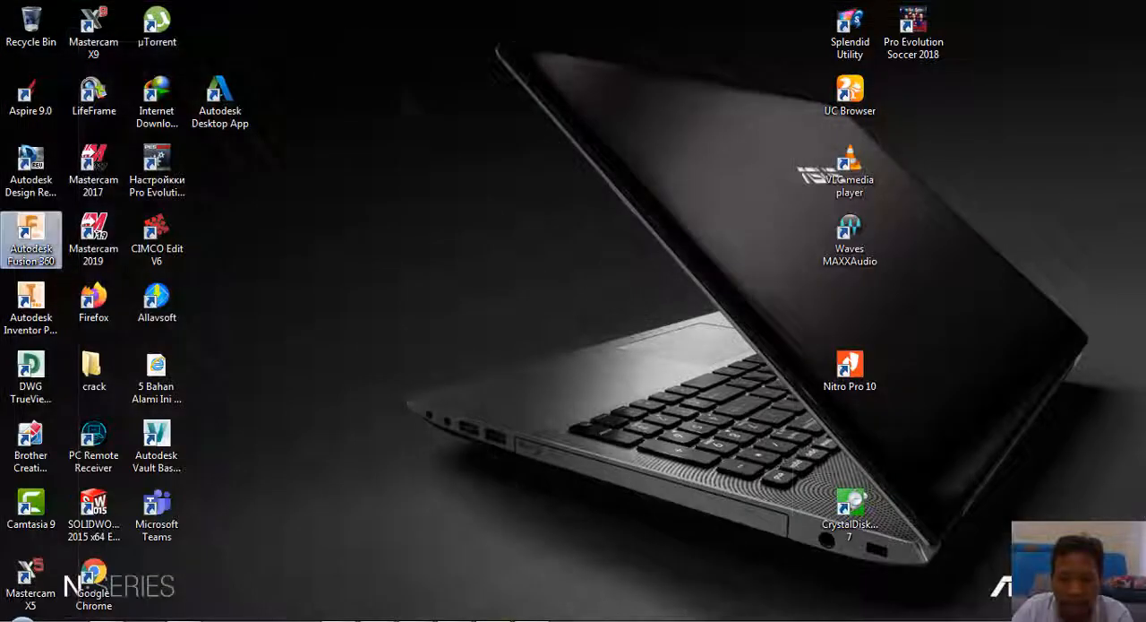
pyautogui.rightClick(376, 122)
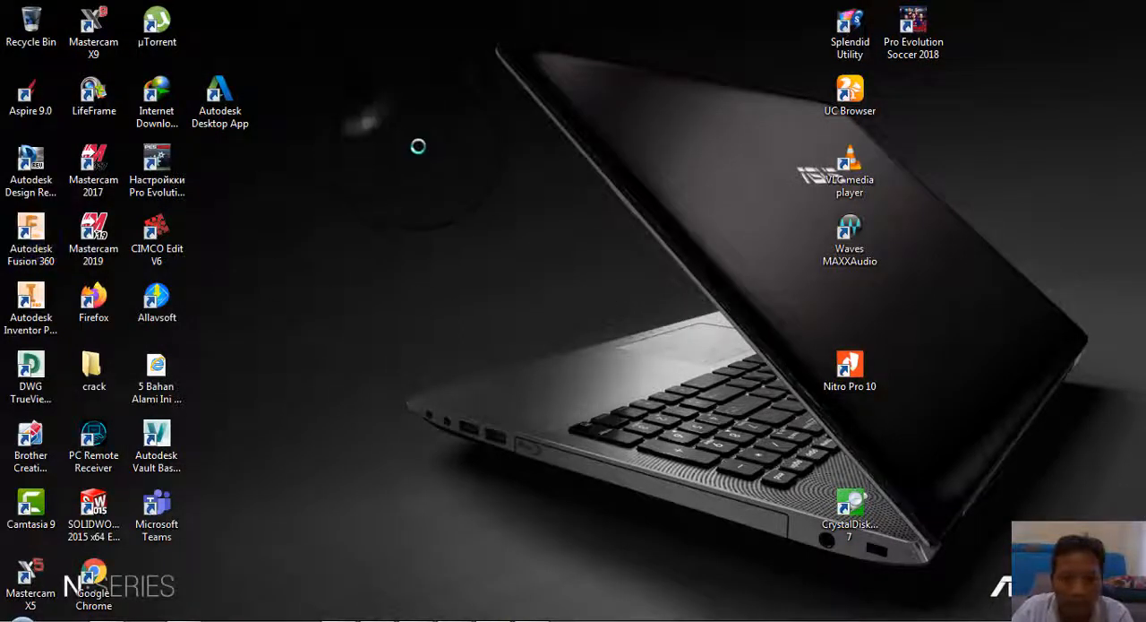
pyautogui.click(426, 174)
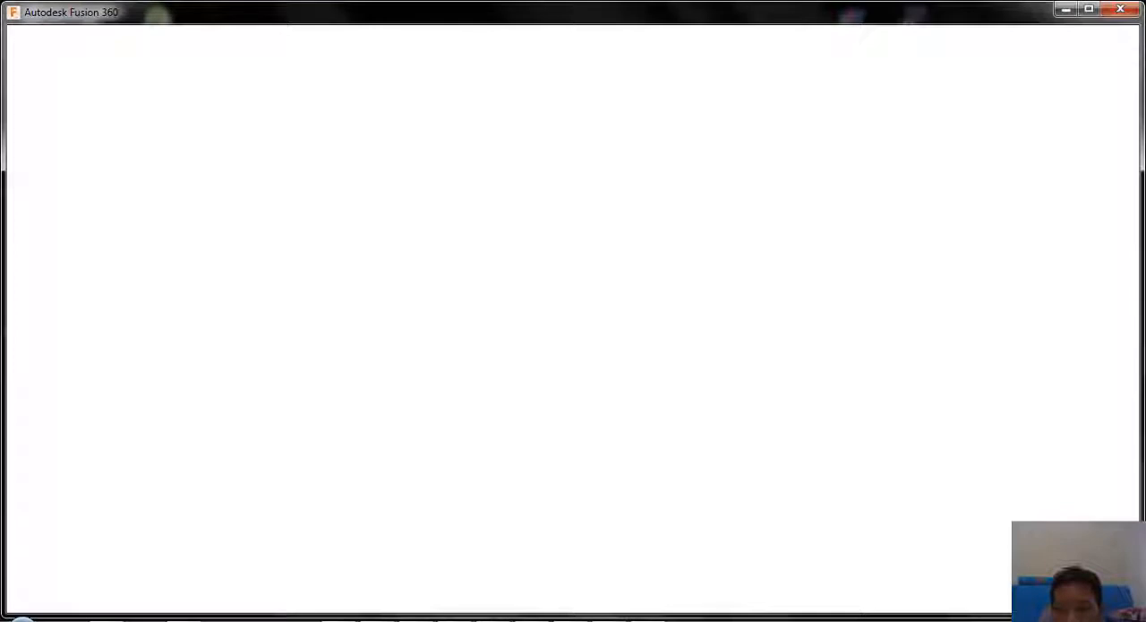
pyautogui.click(995, 619)
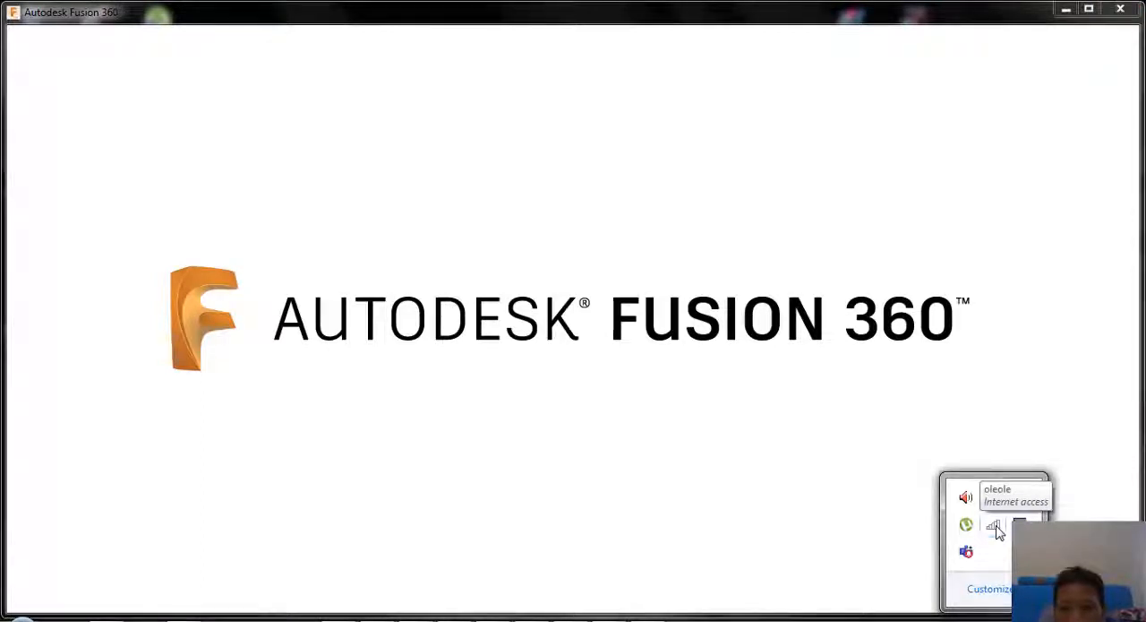
pyautogui.click(909, 325)
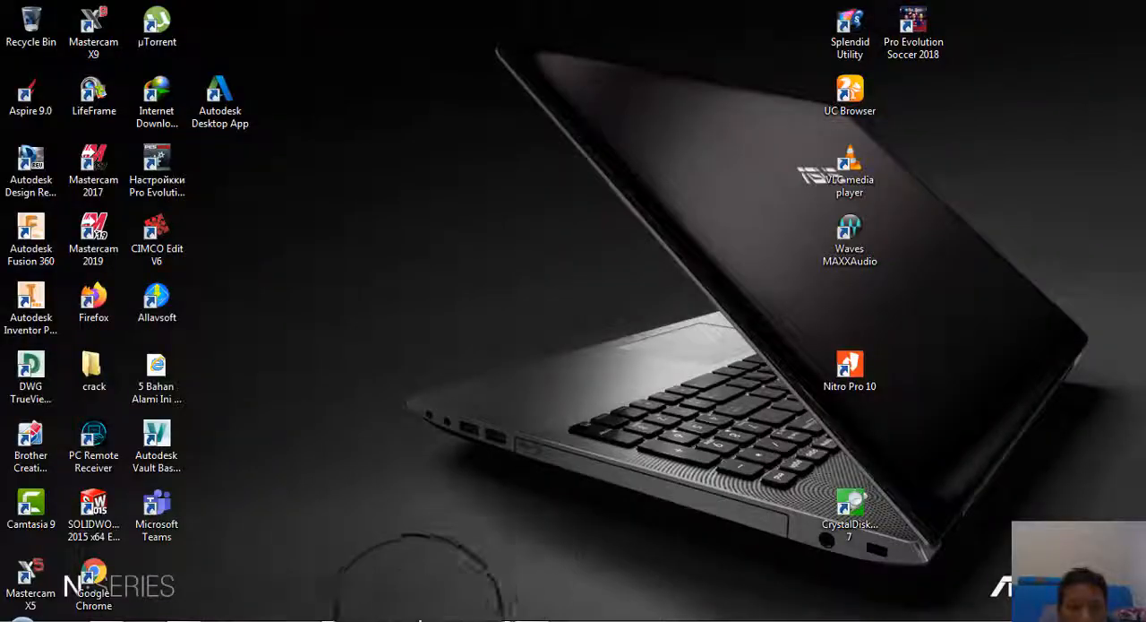
# Step: Switch to Nitro Pro and examine the dimensioned stepped shaft drawing in JOB 3.pdf
pyautogui.click(403, 618)
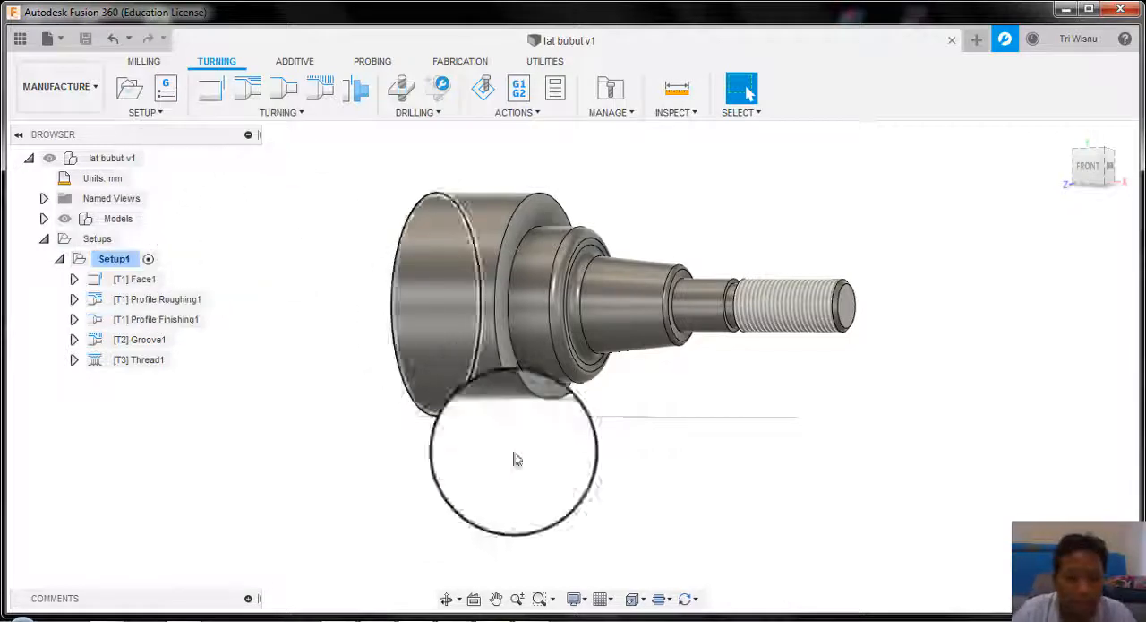
pyautogui.click(380, 616)
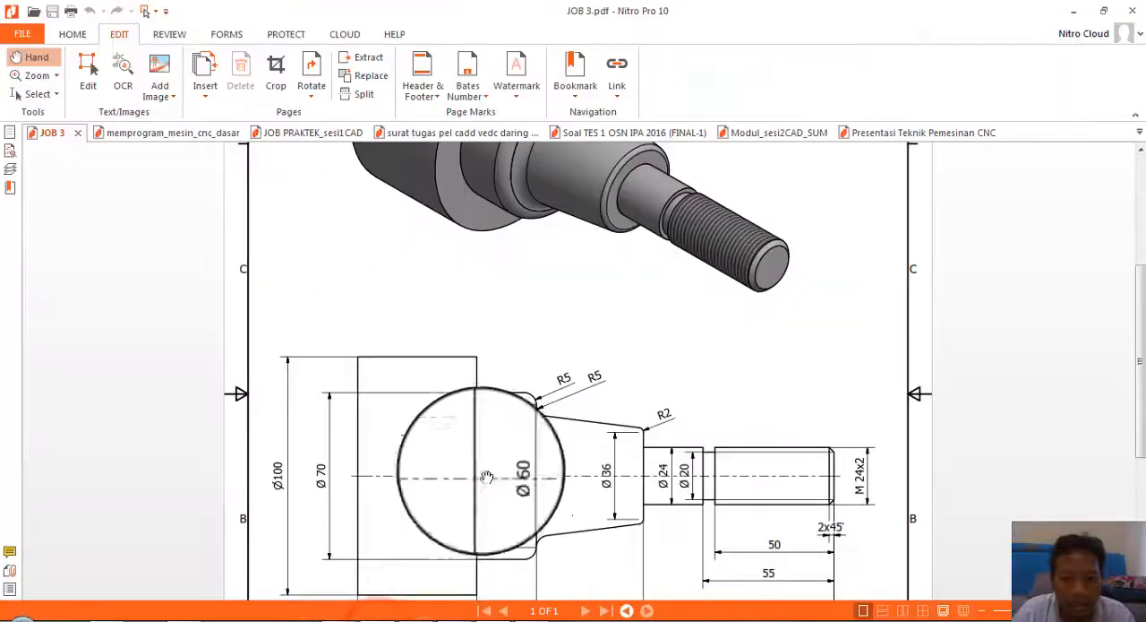
pyautogui.scroll(3, 514, 428)
pyautogui.scroll(-3, 513, 412)
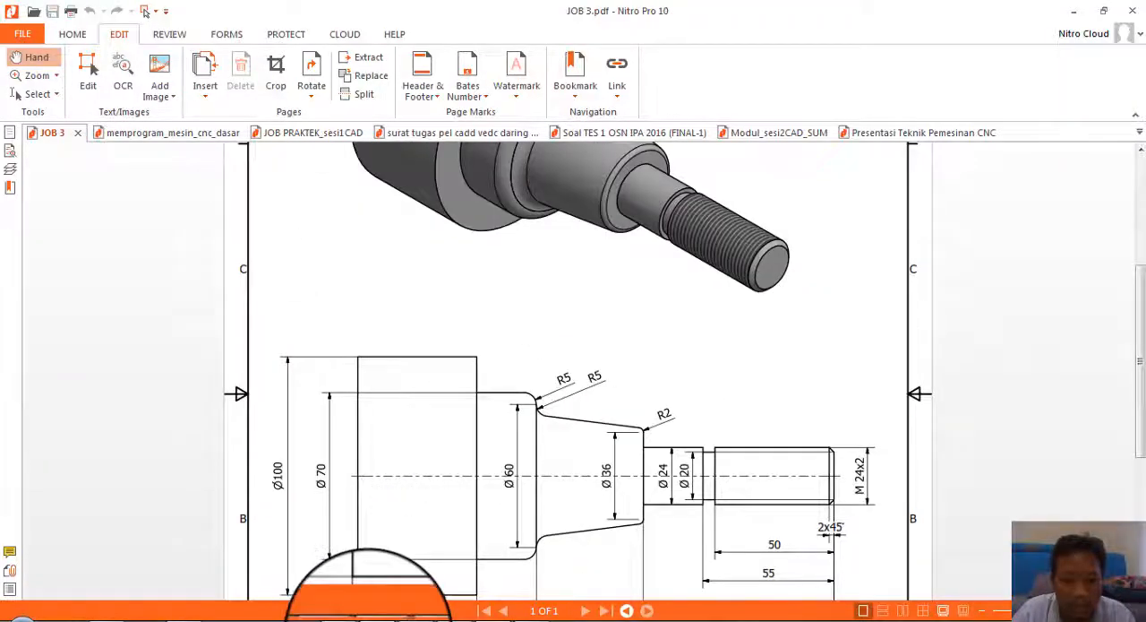
# Step: Switch back to Fusion 360 and open a simulation of all Setup1 operations, from Face1 through Thread1
pyautogui.click(372, 618)
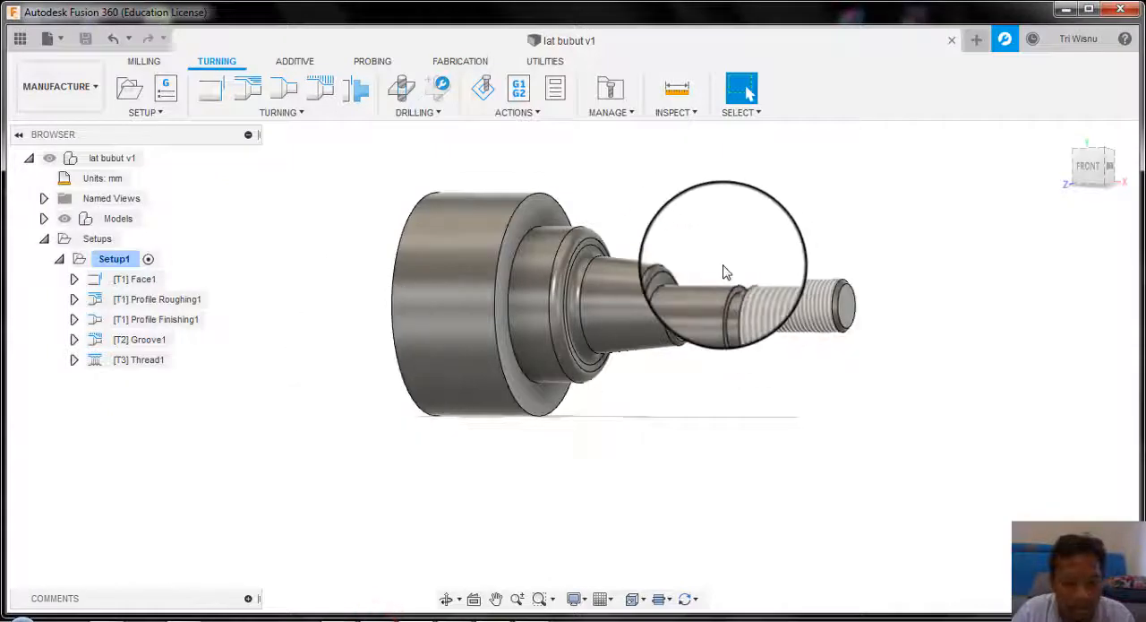
pyautogui.moveTo(704, 238); pyautogui.dragTo(688, 260, button='middle')
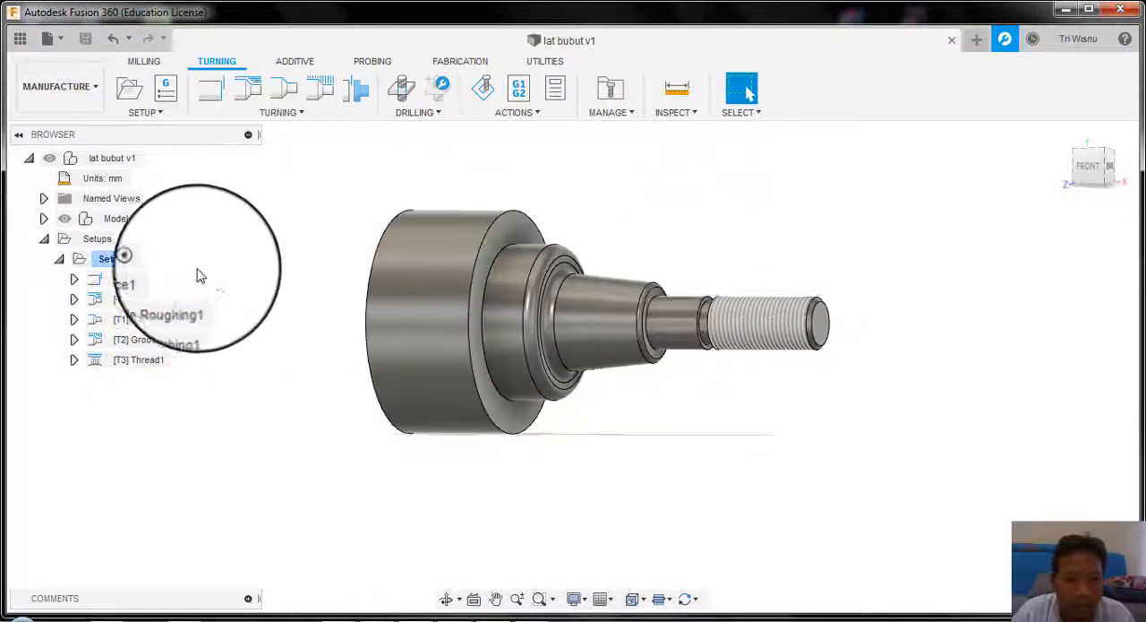
pyautogui.click(125, 279)
pyautogui.keyDown('shift'); pyautogui.click(133, 358); pyautogui.keyUp('shift')
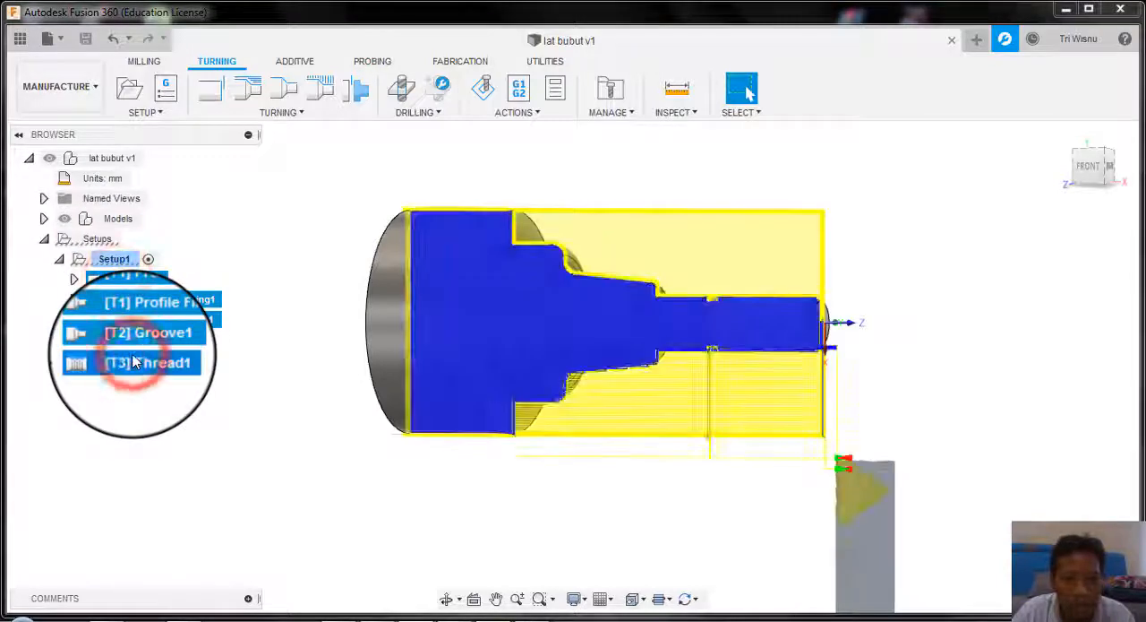
pyautogui.rightClick(132, 359)
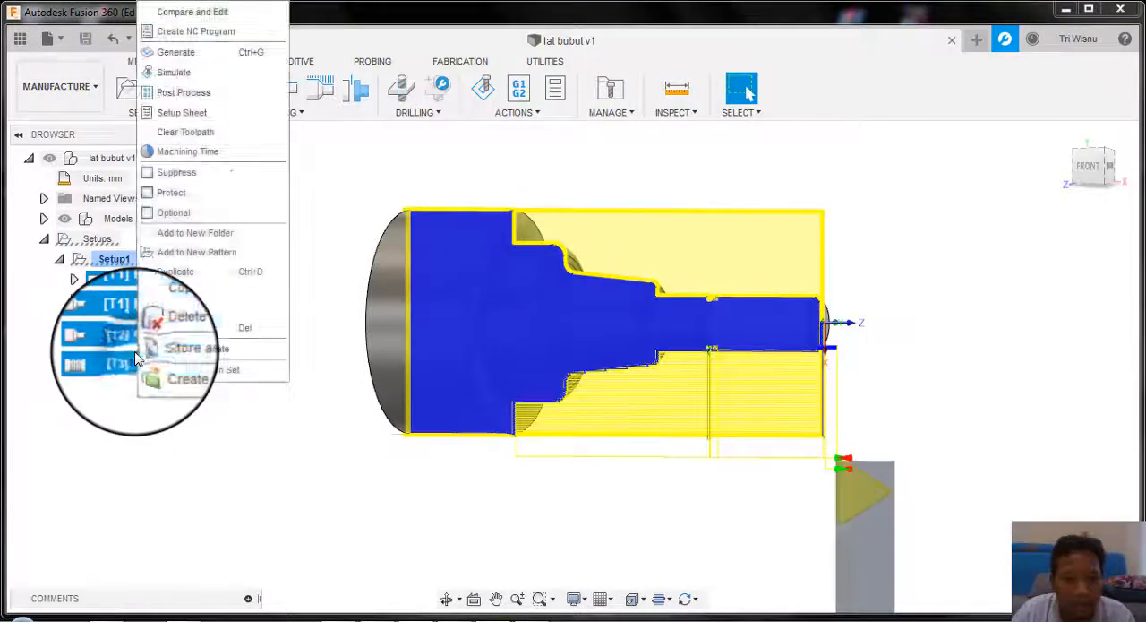
pyautogui.click(193, 71)
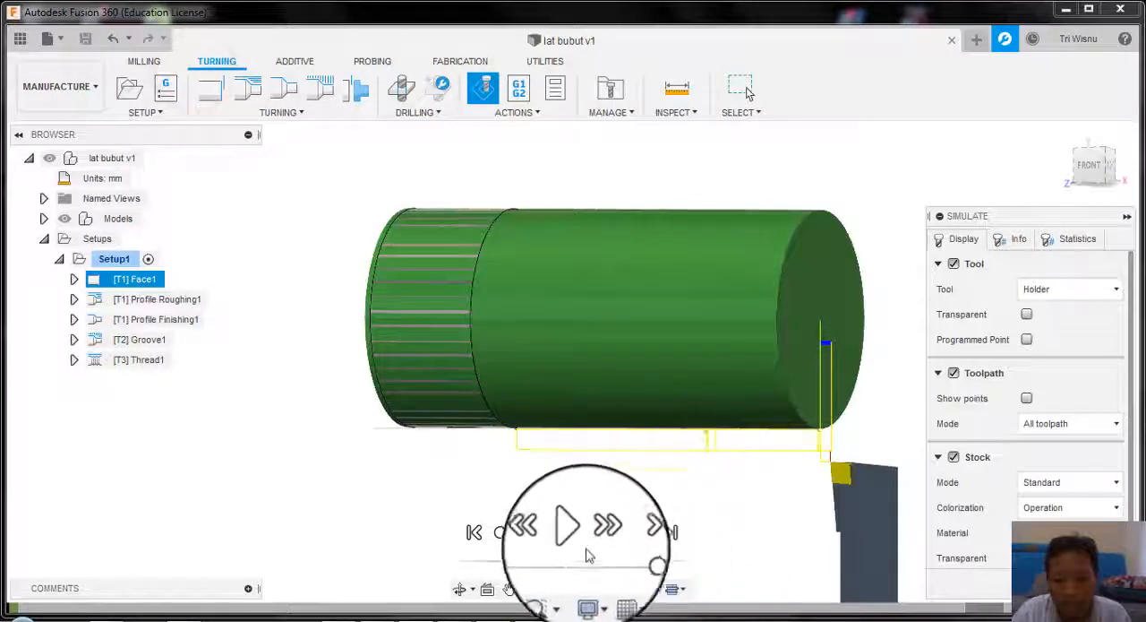
# Step: Play the turning simulation at maximum playback speed, viewing the part from an angle
pyautogui.click(573, 532)
pyautogui.moveTo(634, 558); pyautogui.dragTo(674, 559)
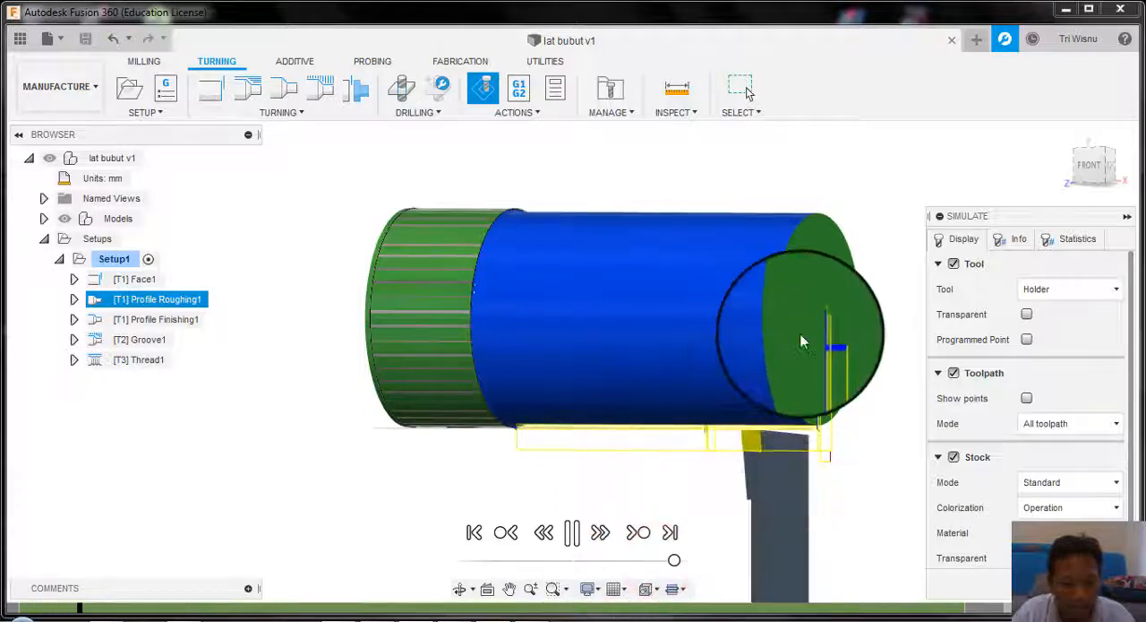
pyautogui.keyDown('shift'); pyautogui.moveTo(801, 341); pyautogui.dragTo(776, 322, button='middle'); pyautogui.keyUp('shift')
pyautogui.moveTo(674, 561); pyautogui.dragTo(694, 560)
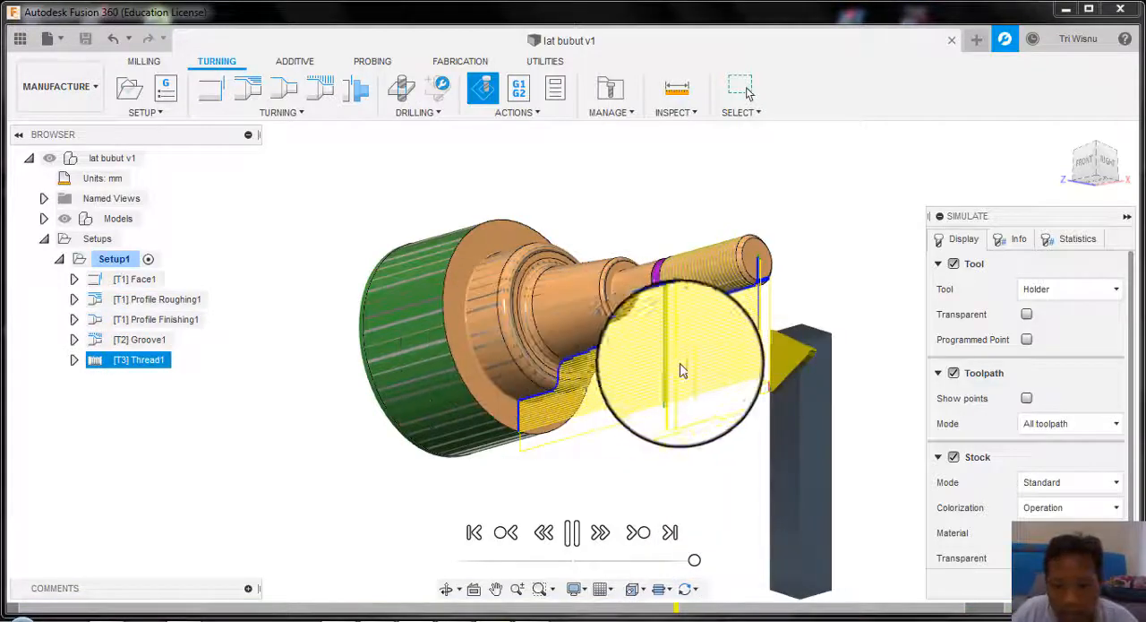
# Step: Examine the simulated threading pass and the finished shaft from the front, up close
pyautogui.click(604, 389)
pyautogui.scroll(-3, 488, 351)
pyautogui.moveTo(504, 358); pyautogui.dragTo(461, 344, button='middle')
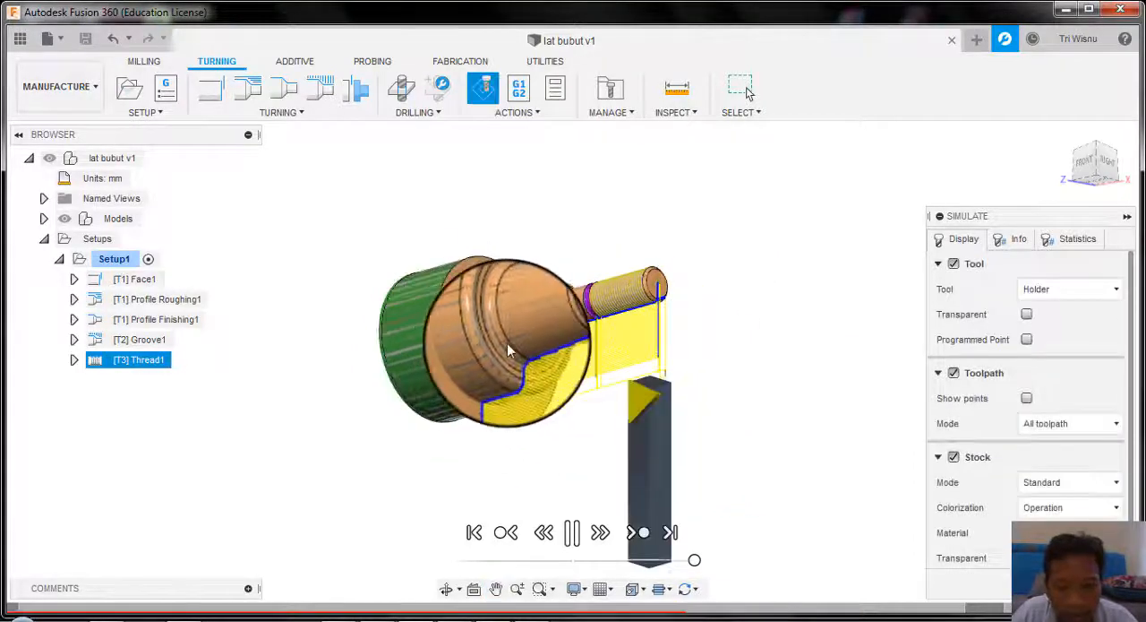
pyautogui.keyDown('shift'); pyautogui.moveTo(544, 413); pyautogui.dragTo(555, 411, button='middle'); pyautogui.keyUp('shift')
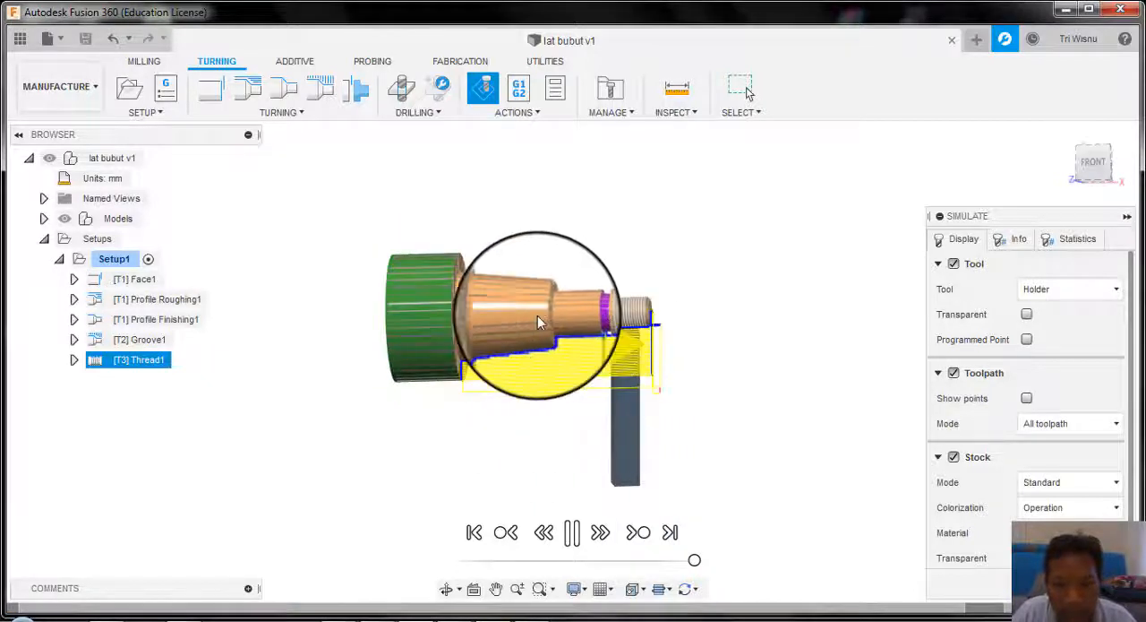
pyautogui.click(717, 320)
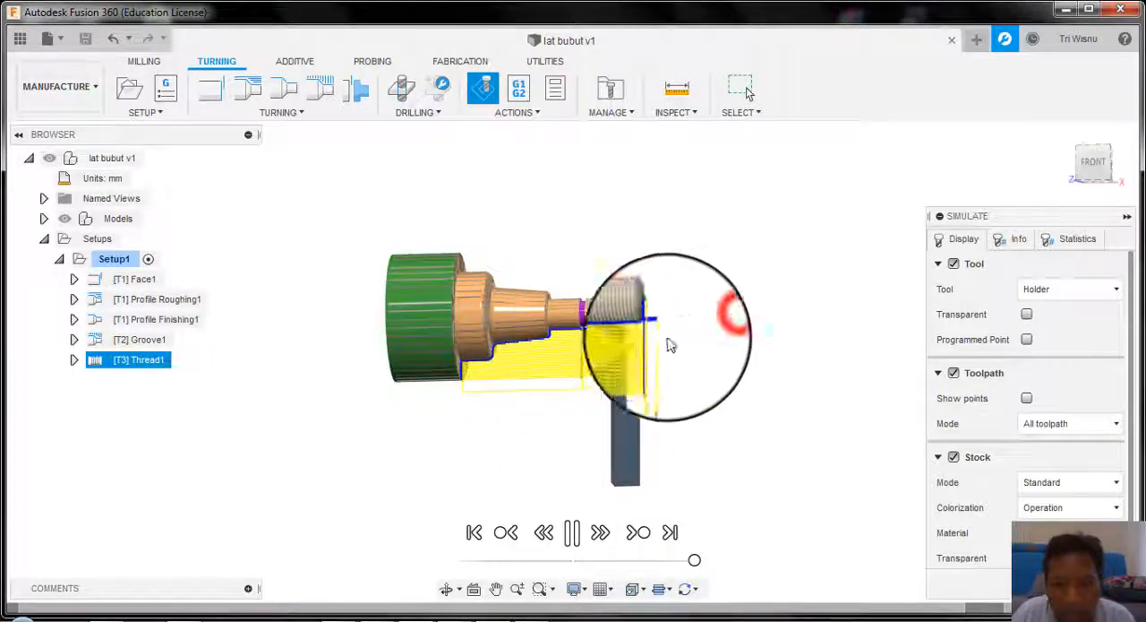
pyautogui.scroll(5, 448, 304)
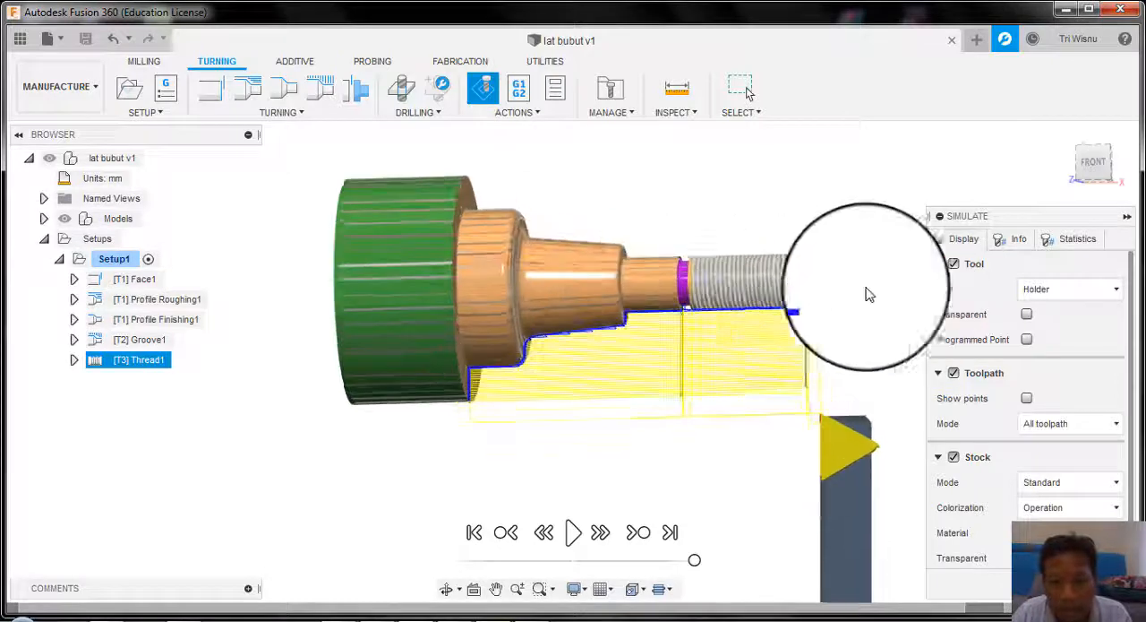
pyautogui.scroll(5, 796, 273)
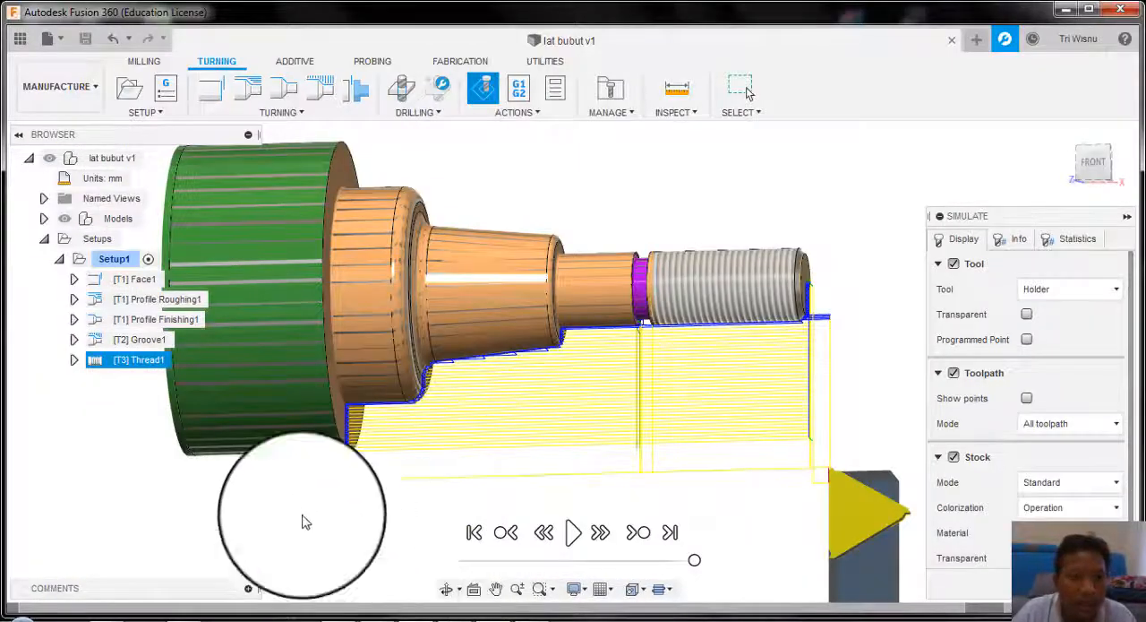
# Step: Create a new, empty design document
pyautogui.click(43, 39)
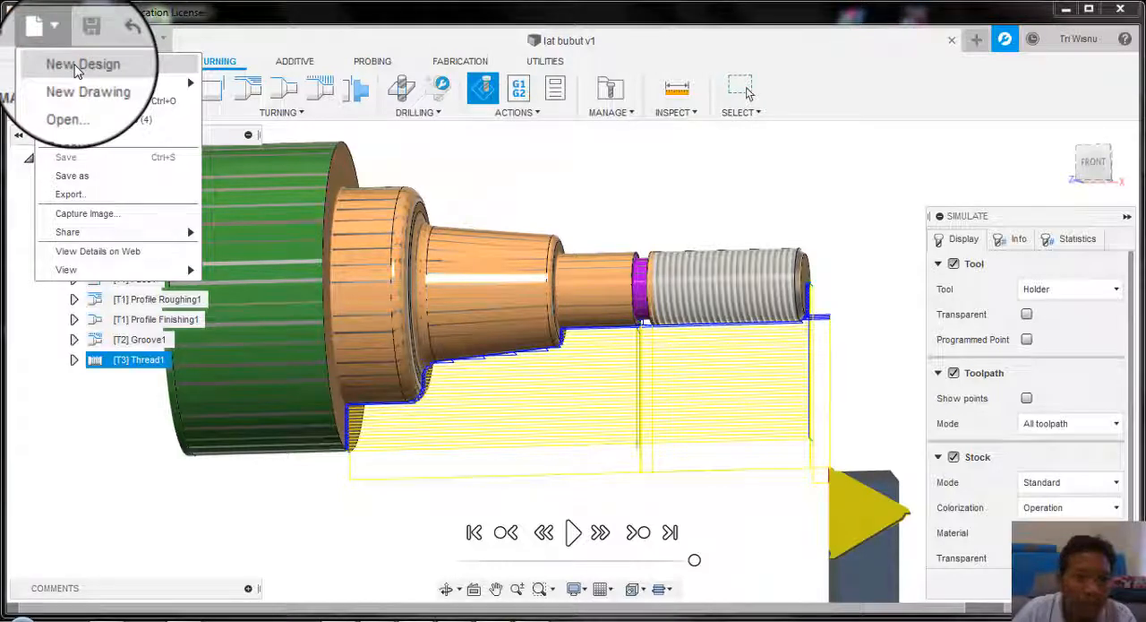
pyautogui.click(79, 64)
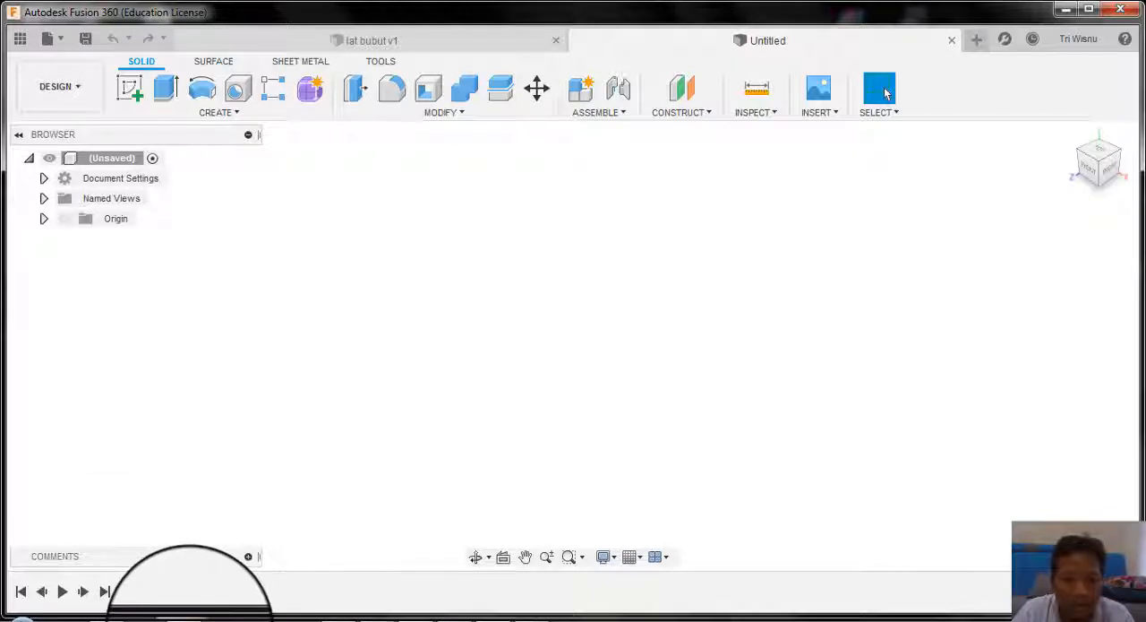
# Step: Switch to the web browser, skim the Fusion 360 overview page on the Autodesk site, and return to the empty design
pyautogui.moveTo(185, 618)
pyautogui.click(179, 546)
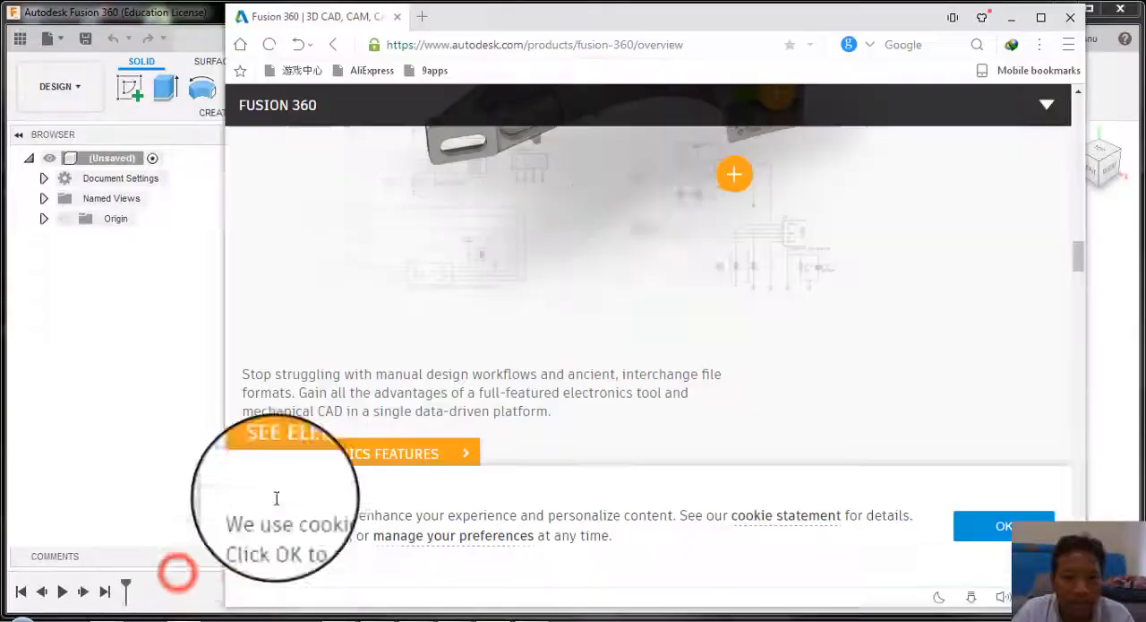
pyautogui.scroll(10, 529, 254)
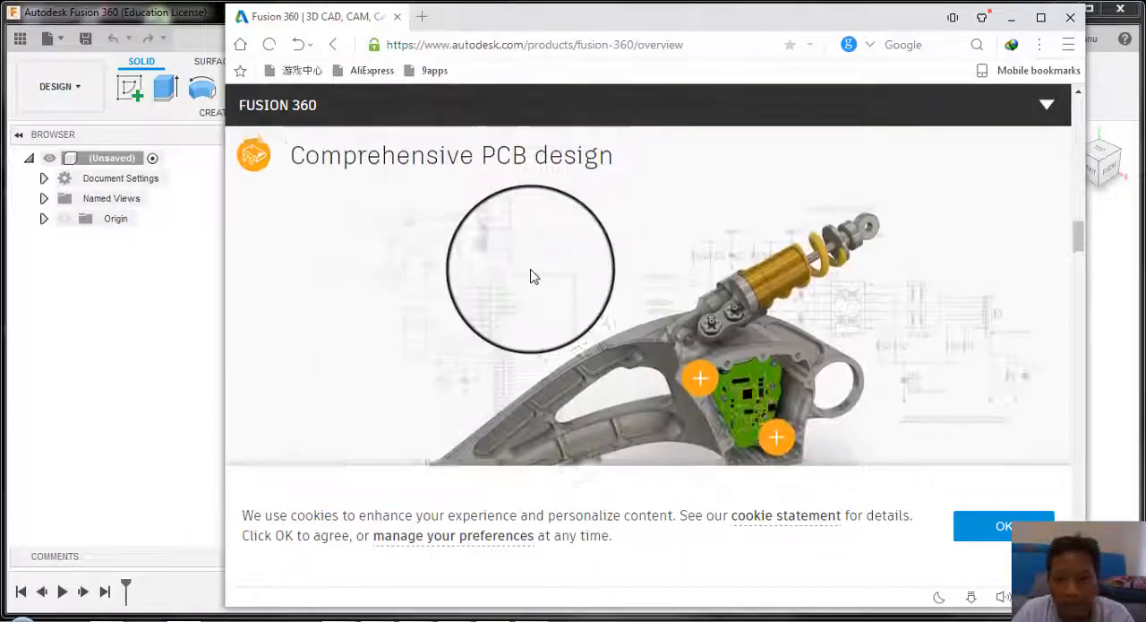
pyautogui.scroll(5, 530, 276)
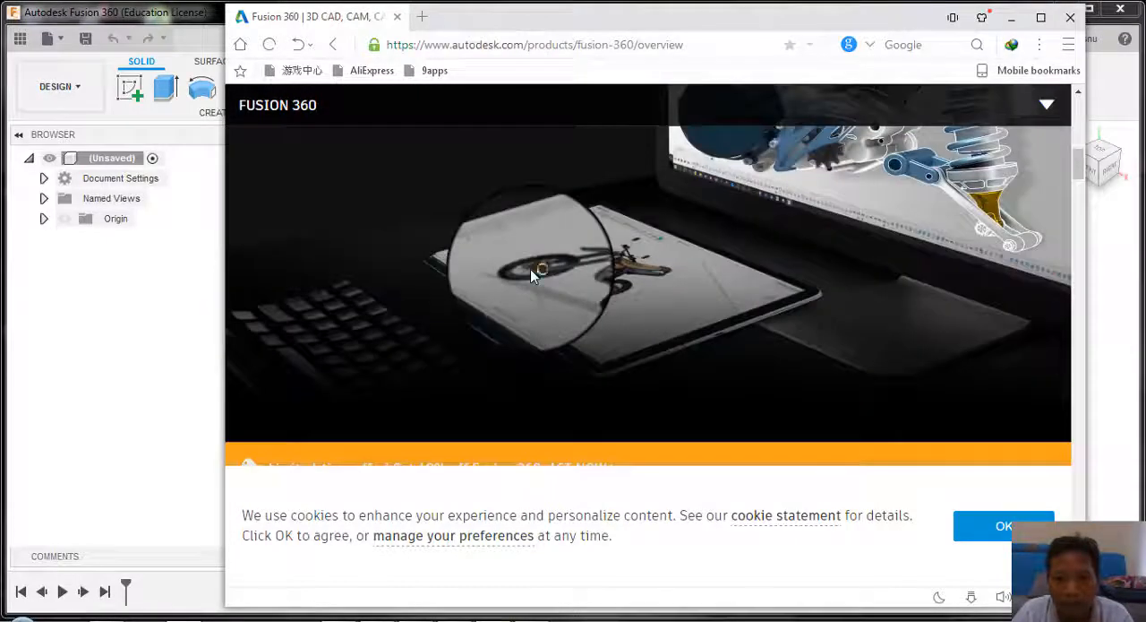
pyautogui.scroll(-10, 531, 276)
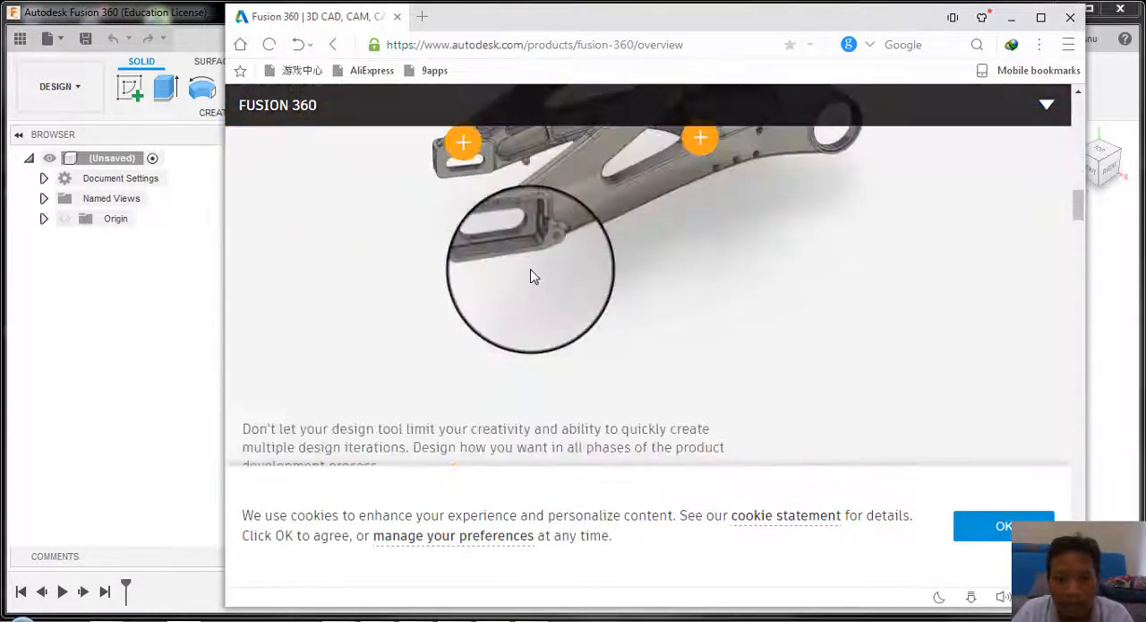
pyautogui.scroll(-10, 530, 276)
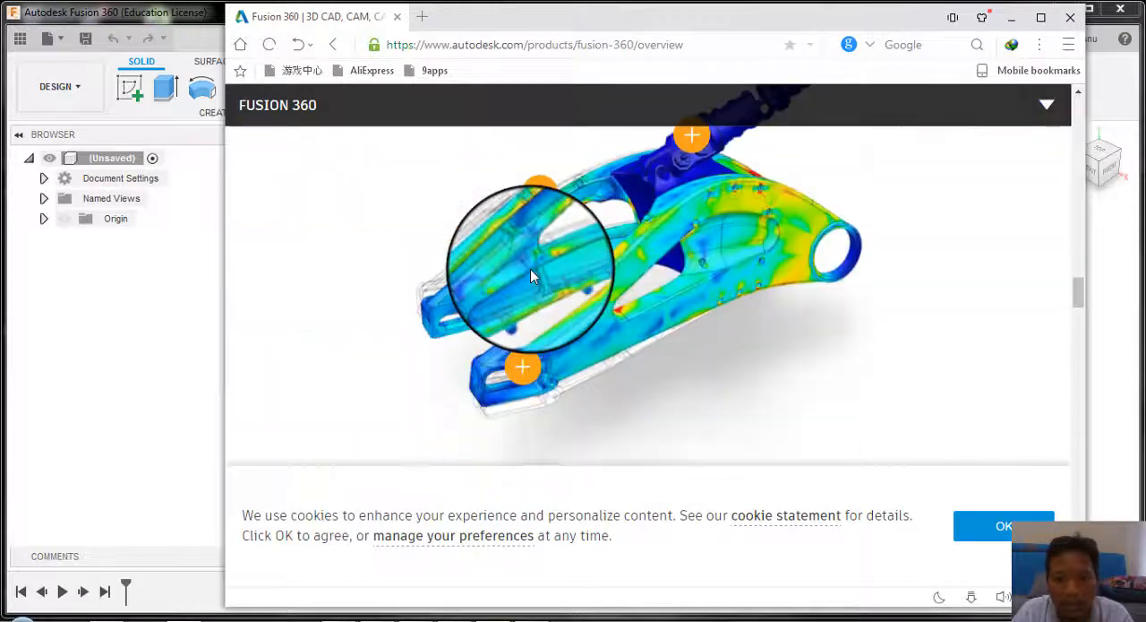
pyautogui.click(188, 324)
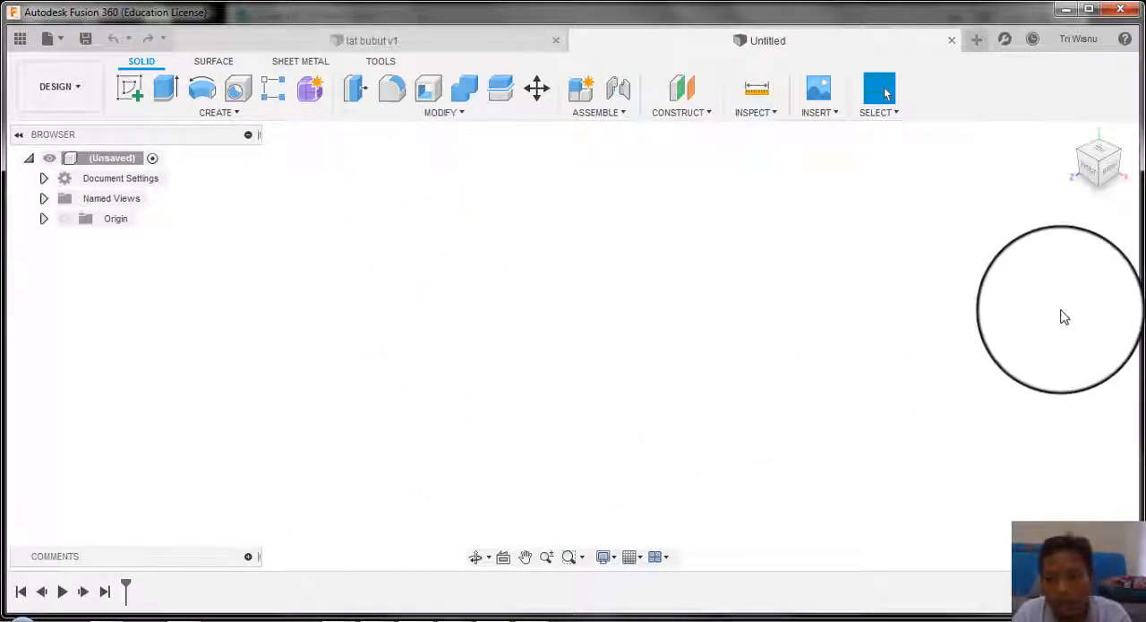
pyautogui.click(1001, 620)
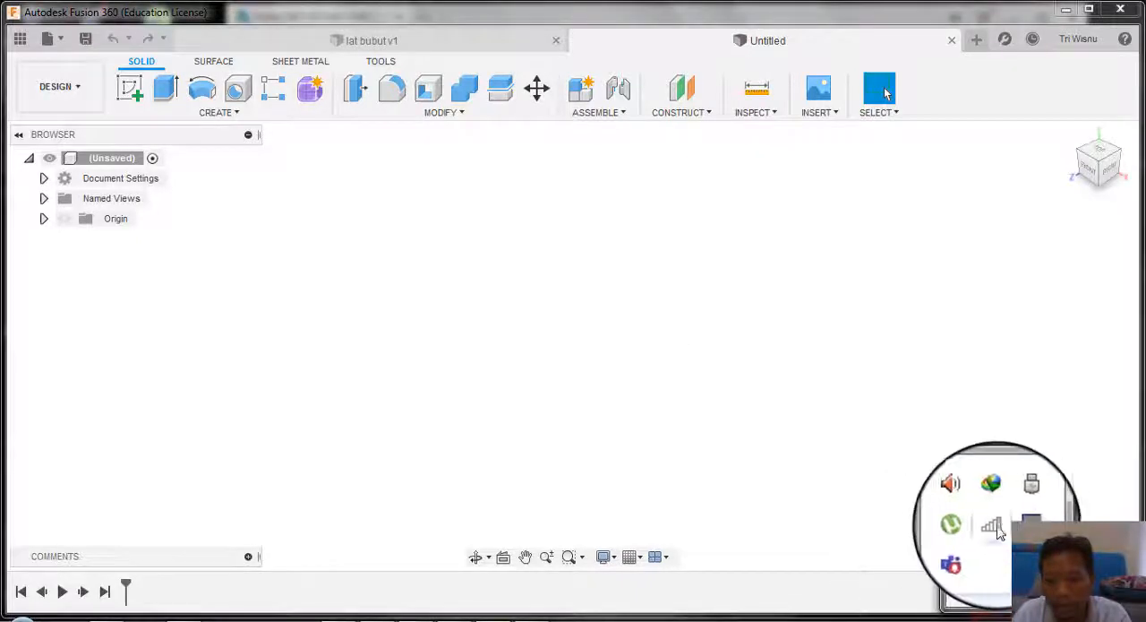
pyautogui.moveTo(1000, 530)
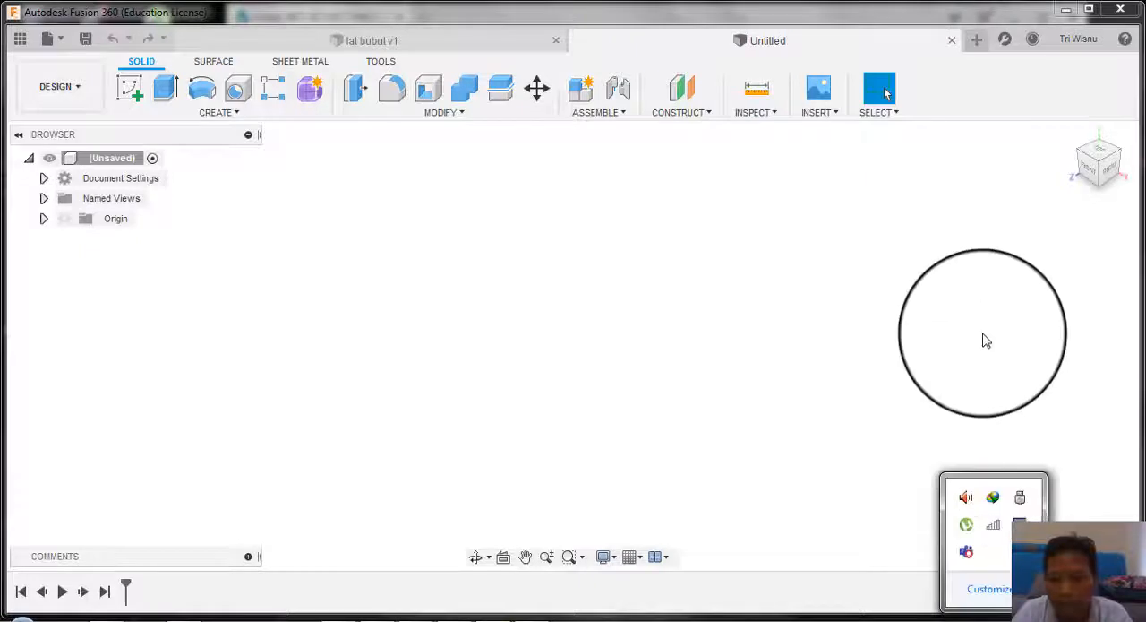
pyautogui.click(981, 333)
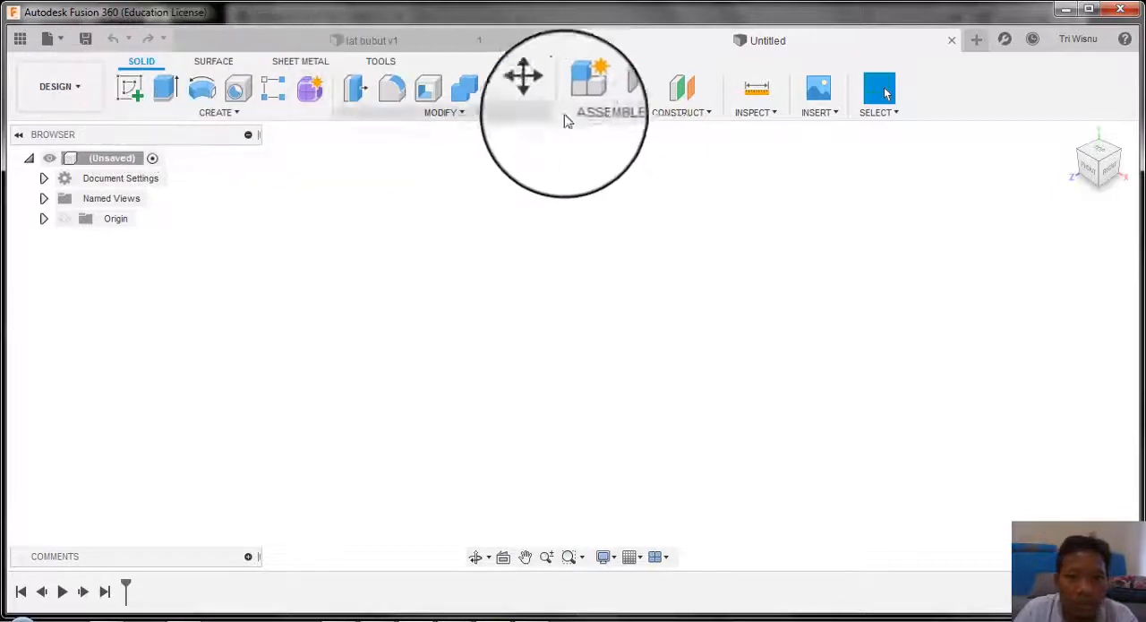
pyautogui.click(288, 61)
pyautogui.click(153, 61)
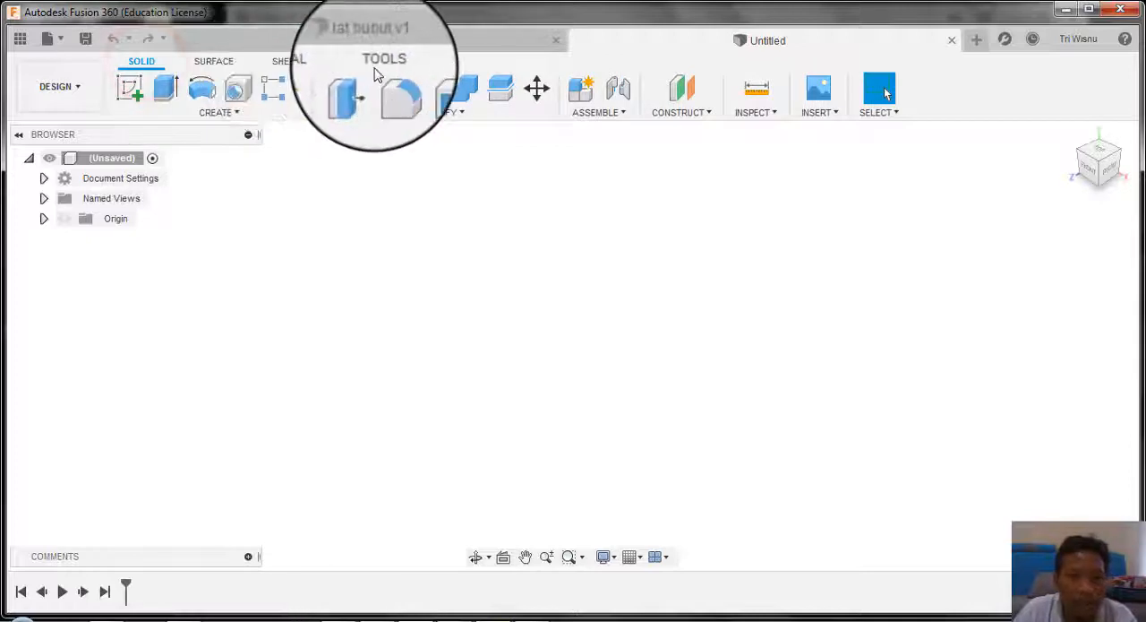
# Step: Dismiss the Windows color scheme prompt and look through the workspaces available for the new design, such as Render and Manufacture
pyautogui.click(92, 93)
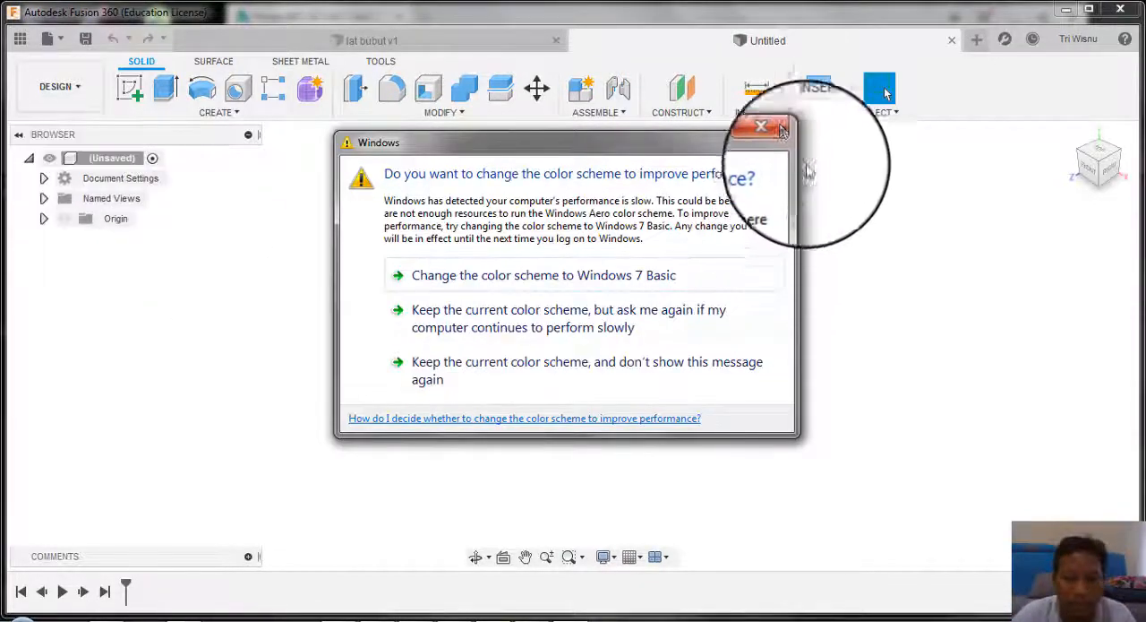
pyautogui.click(770, 140)
pyautogui.click(59, 86)
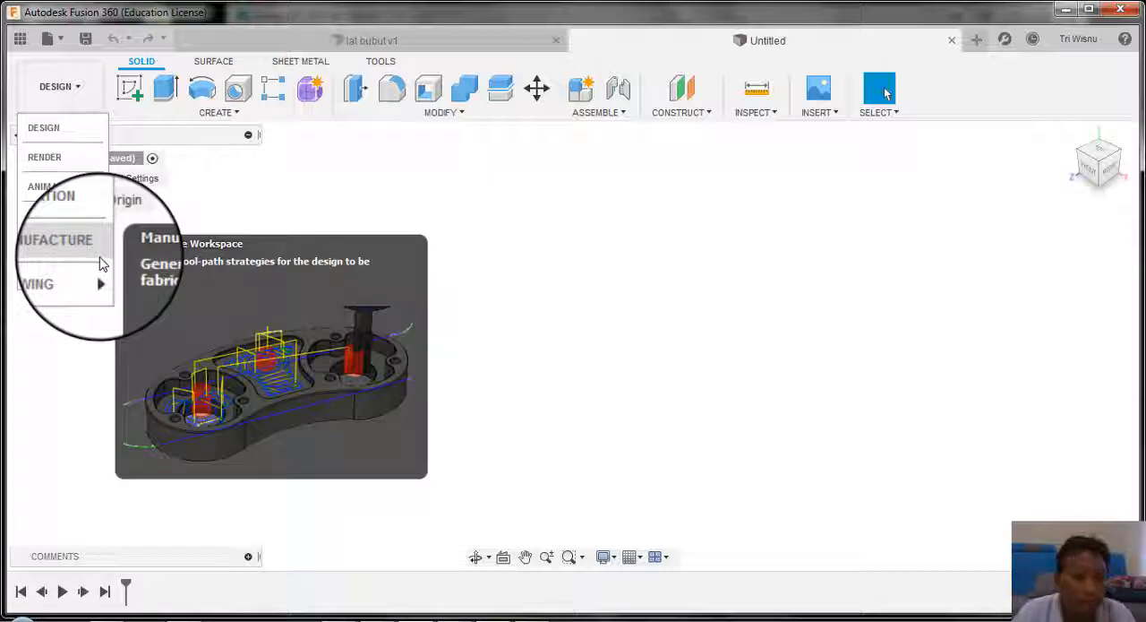
pyautogui.moveTo(93, 277)
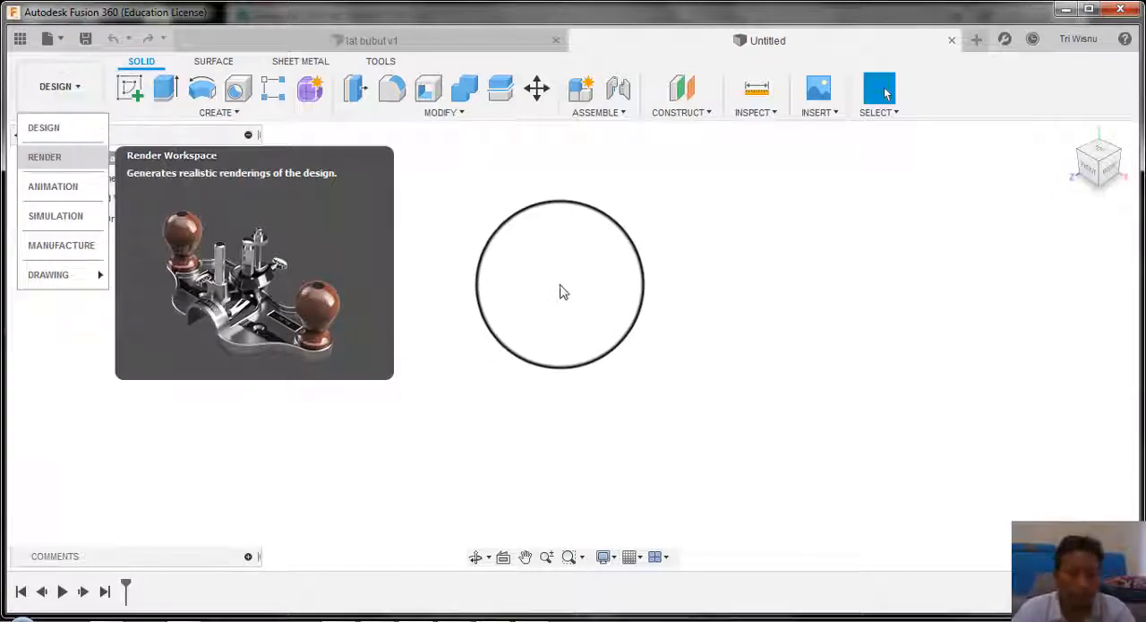
pyautogui.click(668, 224)
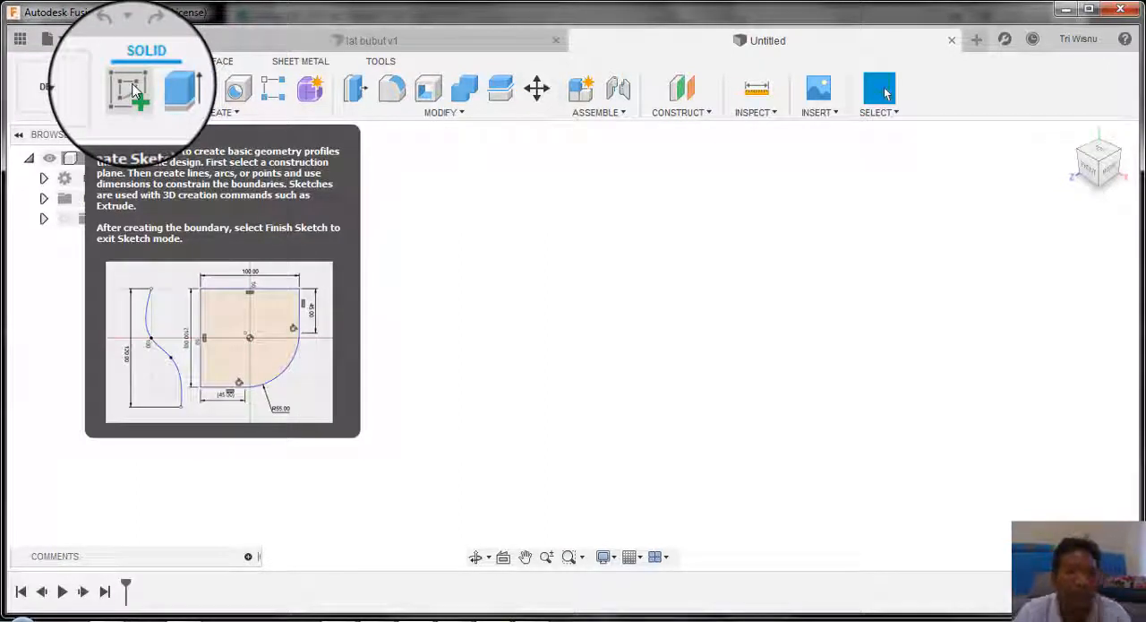
# Step: Start a sketch on the front plane and consult the dimensioned side view of the shaft in JOB 3.pdf in Nitro Pro
pyautogui.click(131, 89)
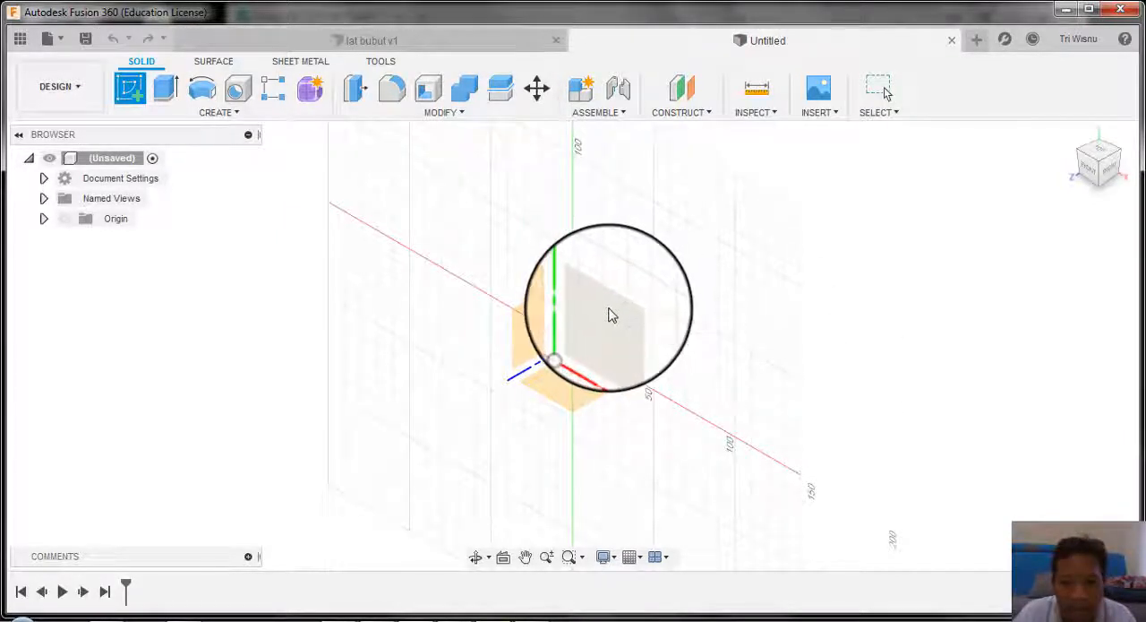
pyautogui.click(608, 311)
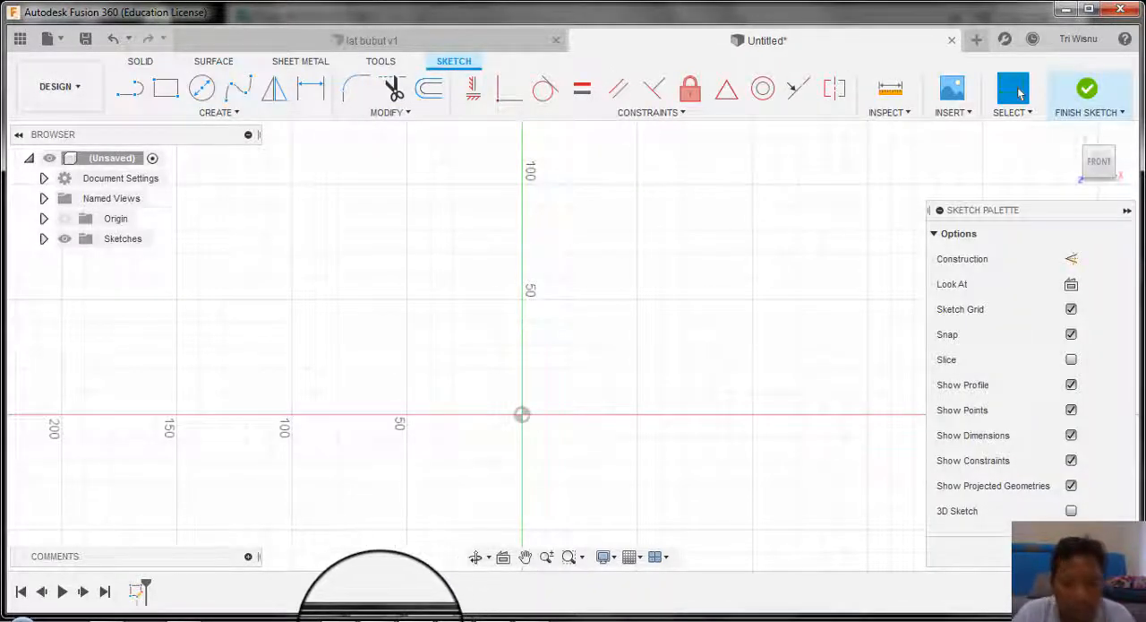
pyautogui.click(381, 620)
pyautogui.scroll(2, 627, 333)
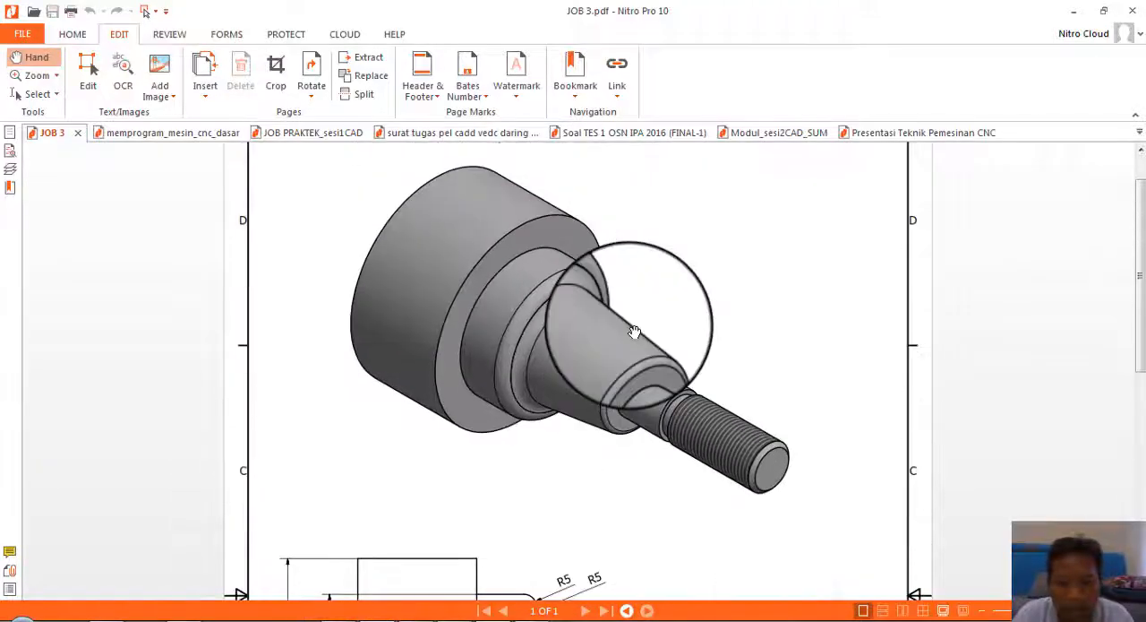
pyautogui.scroll(-1, 634, 331)
pyautogui.scroll(-5, 634, 331)
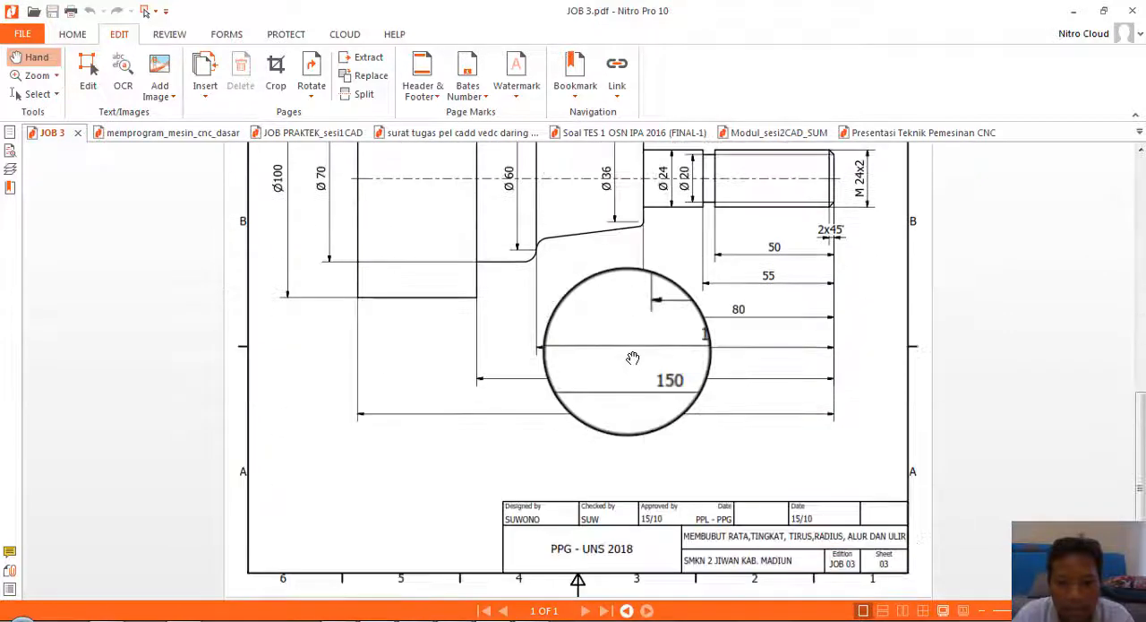
pyautogui.scroll(3, 633, 358)
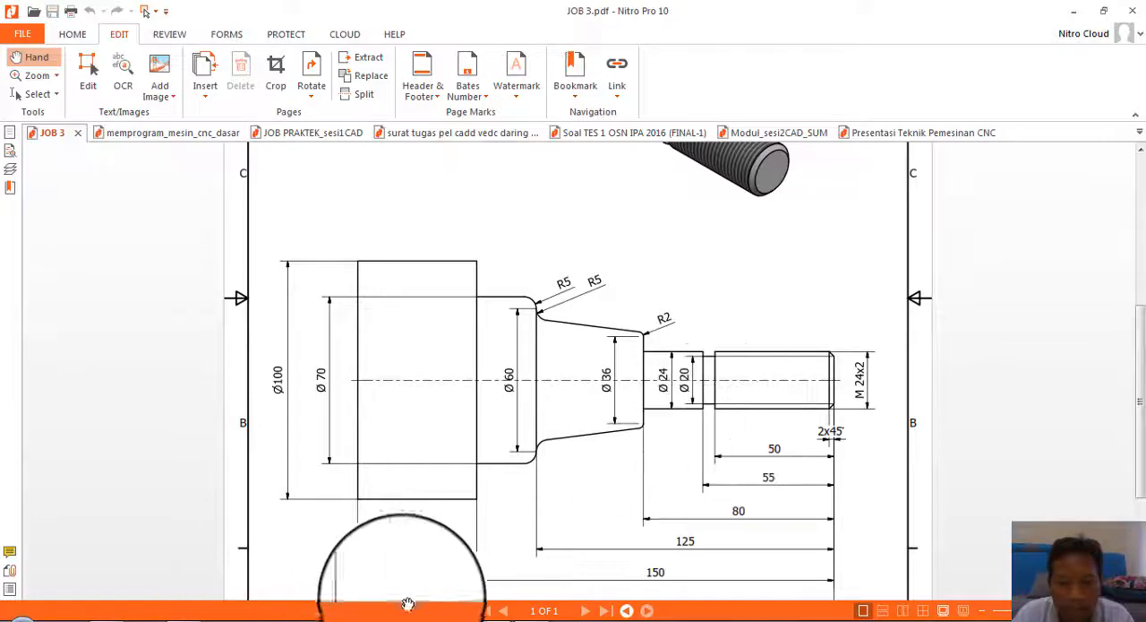
pyautogui.moveTo(376, 616)
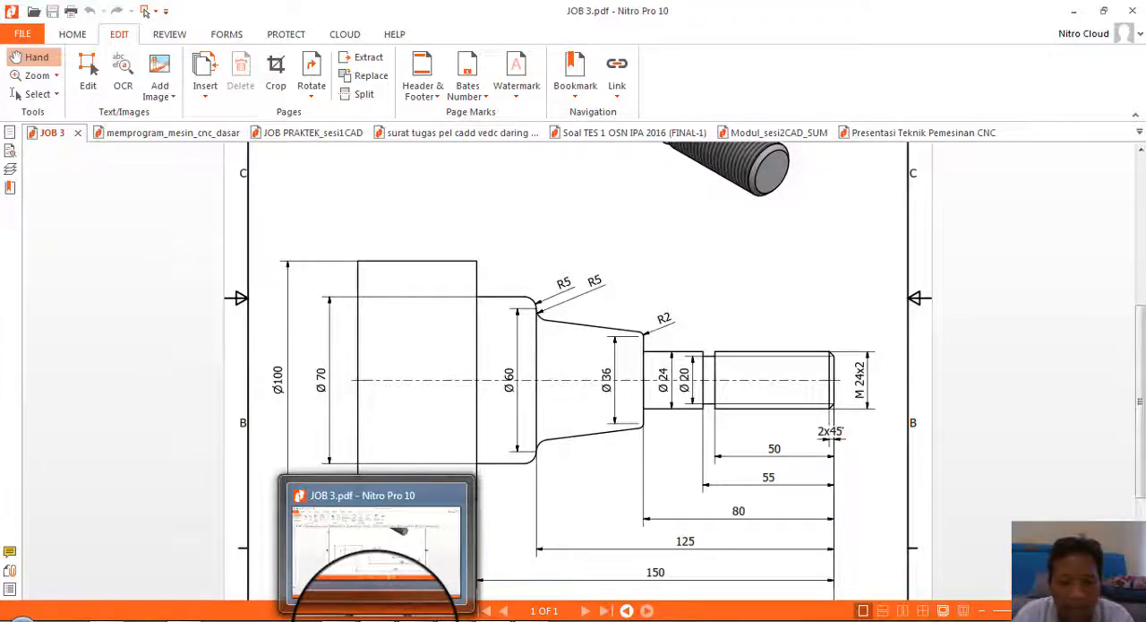
pyautogui.click(376, 616)
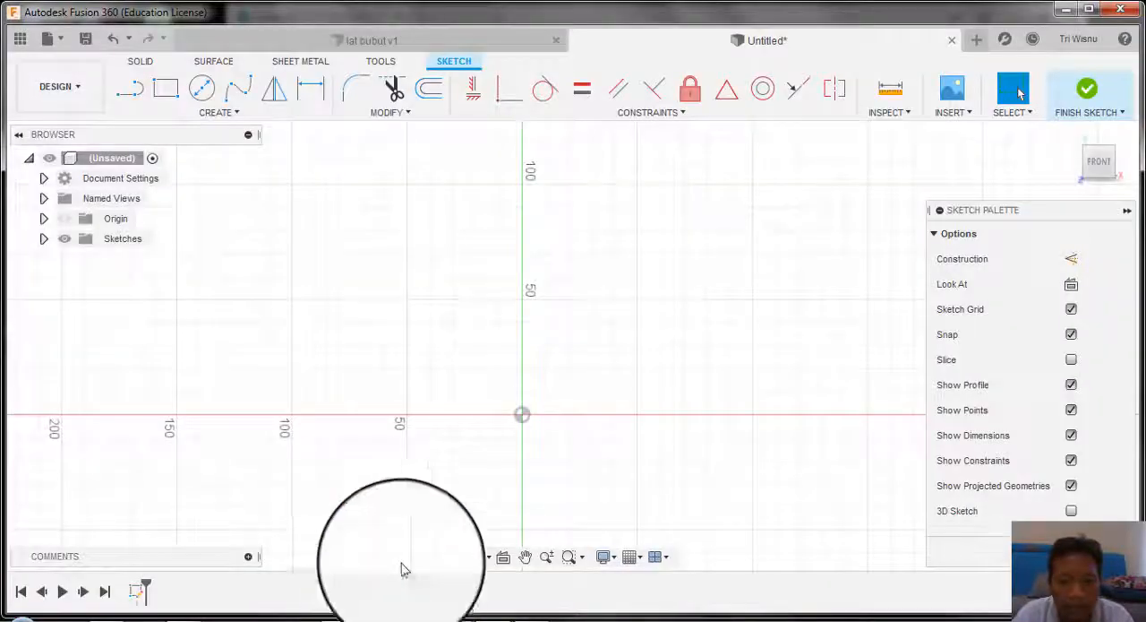
# Step: Return to the sketch's line chain: draw the vertical end face from the horizontal axis, 150 mm from the origin, the thread section, rectangular groove and neck
pyautogui.click(132, 94)
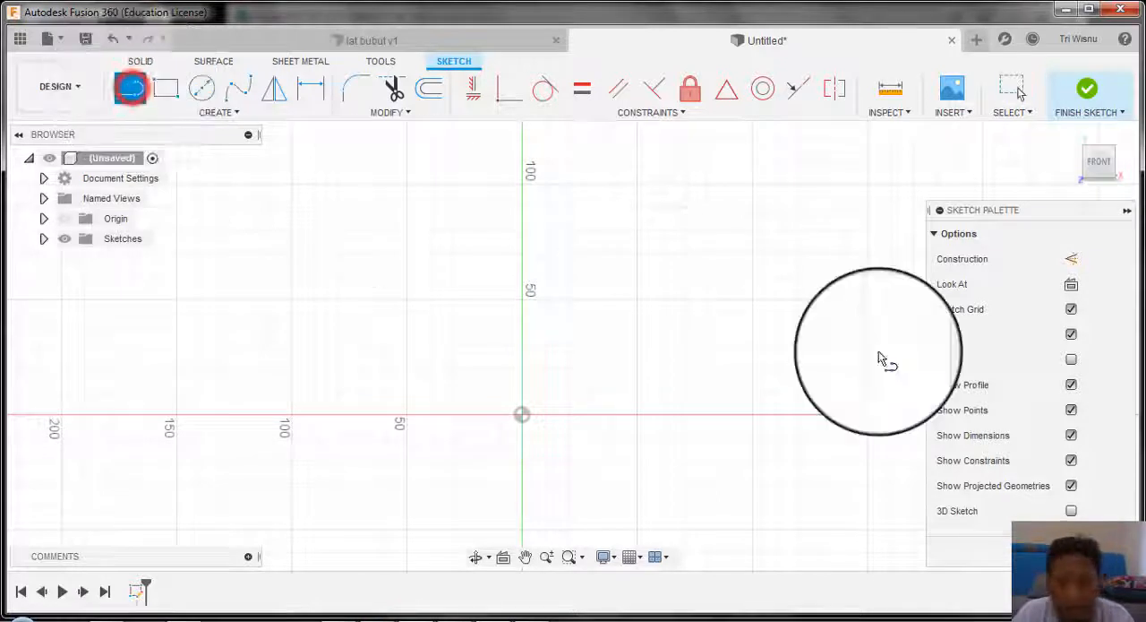
pyautogui.click(867, 415)
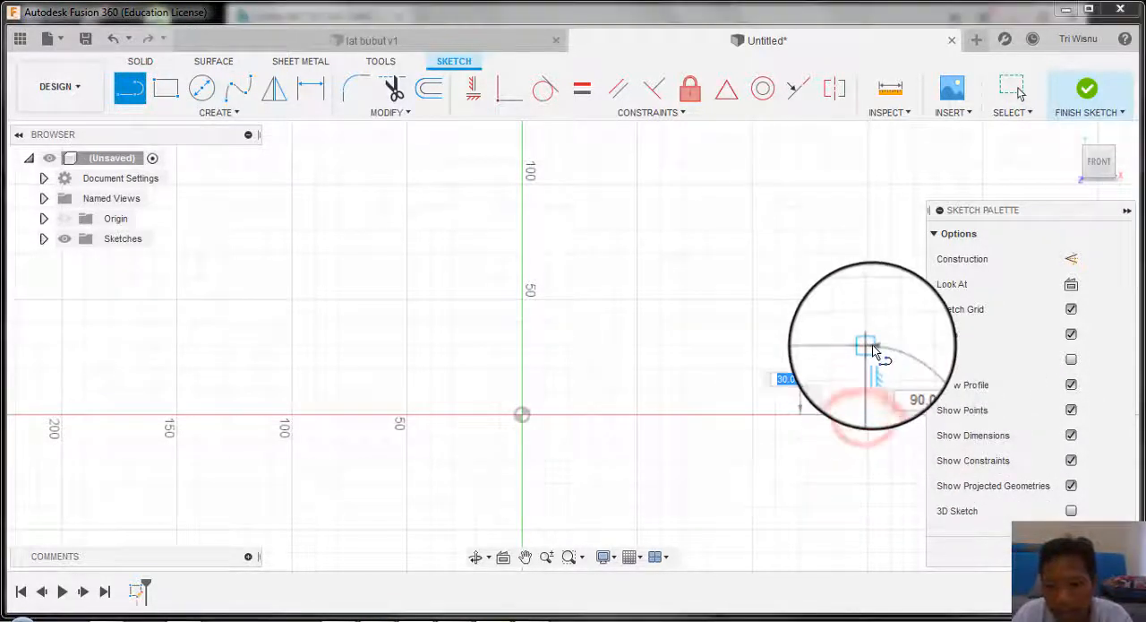
pyautogui.click(873, 351)
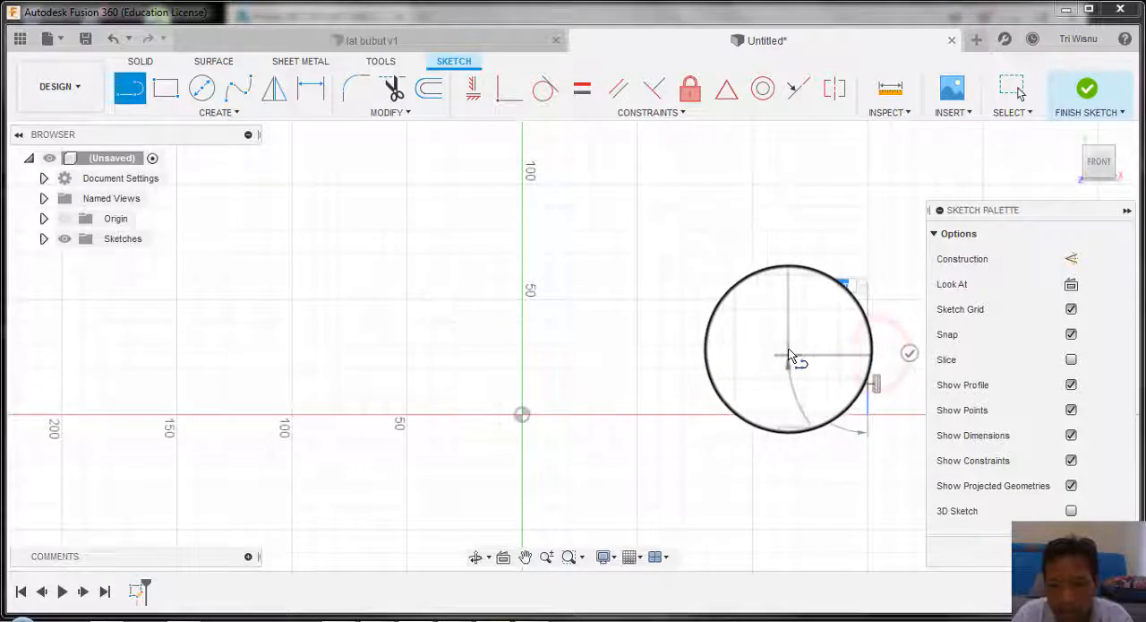
pyautogui.click(781, 353)
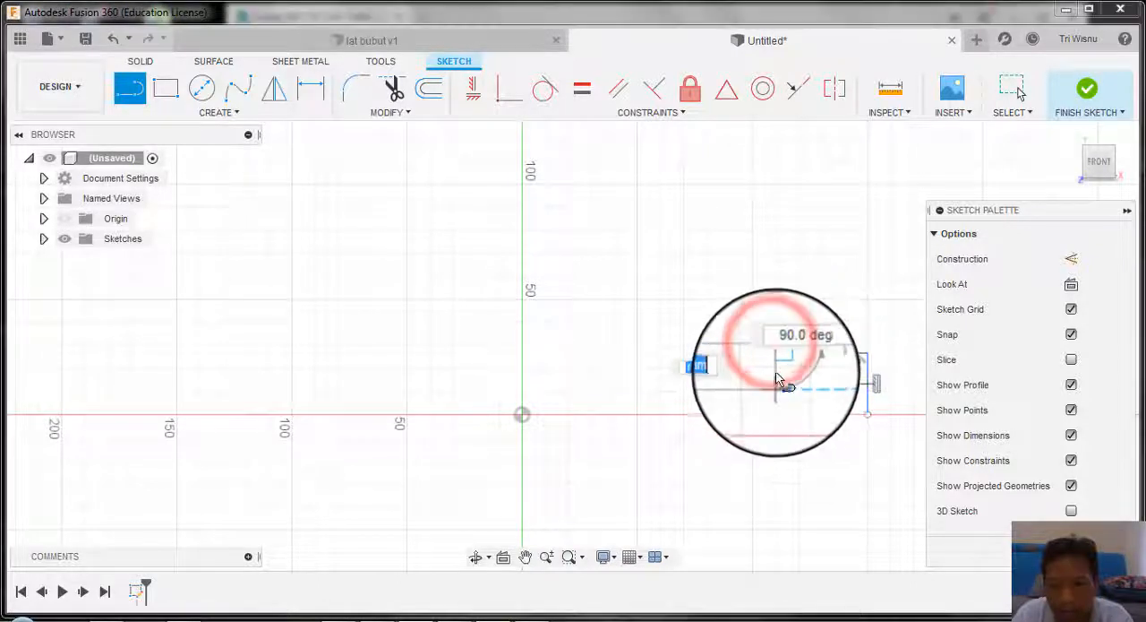
pyautogui.click(777, 366)
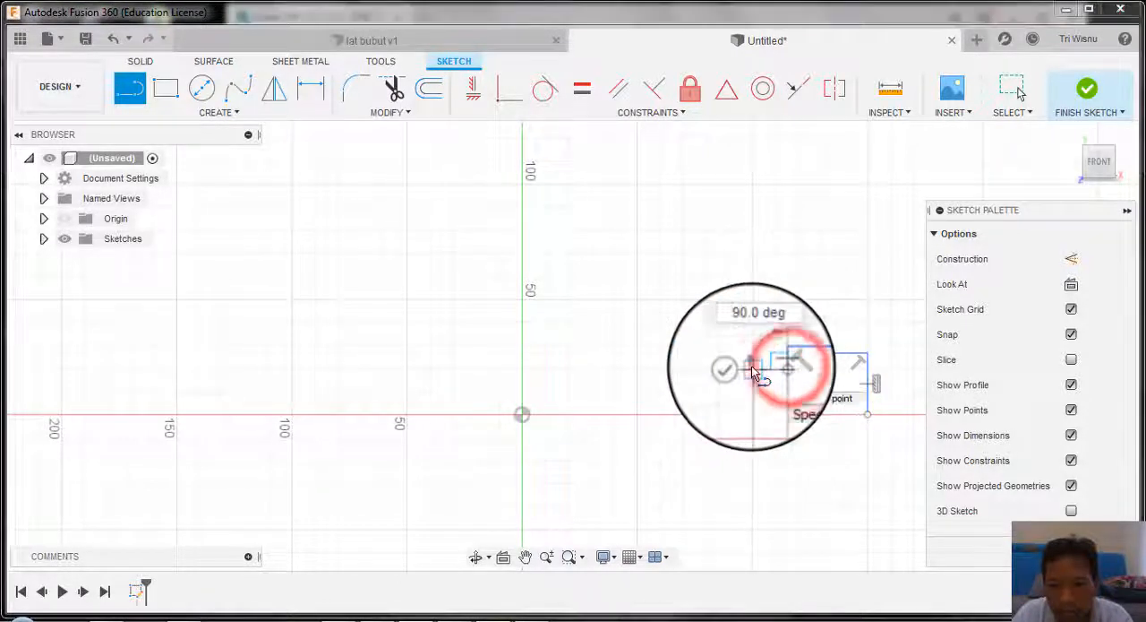
pyautogui.click(752, 366)
pyautogui.click(752, 353)
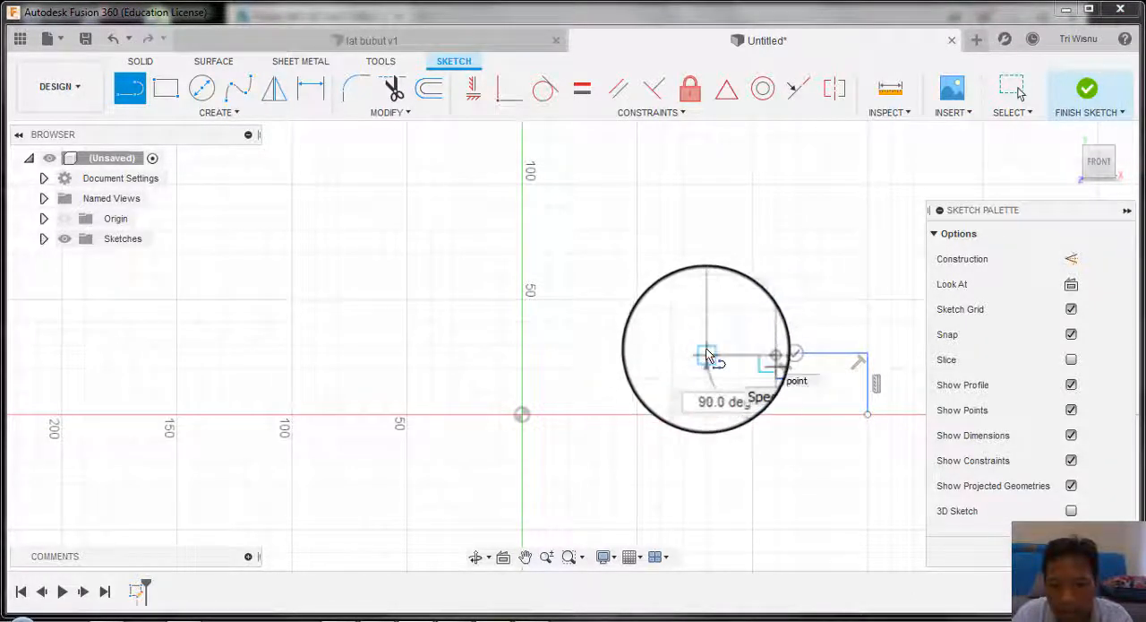
pyautogui.click(706, 354)
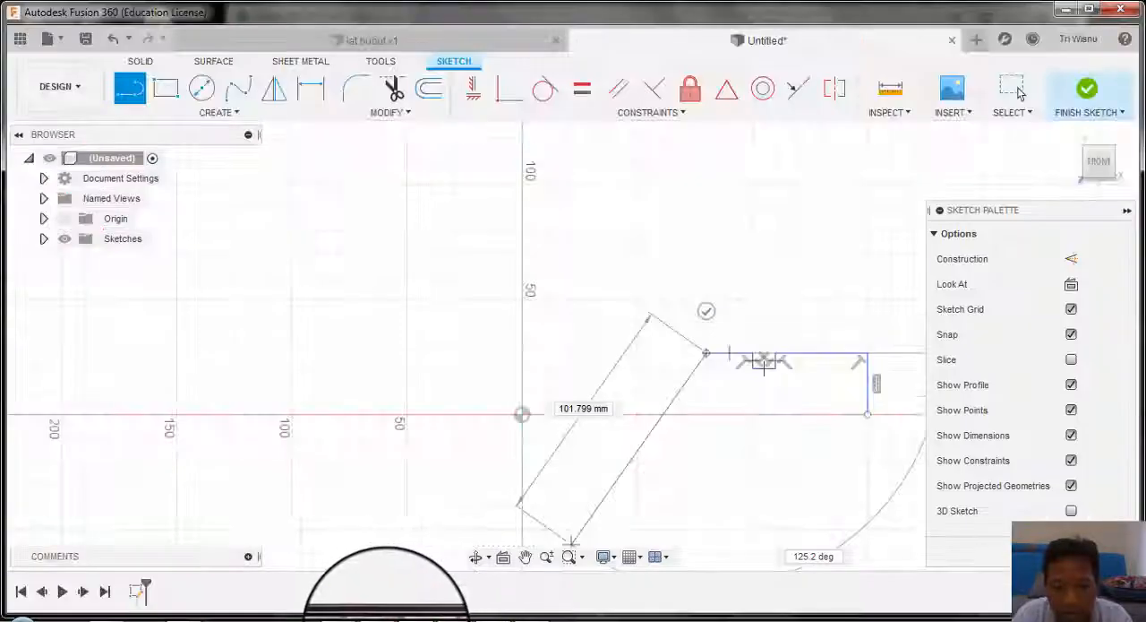
# Step: Check the drawing and continue the profile with a short vertical shoulder and a sloped taper line rising toward the vertical axis
pyautogui.click(375, 614)
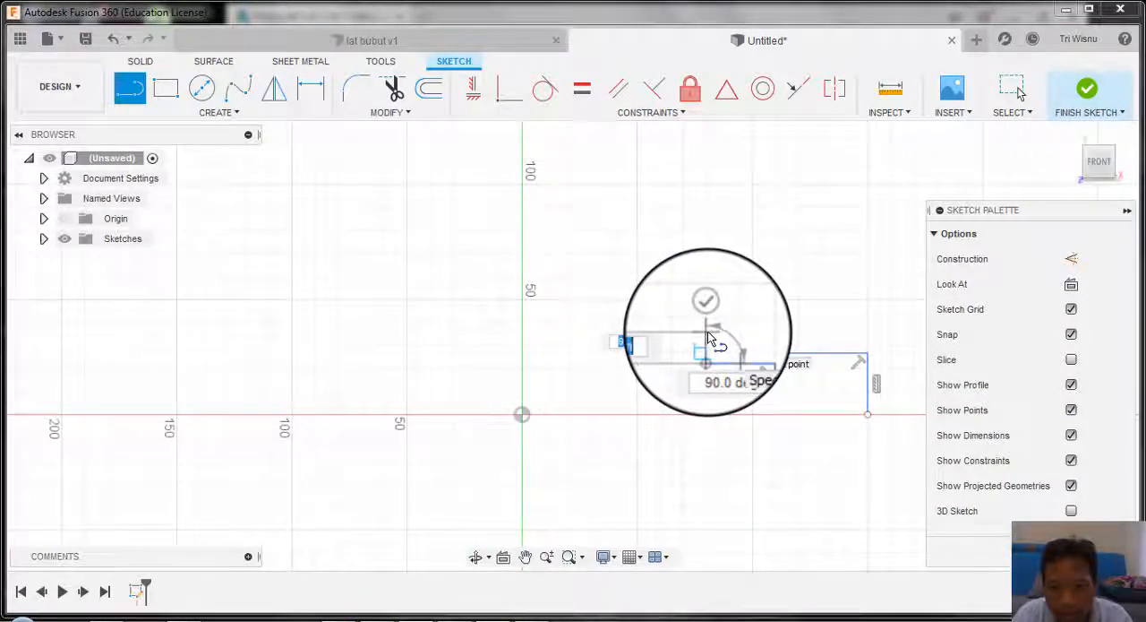
pyautogui.click(707, 334)
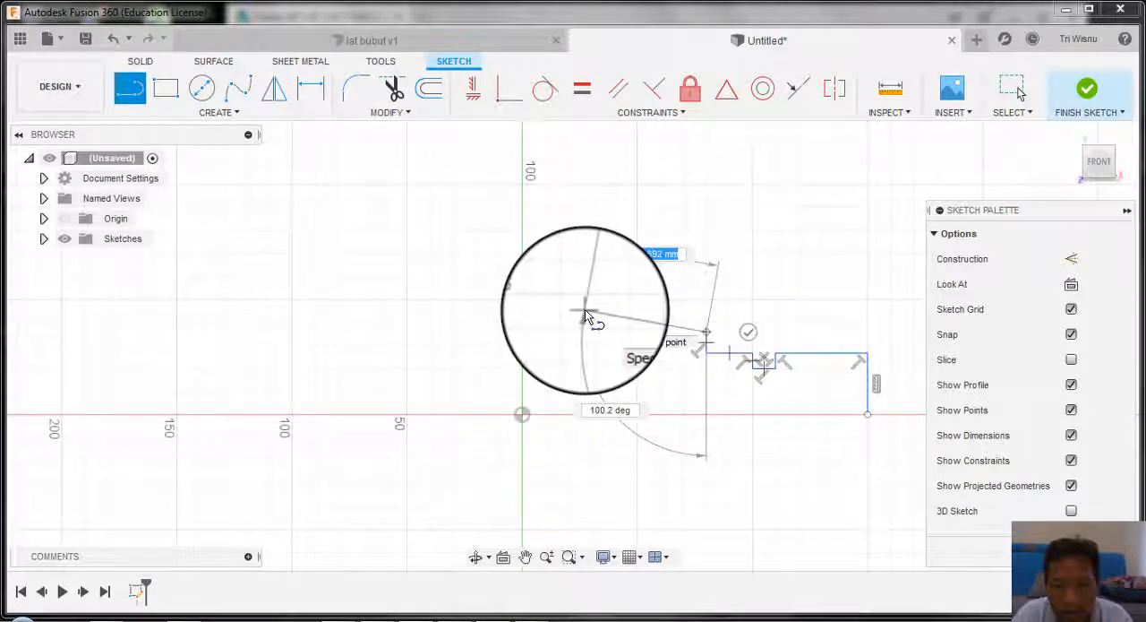
pyautogui.click(584, 311)
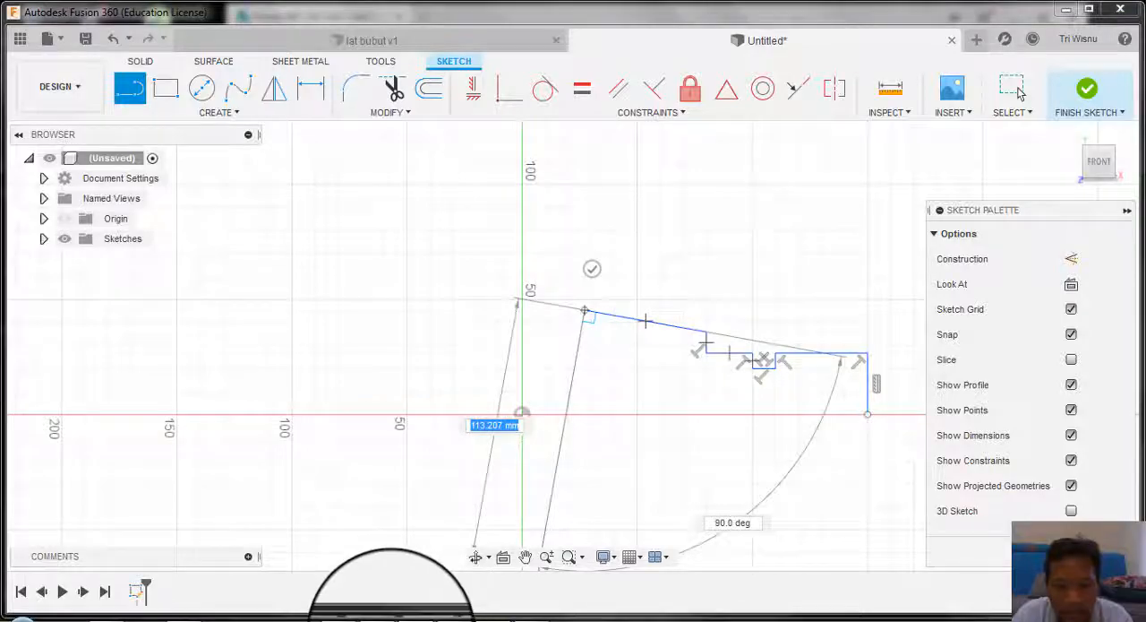
# Step: Recheck the drawing and extend the profile from the taper's upper end with two rising steps, ending on the vertical axis
pyautogui.click(389, 619)
pyautogui.click(388, 619)
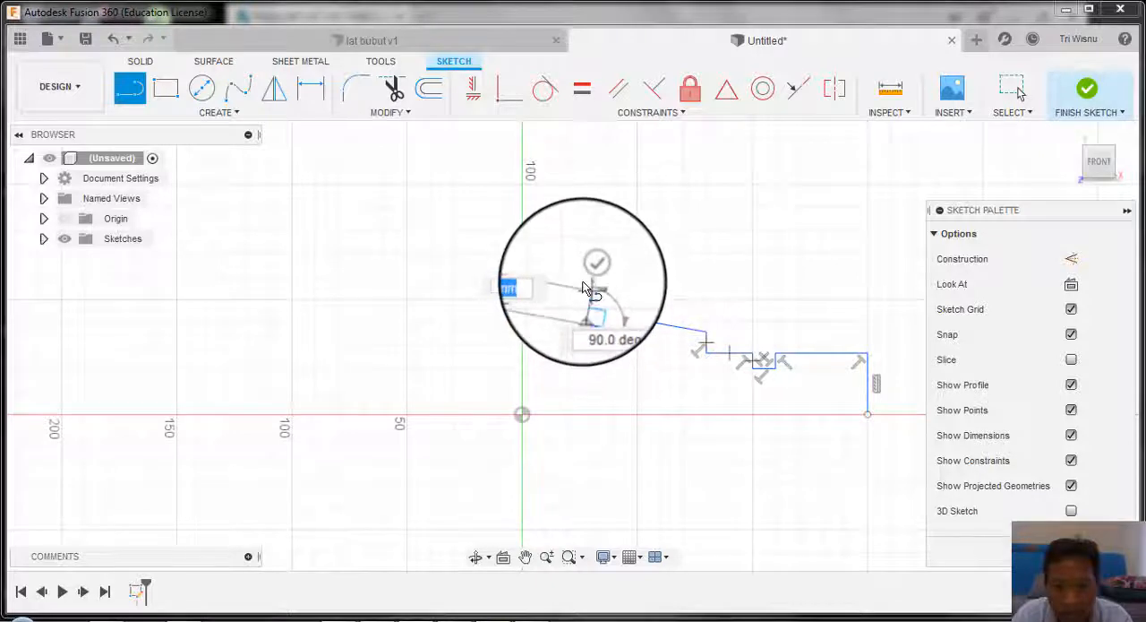
pyautogui.scroll(1, 580, 291)
pyautogui.scroll(4, 578, 289)
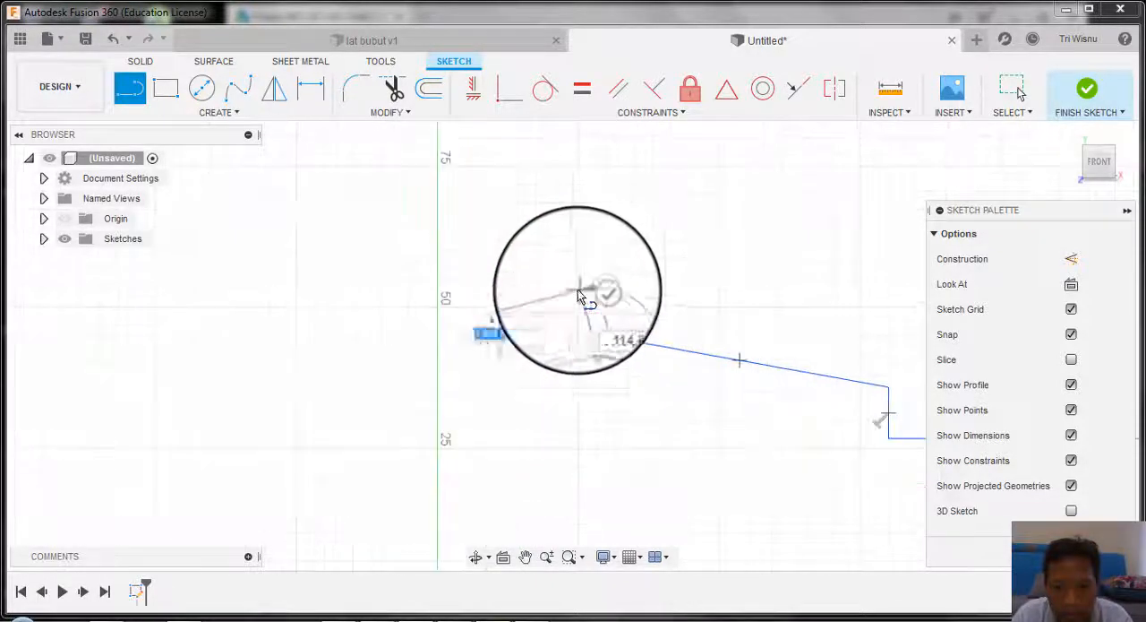
pyautogui.click(586, 292)
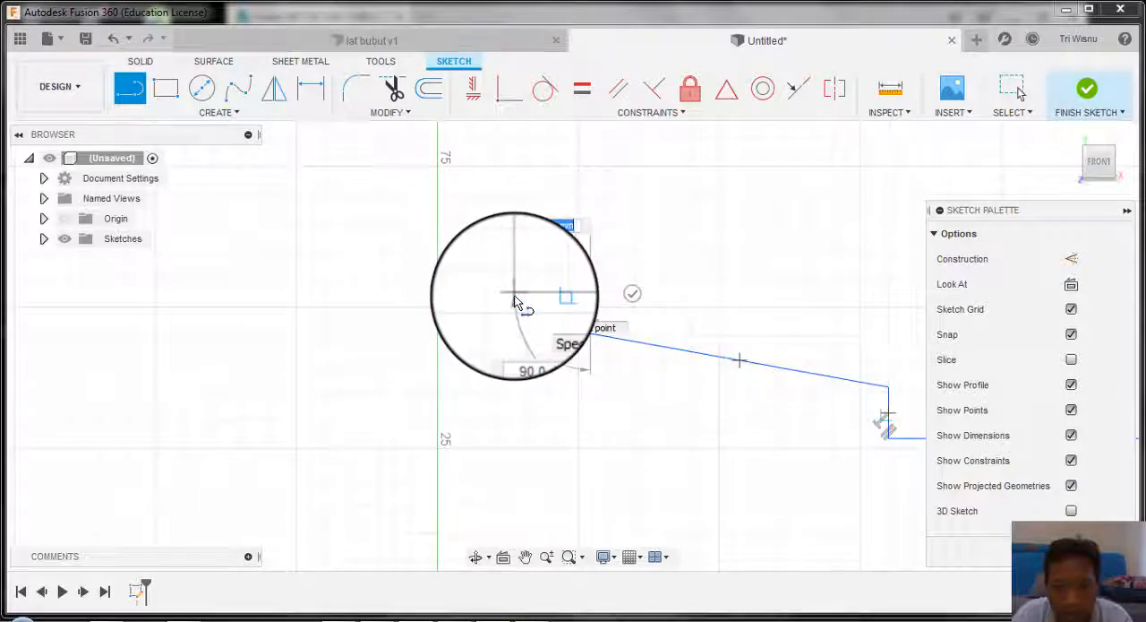
pyautogui.click(515, 294)
pyautogui.click(514, 250)
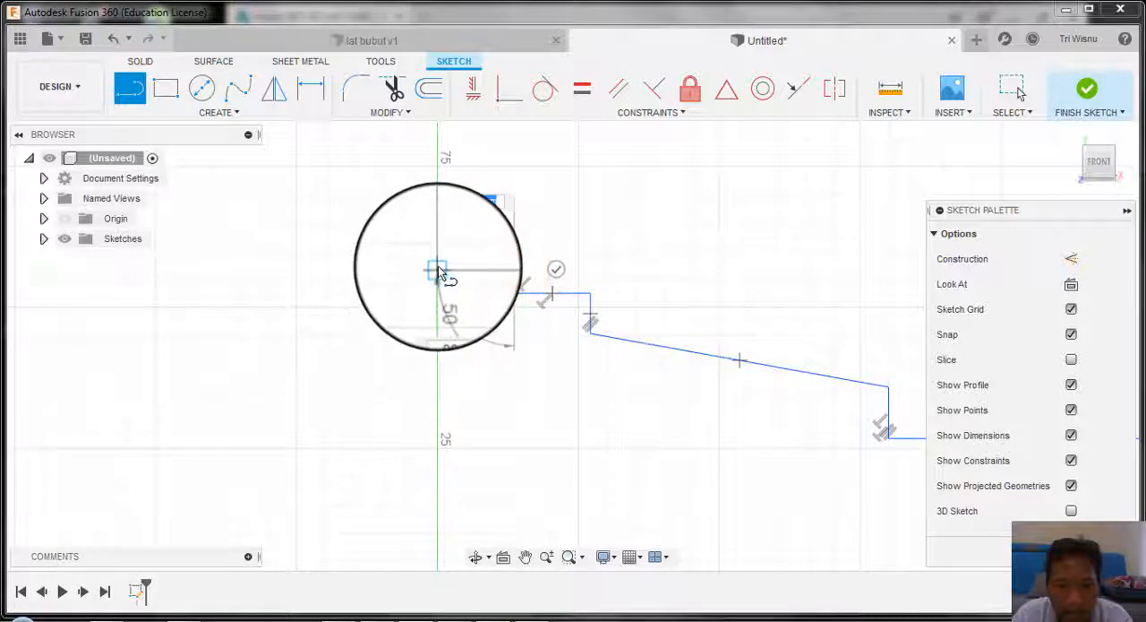
pyautogui.click(438, 269)
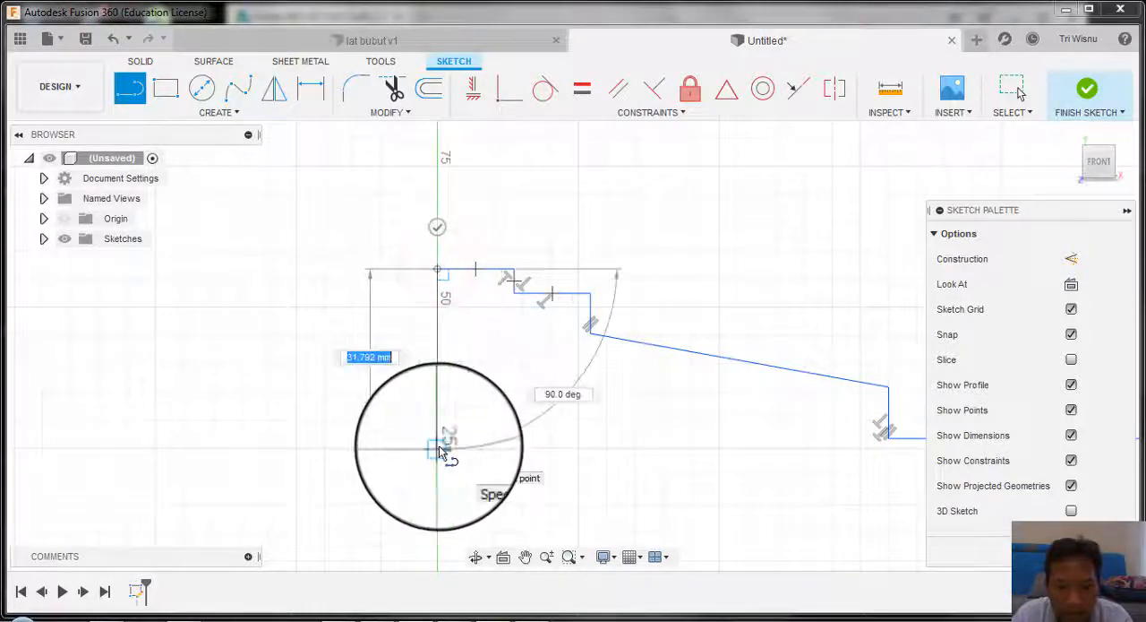
# Step: Close the half profile down the vertical axis to the origin and 150 mm along the horizontal axis to its starting point
pyautogui.click(437, 447)
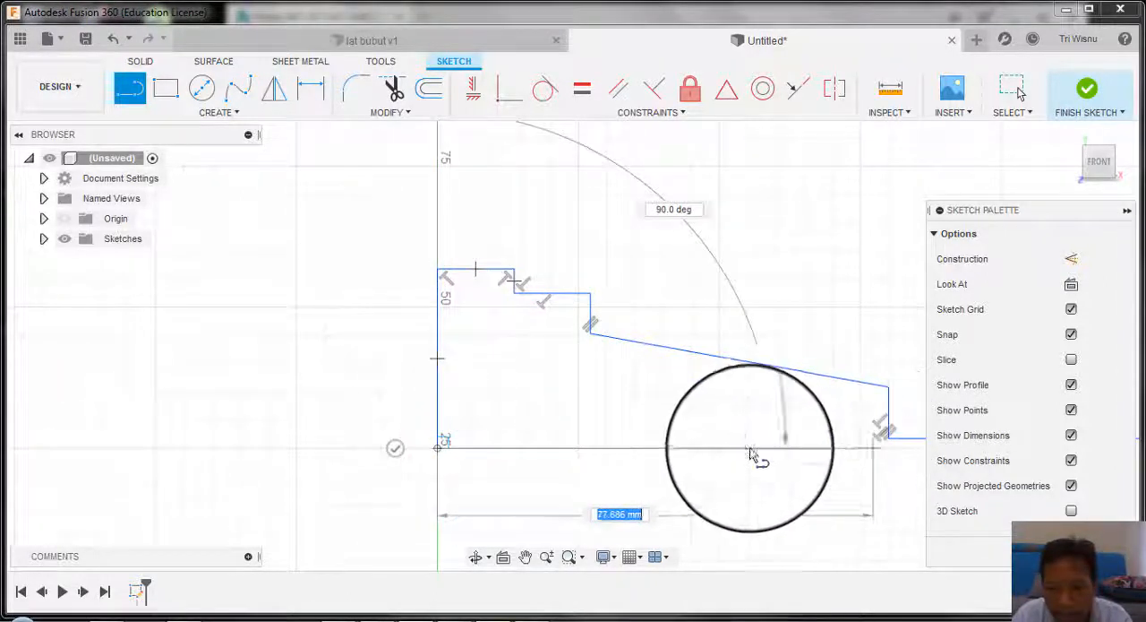
pyautogui.scroll(-5, 751, 455)
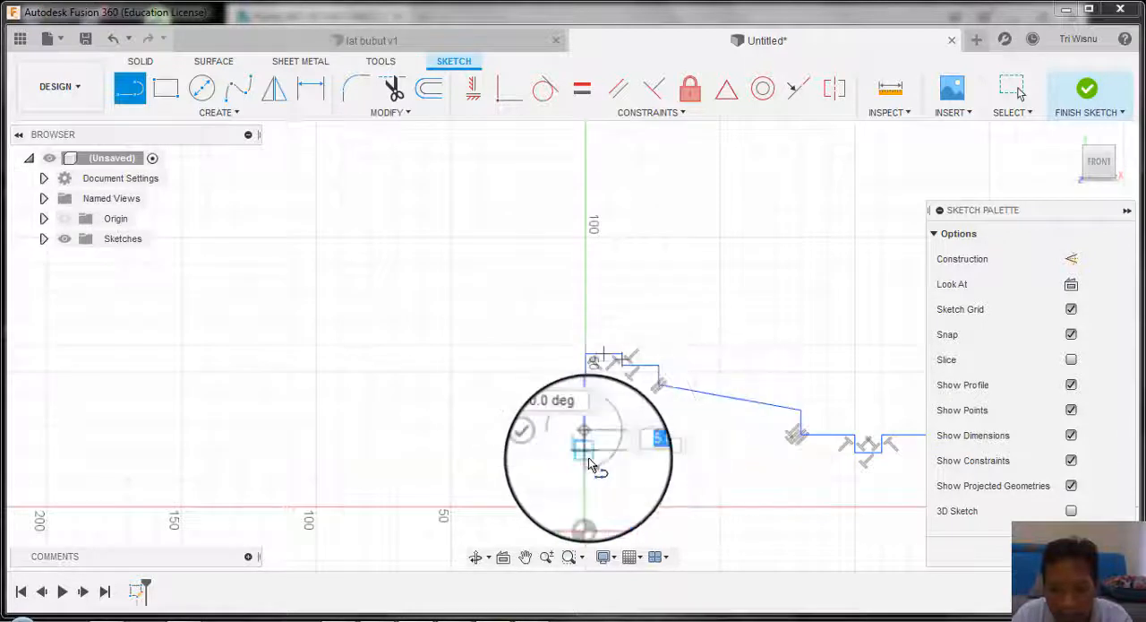
pyautogui.click(586, 505)
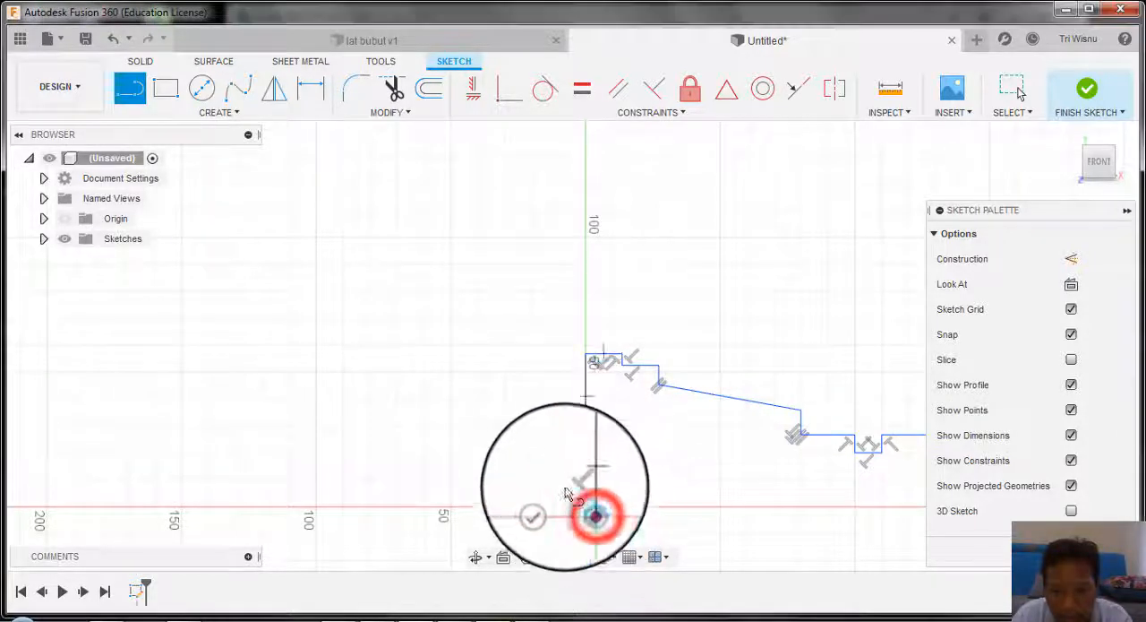
pyautogui.scroll(-2, 563, 484)
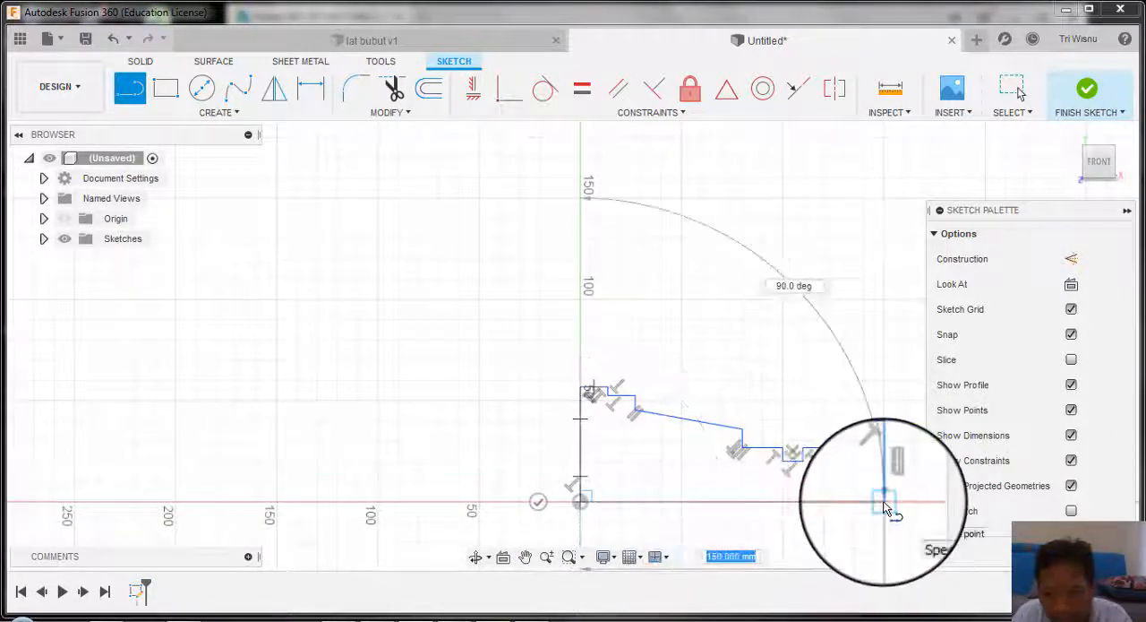
pyautogui.click(884, 501)
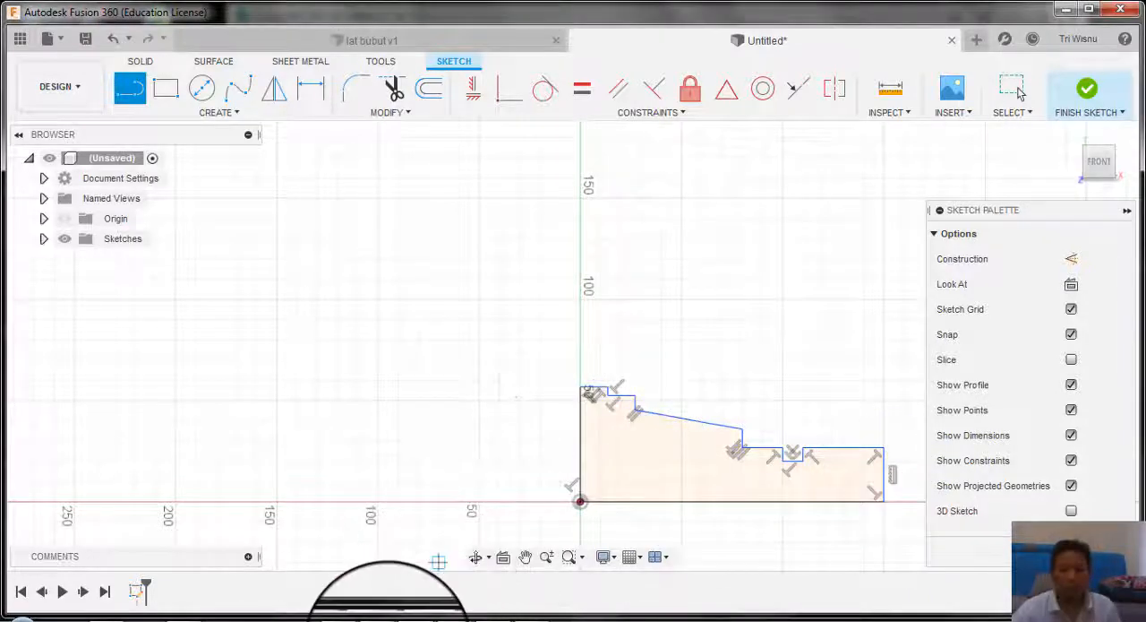
# Step: Switch to JOB 3.pdf in Nitro Pro and examine the shaft's isometric view and its diameters, radii and step lengths
pyautogui.moveTo(386, 618)
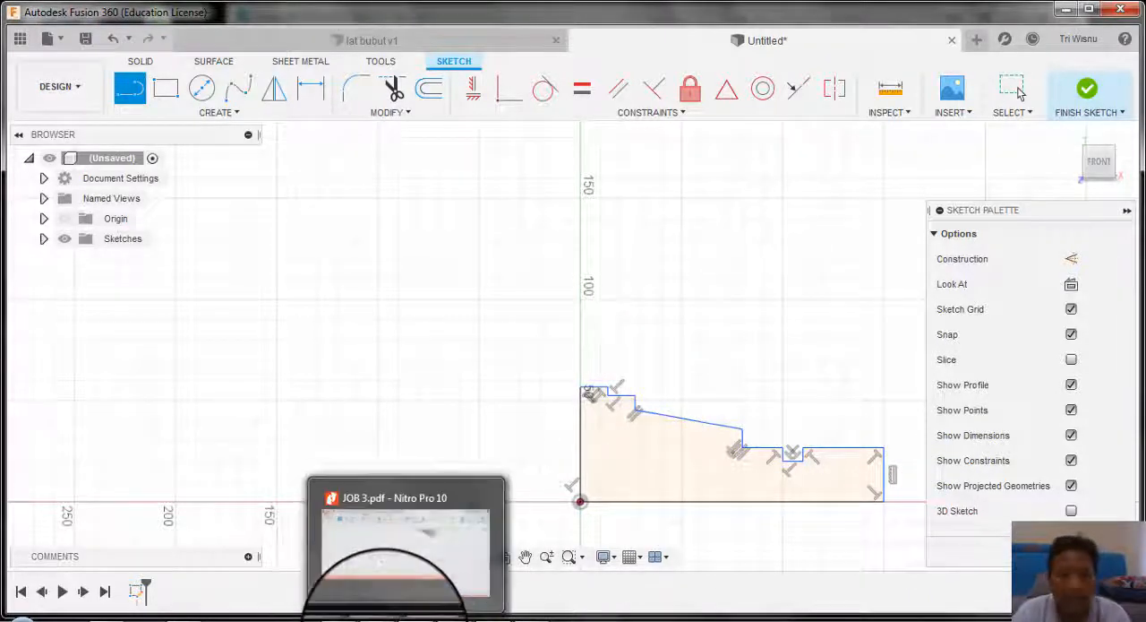
pyautogui.click(385, 573)
pyautogui.scroll(3, 699, 358)
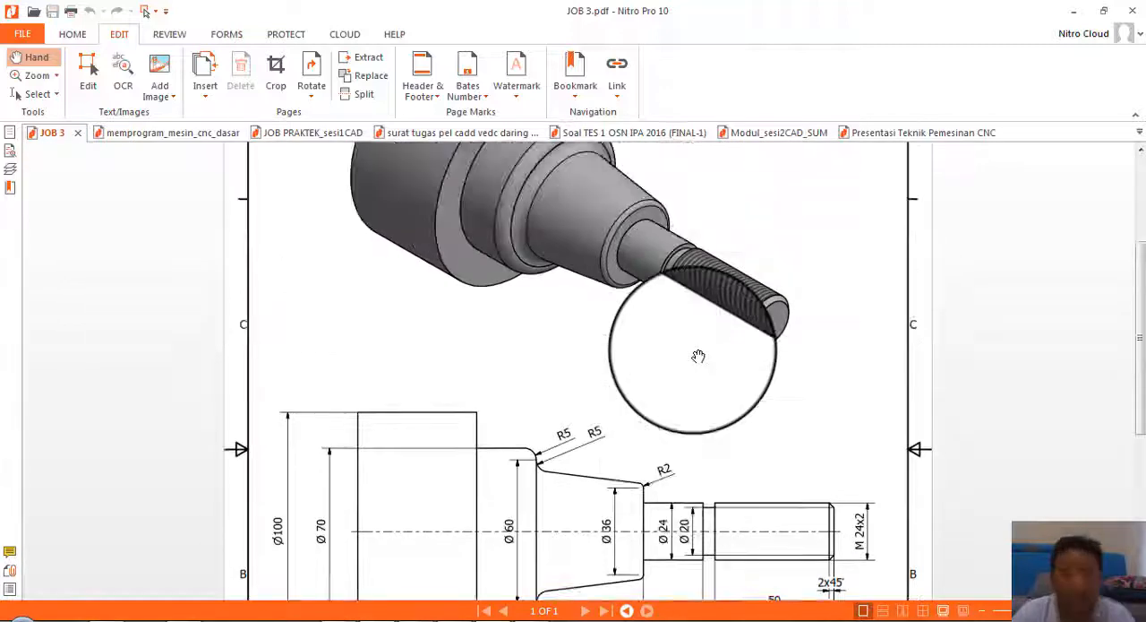
pyautogui.scroll(3, 699, 357)
pyautogui.scroll(-4, 699, 356)
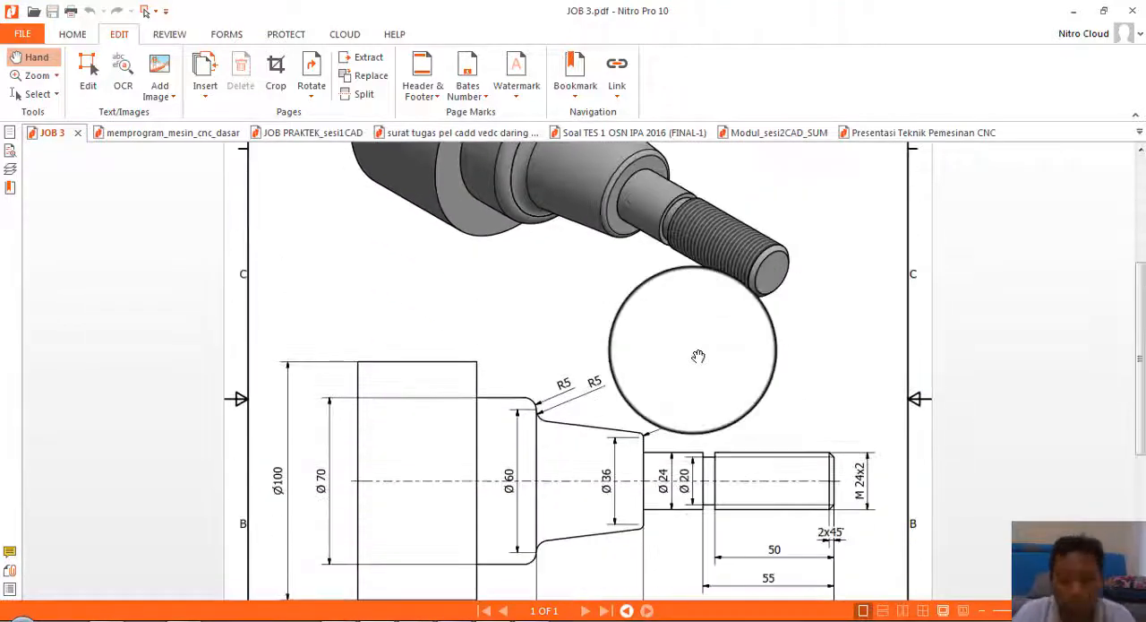
pyautogui.scroll(-3, 680, 344)
pyautogui.scroll(5, 668, 392)
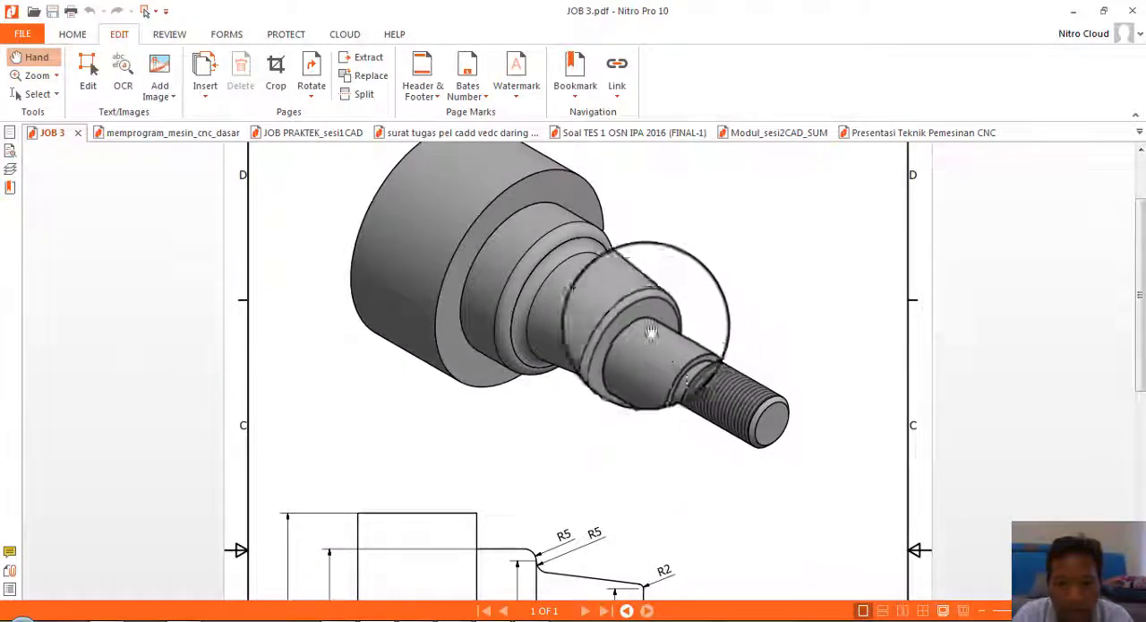
pyautogui.scroll(3, 659, 323)
pyautogui.scroll(-10, 654, 331)
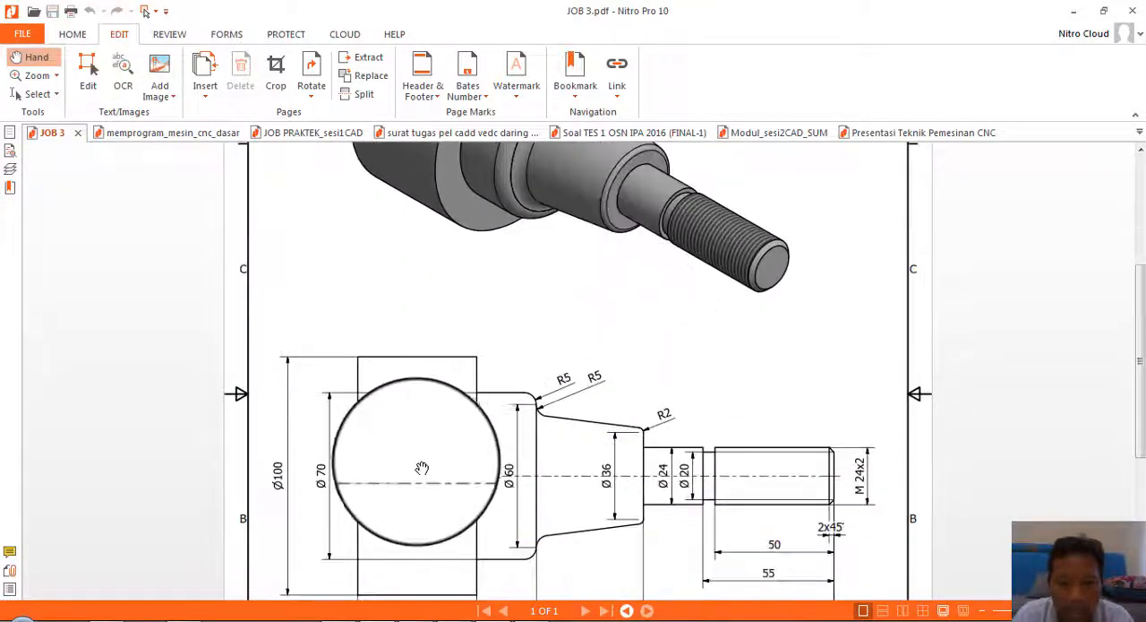
pyautogui.scroll(4, 399, 474)
pyautogui.scroll(-2, 374, 475)
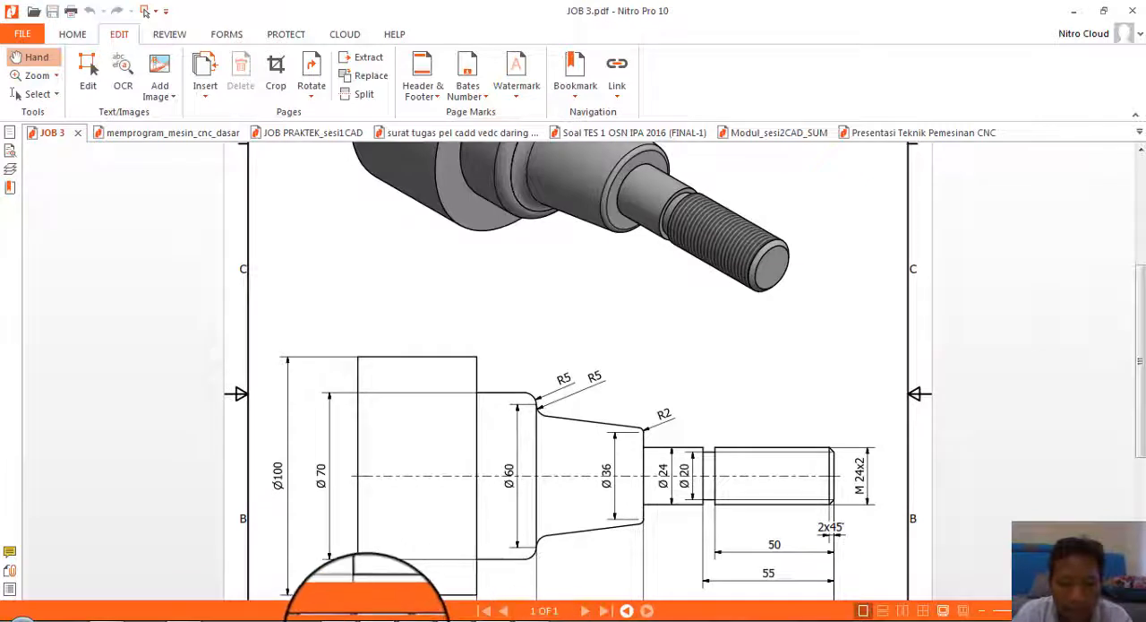
pyautogui.scroll(3, 549, 377)
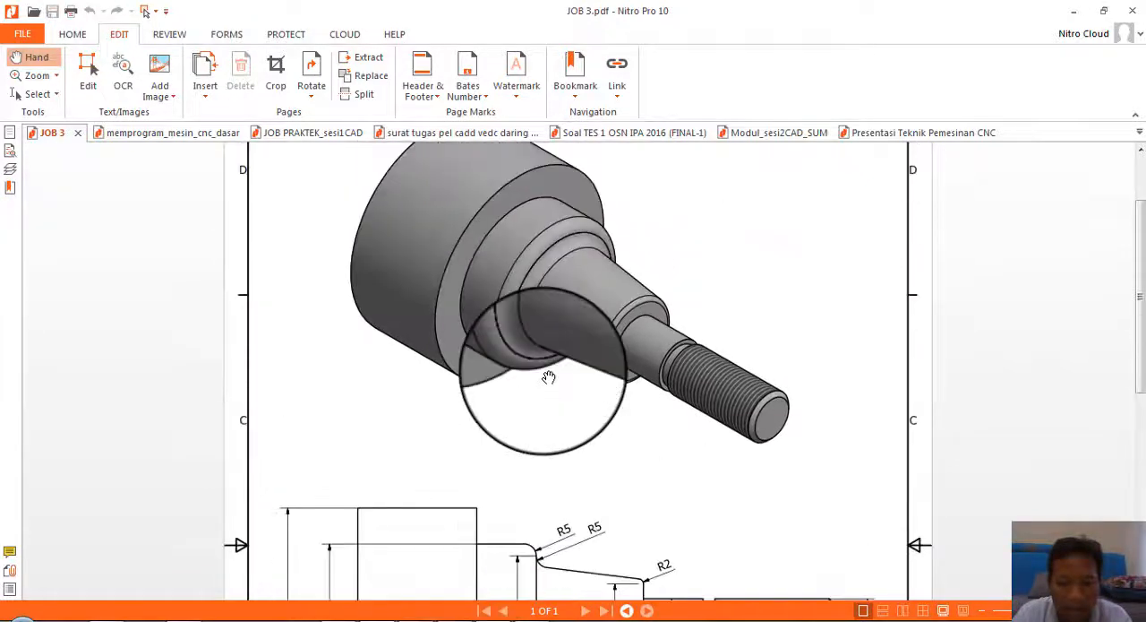
pyautogui.scroll(-6, 549, 377)
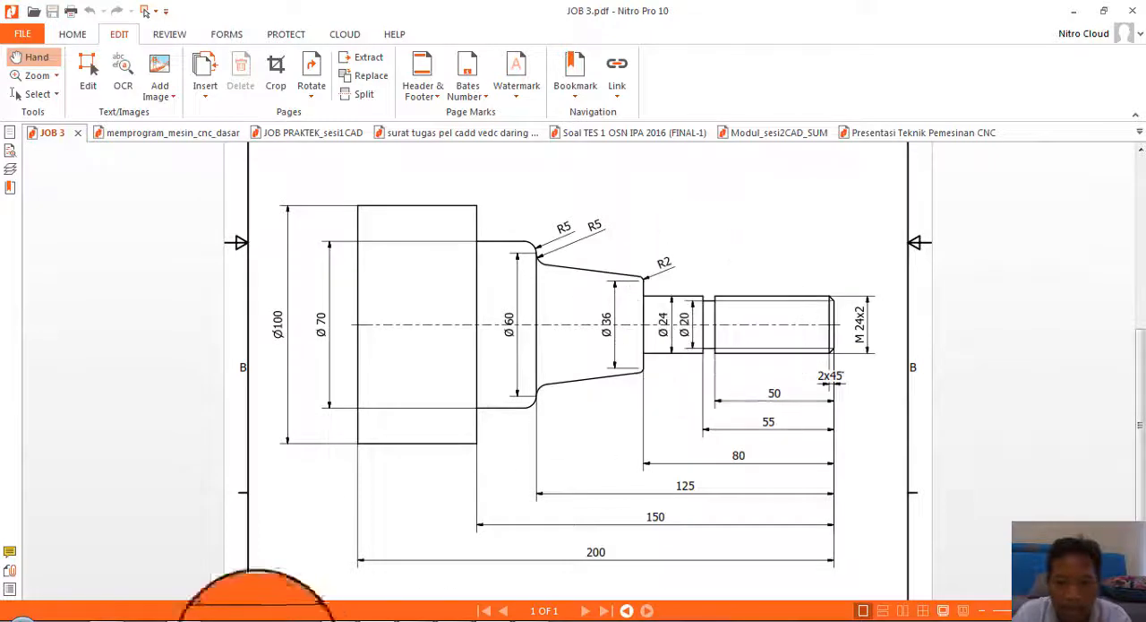
# Step: Return to the Fusion 360 sketch and dimension the profile's base line along the horizontal axis to 200 mm
pyautogui.moveTo(375, 616)
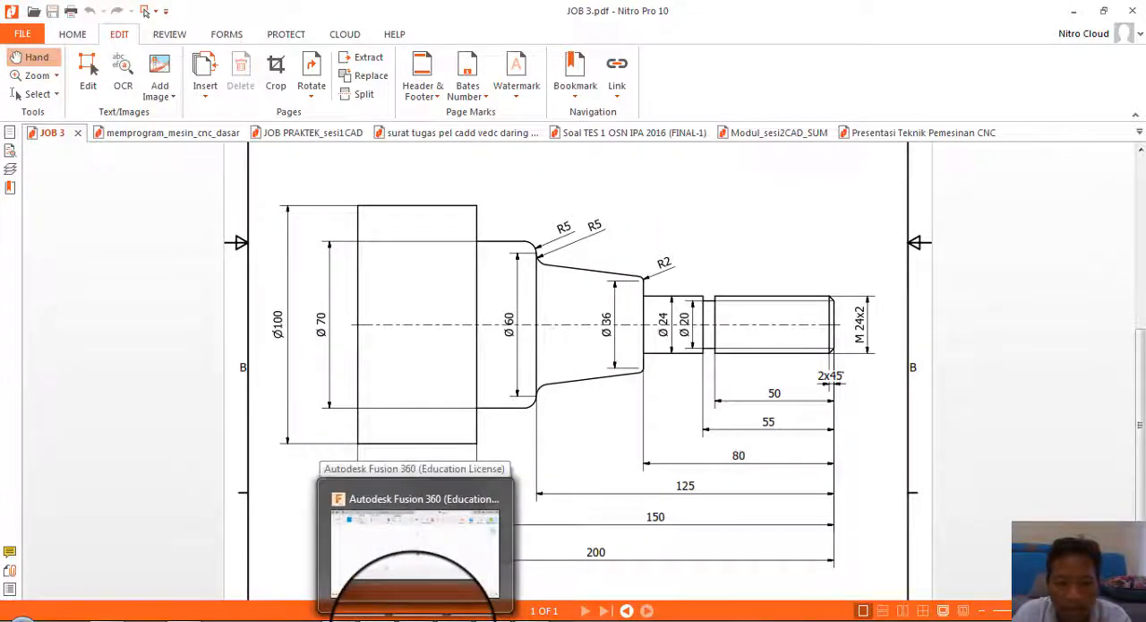
pyautogui.click(414, 618)
pyautogui.click(414, 618)
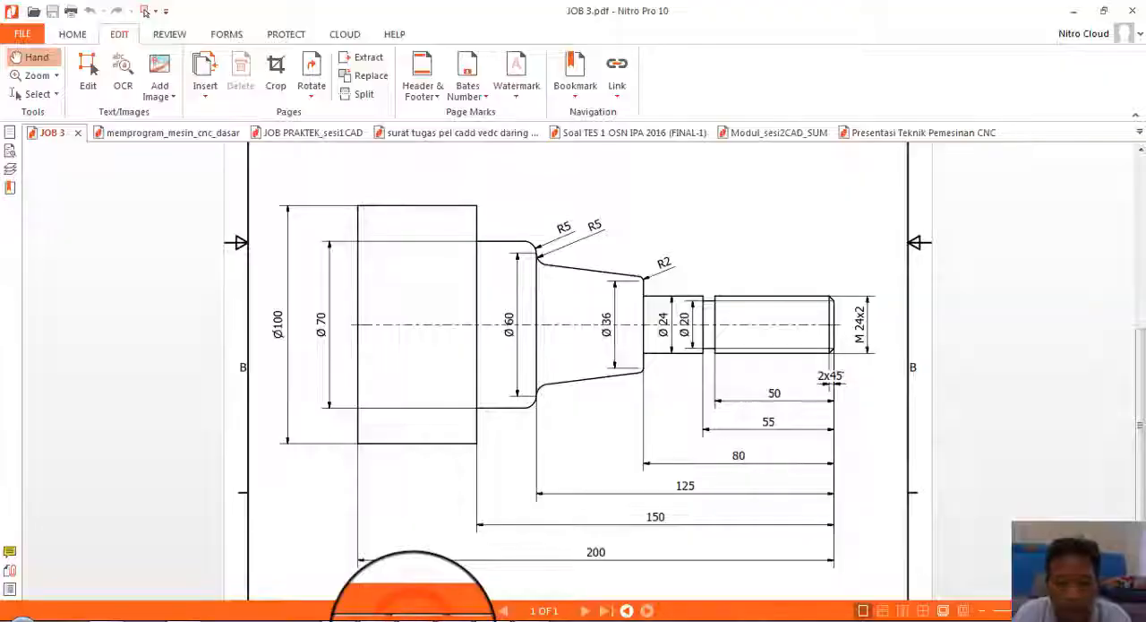
pyautogui.click(414, 618)
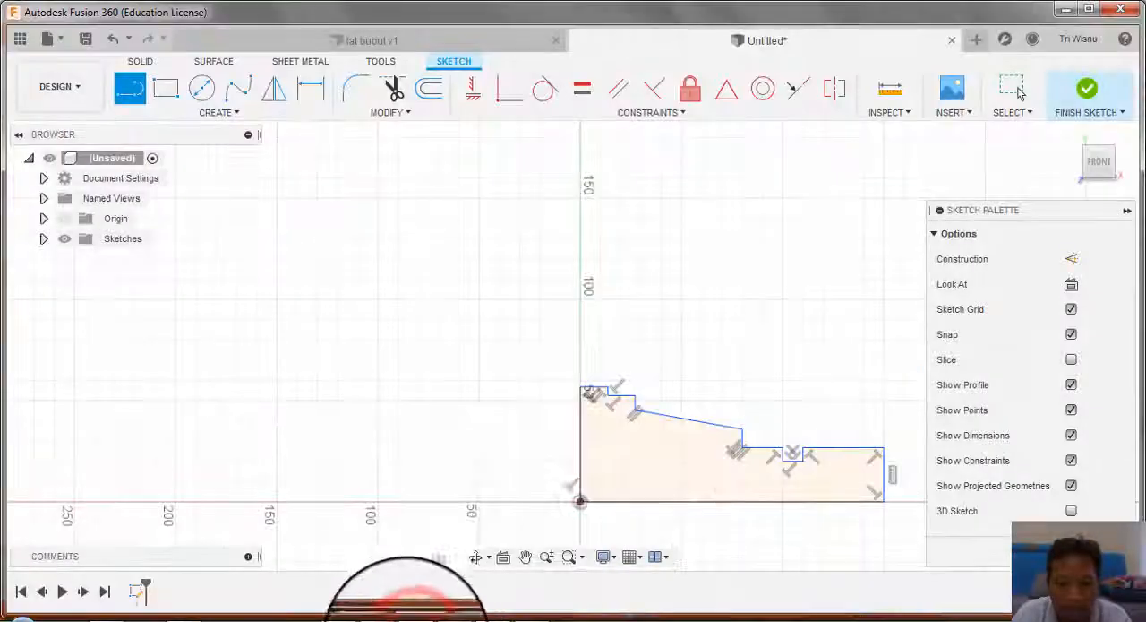
pyautogui.click(317, 91)
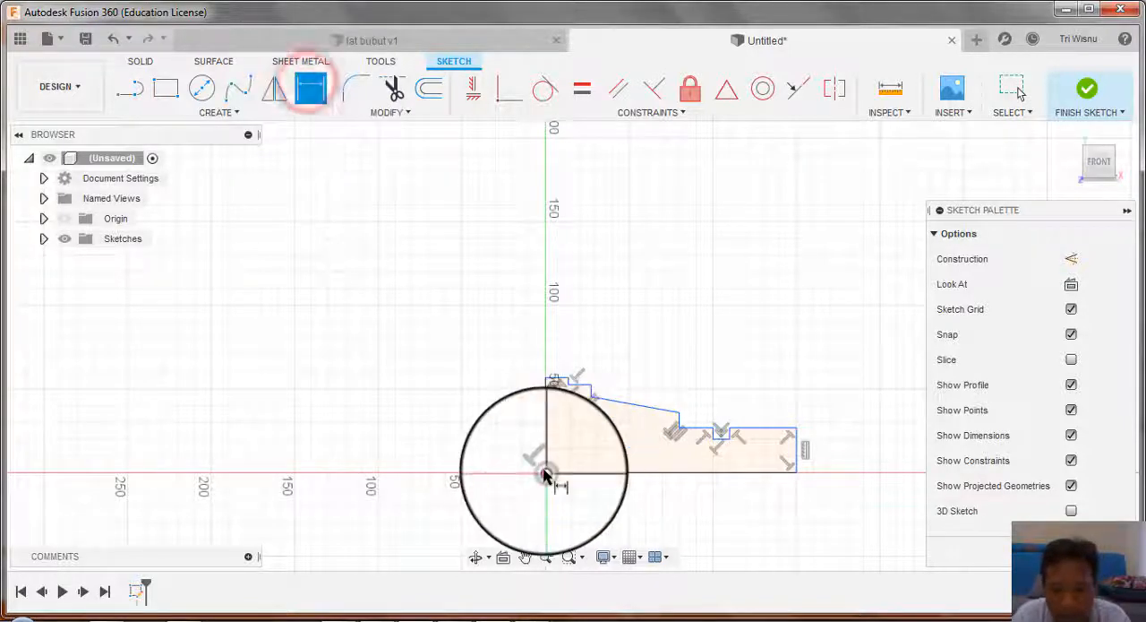
pyautogui.click(792, 477)
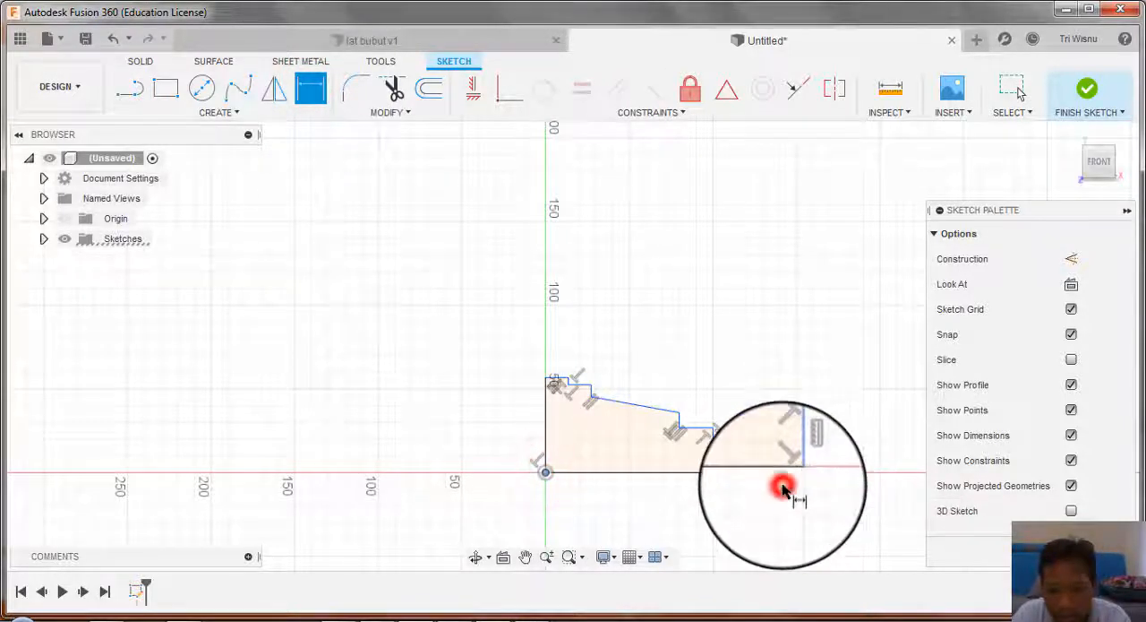
pyautogui.click(678, 509)
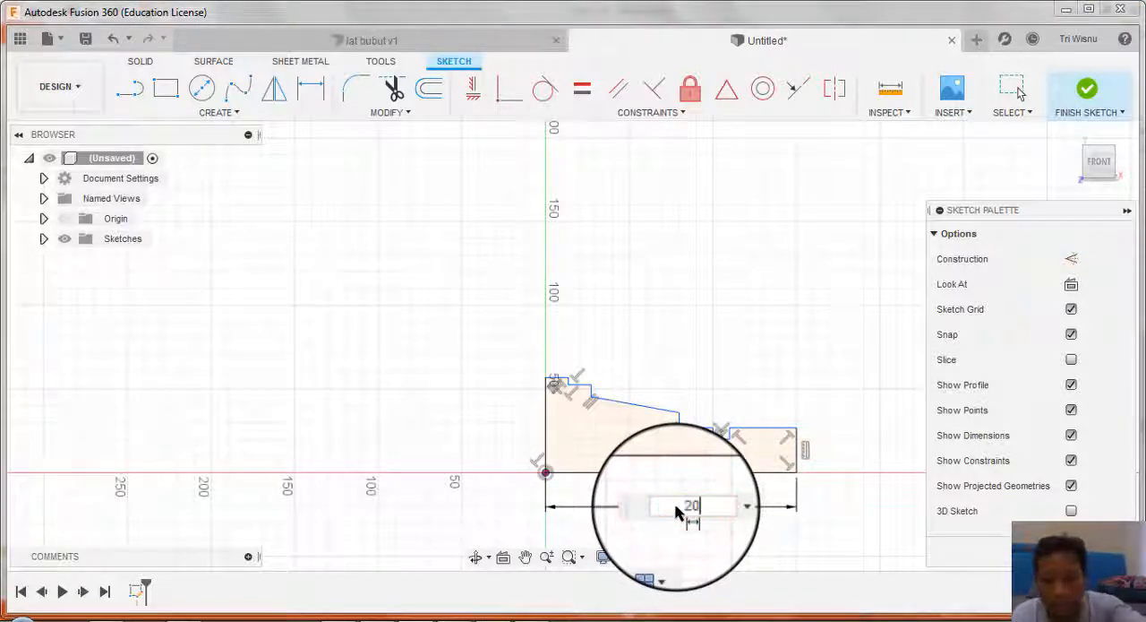
pyautogui.press('Return')
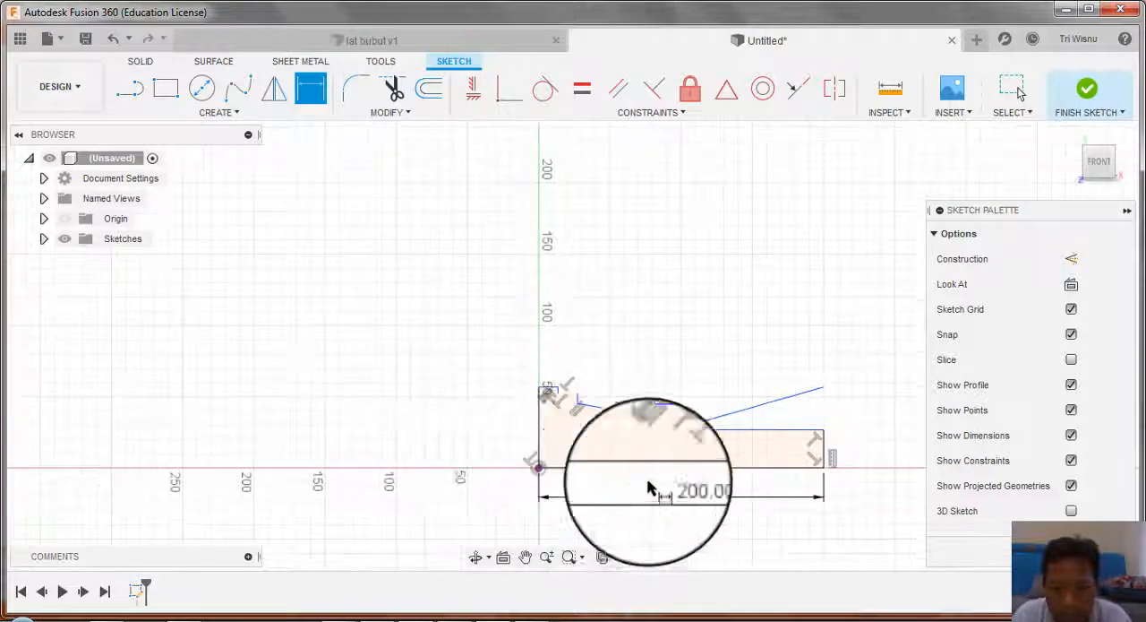
# Step: Check the JOB 3 drawing and dimension the long threaded-end line at 12 mm above the base line
pyautogui.scroll(5, 794, 439)
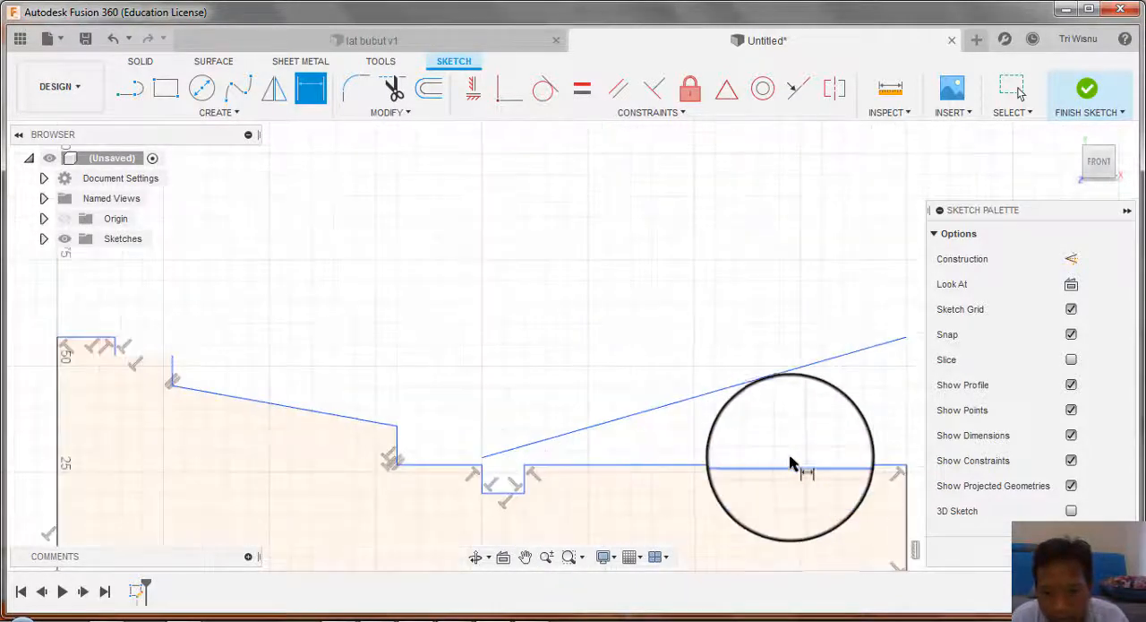
pyautogui.scroll(-3, 511, 443)
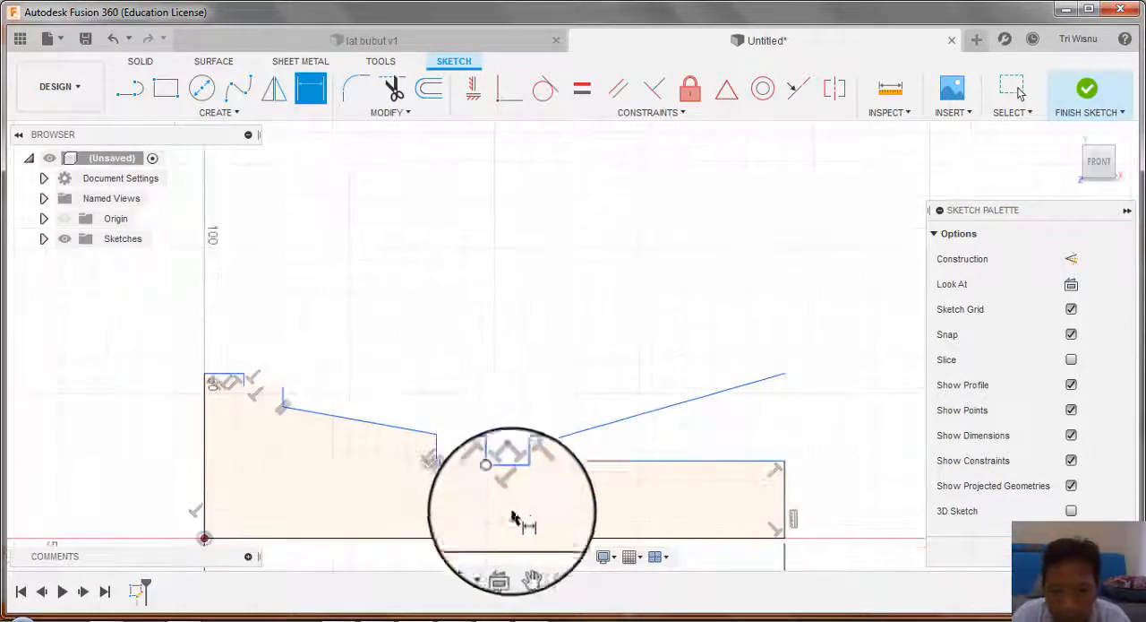
pyautogui.scroll(5, 282, 453)
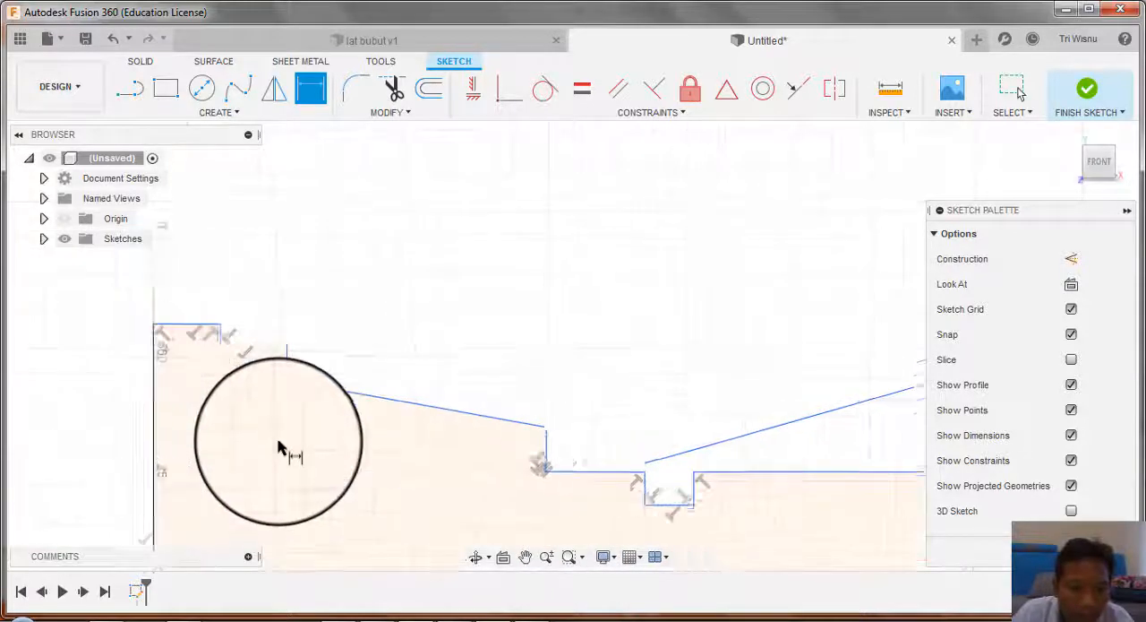
pyautogui.scroll(3, 274, 350)
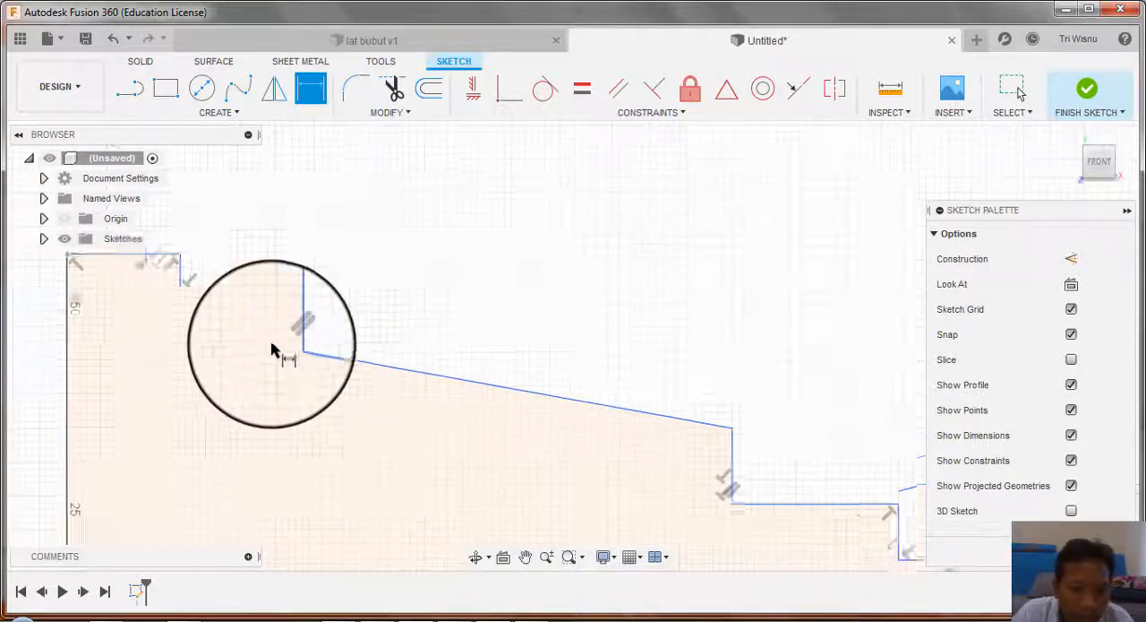
pyautogui.scroll(-6, 295, 215)
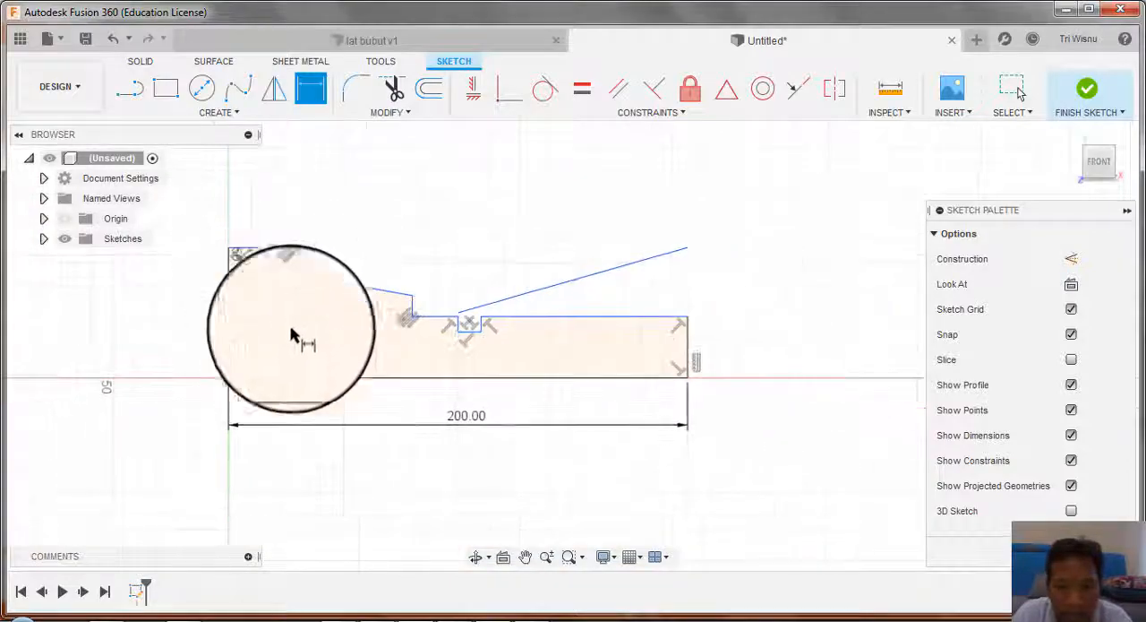
pyautogui.hotkey('alt', 'Tab')
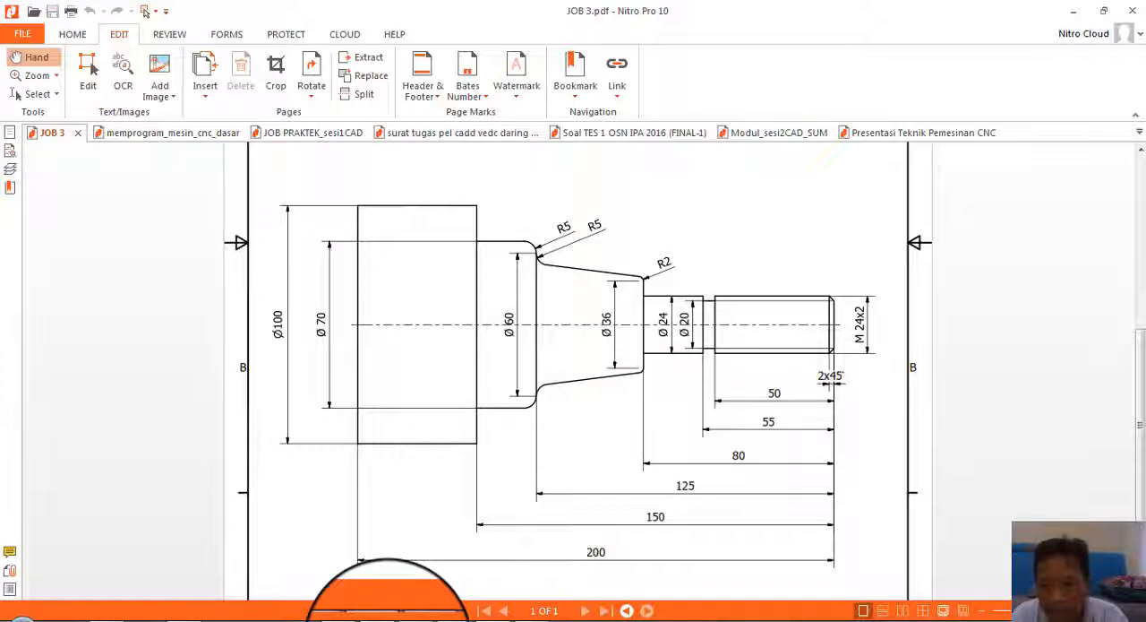
pyautogui.hotkey('alt', 'Tab')
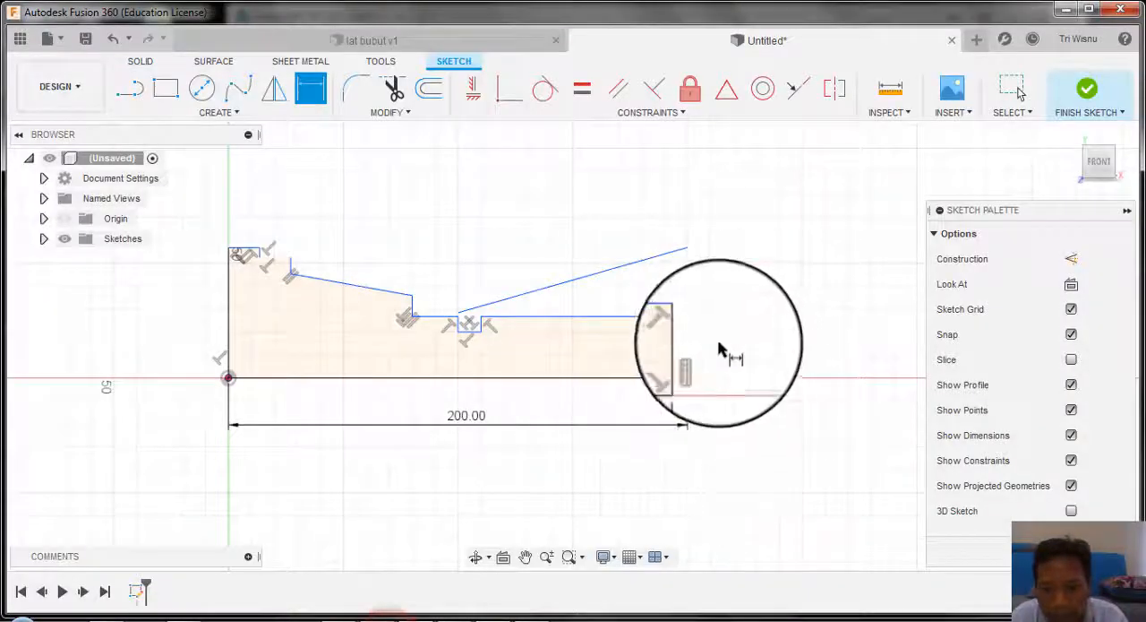
pyautogui.click(670, 317)
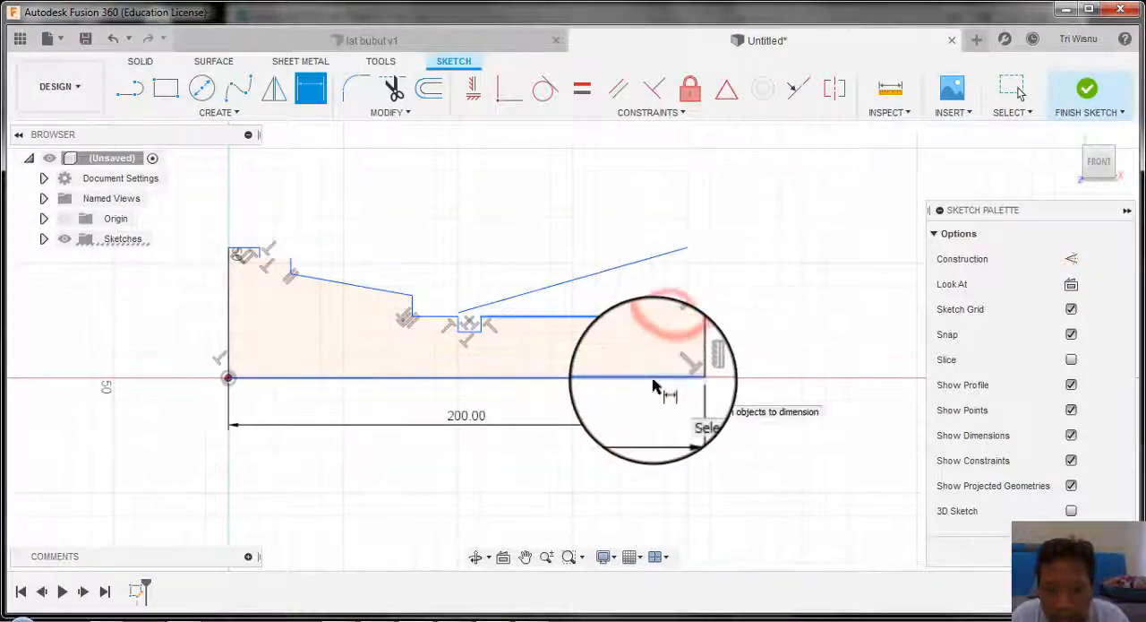
pyautogui.click(652, 378)
pyautogui.click(781, 354)
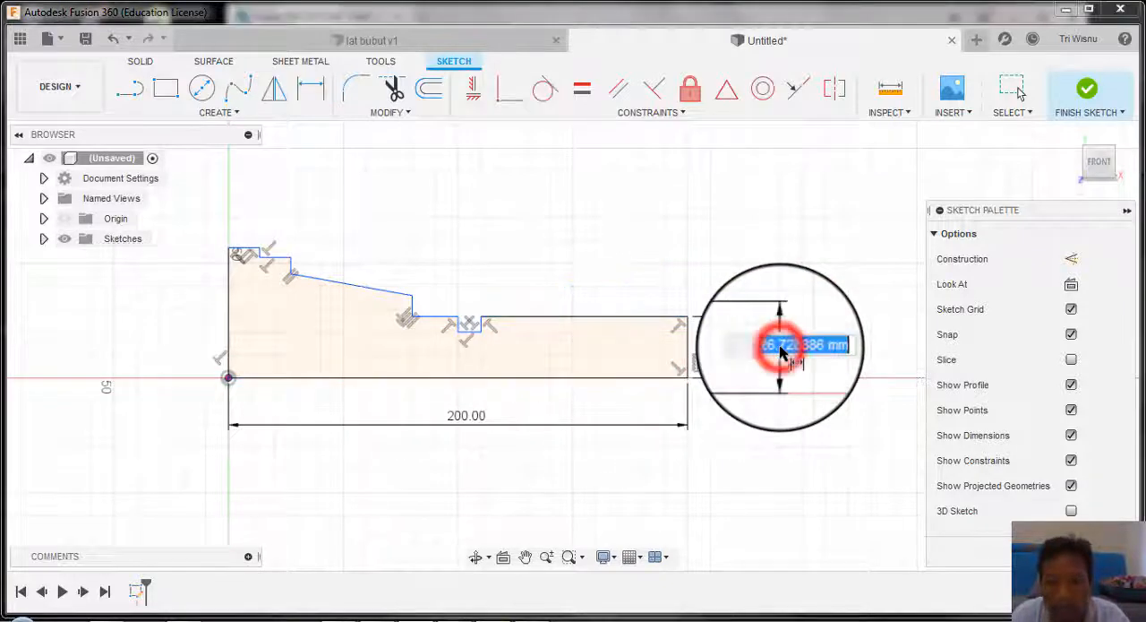
pyautogui.write('12')
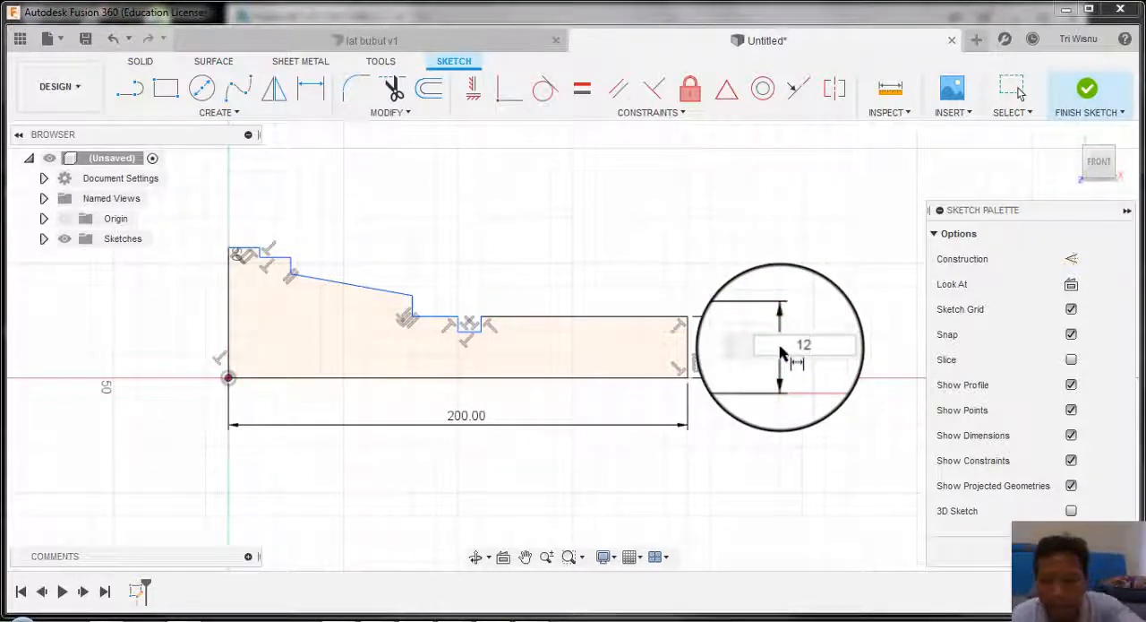
pyautogui.press('Return')
# Step: Dimension the bottom line of the narrow groove at 10 mm above the base line
pyautogui.scroll(-1, 467, 352)
pyautogui.scroll(3, 467, 352)
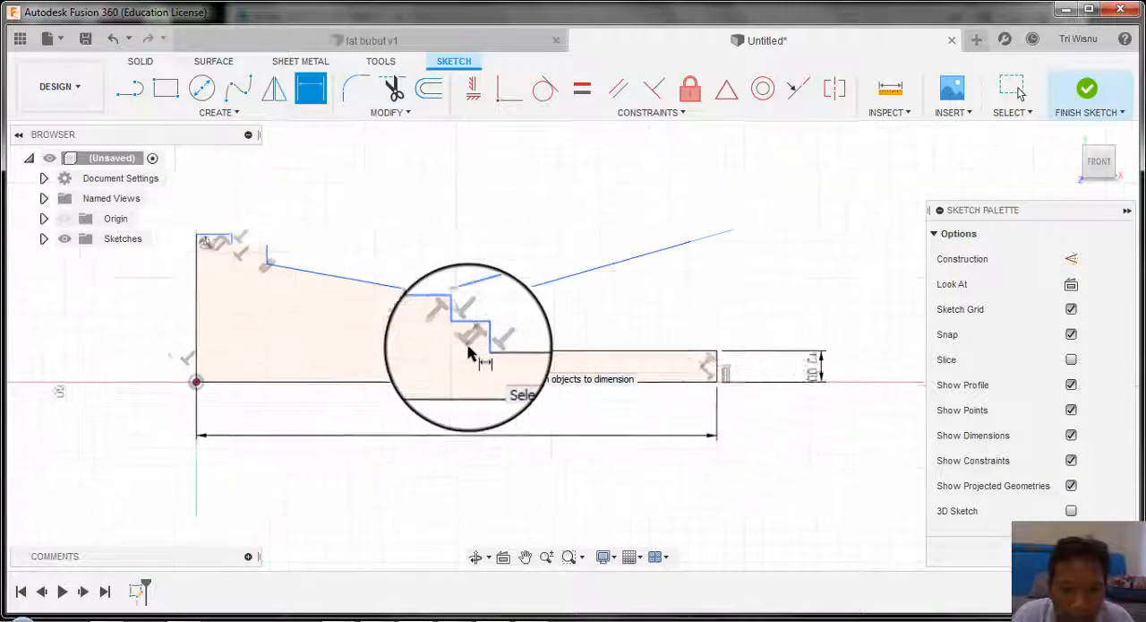
pyautogui.click(476, 329)
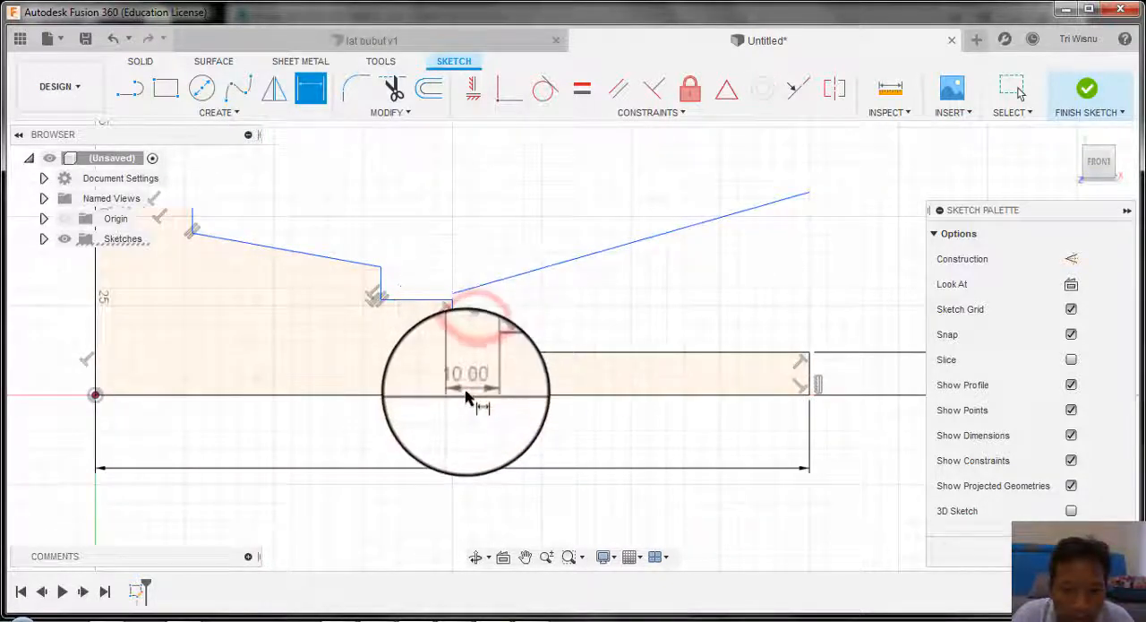
pyautogui.click(468, 398)
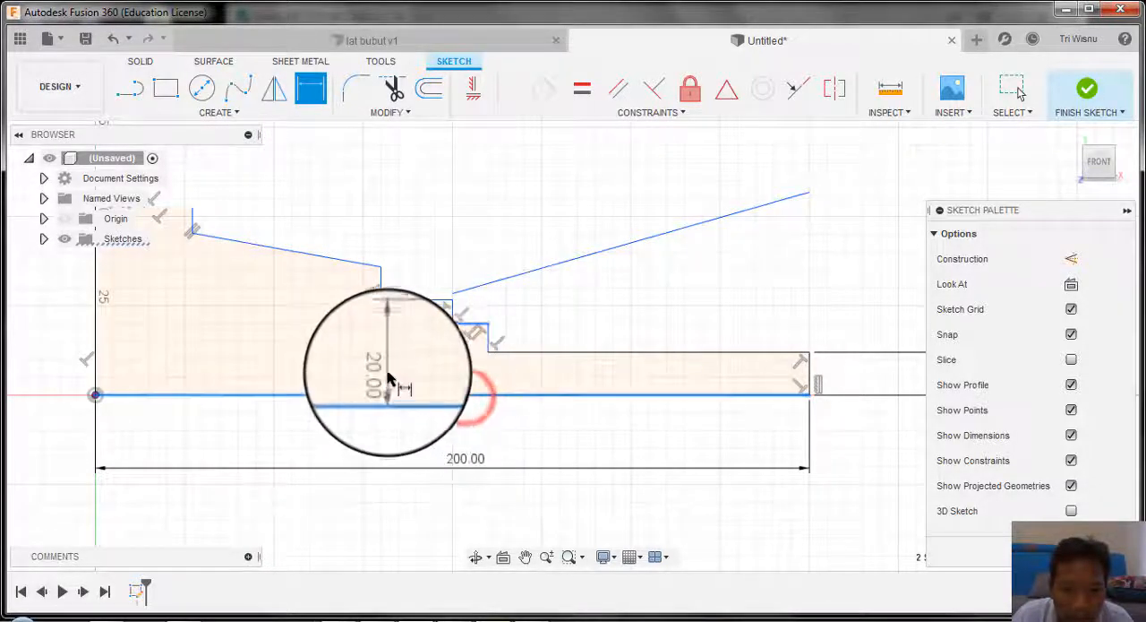
pyautogui.click(396, 375)
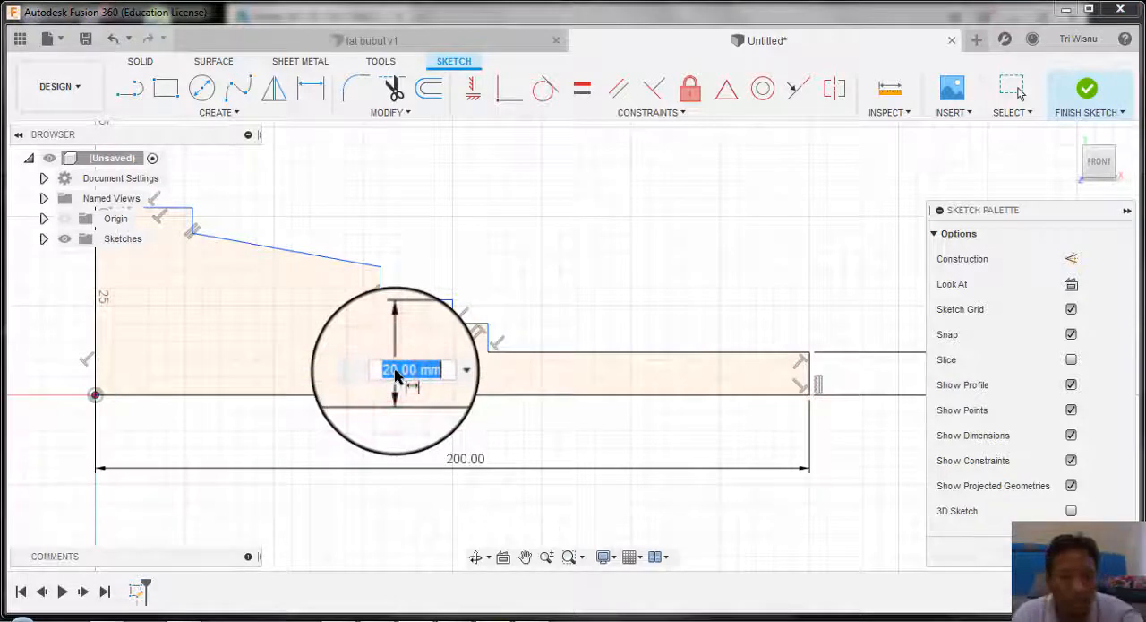
pyautogui.write('10')
pyautogui.press('Return')
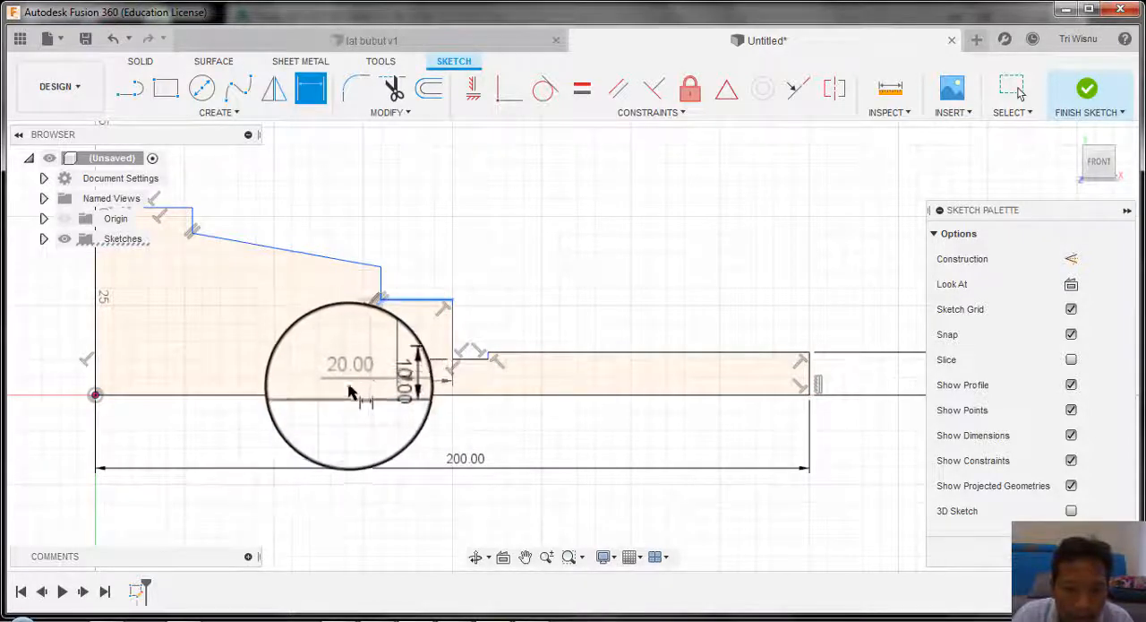
# Step: Dimension the short line between the groove and the taper shoulder at 12 mm above the base line
pyautogui.click(427, 395)
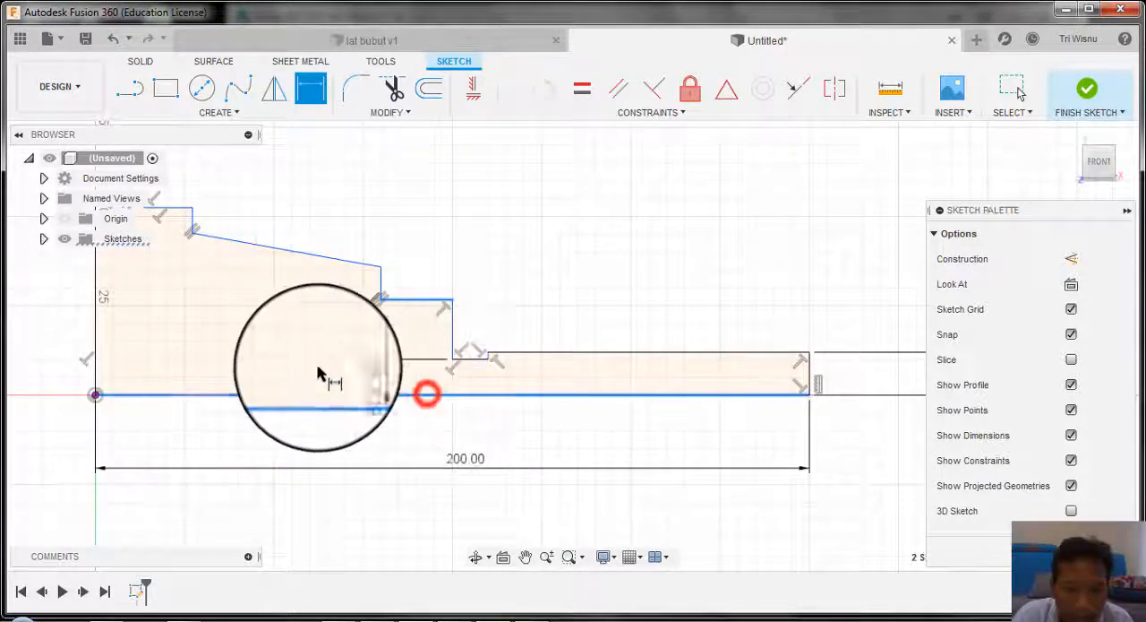
pyautogui.click(333, 370)
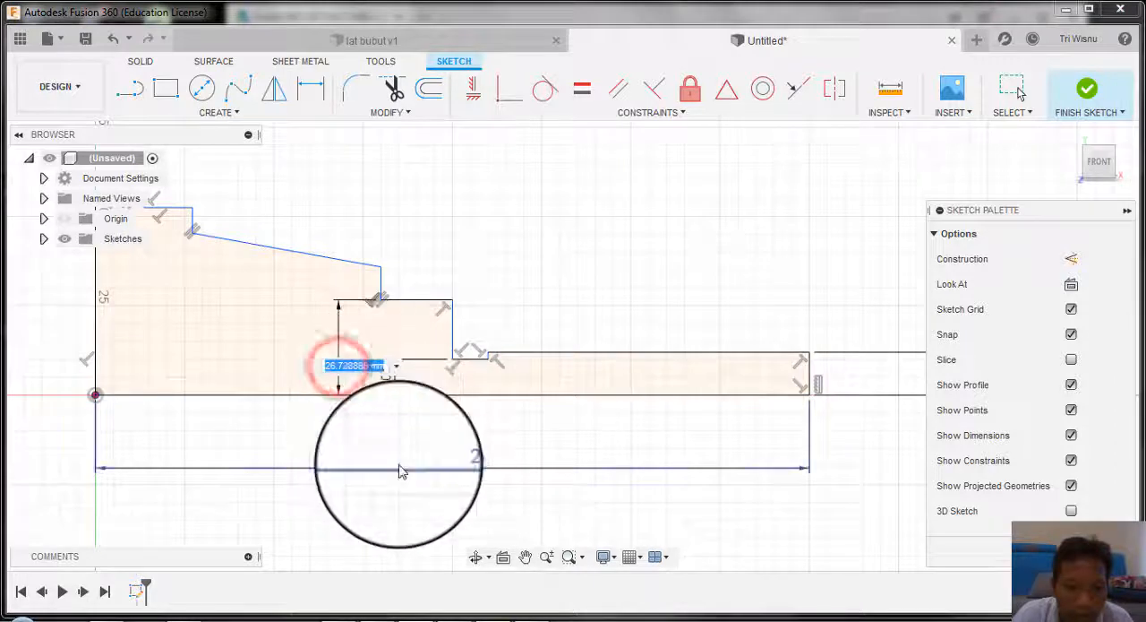
pyautogui.scroll(-1, 400, 472)
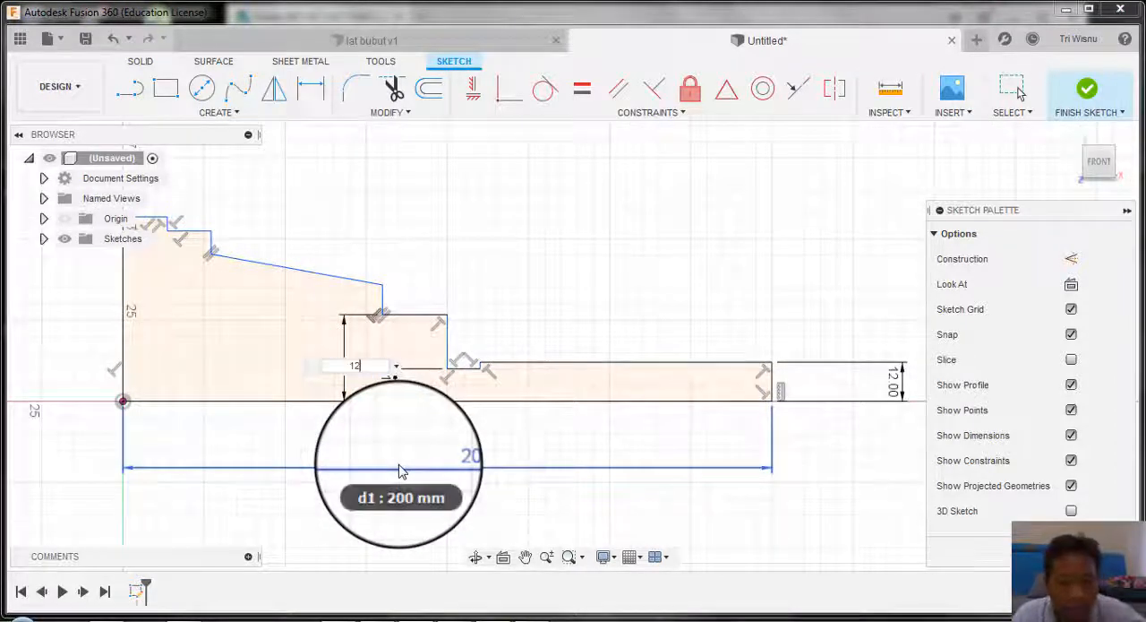
pyautogui.press('Return')
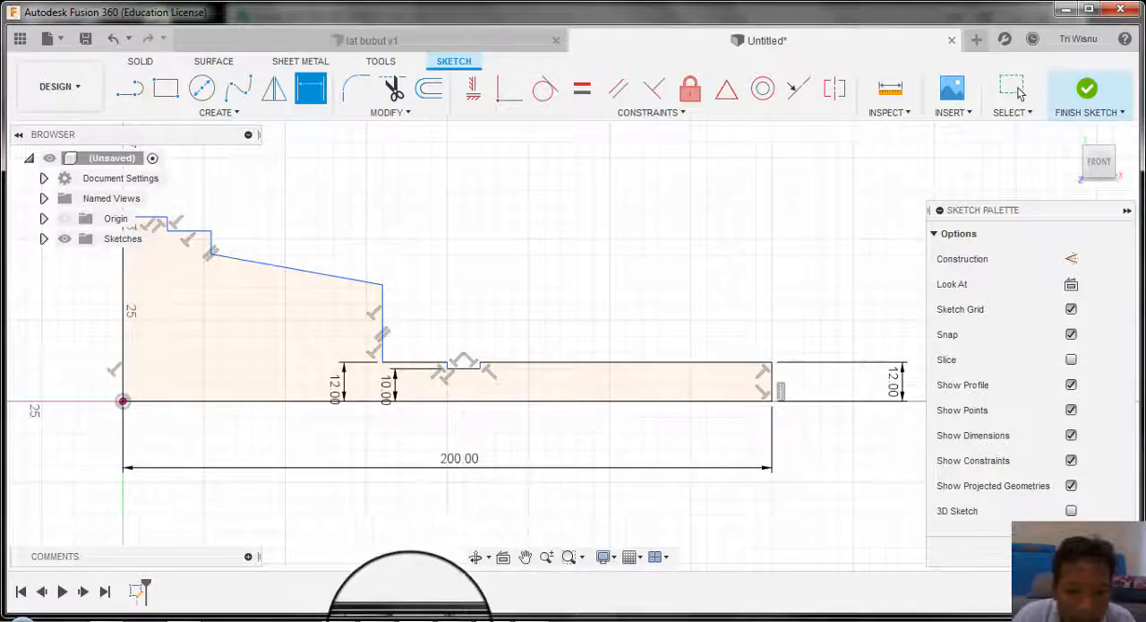
# Step: Check the drawing's taper diameter and dimension the taper's small-end corner at 18 mm above the base line
pyautogui.click(384, 616)
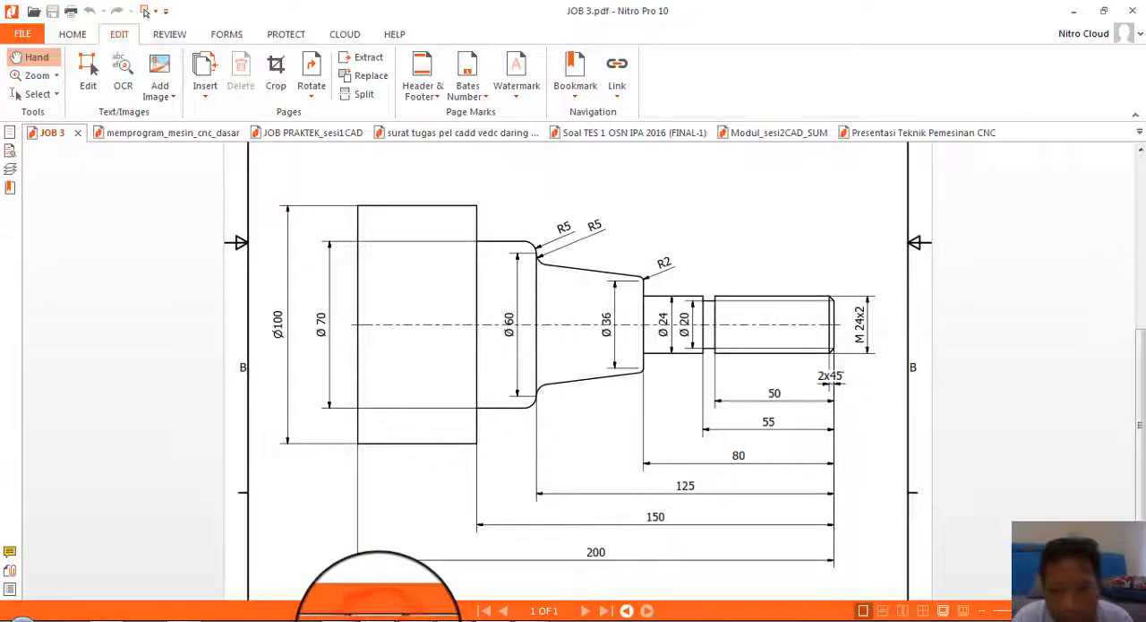
pyautogui.click(380, 618)
pyautogui.scroll(1, 352, 326)
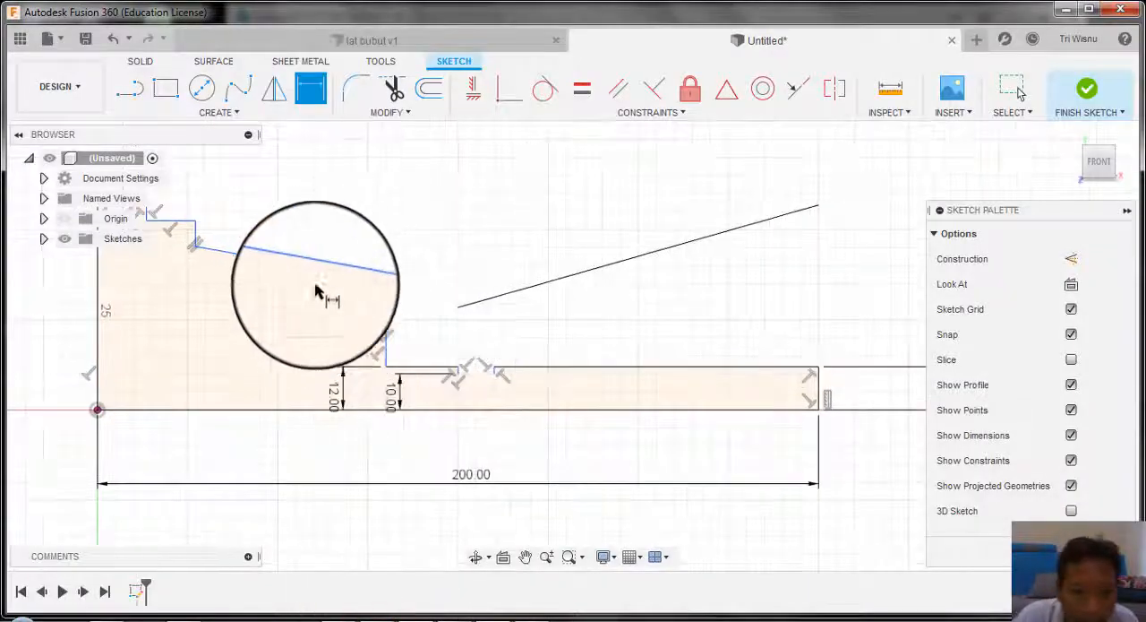
pyautogui.click(386, 280)
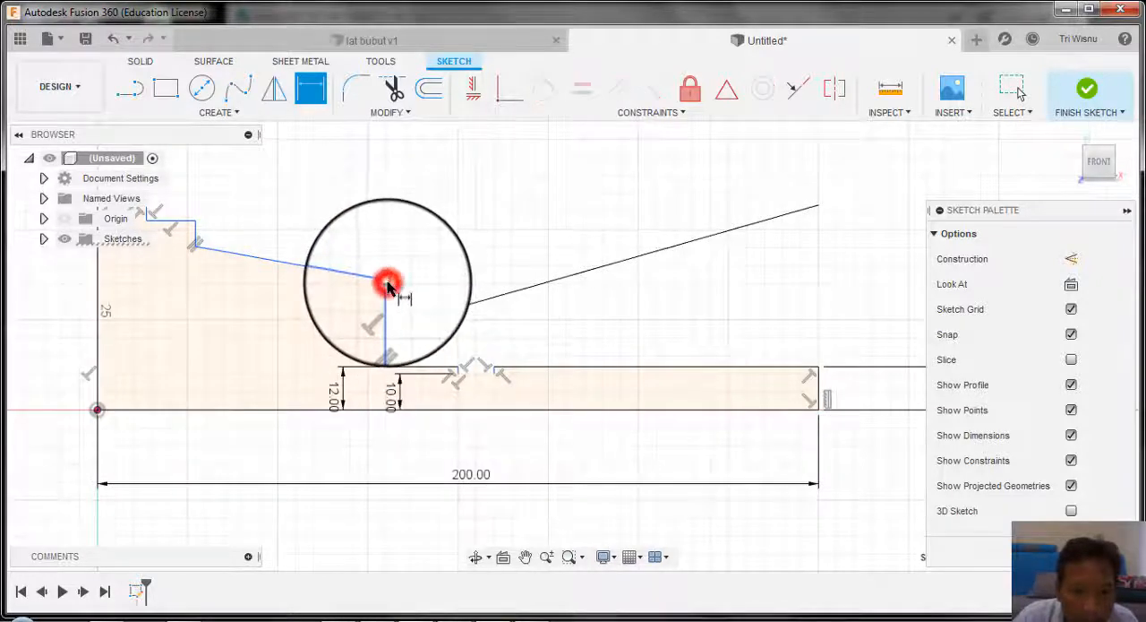
pyautogui.click(380, 413)
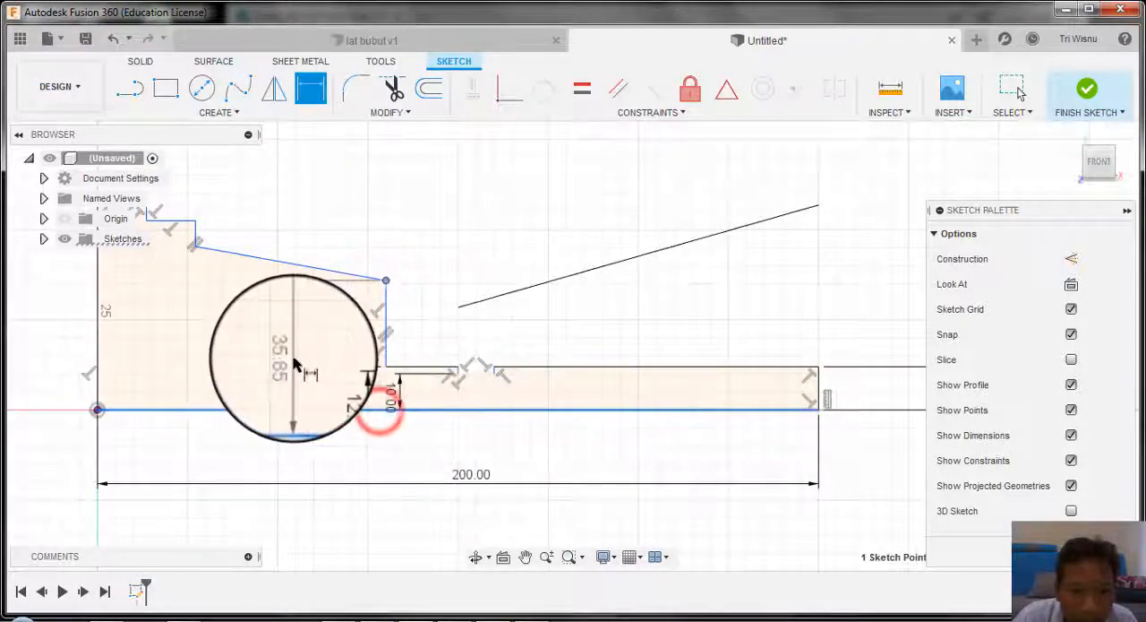
pyautogui.click(294, 361)
pyautogui.write('1')
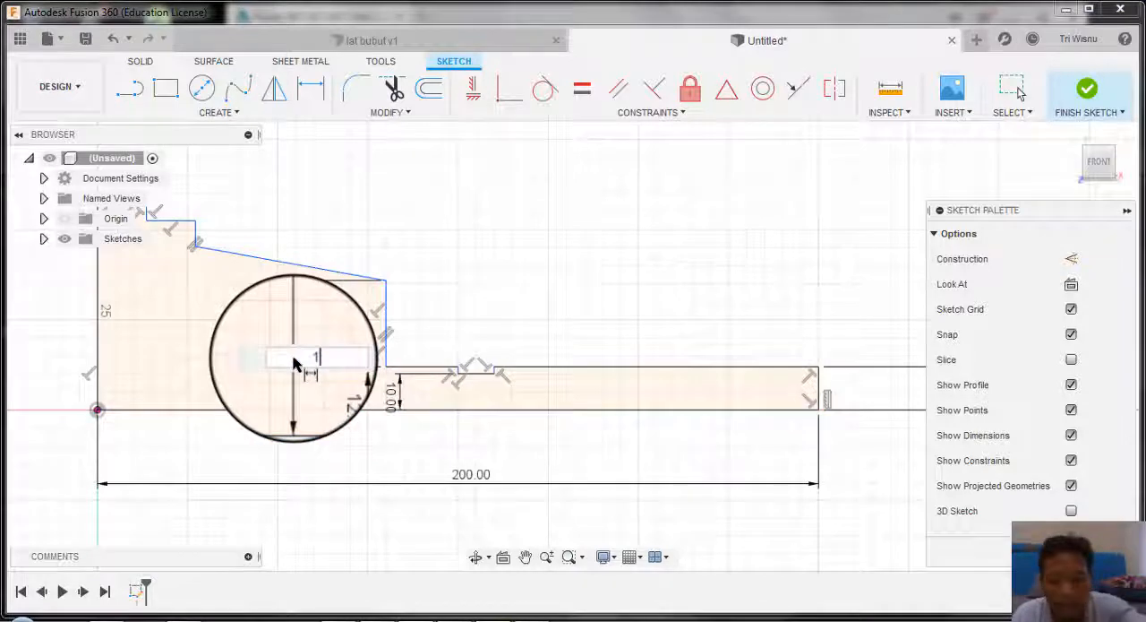
pyautogui.write('0')
pyautogui.press('Return')
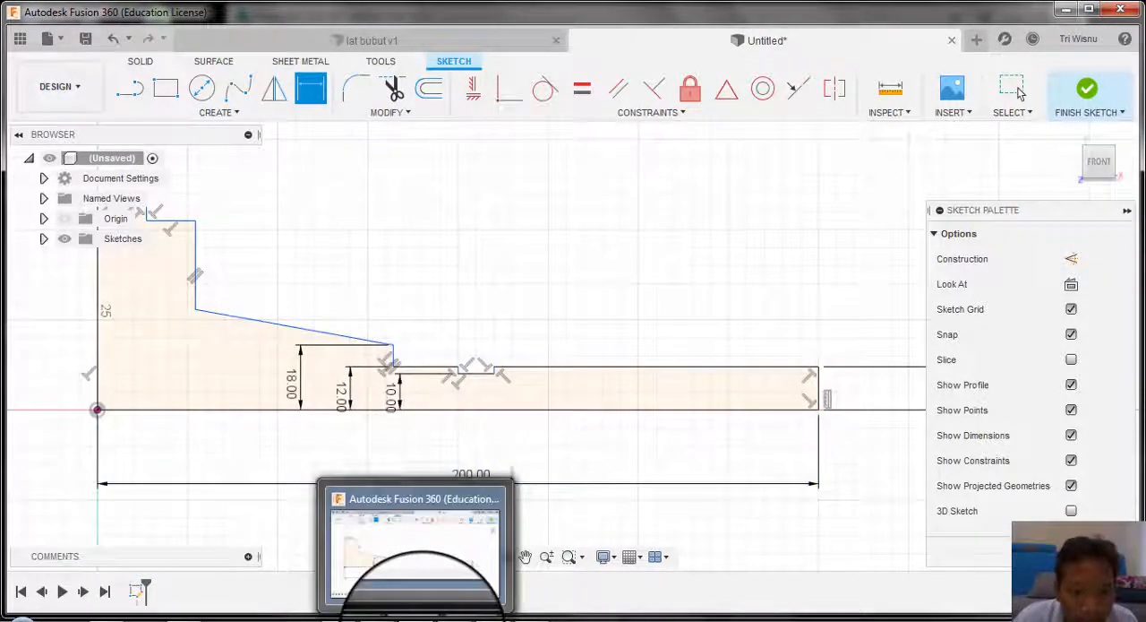
# Step: Check the drawing's taper diameter and dimension the taper's large-end corner at 30 mm above the base line
pyautogui.click(377, 616)
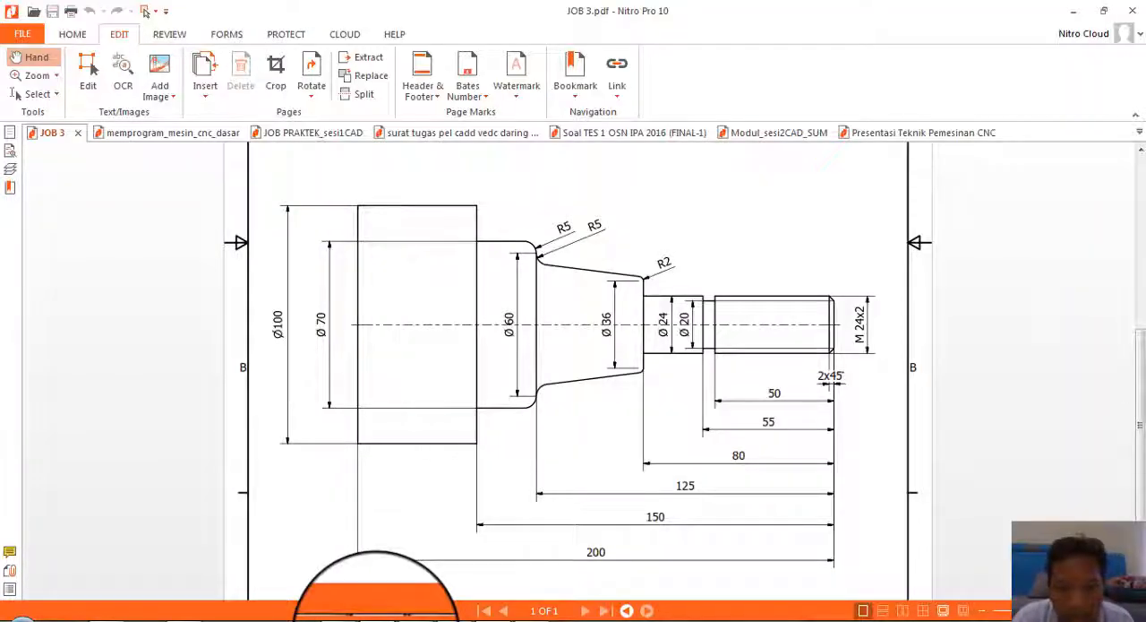
pyautogui.click(376, 620)
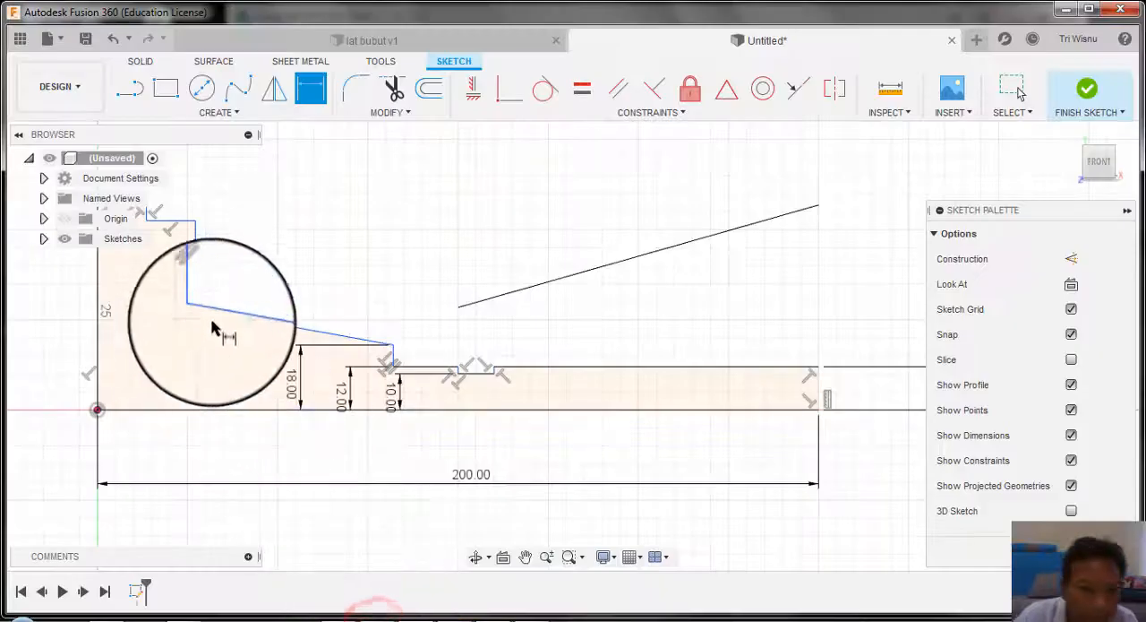
pyautogui.moveTo(195, 314); pyautogui.dragTo(193, 419)
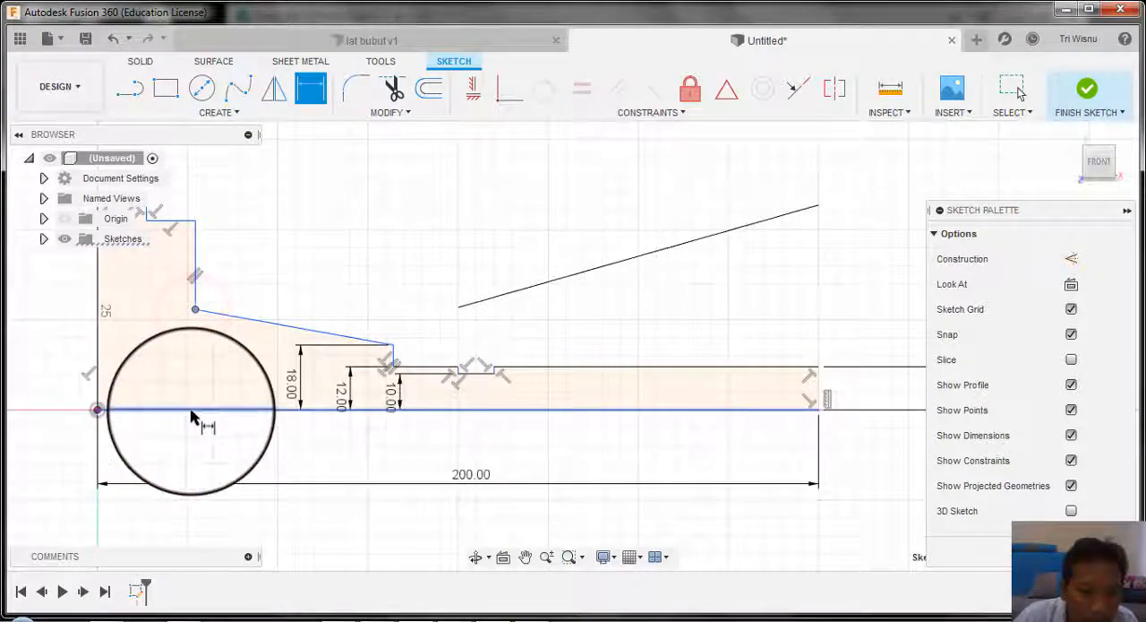
pyautogui.click(193, 409)
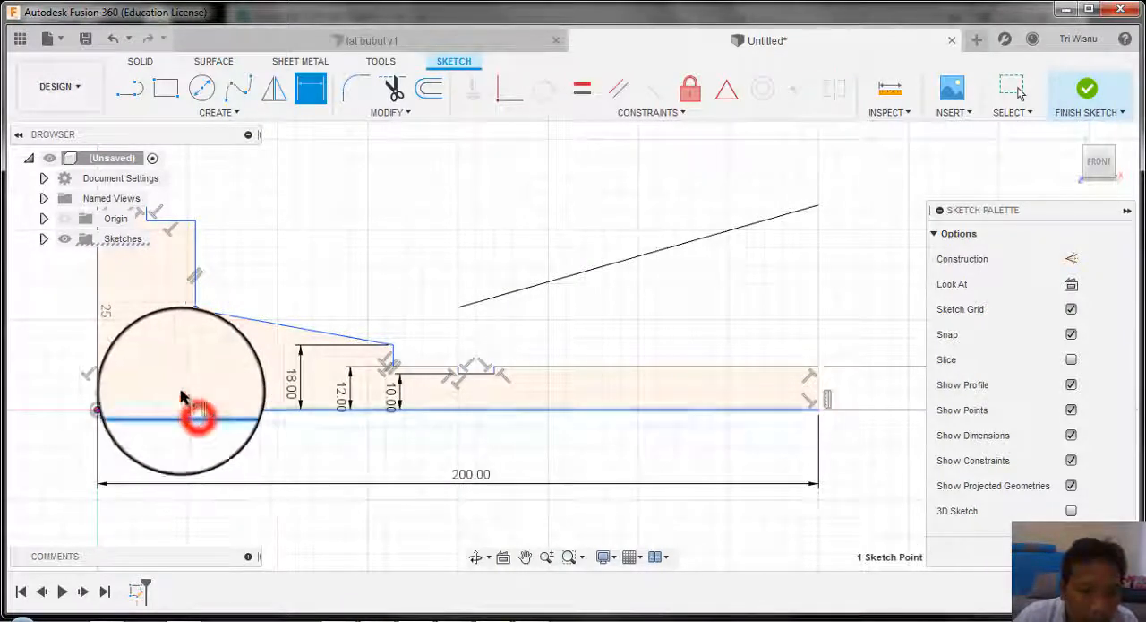
pyautogui.click(172, 385)
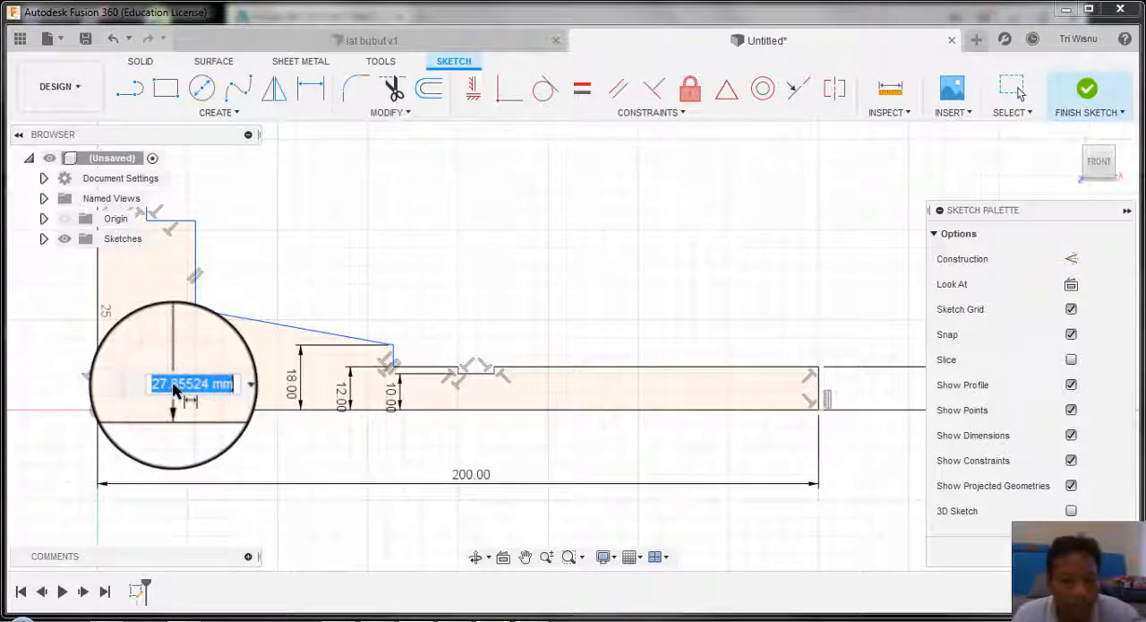
pyautogui.write('30')
pyautogui.press('Return')
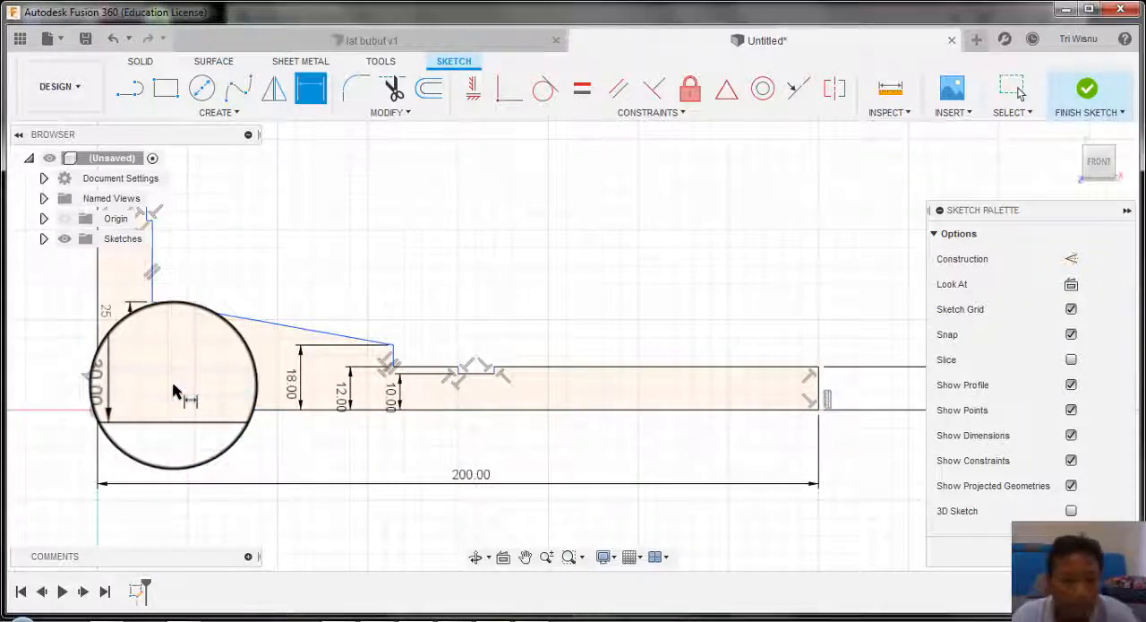
# Step: Check the JOB 3 drawing and dimension the inner corner of the small step above the taper at 35 mm from the base line
pyautogui.scroll(-3, 371, 417)
pyautogui.scroll(5, 202, 357)
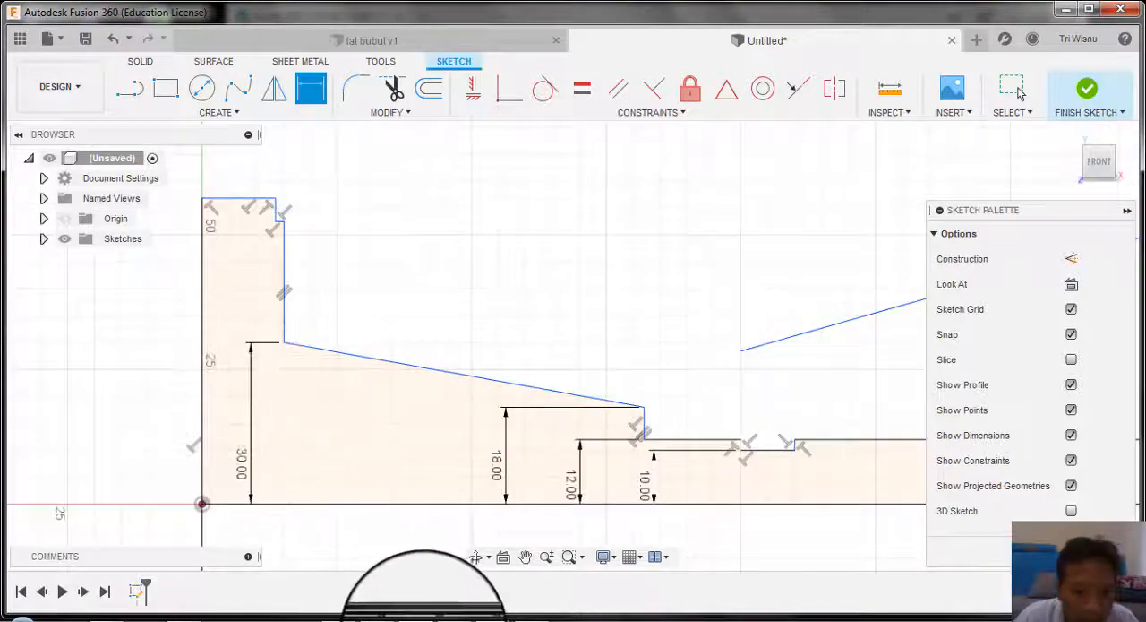
pyautogui.click(392, 618)
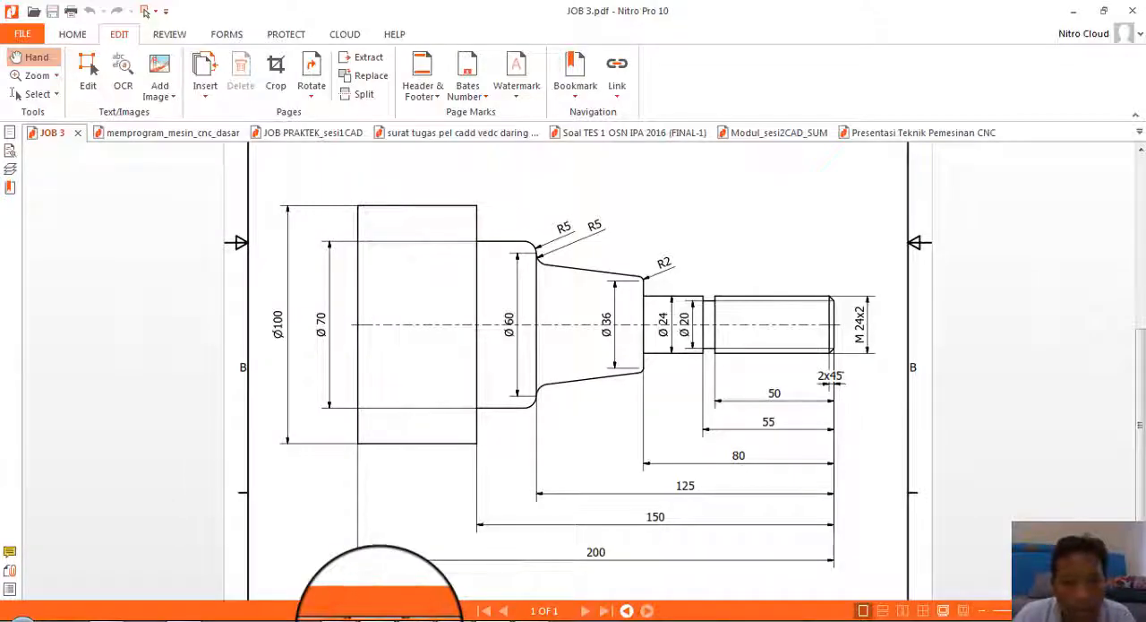
pyautogui.click(380, 618)
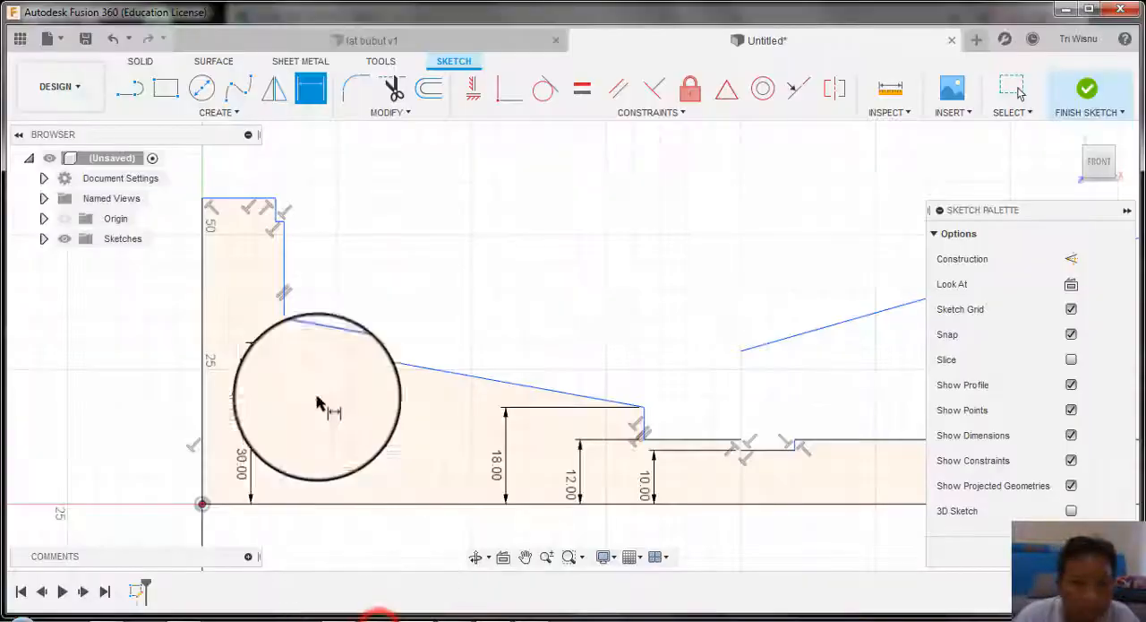
pyautogui.click(276, 223)
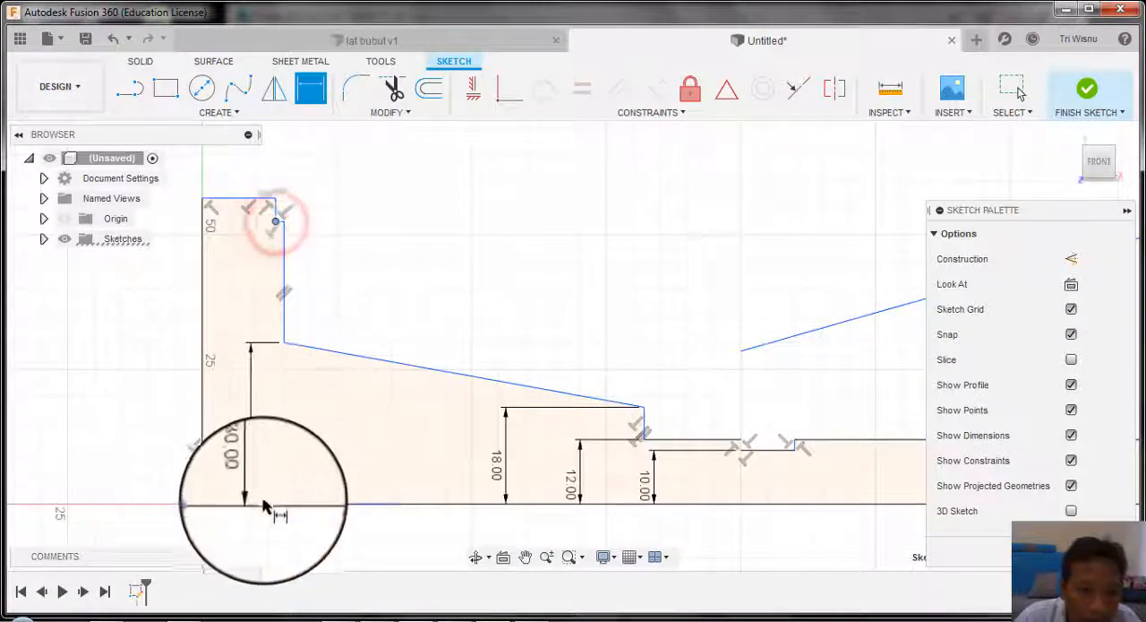
pyautogui.click(265, 505)
pyautogui.click(227, 450)
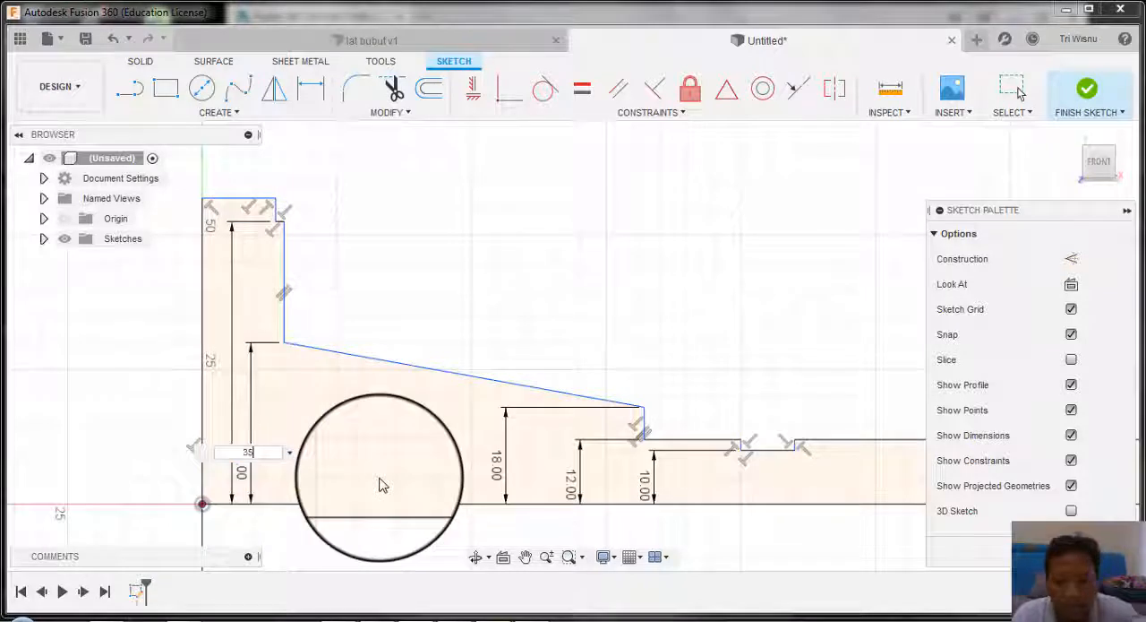
pyautogui.write('35')
pyautogui.press('Return')
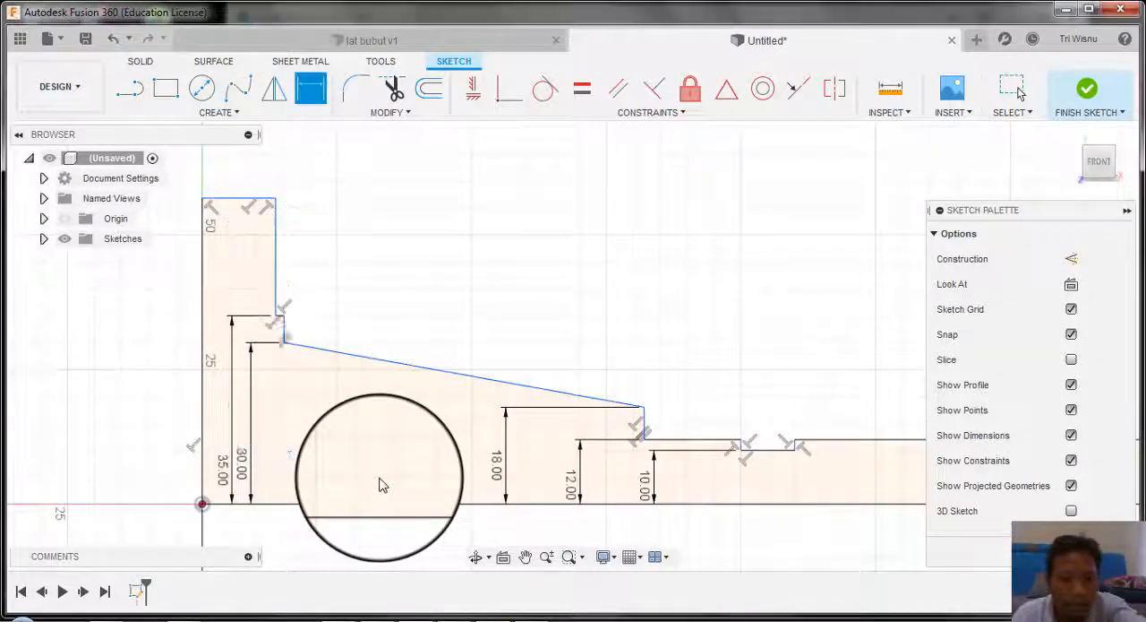
# Step: Dimension the top line of the largest-diameter section at 50 mm above the base line
pyautogui.click(238, 204)
pyautogui.click(201, 504)
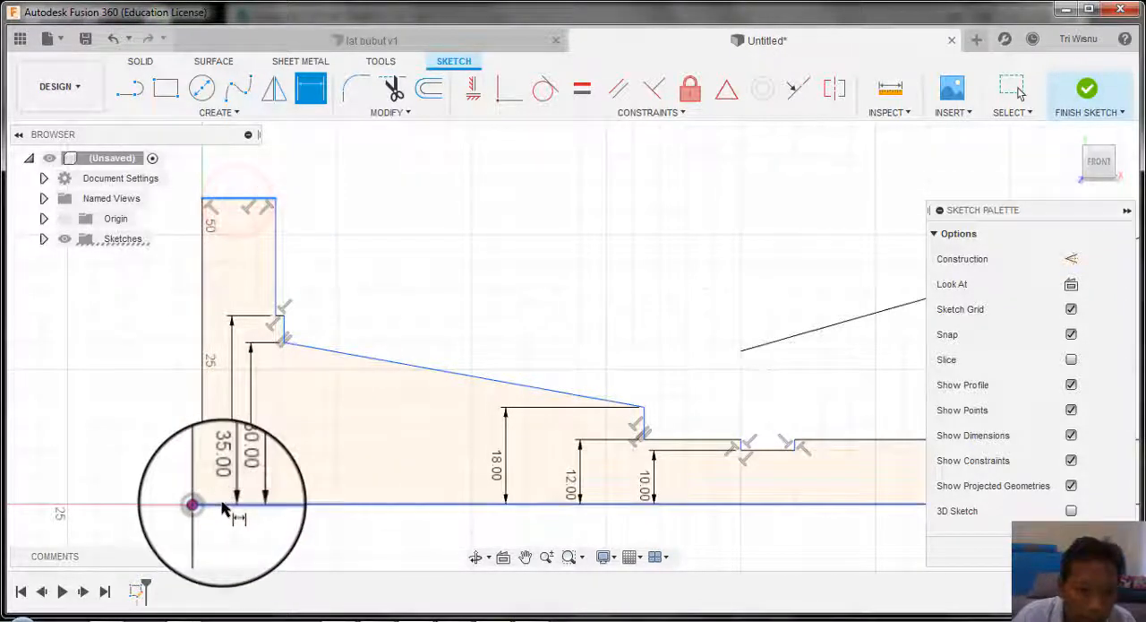
pyautogui.click(148, 441)
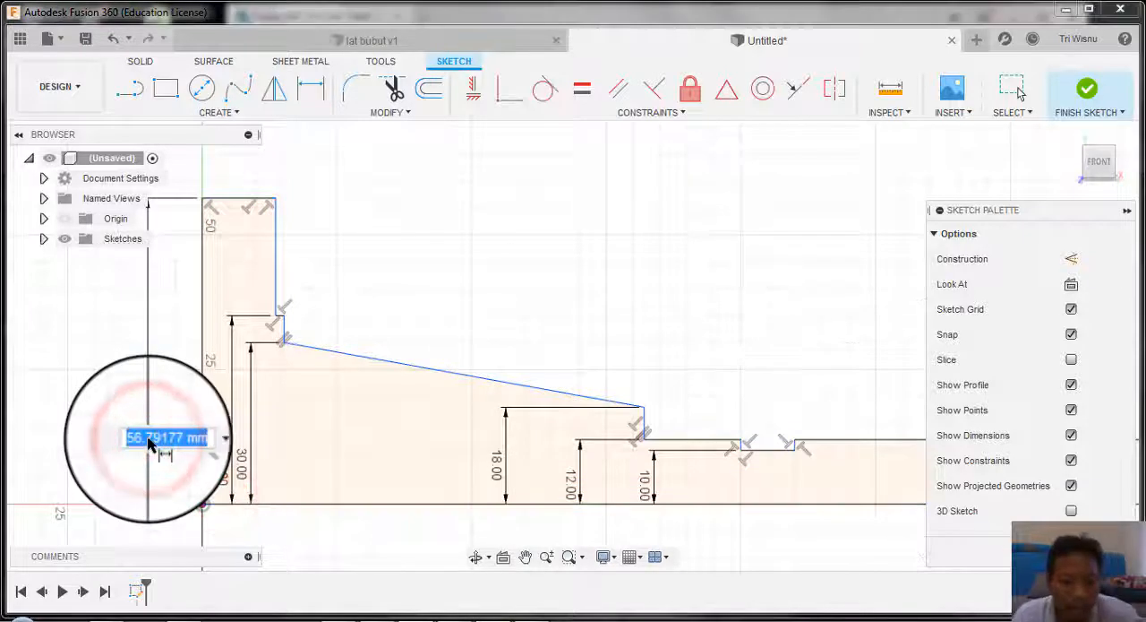
pyautogui.write('50')
pyautogui.press('Return')
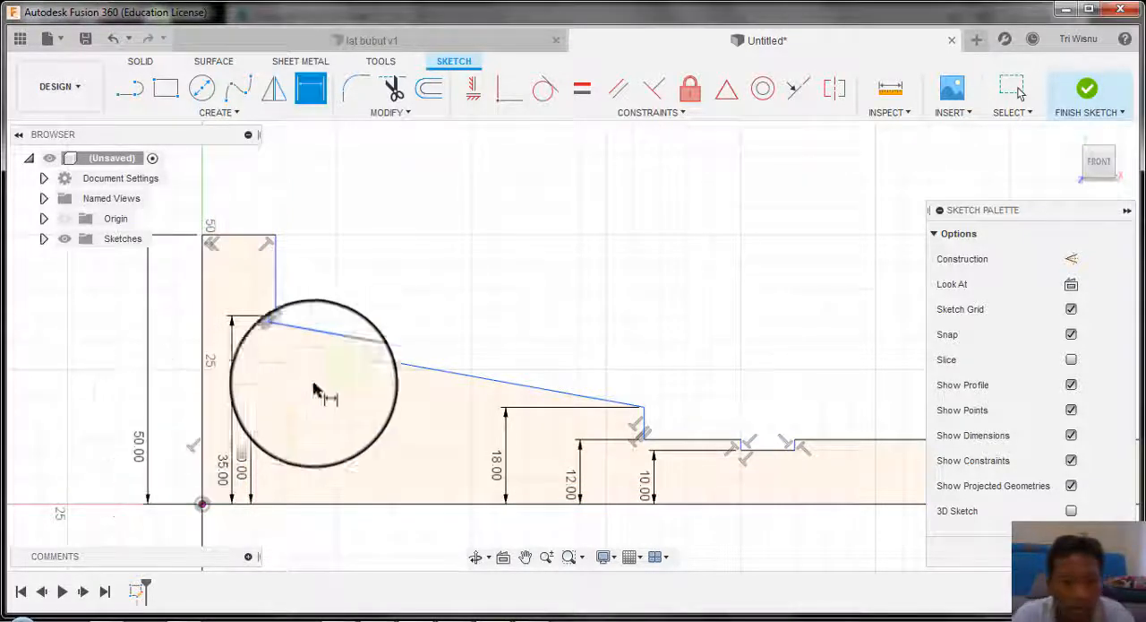
# Step: Check the drawing's lengths and dimension the threaded section at 50 mm from the groove's near corner to the threaded end
pyautogui.scroll(-5, 348, 448)
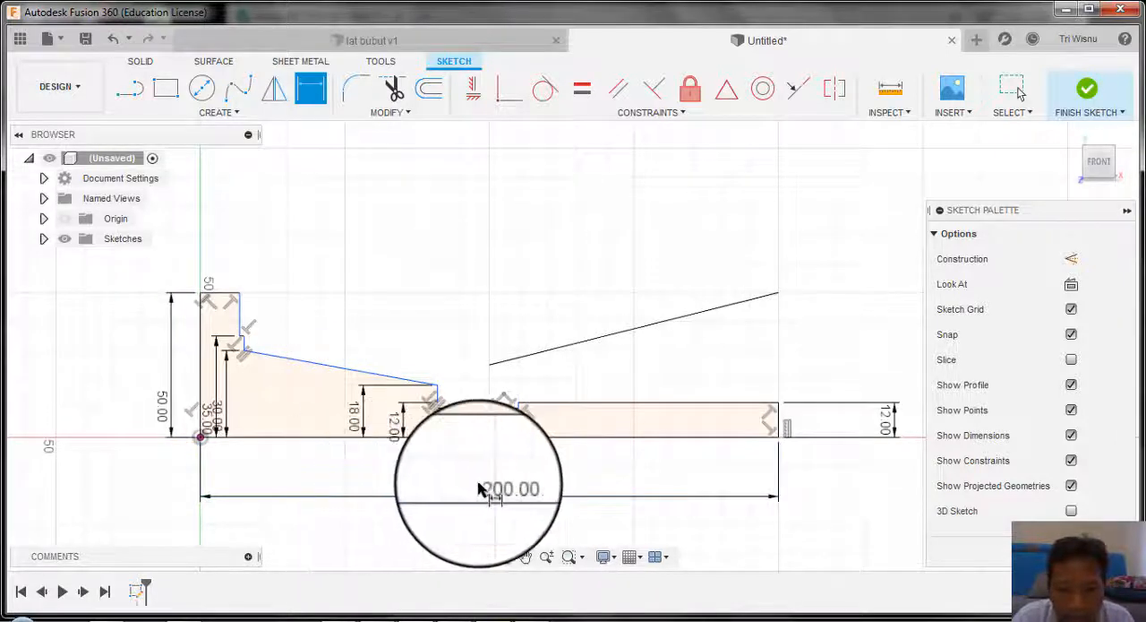
pyautogui.scroll(1, 479, 488)
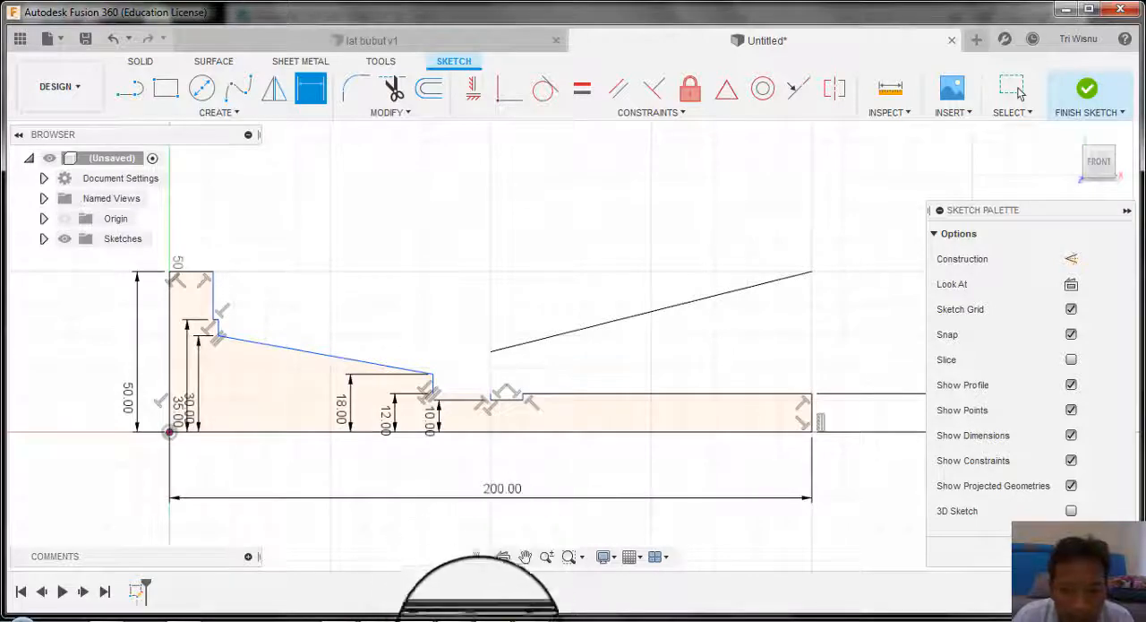
pyautogui.click(378, 620)
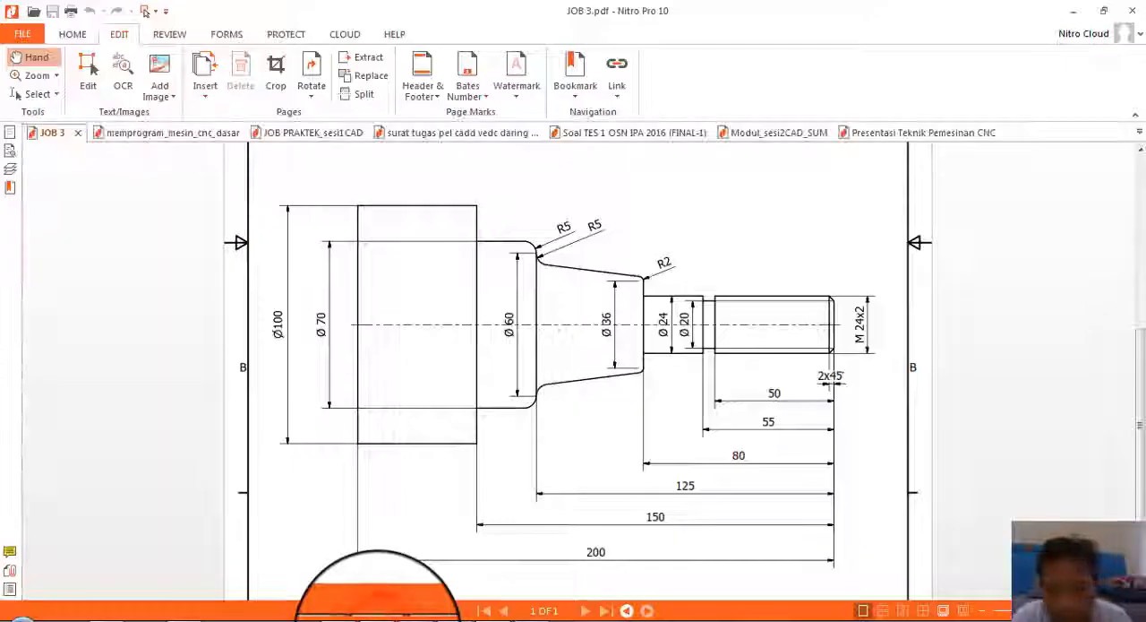
pyautogui.click(378, 618)
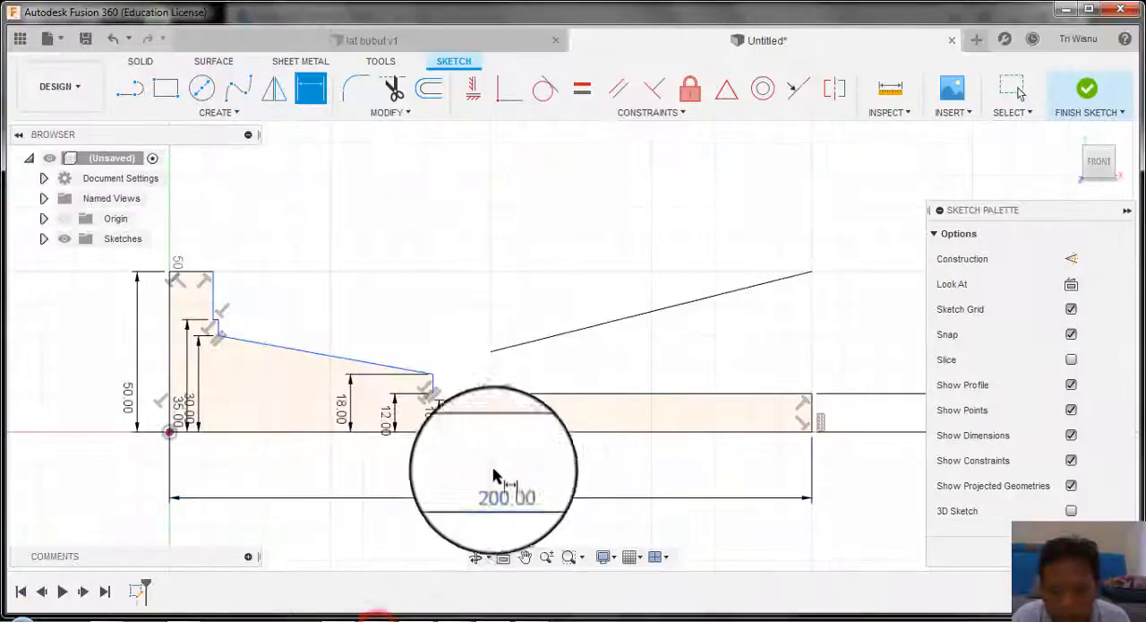
pyautogui.click(523, 394)
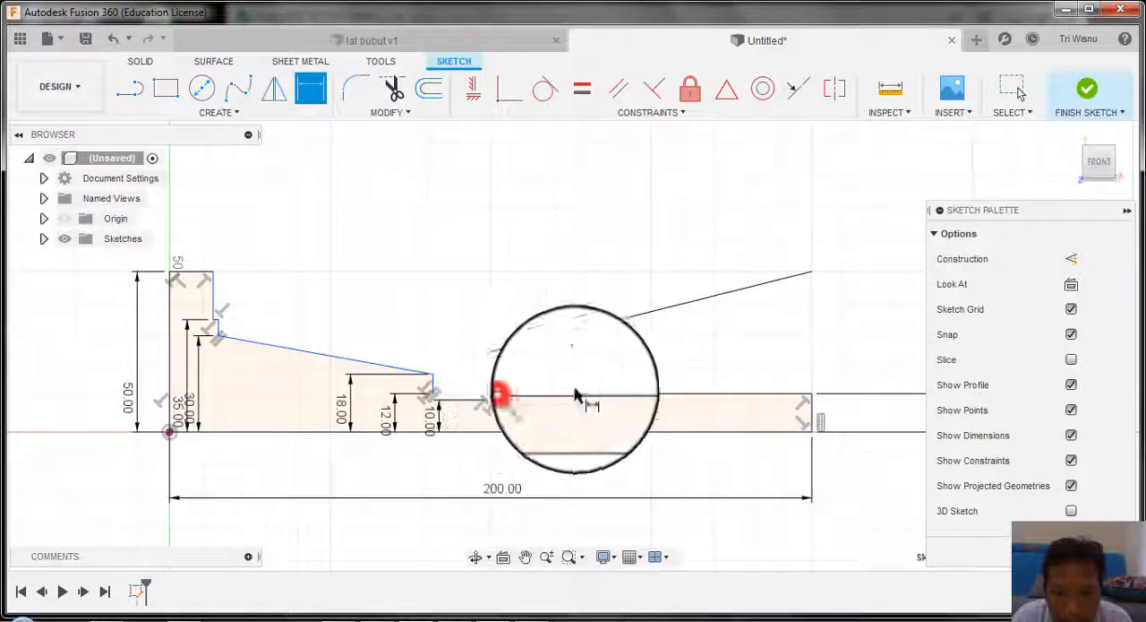
pyautogui.click(811, 392)
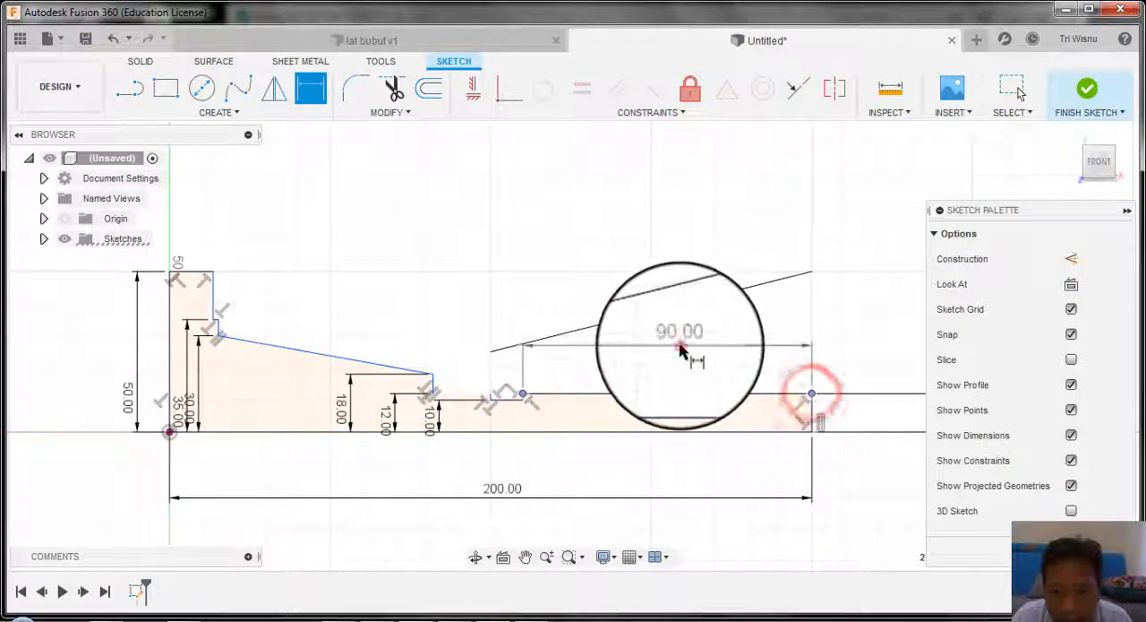
pyautogui.click(680, 344)
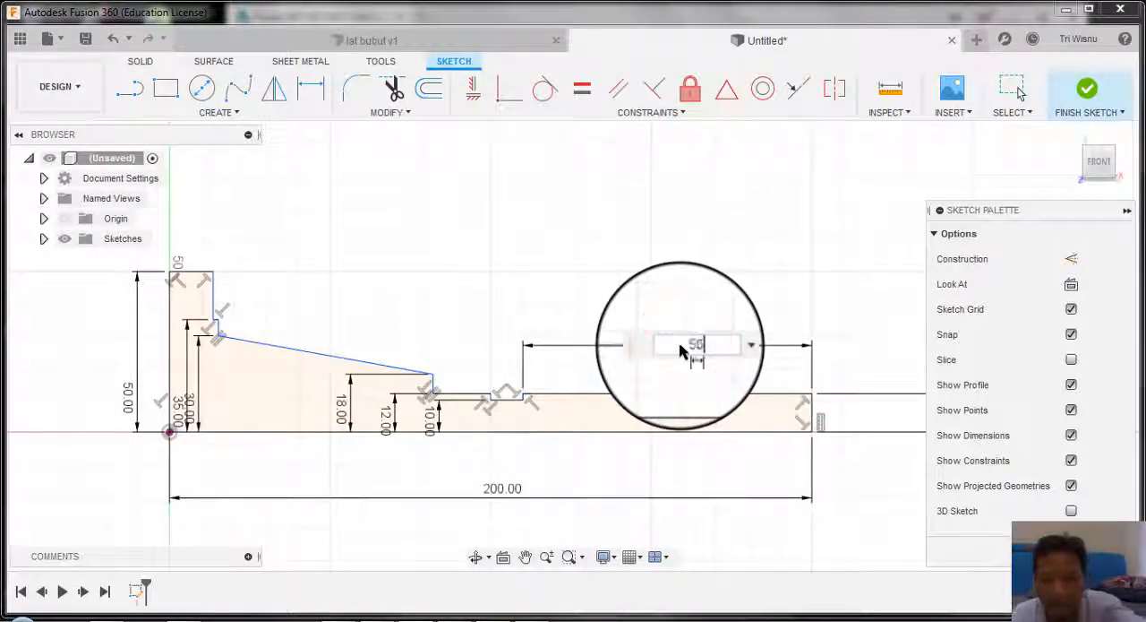
pyautogui.write('50')
pyautogui.press('Return')
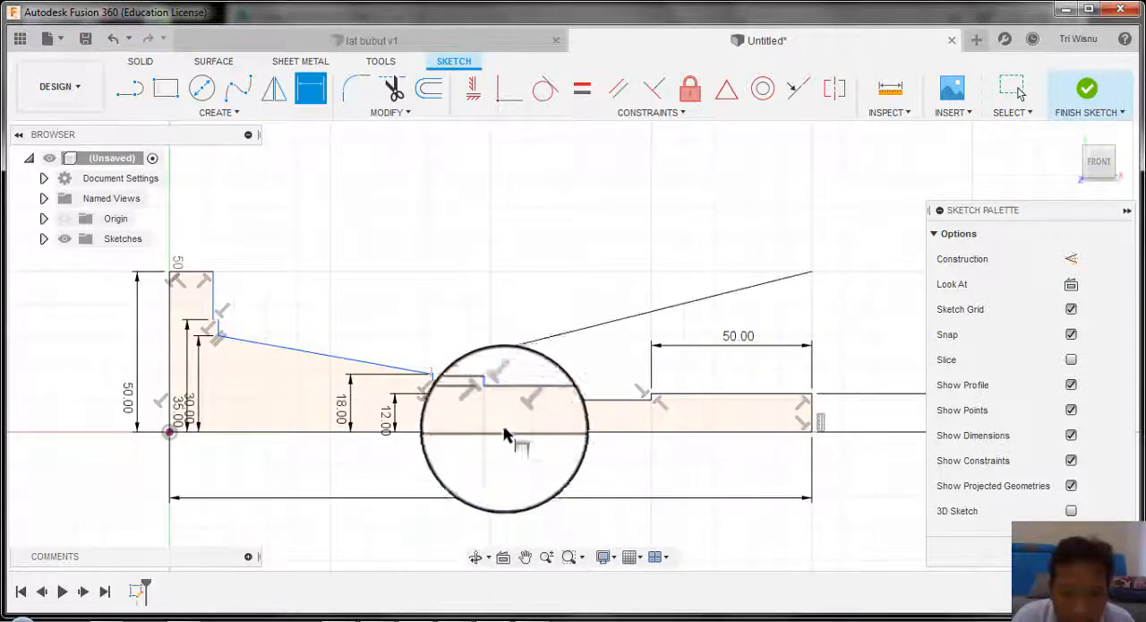
# Step: Dimension the groove's far corner at 55 mm from the threaded end of the shaft
pyautogui.click(491, 394)
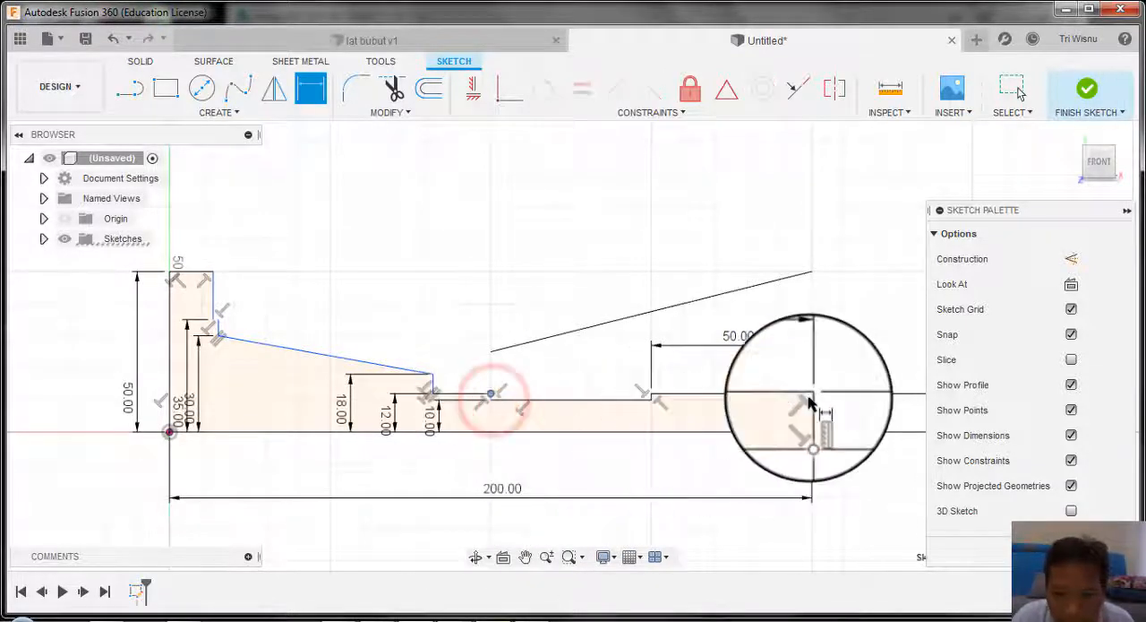
pyautogui.click(811, 394)
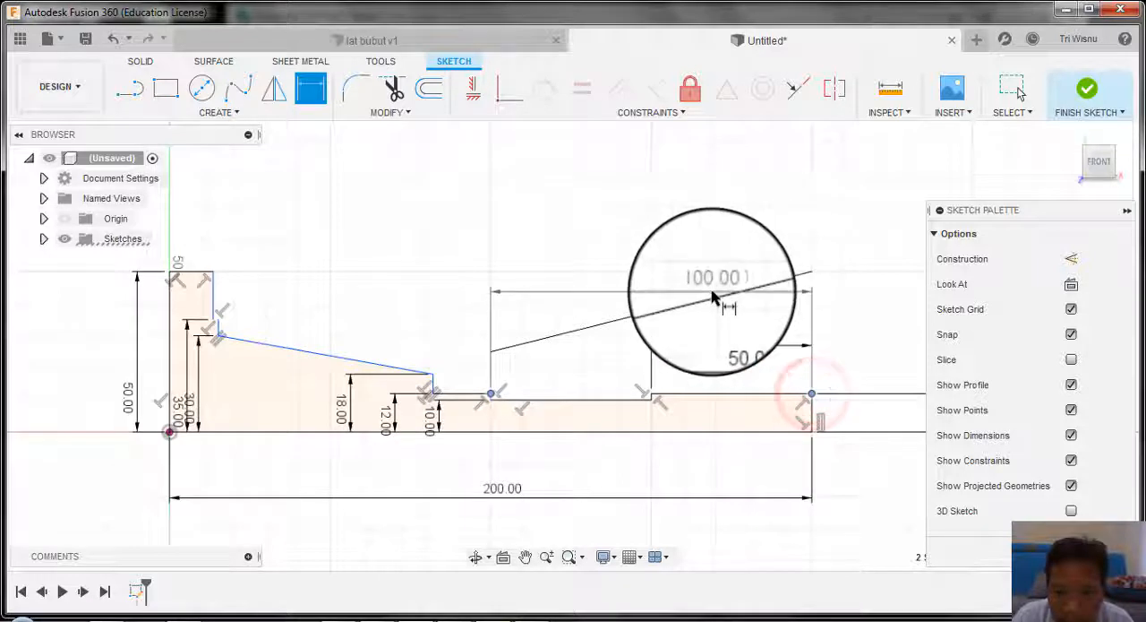
pyautogui.click(707, 290)
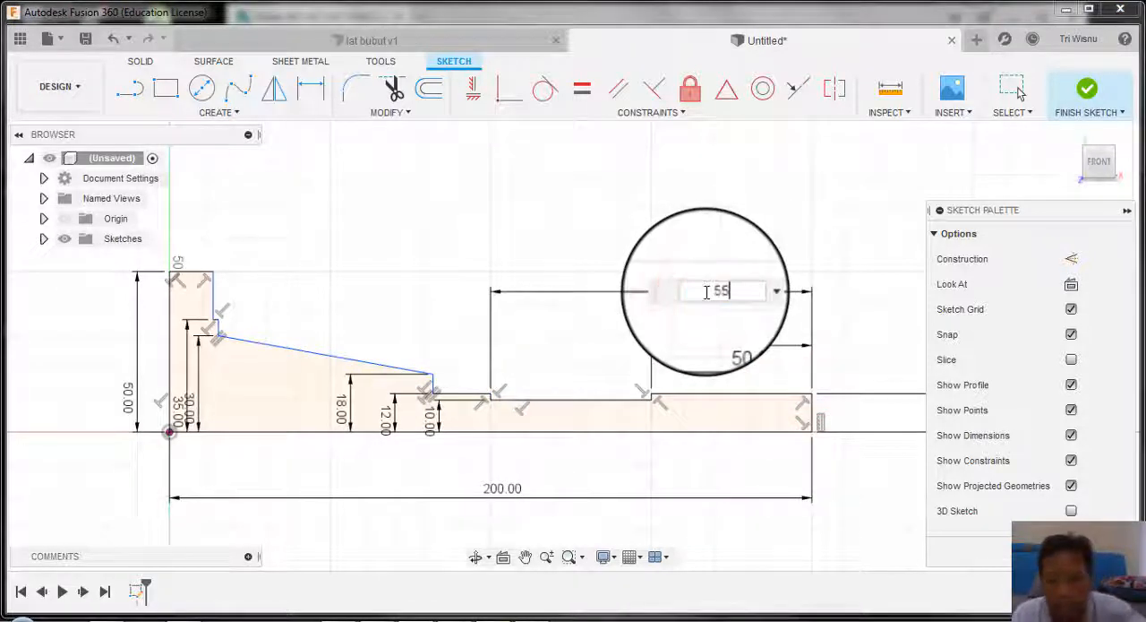
pyautogui.press('Return')
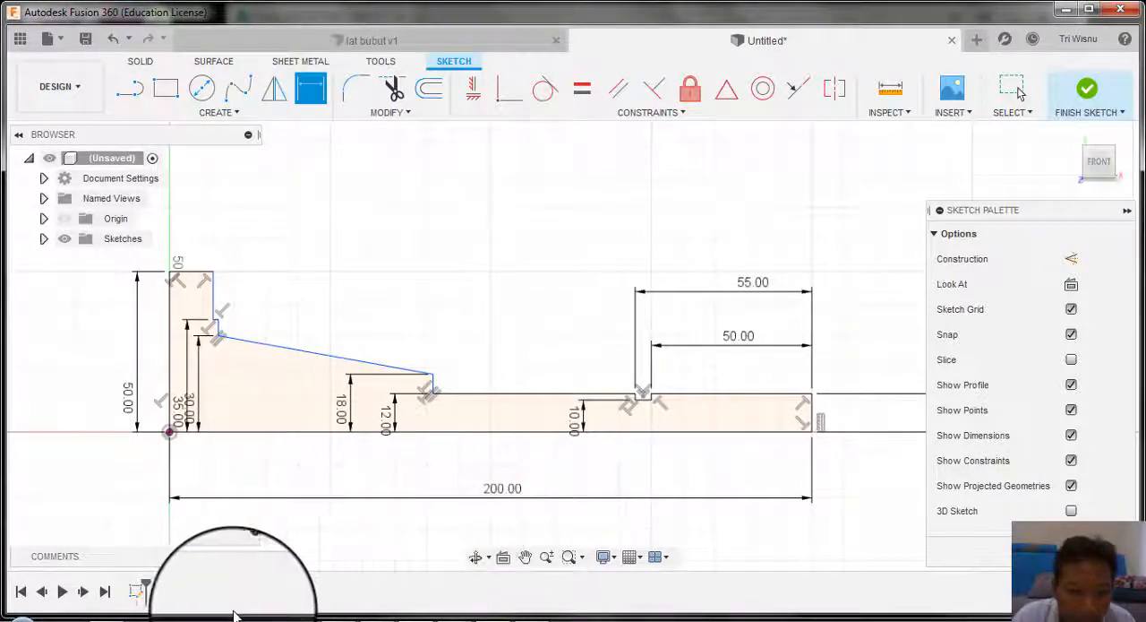
# Step: Check the JOB 3 drawing and dimension the shoulder at the taper's small end at 80 mm from the threaded end
pyautogui.click(368, 620)
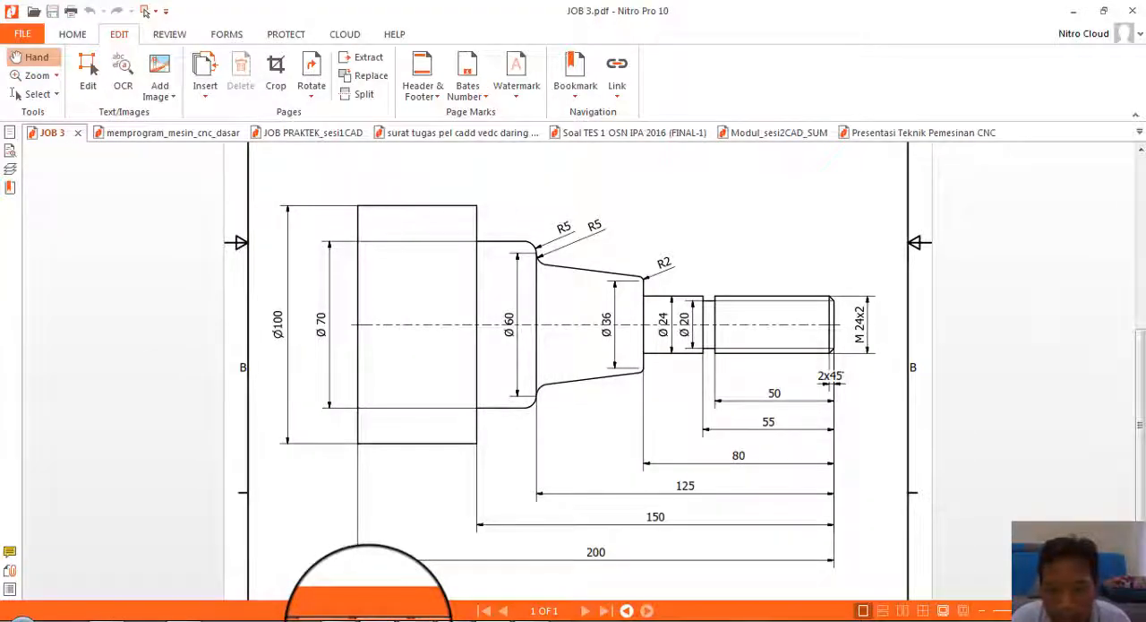
pyautogui.click(372, 618)
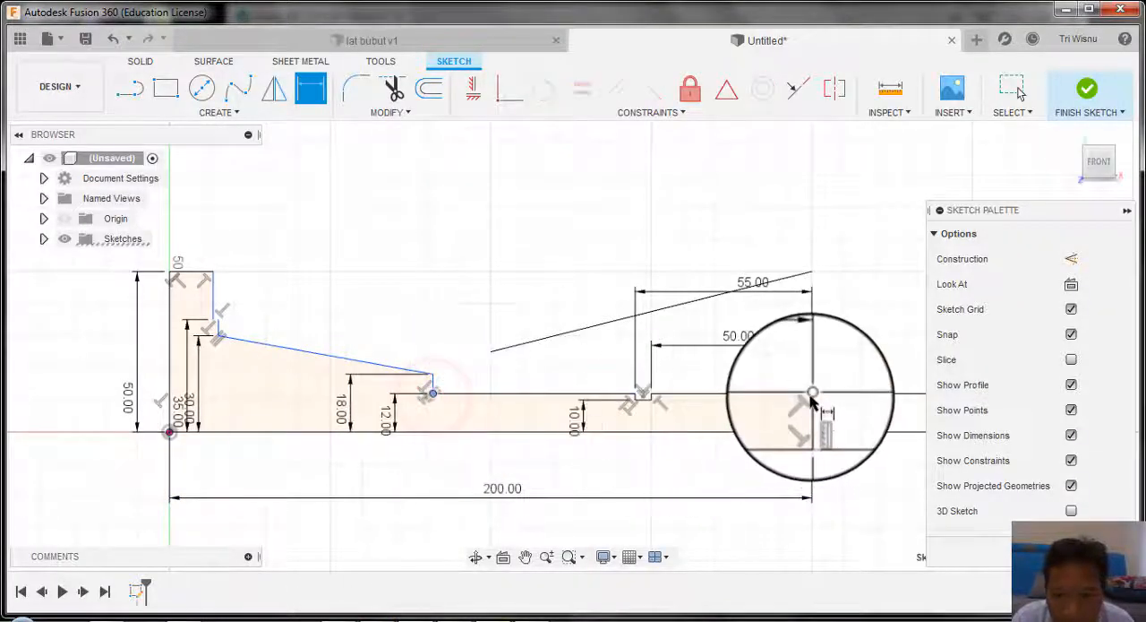
pyautogui.click(812, 394)
pyautogui.click(701, 269)
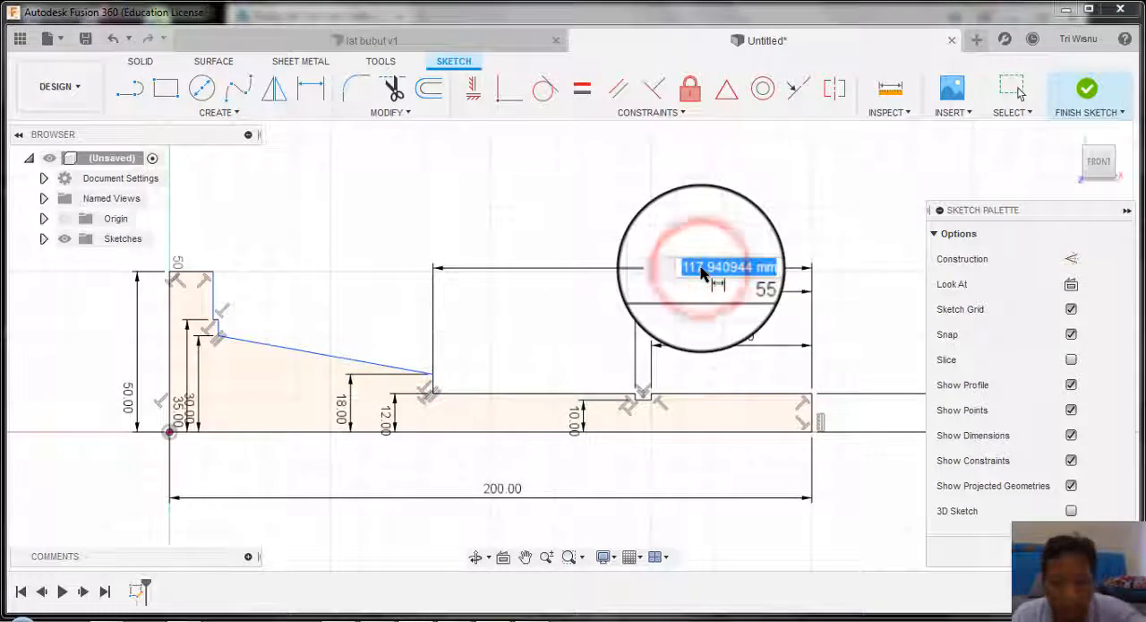
pyautogui.write('80')
pyautogui.press('Return')
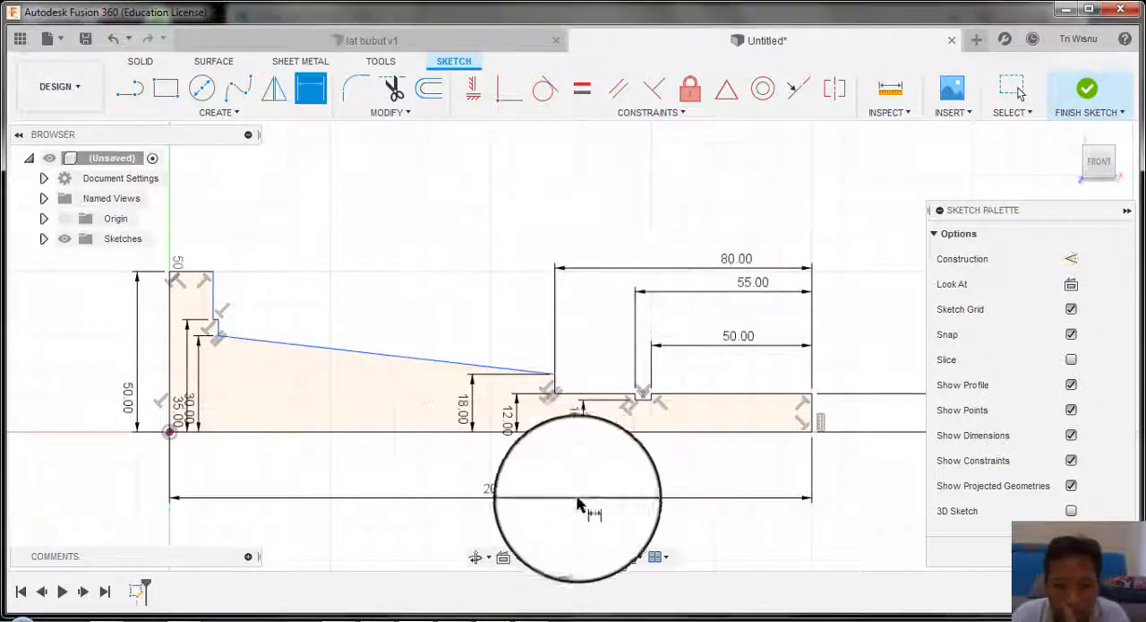
# Step: Dimension the taper's large end at 125 mm from the threaded end of the shaft
pyautogui.scroll(3, 618, 422)
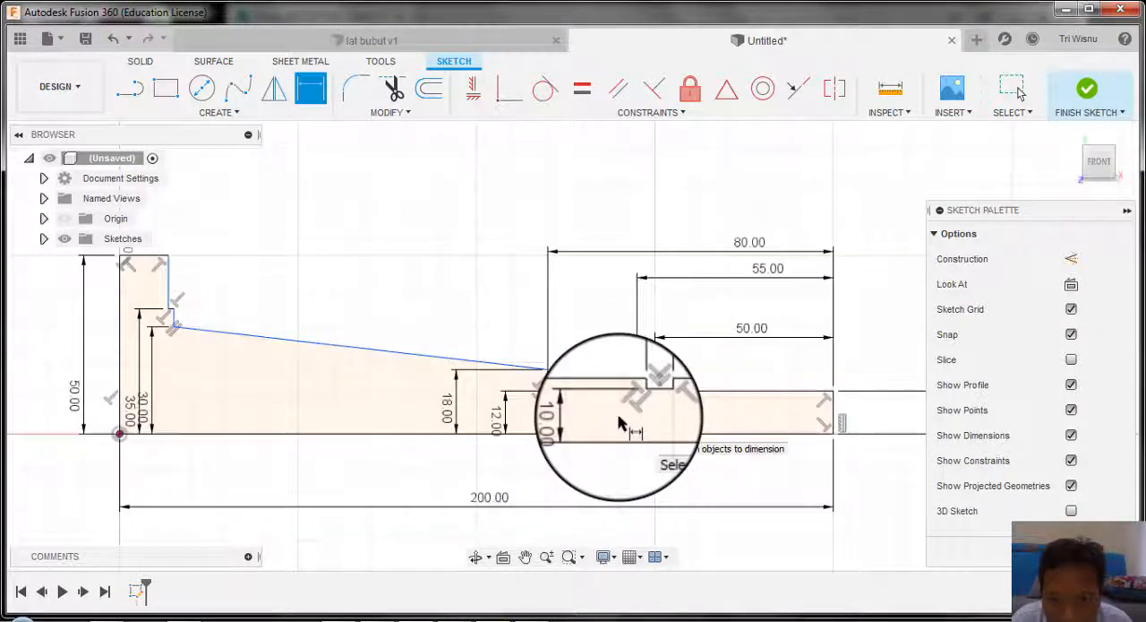
pyautogui.scroll(-2, 619, 422)
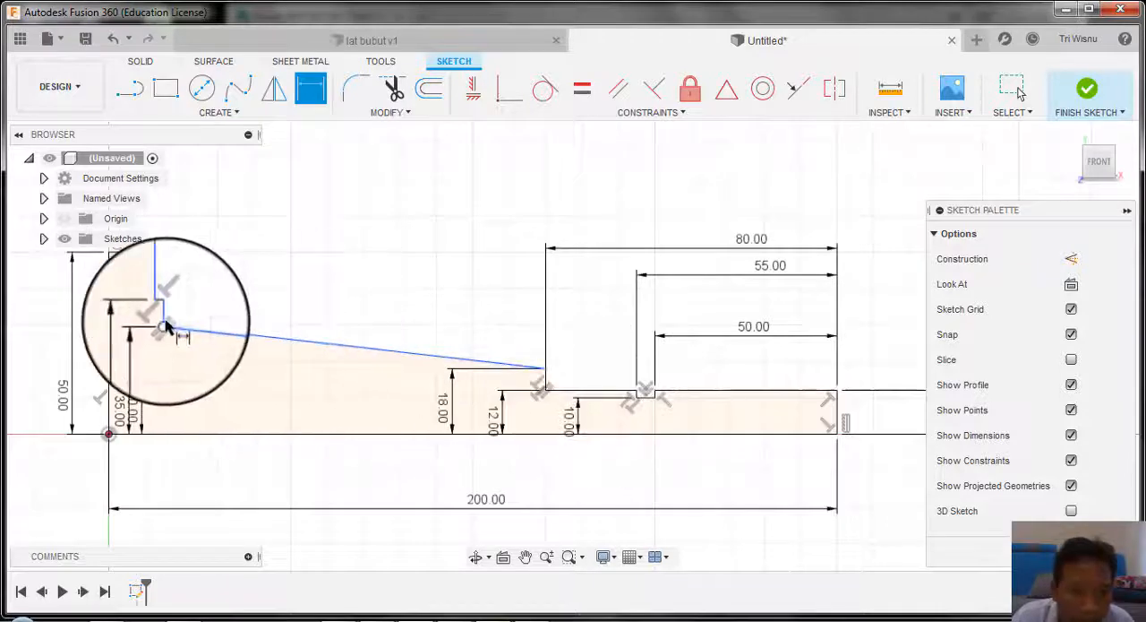
pyautogui.click(164, 322)
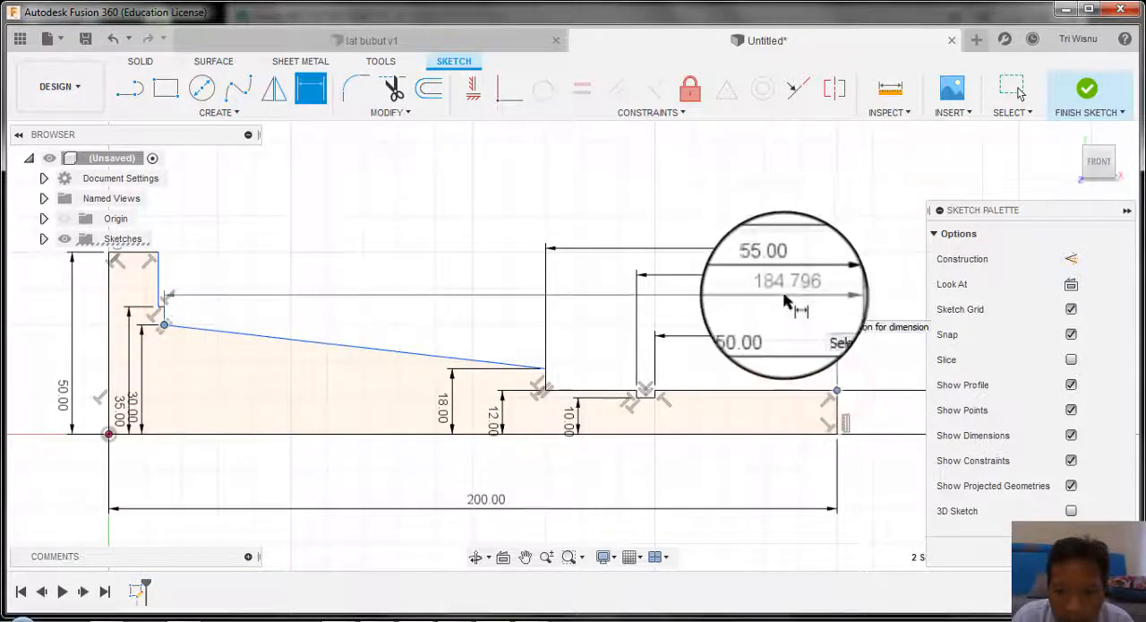
pyautogui.click(781, 300)
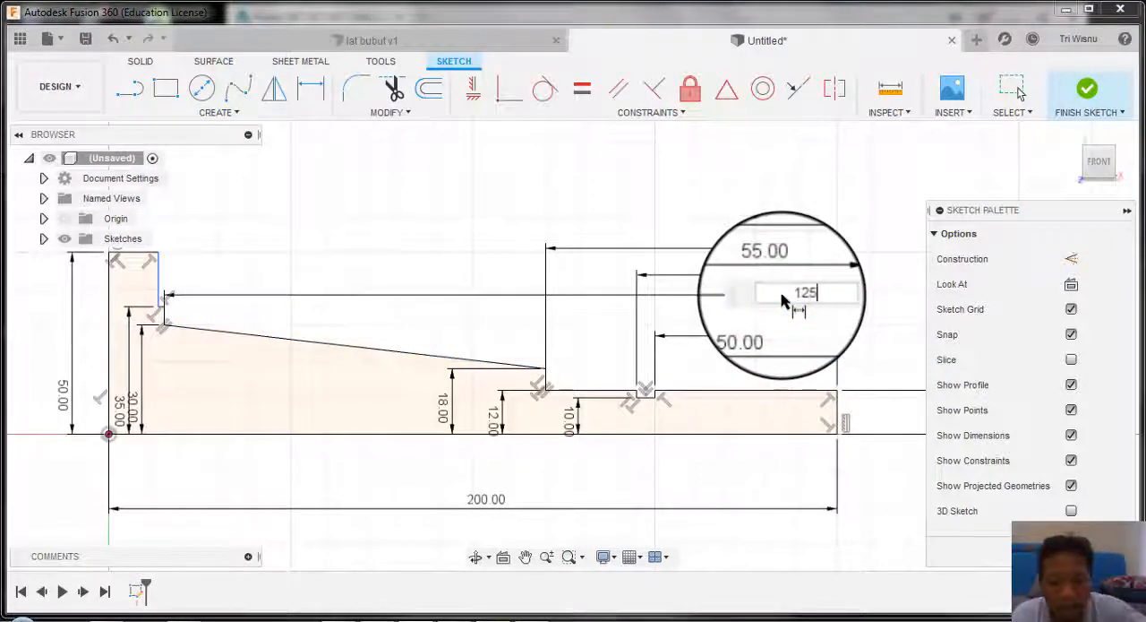
pyautogui.press('Return')
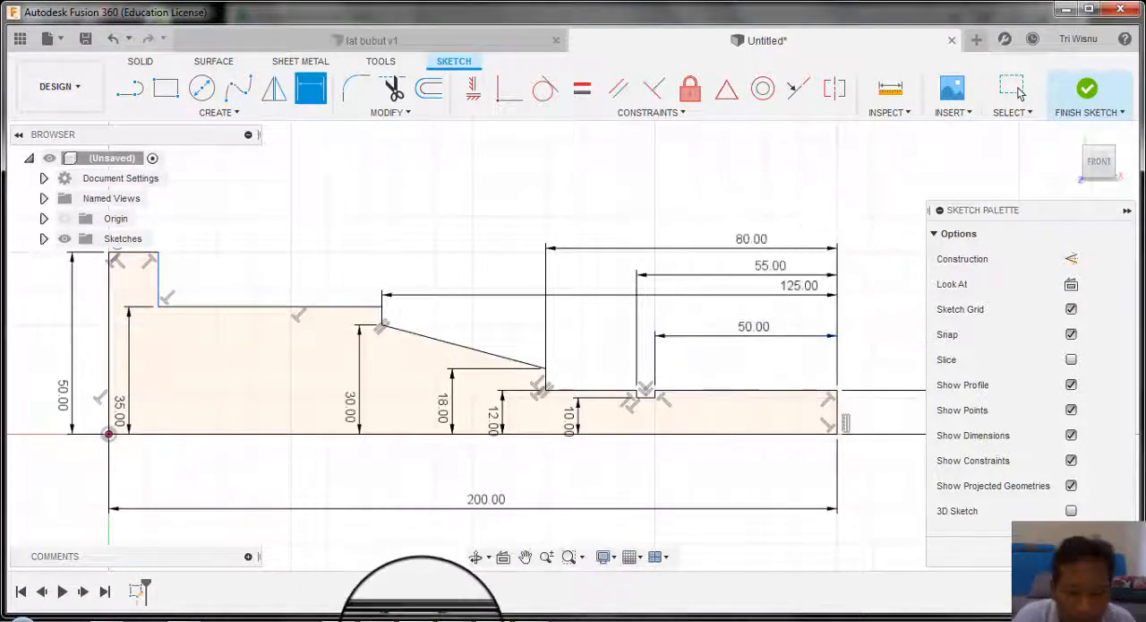
# Step: Check the JOB 3 drawing and dimension the largest-diameter section's shoulder at 150 mm from the threaded end
pyautogui.click(378, 614)
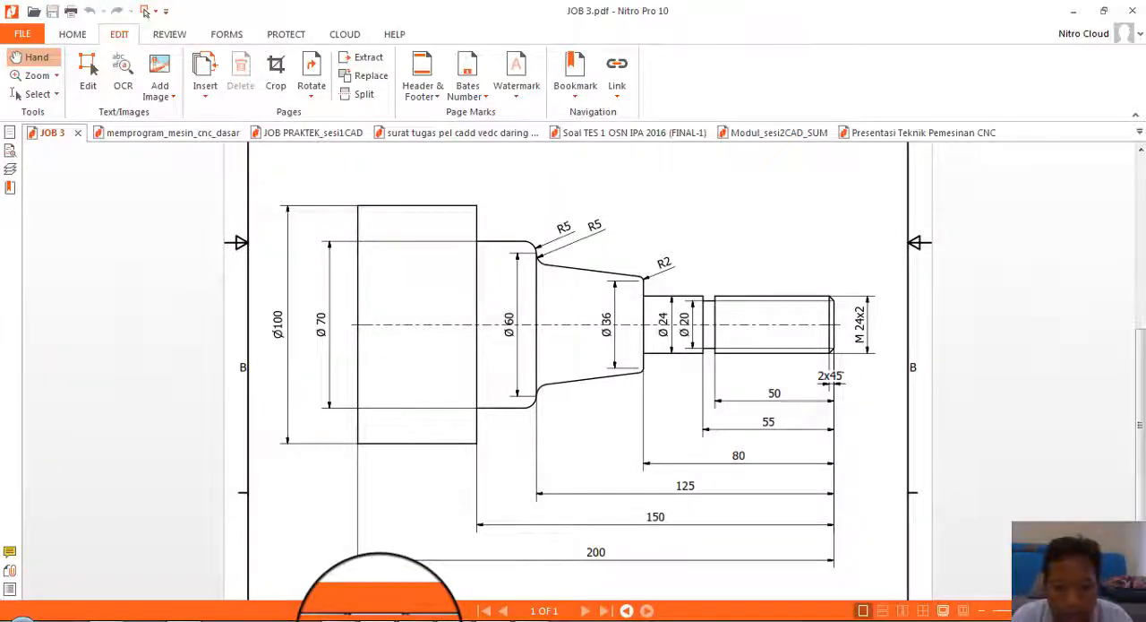
pyautogui.click(380, 618)
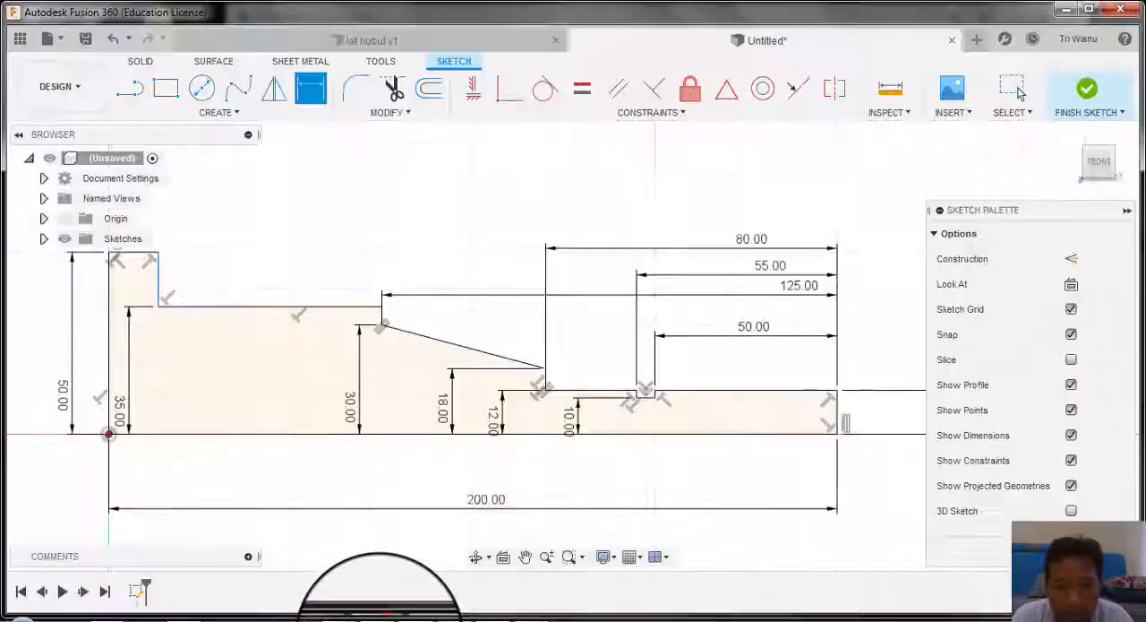
pyautogui.click(159, 309)
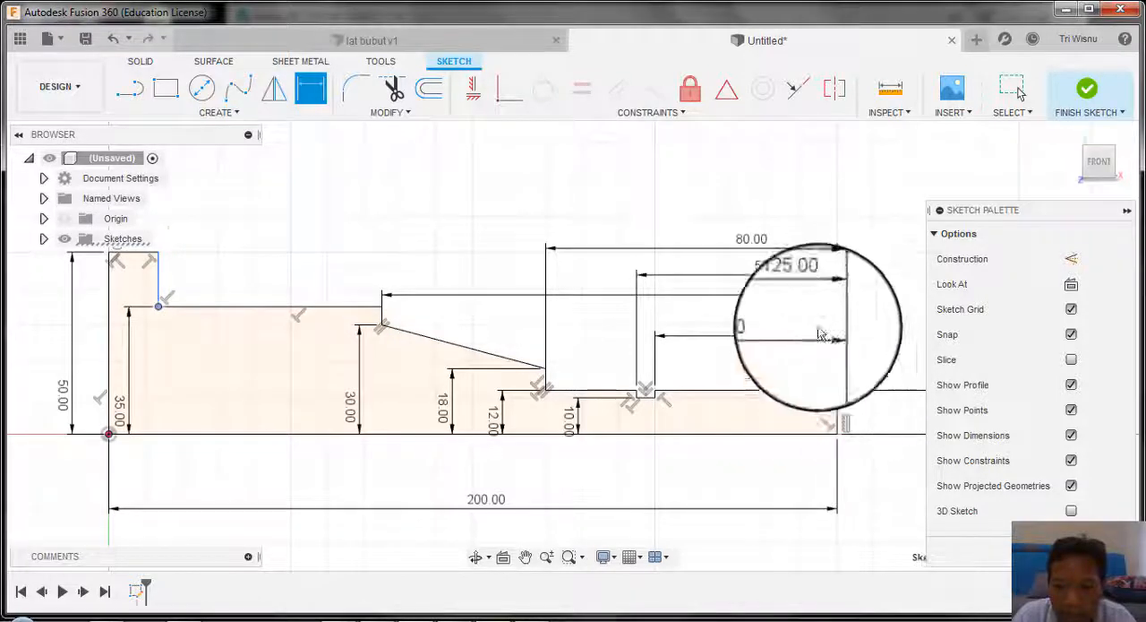
pyautogui.click(837, 392)
pyautogui.click(638, 231)
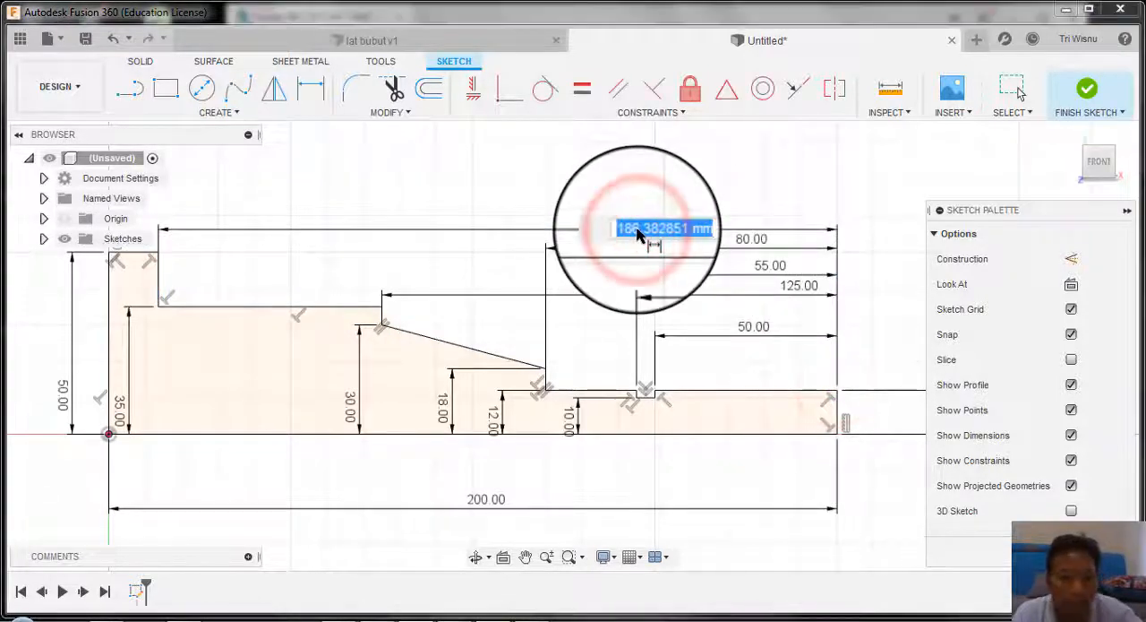
pyautogui.write('150')
pyautogui.press('Return')
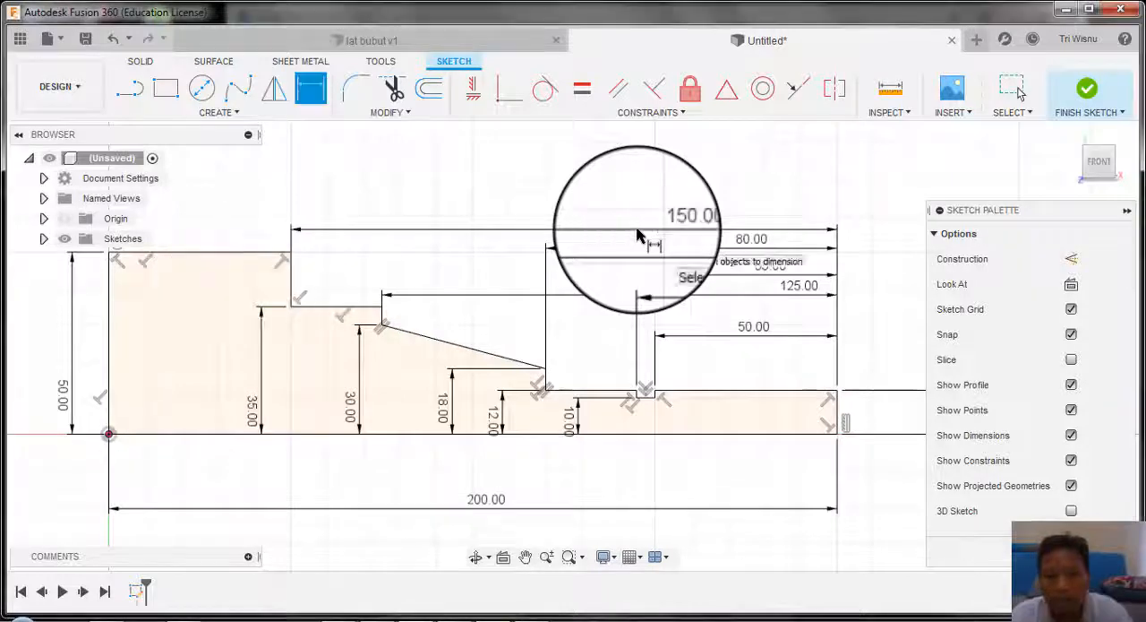
pyautogui.scroll(-2, 544, 351)
pyautogui.scroll(3, 545, 376)
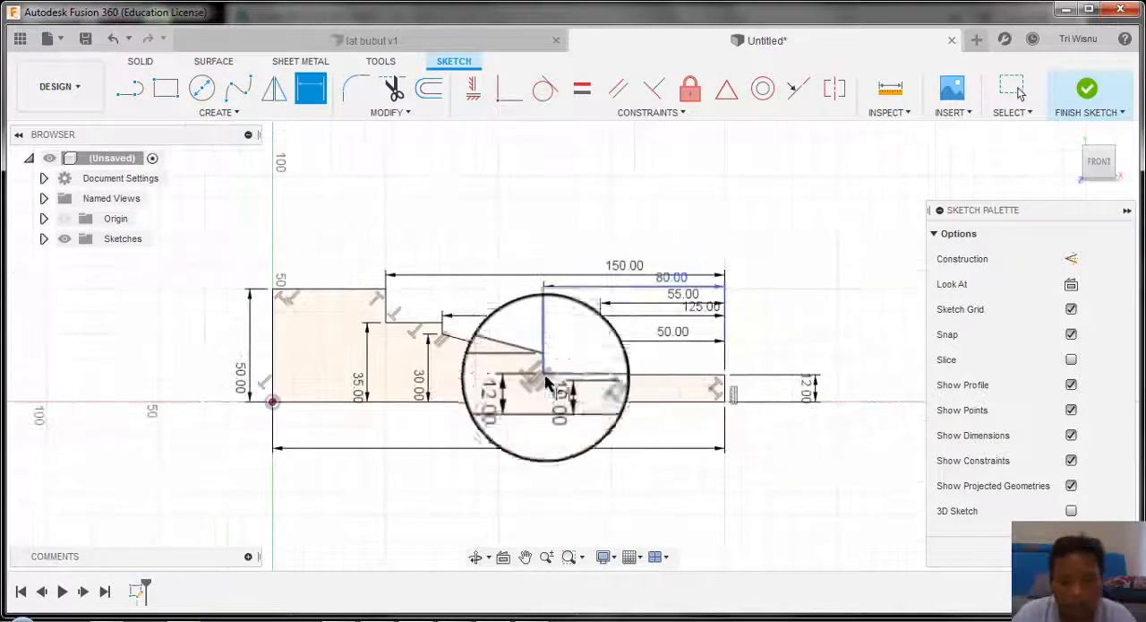
pyautogui.scroll(2, 529, 434)
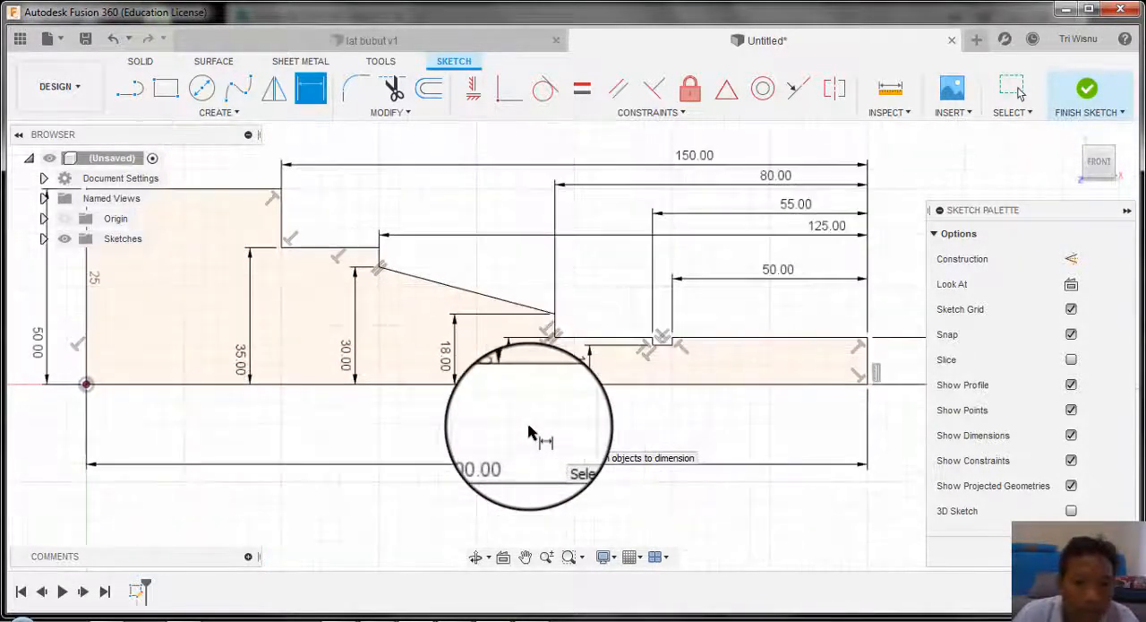
pyautogui.scroll(-3, 529, 432)
pyautogui.scroll(-2, 618, 394)
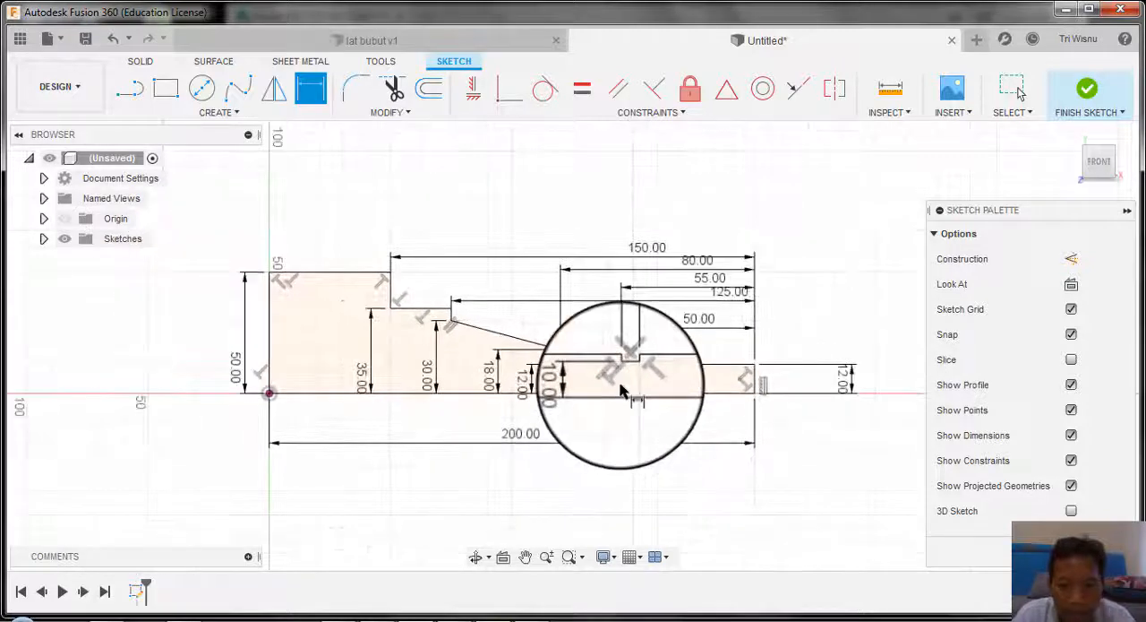
pyautogui.scroll(2, 619, 390)
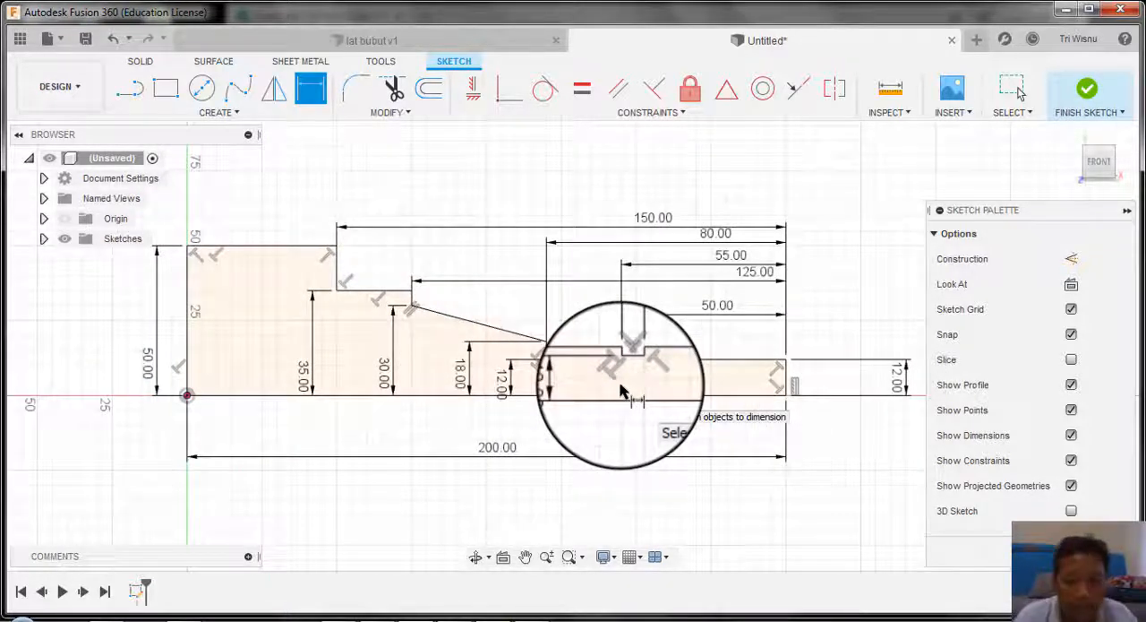
pyautogui.scroll(-1, 622, 392)
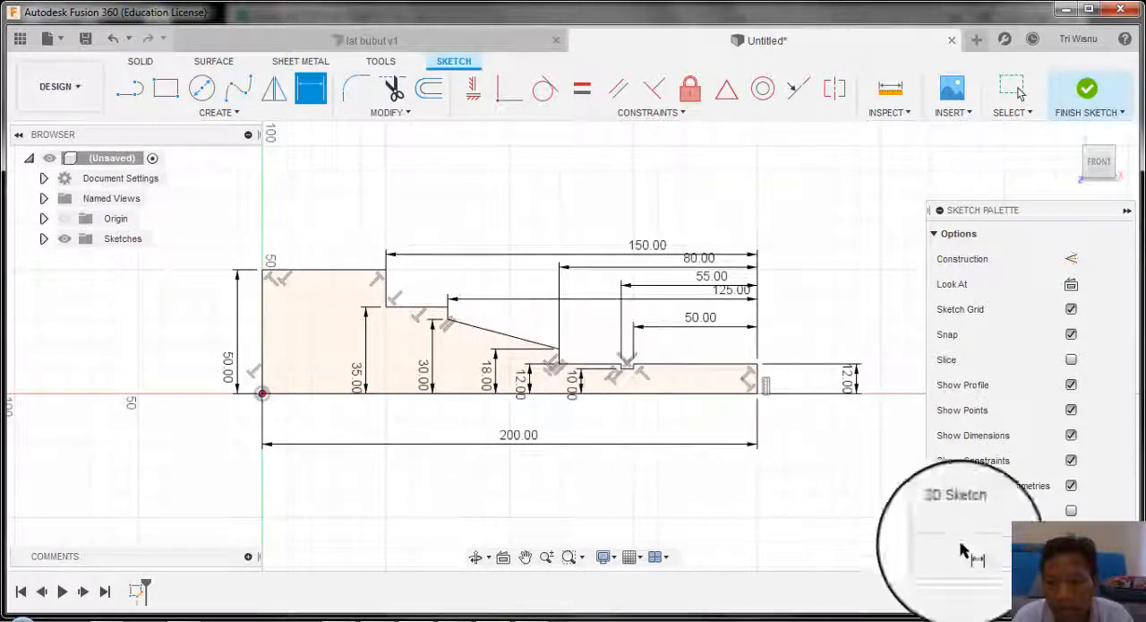
# Step: Finish the sketch and revolve the half-profile 360° about its base line as a new body
pyautogui.click(1080, 548)
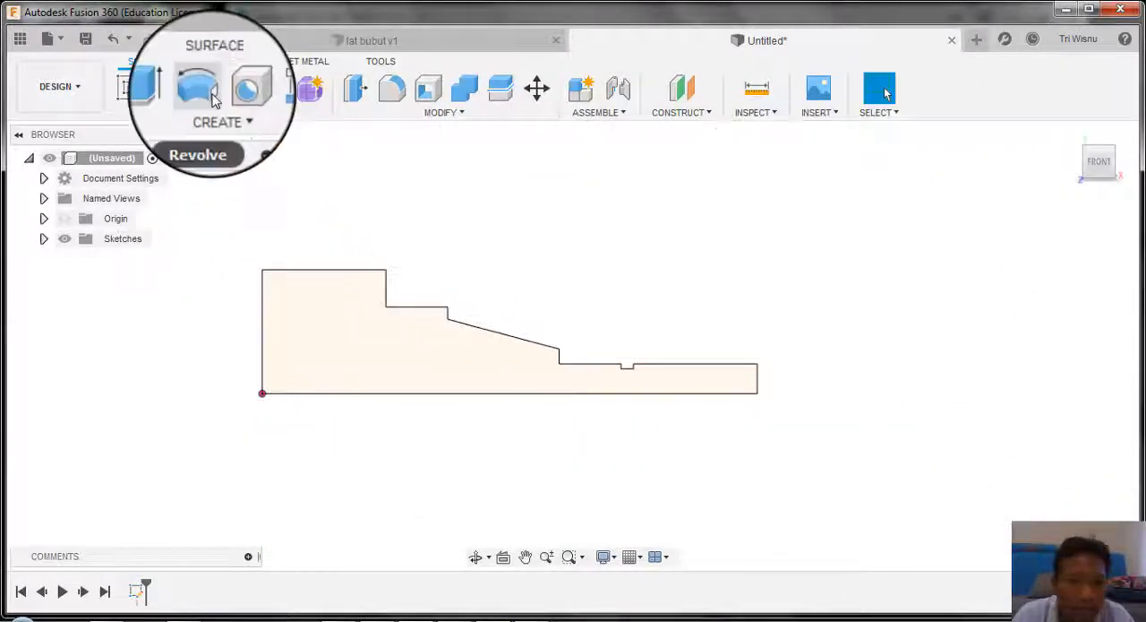
pyautogui.click(202, 89)
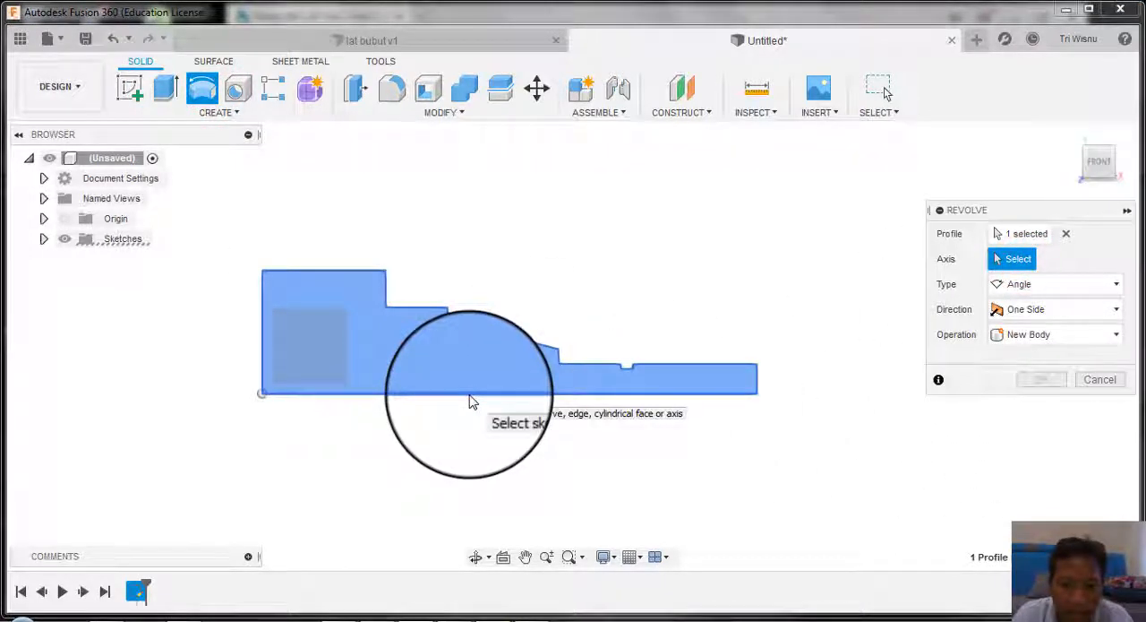
pyautogui.click(470, 399)
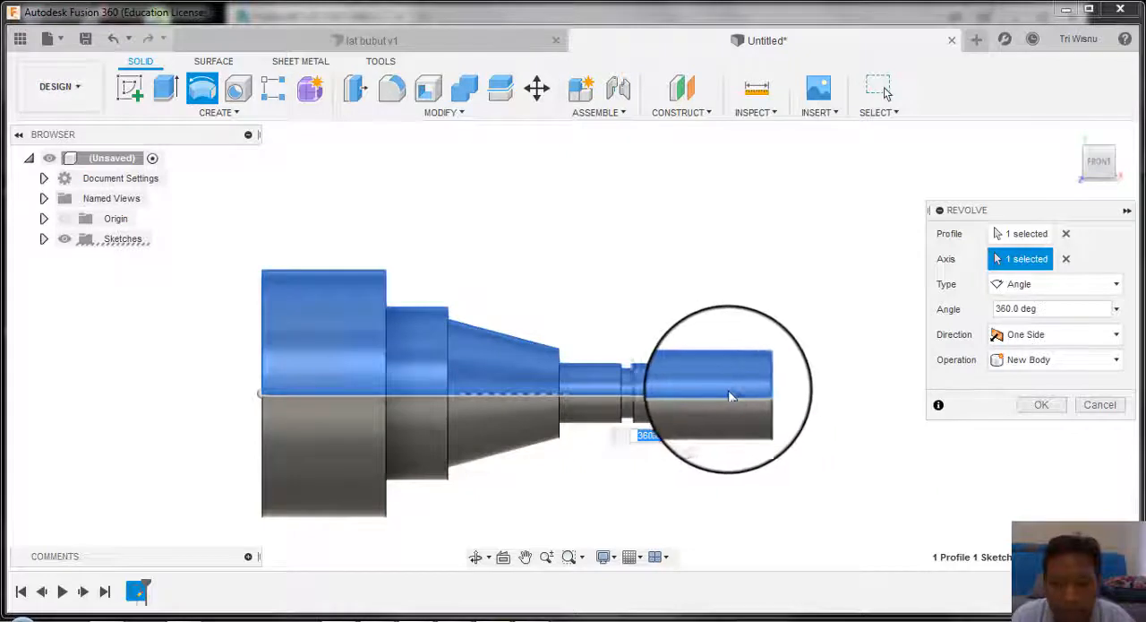
pyautogui.click(1042, 404)
# Step: Start a Thread on the cylindrical face between the groove and the free end of the shaft
pyautogui.moveTo(716, 353)
pyautogui.mouseDown(button='middle')
pyautogui.moveTo(627, 389)
pyautogui.moveTo(859, 314)
pyautogui.moveTo(785, 340)
pyautogui.moveTo(801, 379)
pyautogui.moveTo(840, 346)
pyautogui.moveTo(893, 394)
pyautogui.moveTo(942, 357)
pyautogui.moveTo(967, 365)
pyautogui.moveTo(690, 344)
pyautogui.moveTo(701, 347)
pyautogui.mouseUp(button='middle')
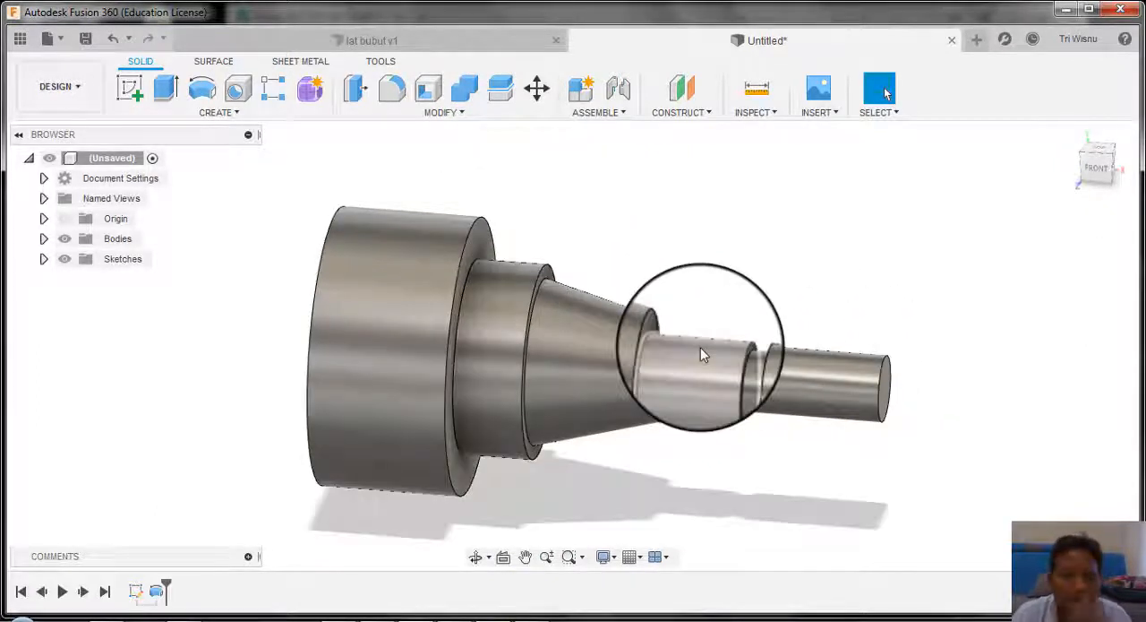
pyautogui.keyDown('shift'); pyautogui.moveTo(663, 385); pyautogui.dragTo(463, 301, button='middle'); pyautogui.keyUp('shift')
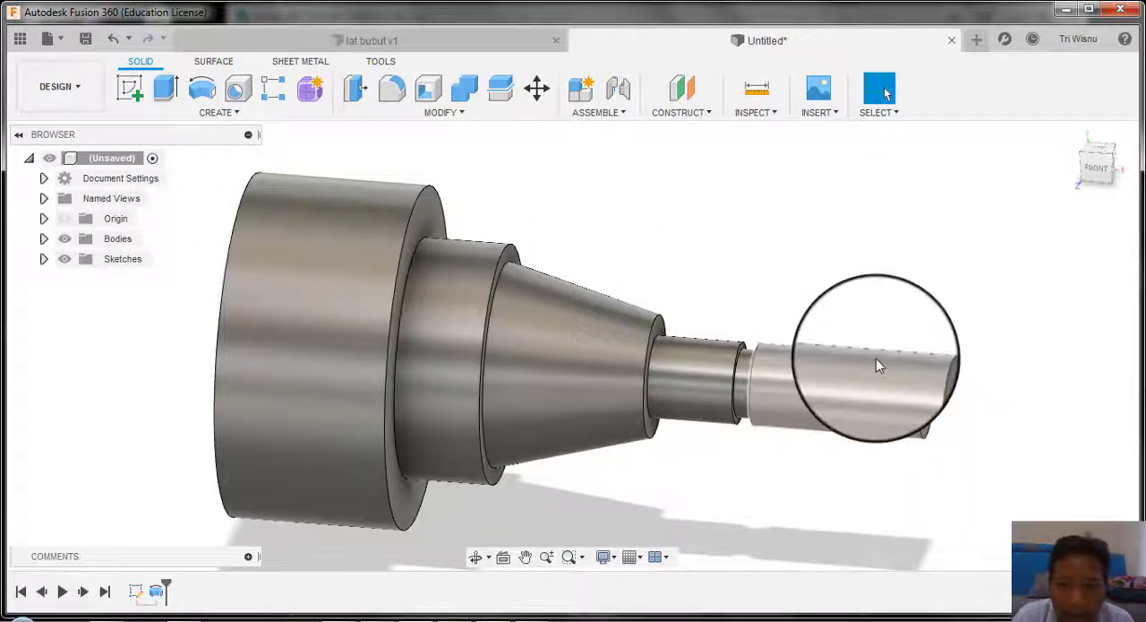
pyautogui.click(424, 115)
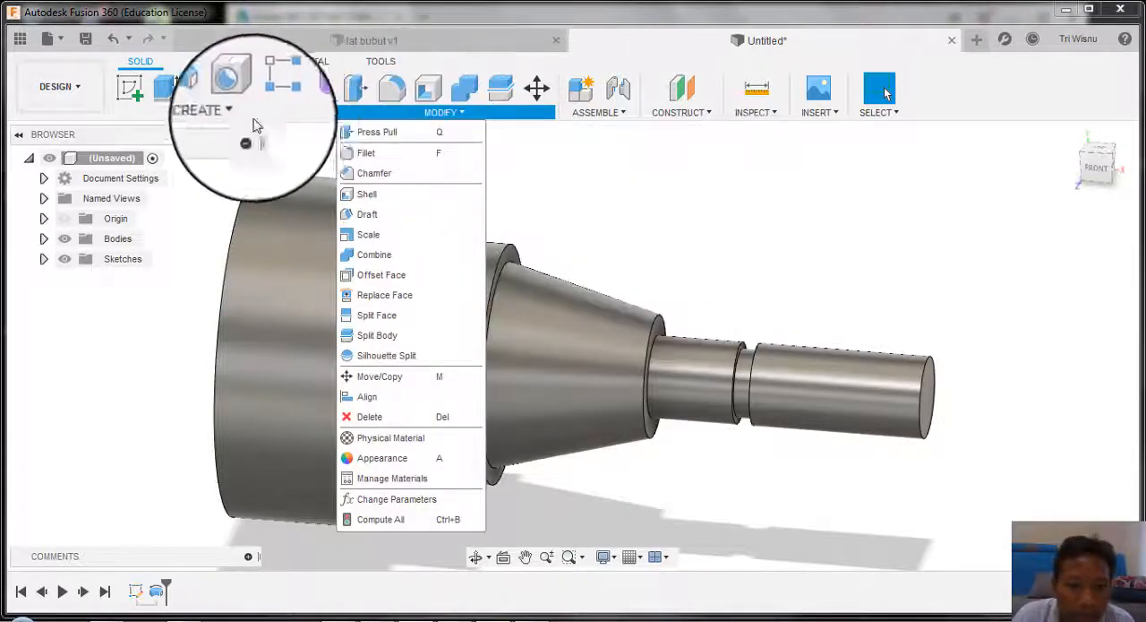
pyautogui.click(249, 119)
pyautogui.click(208, 98)
pyautogui.click(215, 111)
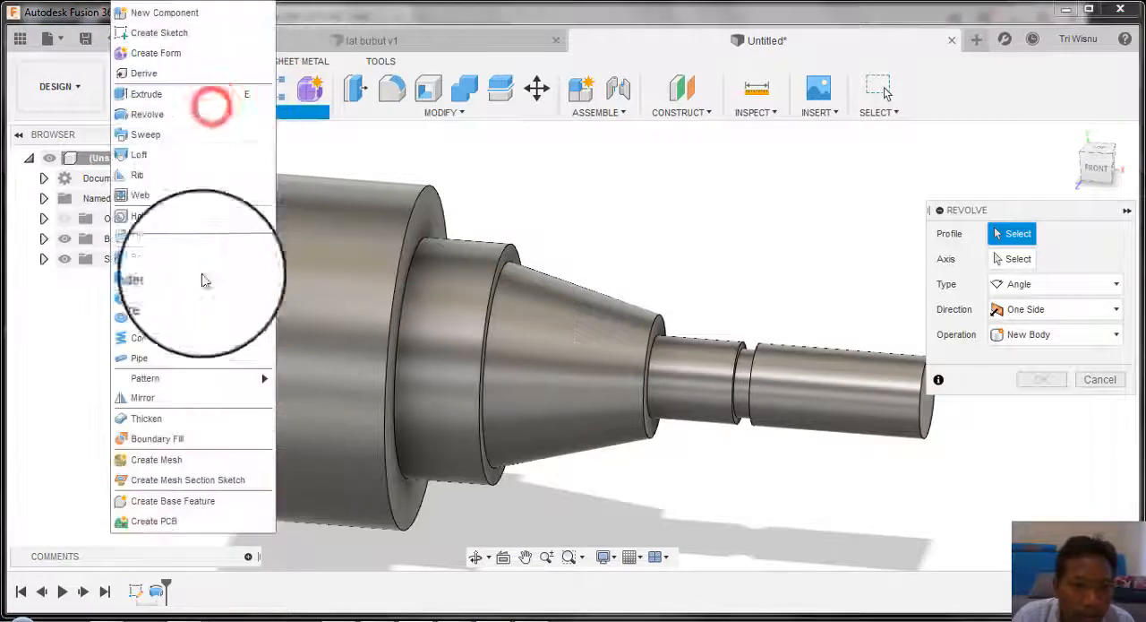
pyautogui.click(199, 235)
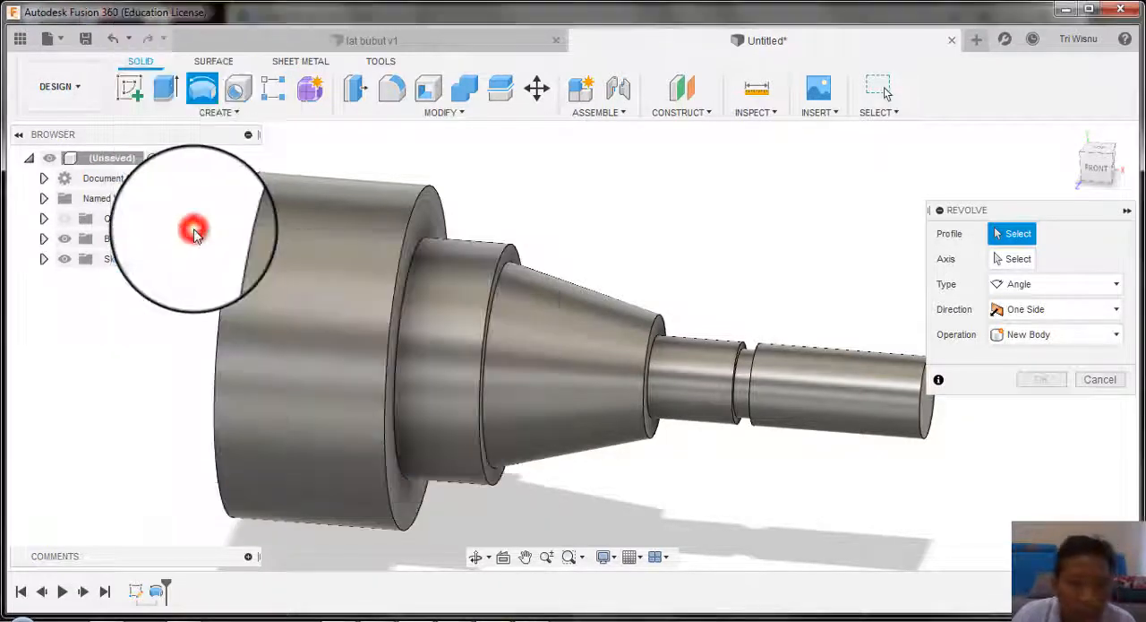
pyautogui.click(860, 400)
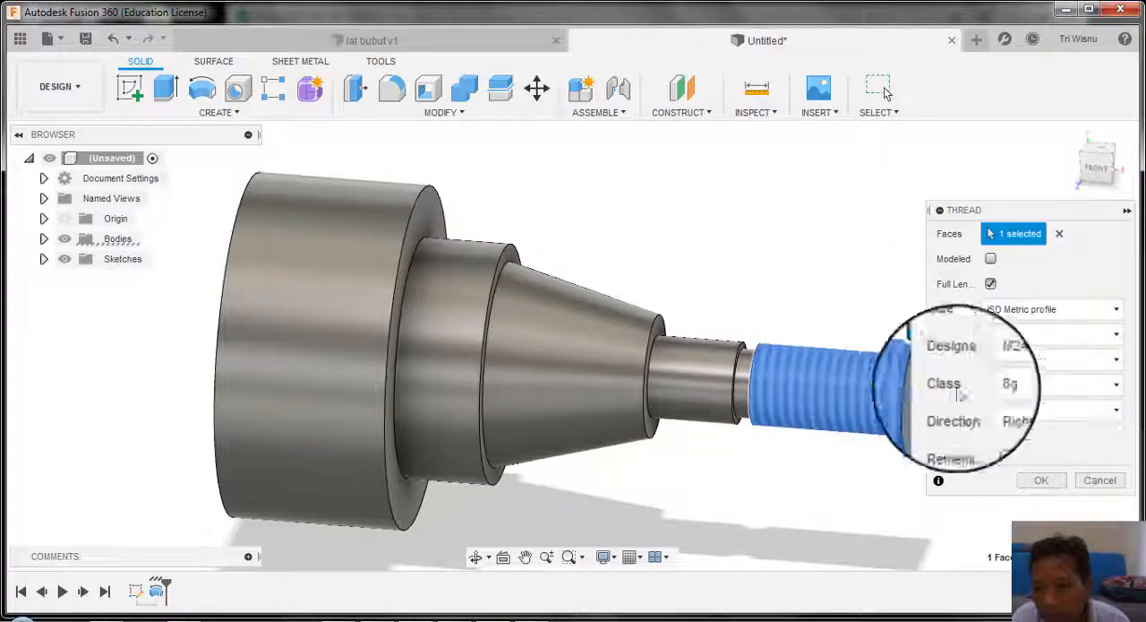
# Step: Check the thread callout in the JOB 3 drawing and apply the thread with designation M24x2
pyautogui.click(381, 616)
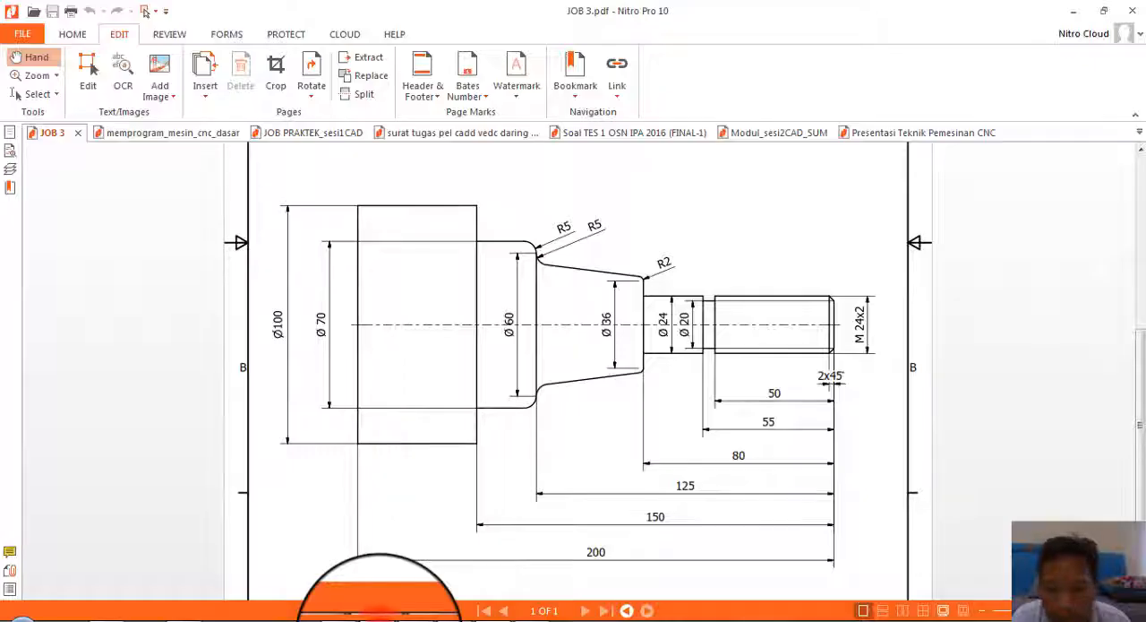
pyautogui.click(380, 616)
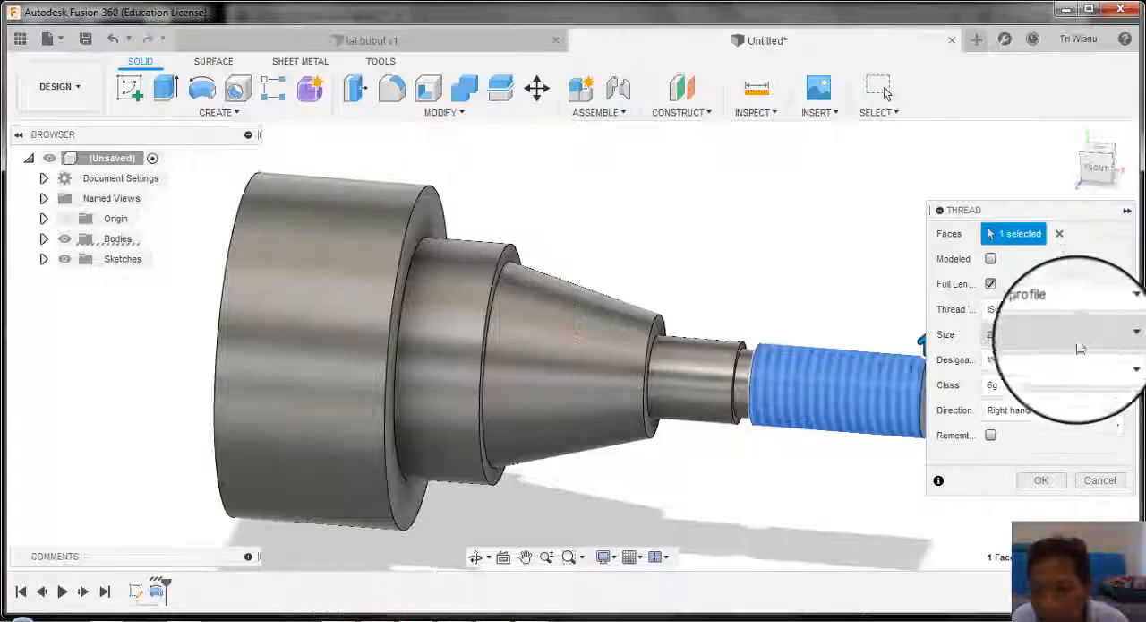
pyautogui.click(1109, 364)
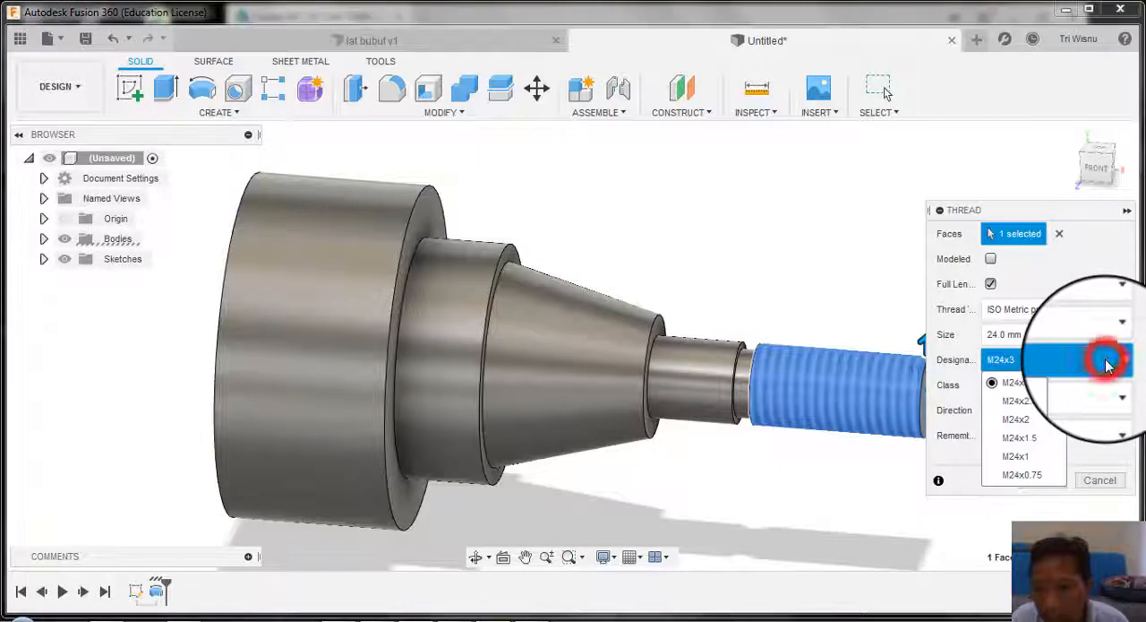
pyautogui.click(1042, 427)
pyautogui.click(1044, 480)
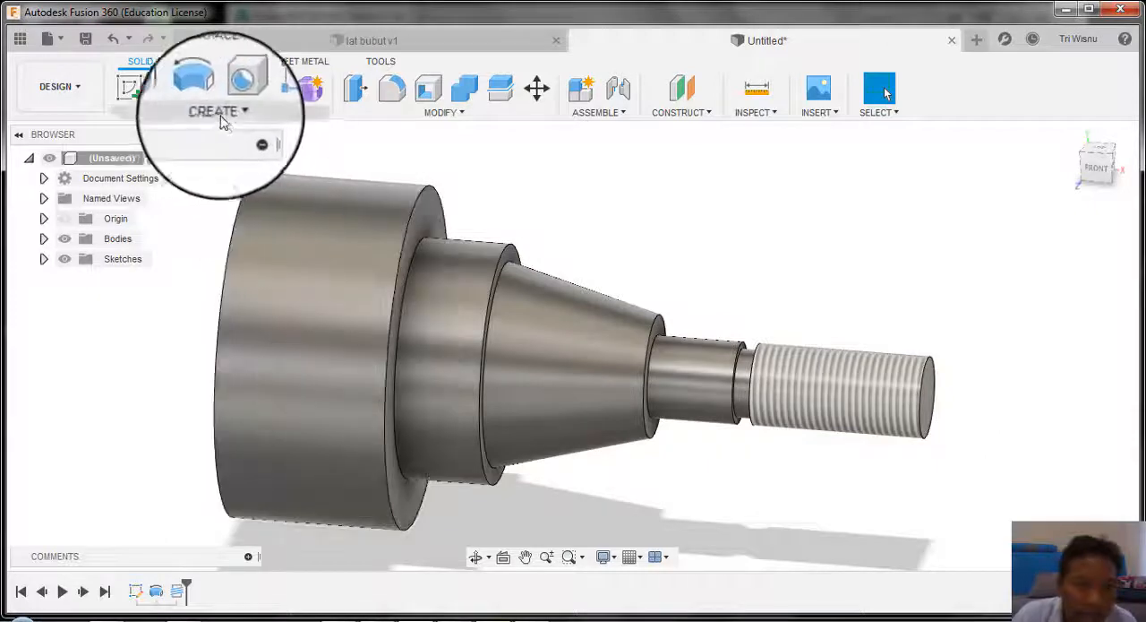
# Step: Chamfer the end edge of the threaded section with an equal distance of 2 mm
pyautogui.click(459, 113)
pyautogui.click(394, 179)
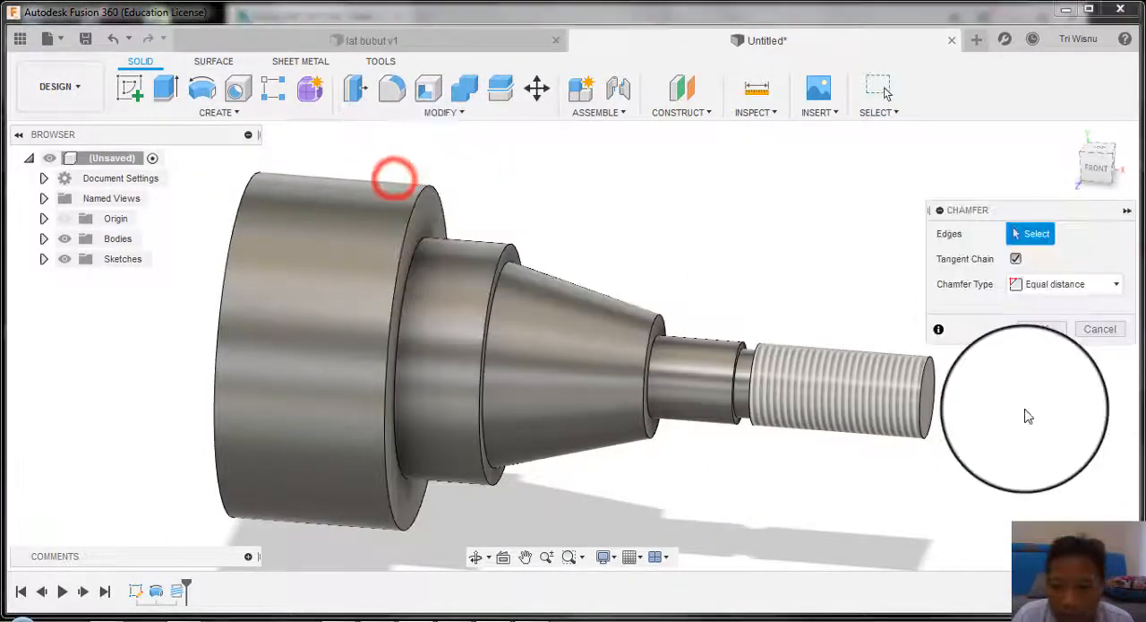
pyautogui.click(928, 373)
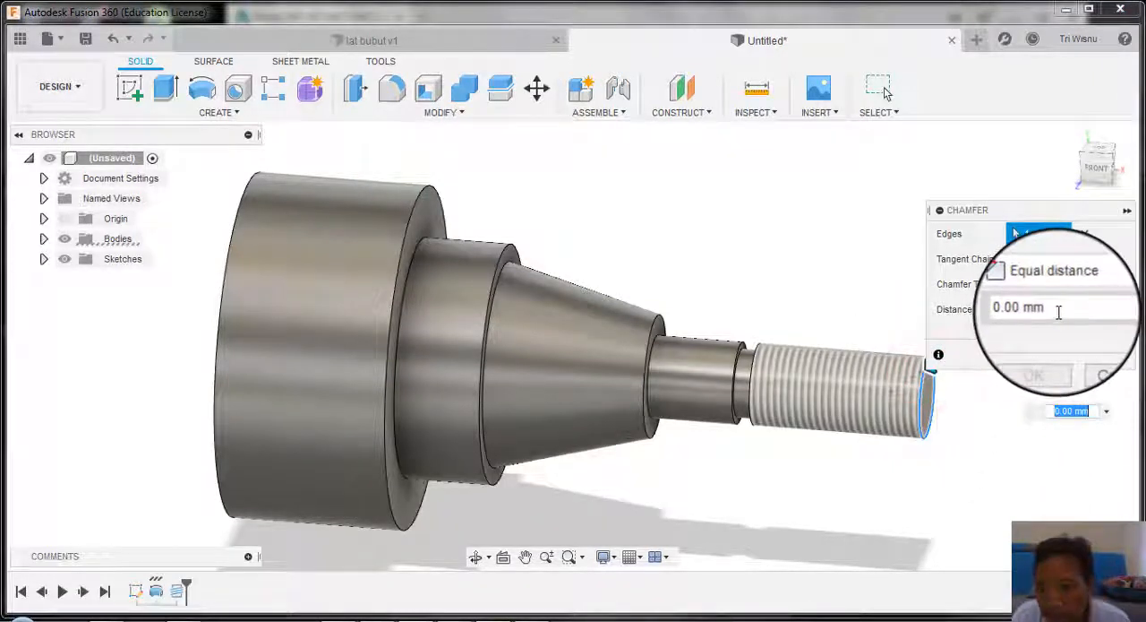
pyautogui.click(1057, 309)
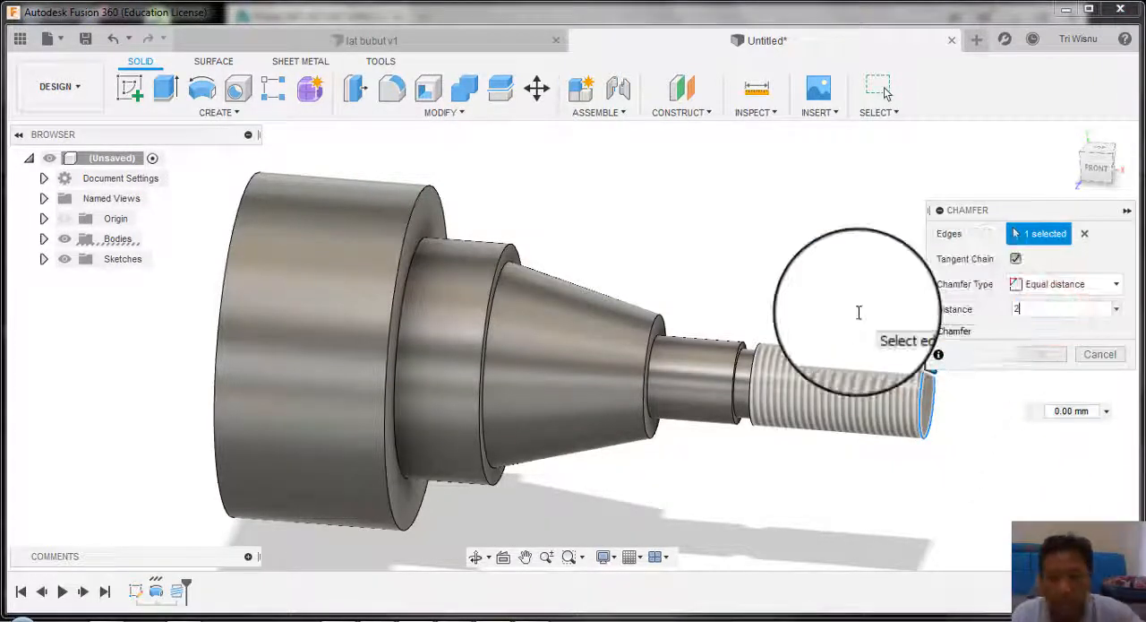
pyautogui.click(1041, 353)
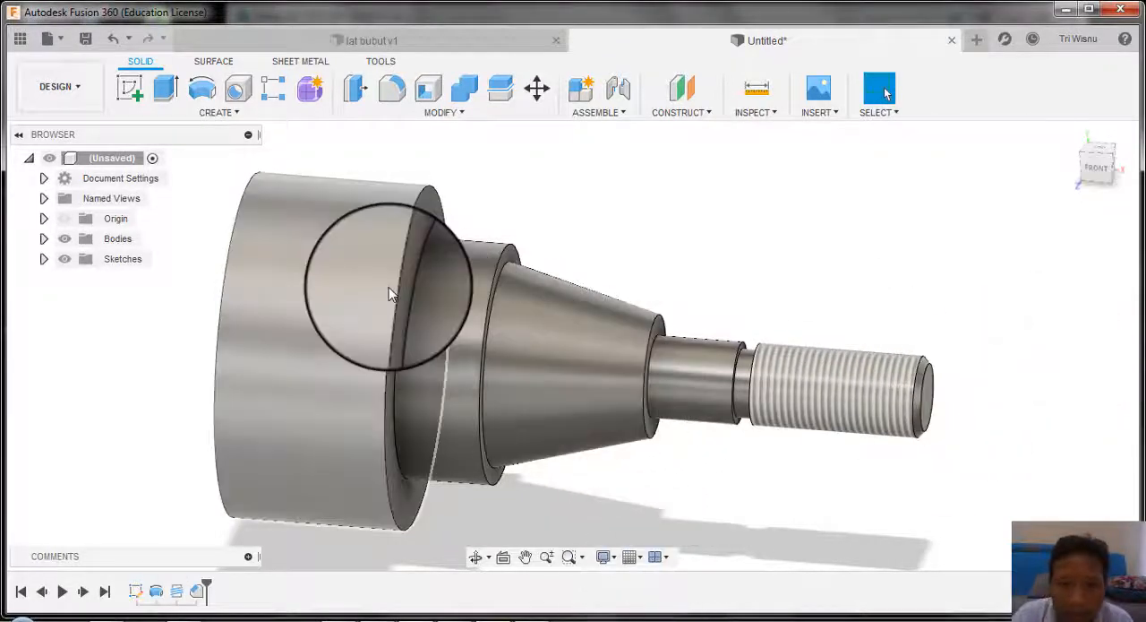
# Step: Fillet the outer edge of the Ø70 step facing the taper with a 5 mm constant radius
pyautogui.click(399, 93)
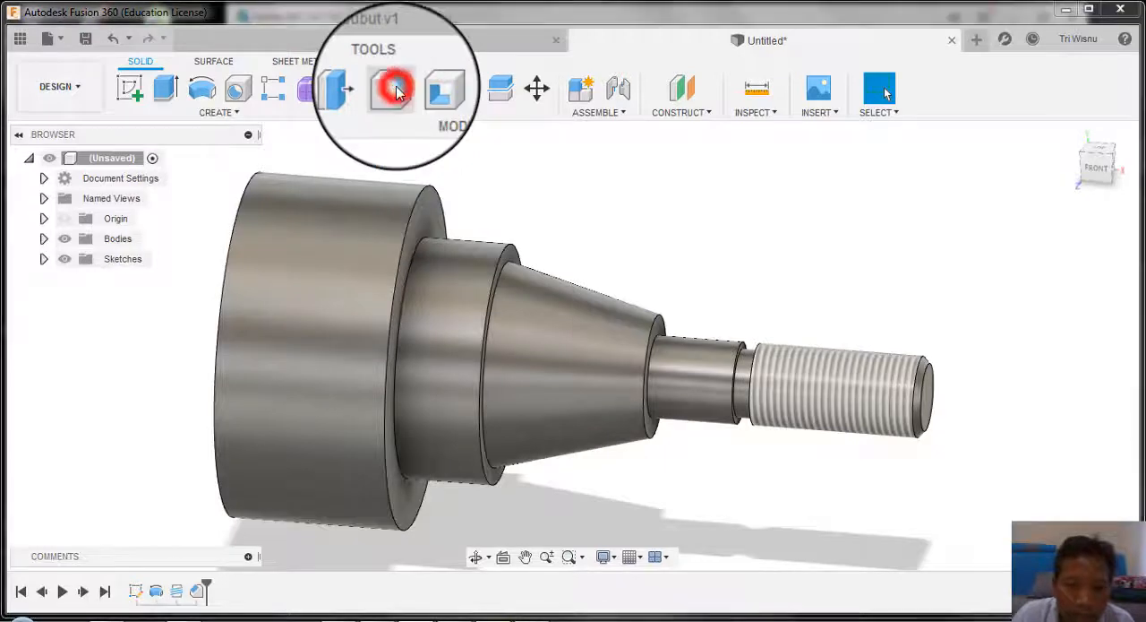
pyautogui.scroll(2, 576, 247)
pyautogui.scroll(2, 524, 274)
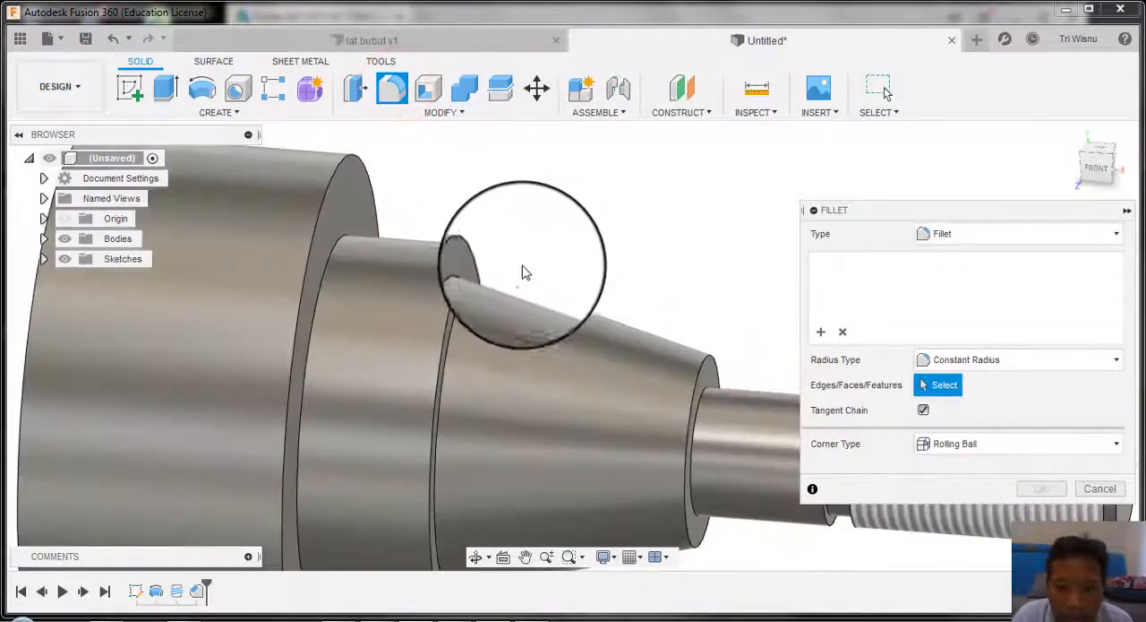
pyautogui.click(472, 251)
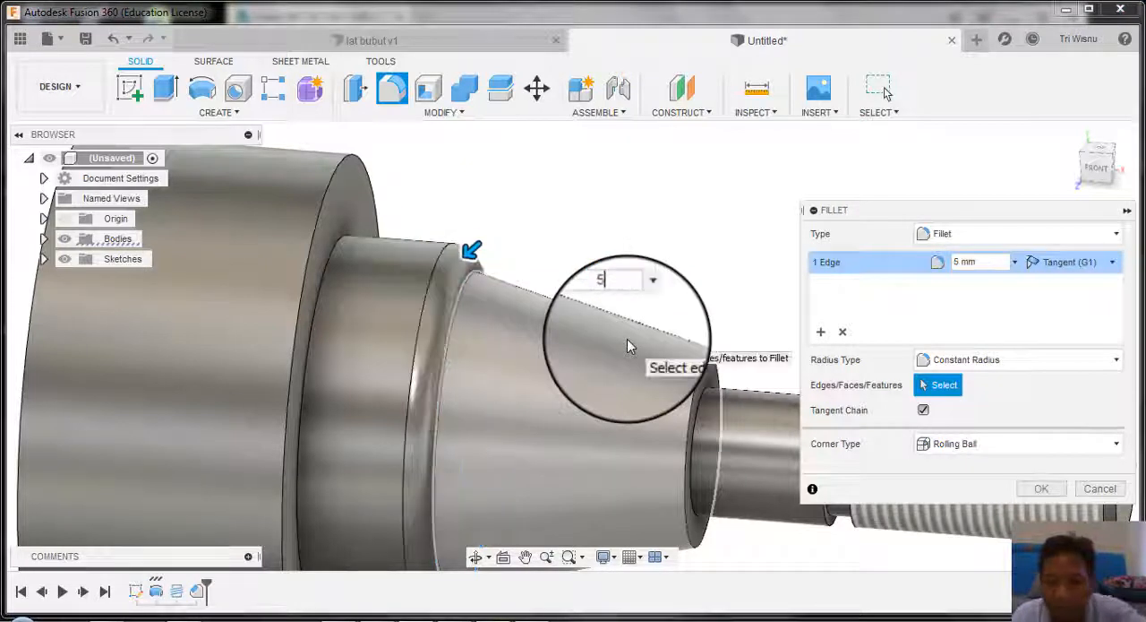
pyautogui.click(455, 302)
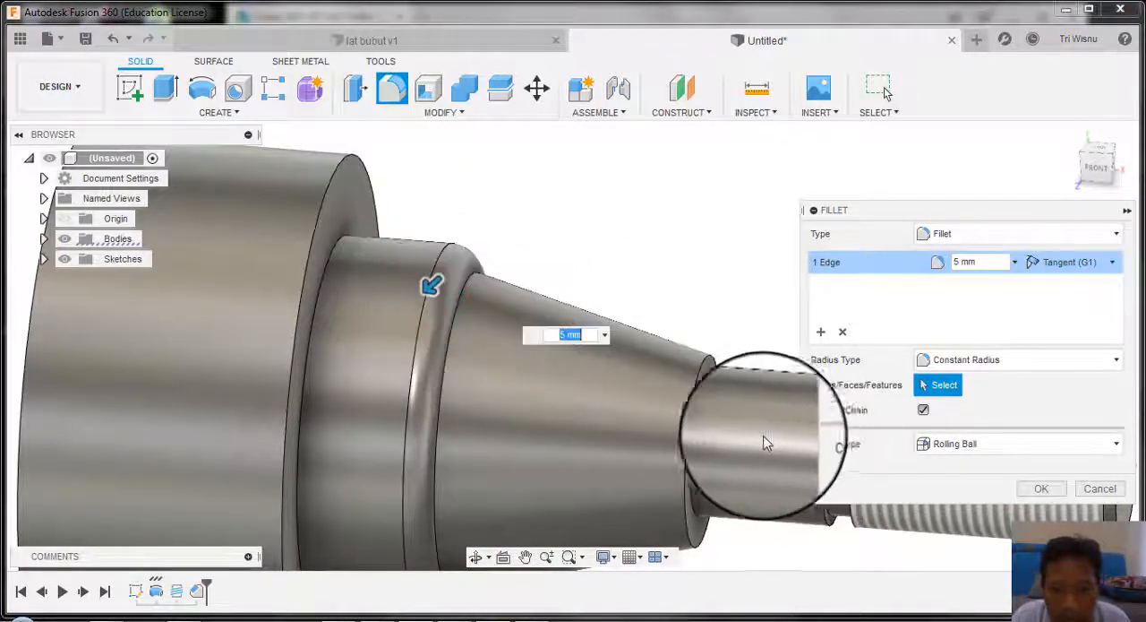
pyautogui.press('Escape')
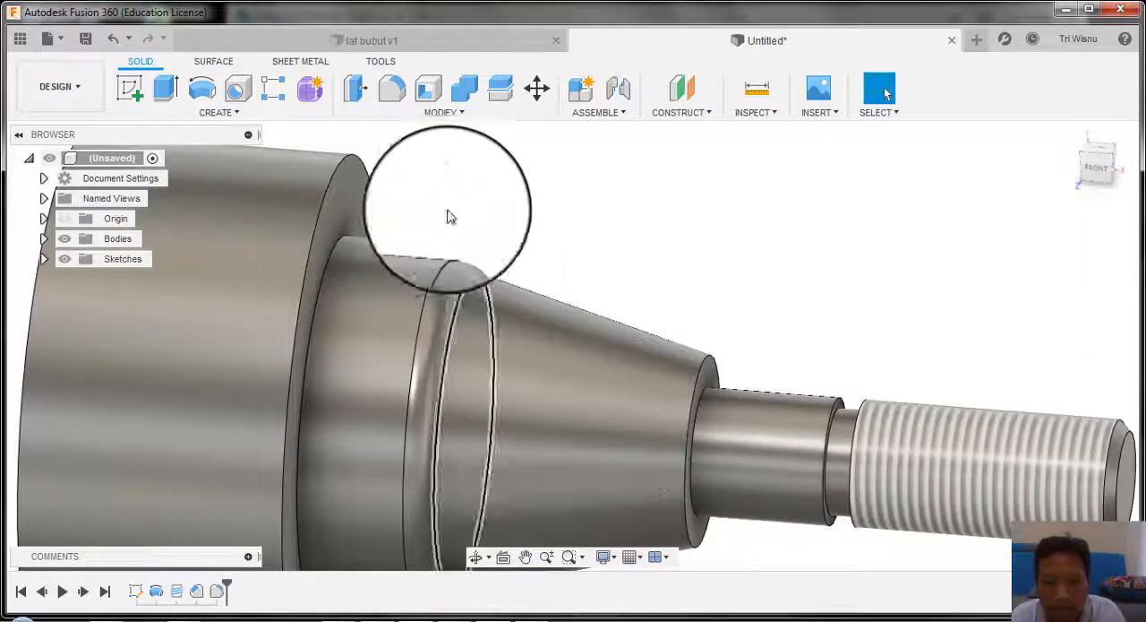
# Step: Fillet the inner corner where the large end of the taper meets the Ø70 shoulder with the drawing's R5 radius
pyautogui.click(391, 87)
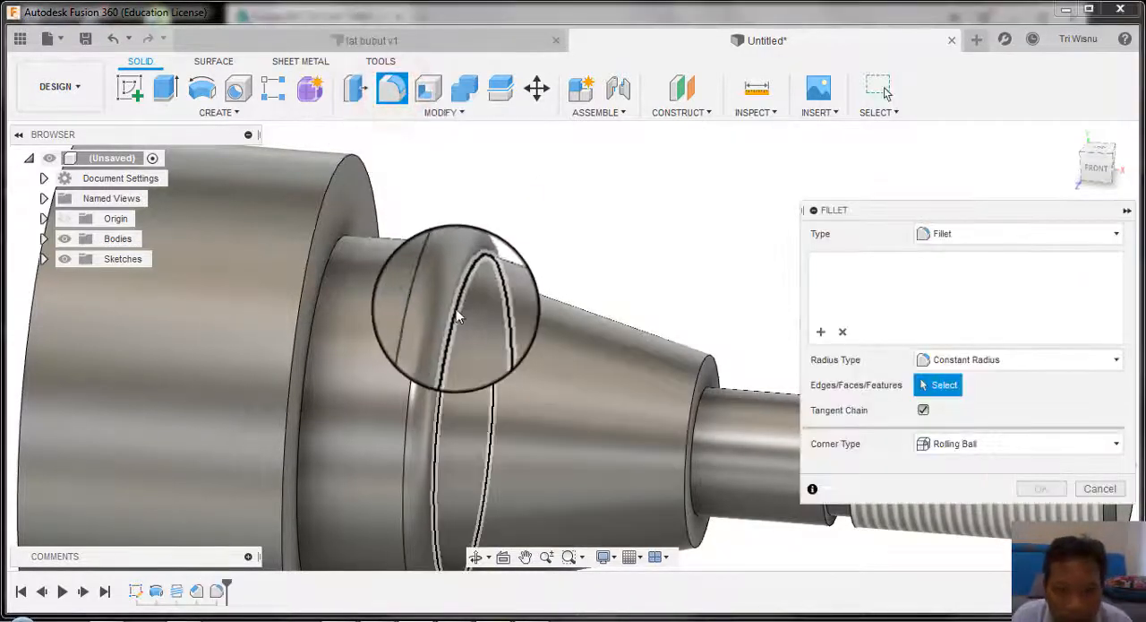
pyautogui.click(456, 306)
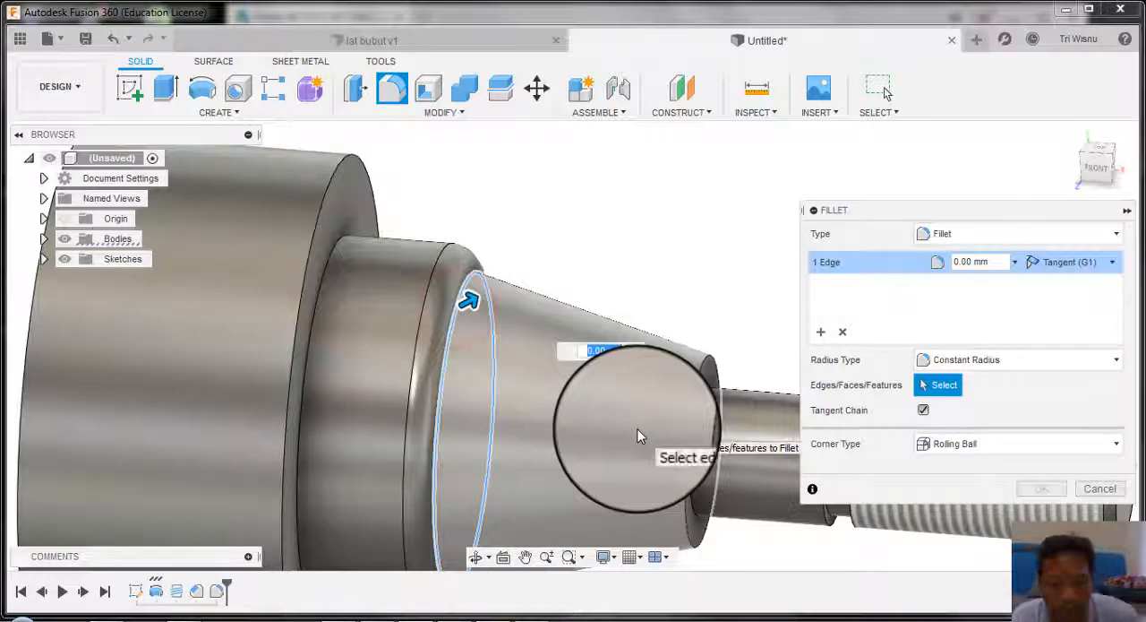
pyautogui.press('Escape')
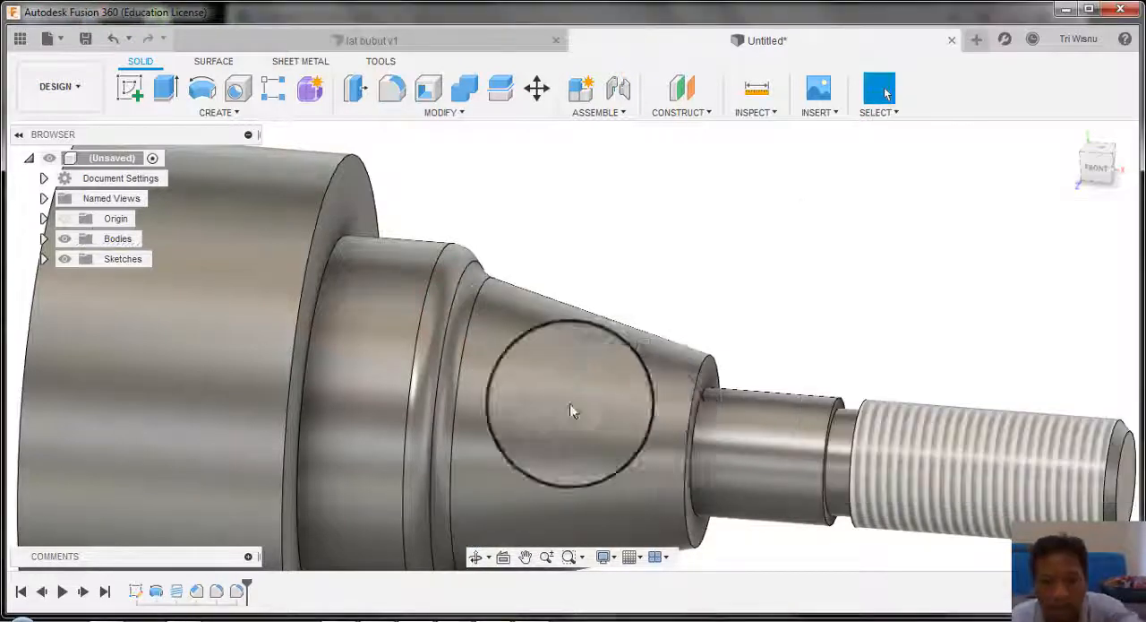
# Step: Check the taper-end radius in the JOB 3 drawing and fillet the outer edge at the taper's small end with 2 mm
pyautogui.click(387, 612)
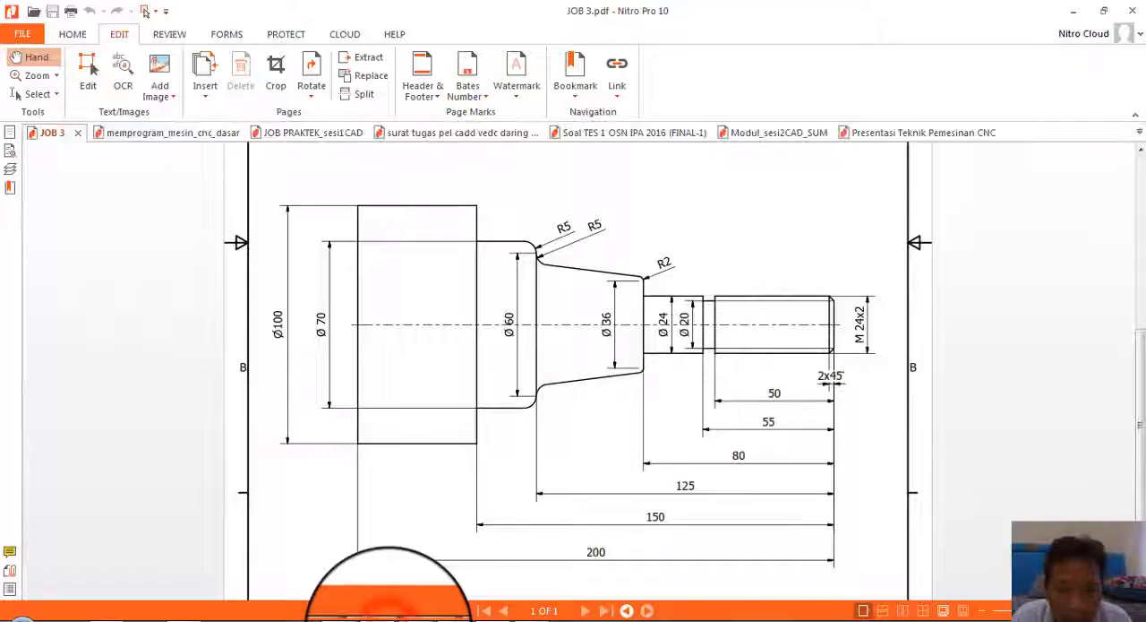
pyautogui.click(384, 615)
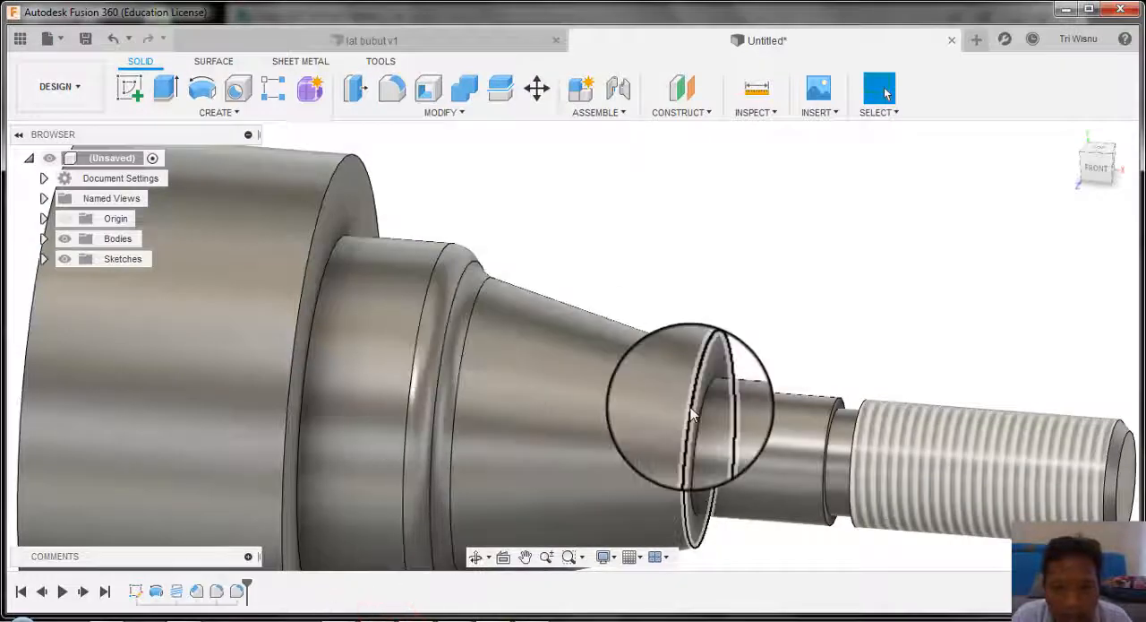
pyautogui.click(391, 88)
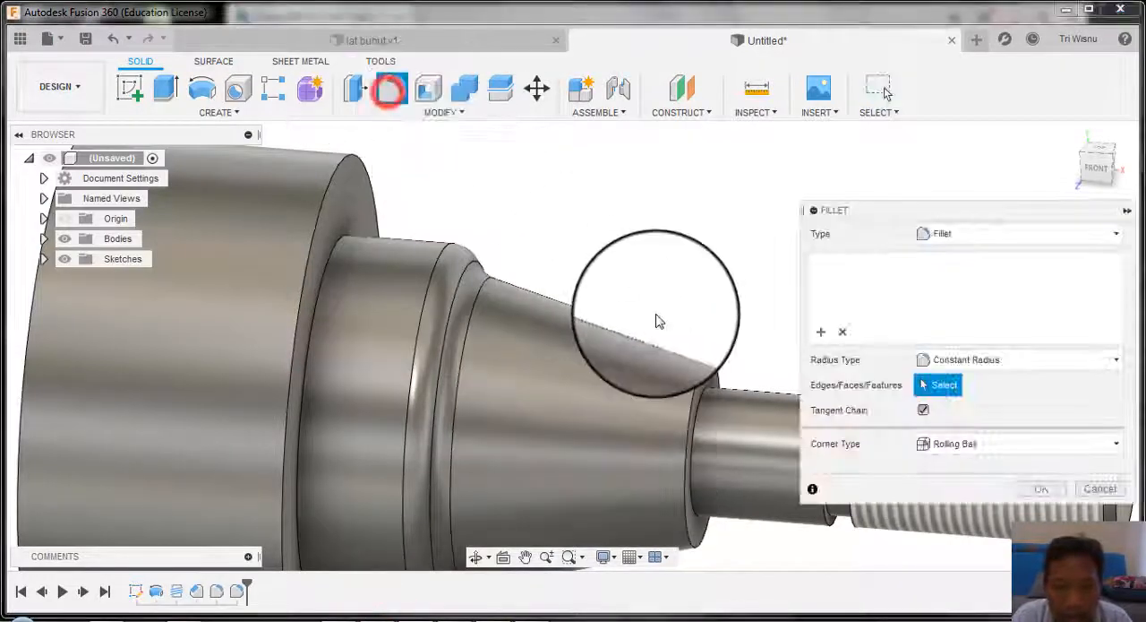
pyautogui.click(705, 371)
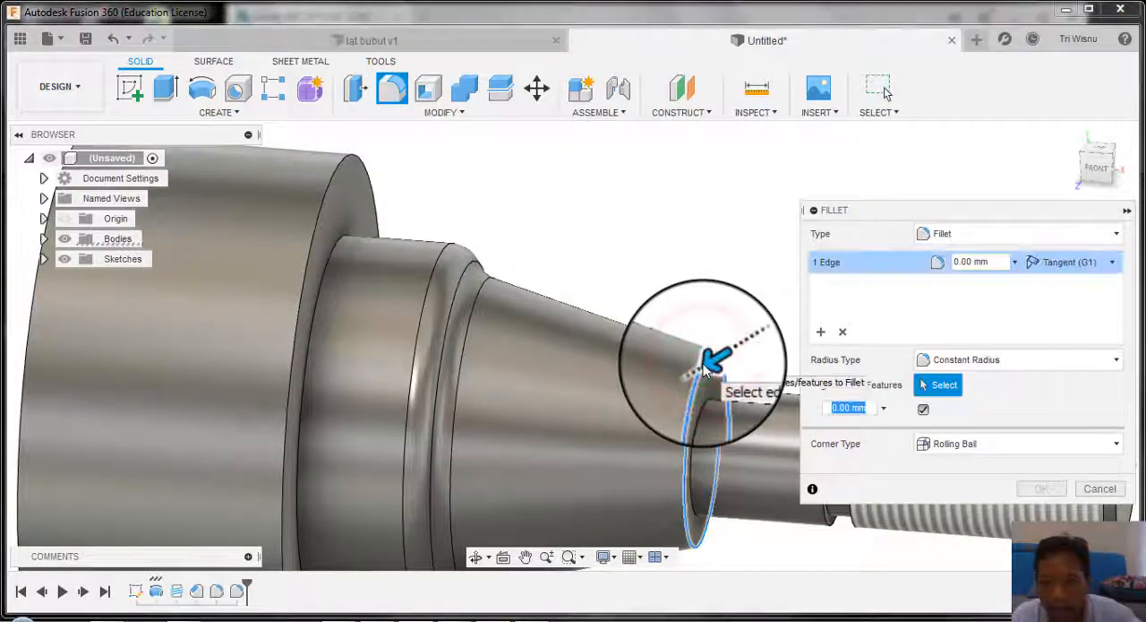
pyautogui.write('2')
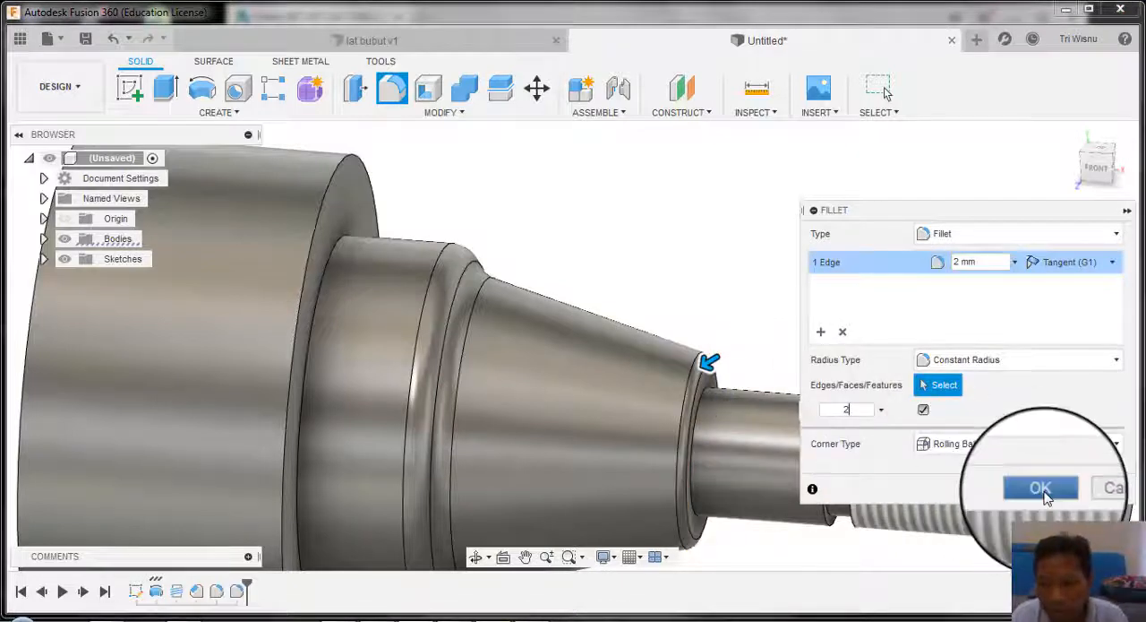
pyautogui.click(1041, 488)
# Step: Compare the modelled shaft with the JOB 3 drawing and examine its steps, fillets and thread
pyautogui.scroll(-3, 834, 340)
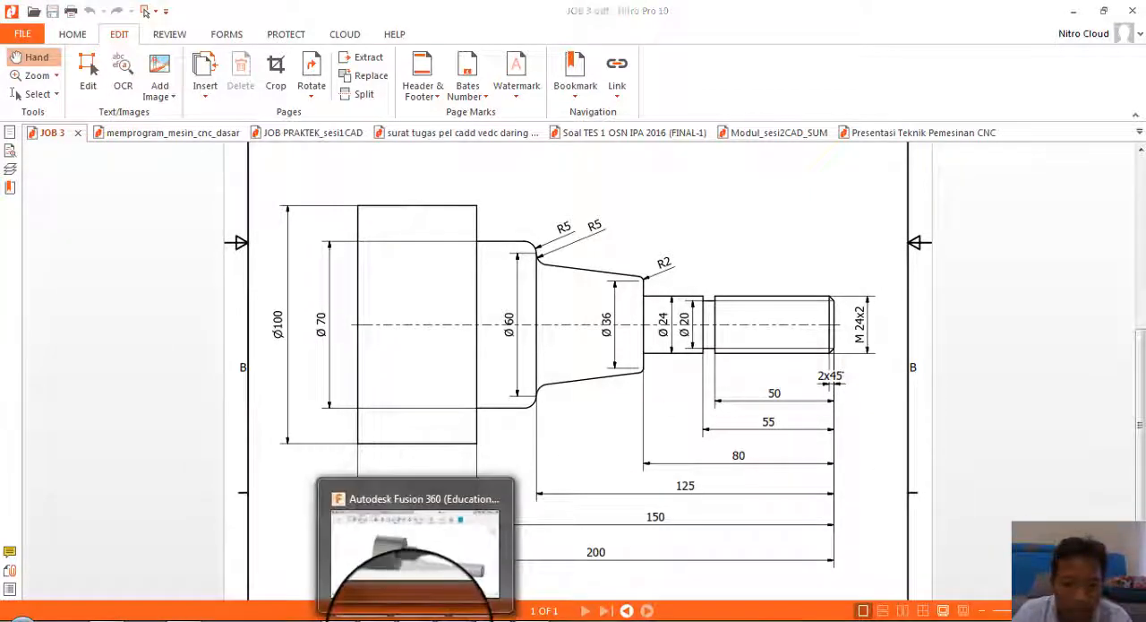
pyautogui.click(410, 619)
pyautogui.scroll(-4, 526, 387)
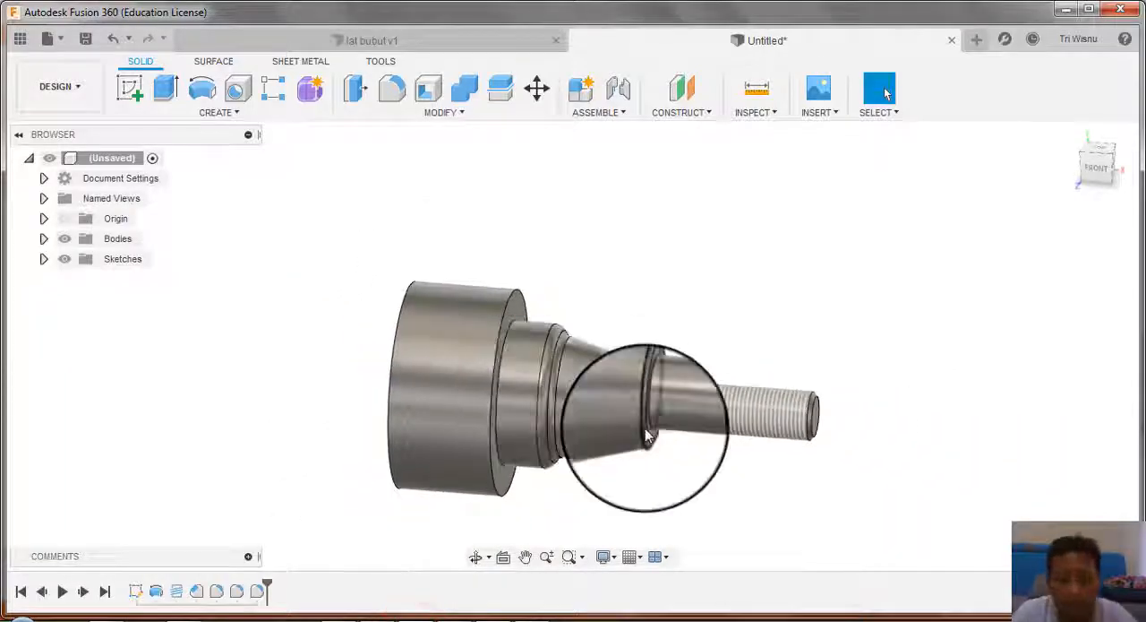
pyautogui.scroll(-1, 648, 434)
pyautogui.scroll(3, 647, 435)
pyautogui.moveTo(683, 413); pyautogui.dragTo(709, 344, button='middle')
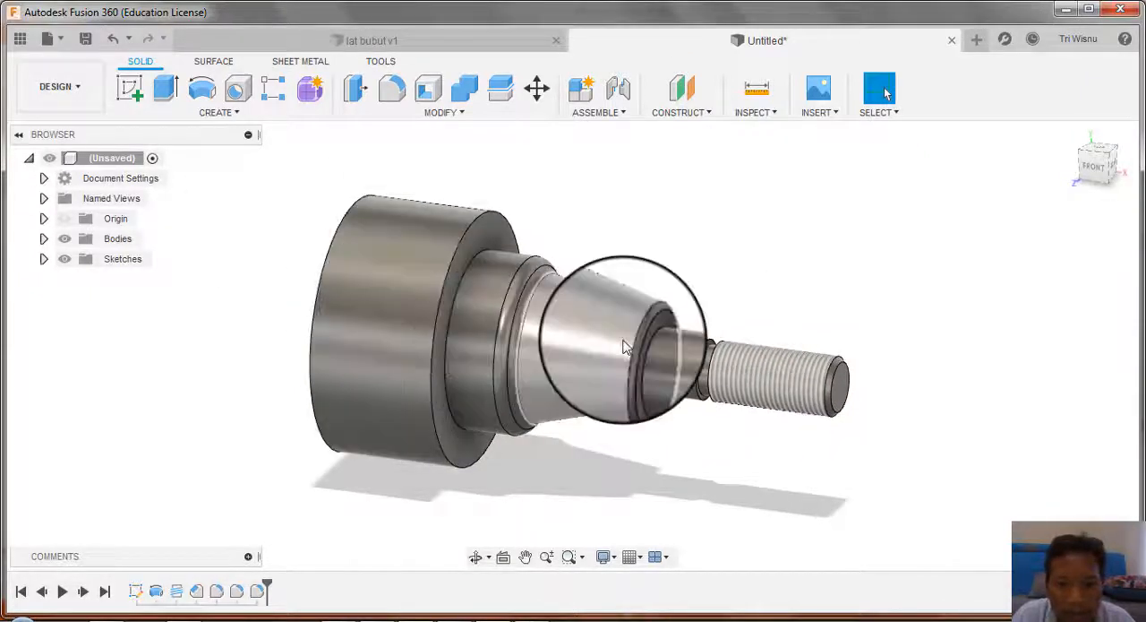
pyautogui.keyDown('shift'); pyautogui.moveTo(634, 345); pyautogui.dragTo(641, 356, button='middle'); pyautogui.keyUp('shift')
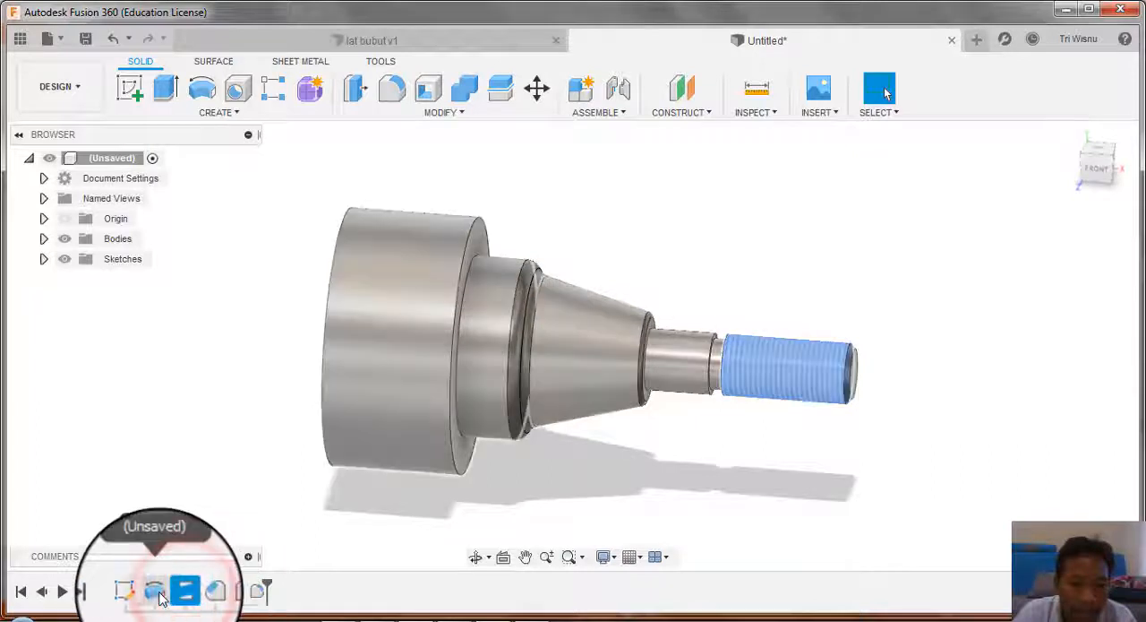
# Step: Reopen the chamfer feature at the threaded end for editing and try a distance of 4 mm
pyautogui.click(177, 597)
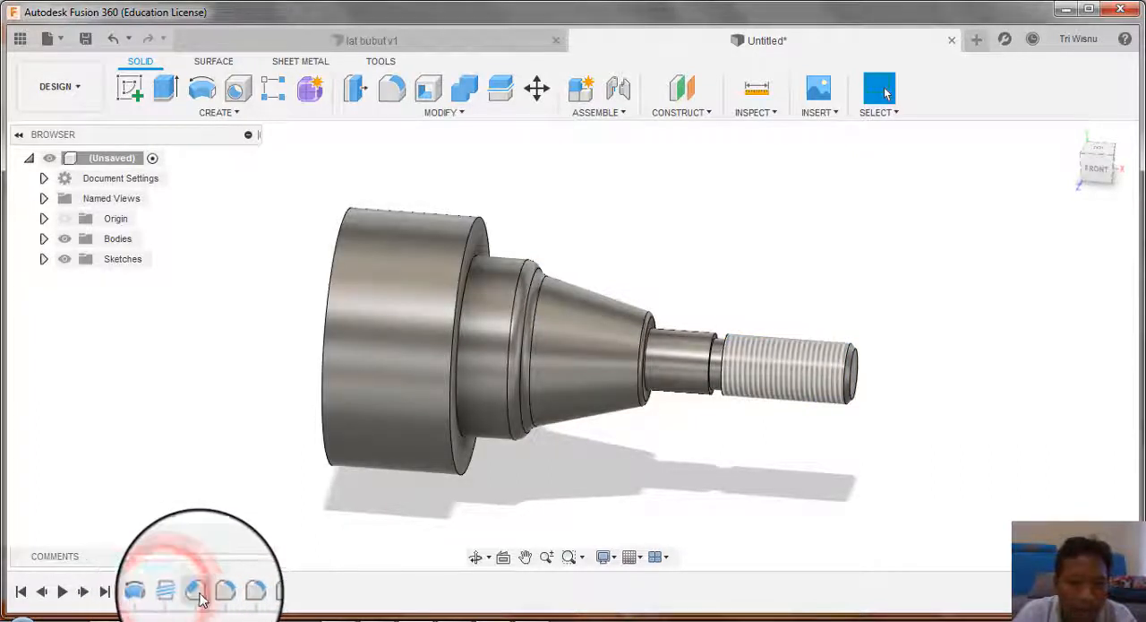
pyautogui.doubleClick(197, 593)
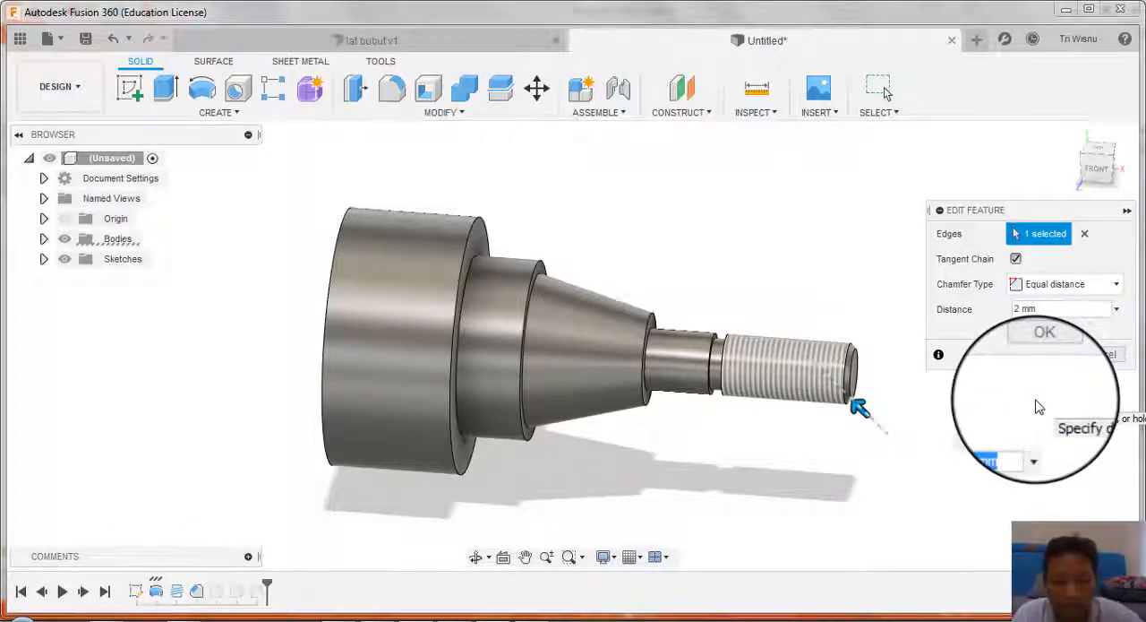
pyautogui.write('4')
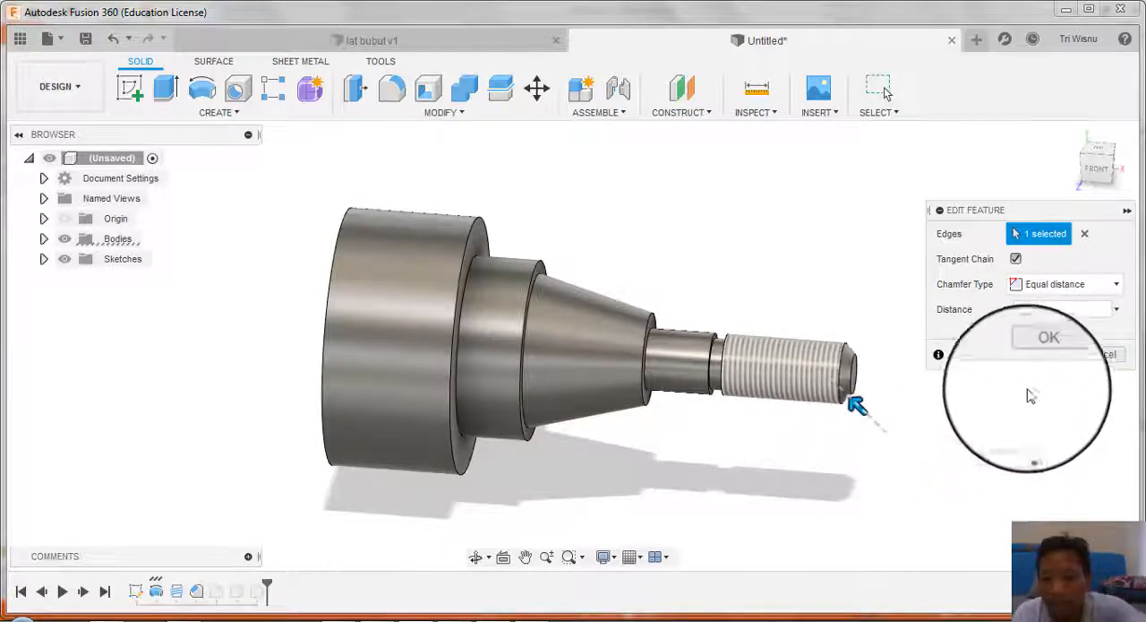
pyautogui.click(1100, 354)
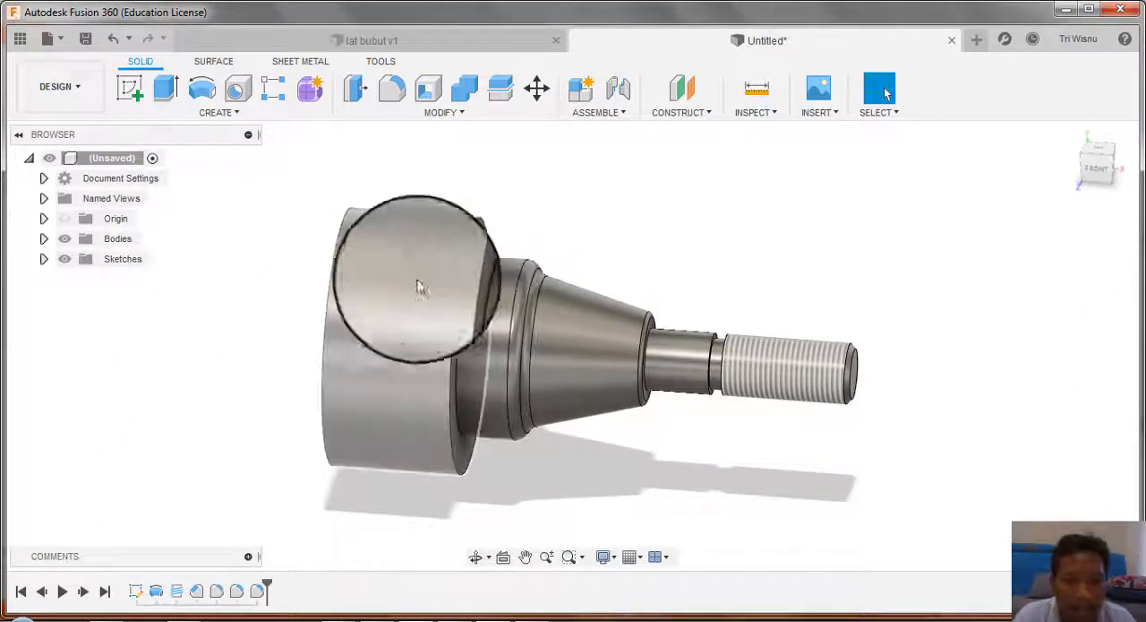
# Step: Switch to the Manufacture workspace and create a new setup with the turning or mill/turning operation type
pyautogui.keyDown('shift'); pyautogui.moveTo(597, 337); pyautogui.dragTo(639, 286, button='middle'); pyautogui.keyUp('shift')
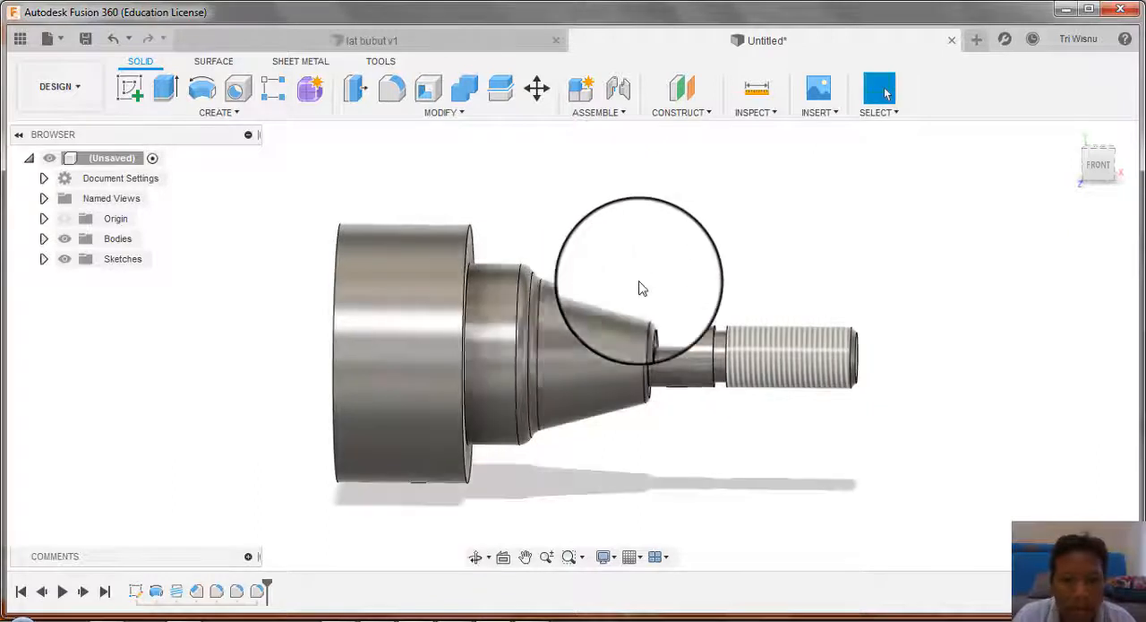
pyautogui.click(83, 94)
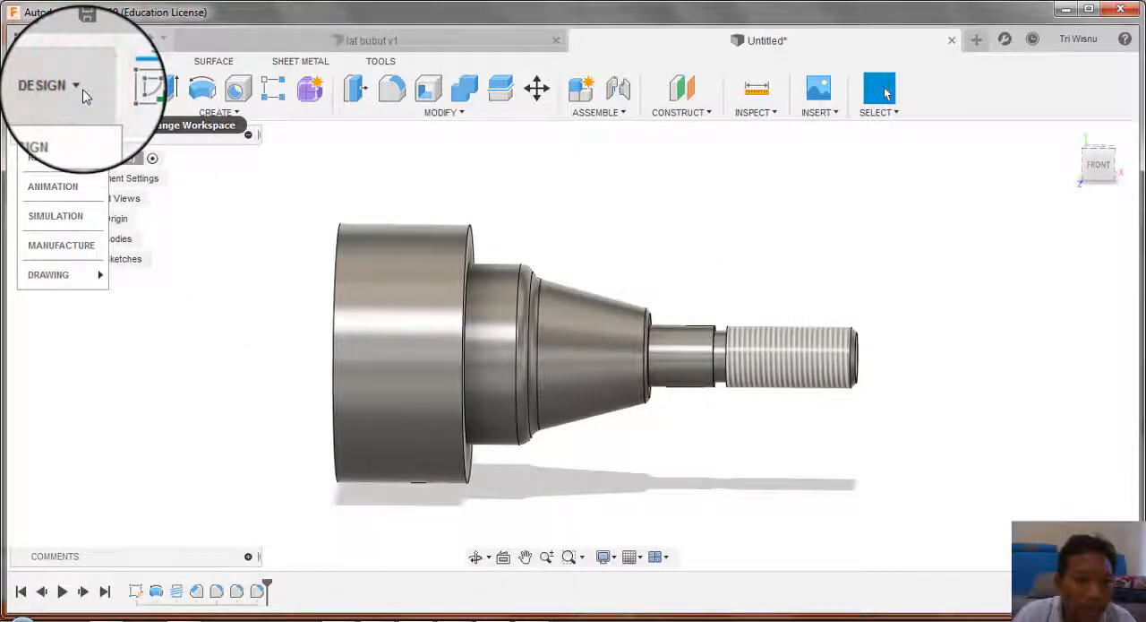
pyautogui.click(70, 245)
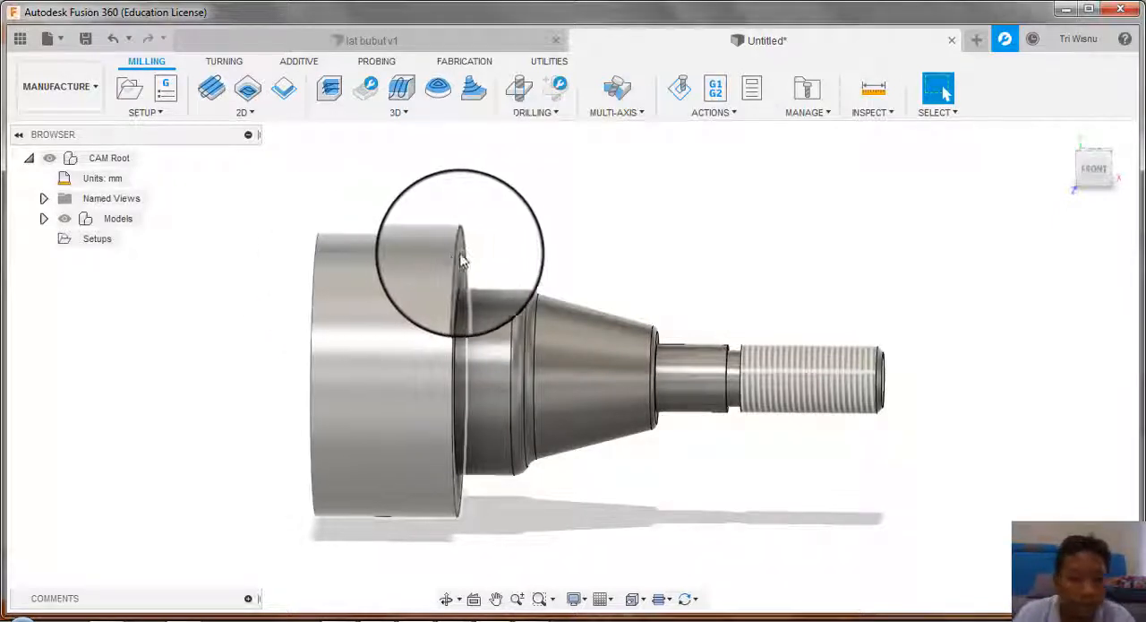
pyautogui.click(127, 86)
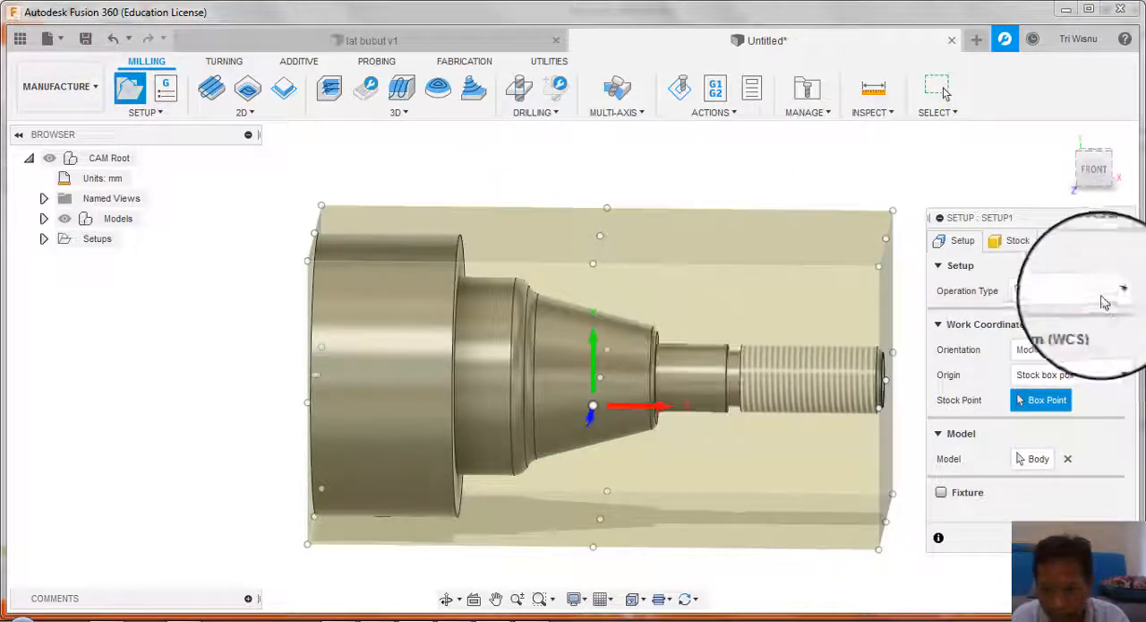
pyautogui.click(1109, 292)
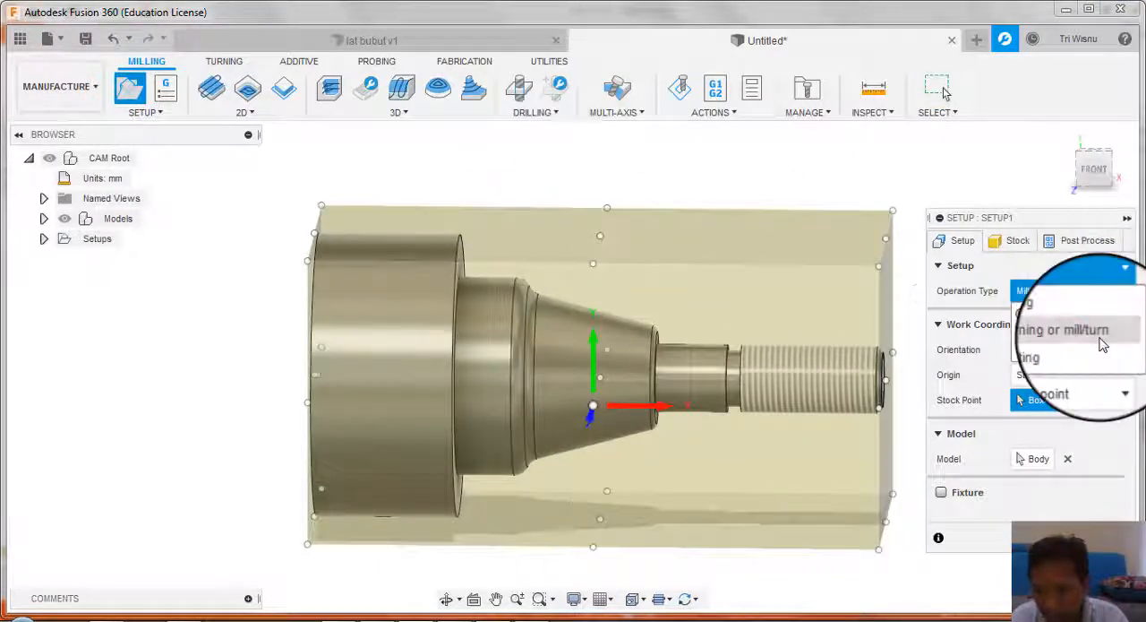
pyautogui.click(1101, 340)
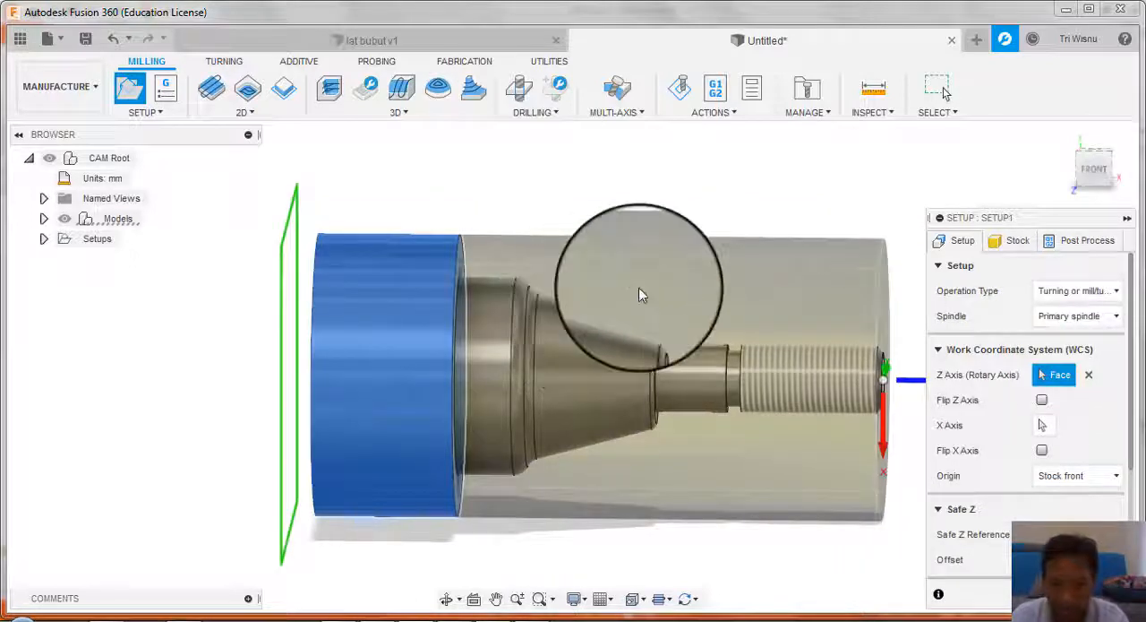
pyautogui.scroll(-4, 639, 290)
pyautogui.scroll(3, 671, 280)
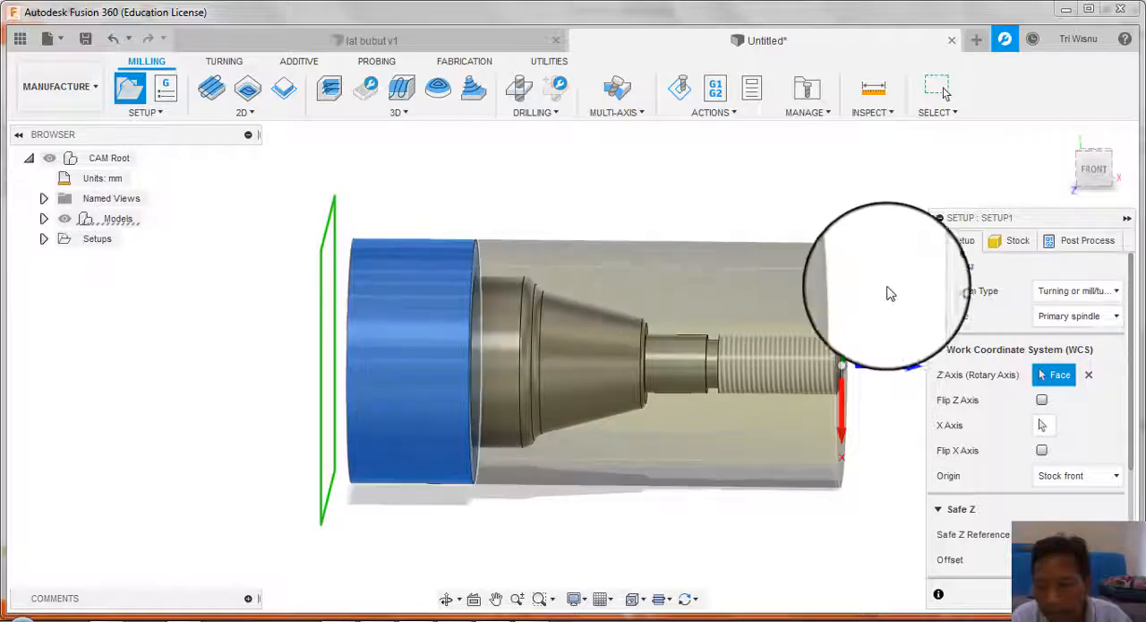
# Step: Define the setup's cylindrical stock with a diameter of 100 mm and a length of 205 mm
pyautogui.click(999, 241)
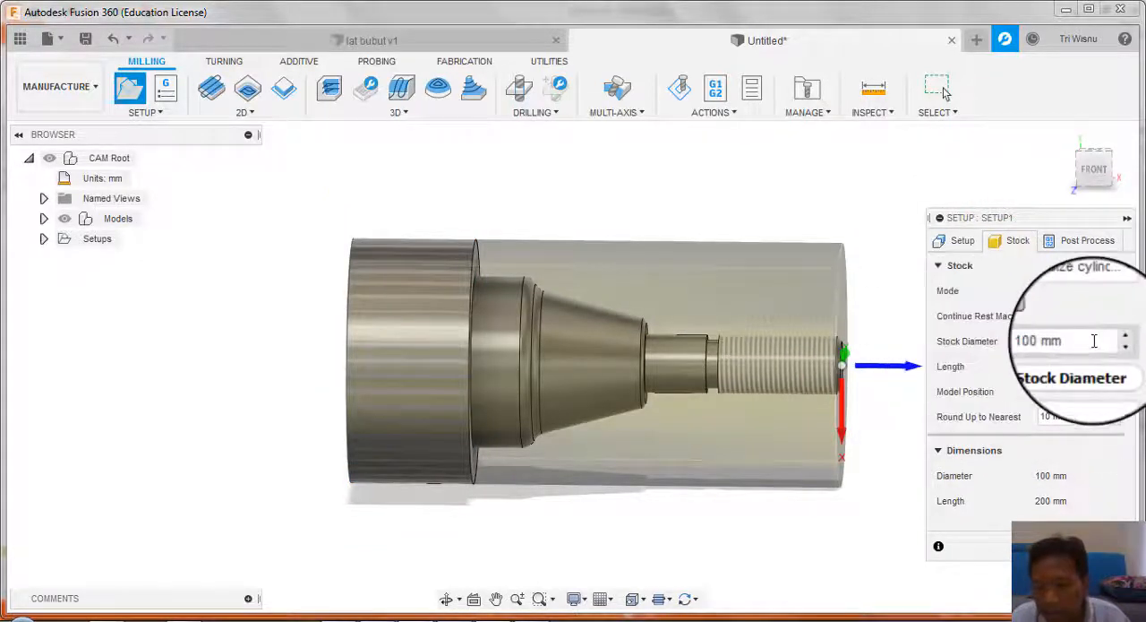
pyautogui.click(1092, 340)
pyautogui.write('1')
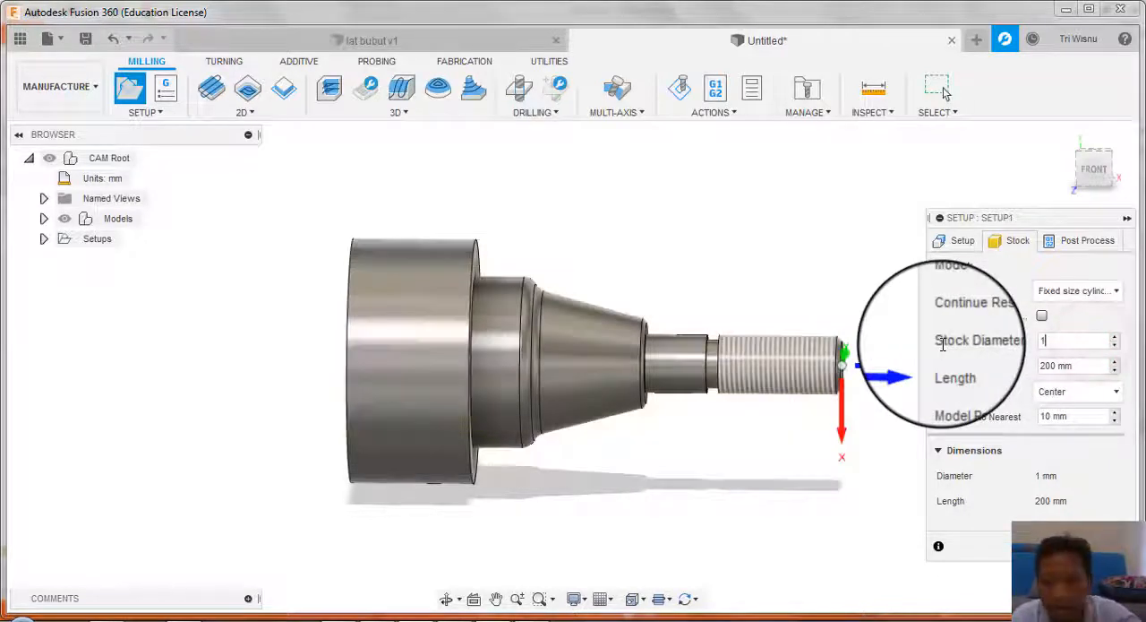
pyautogui.write('00')
pyautogui.press('Return')
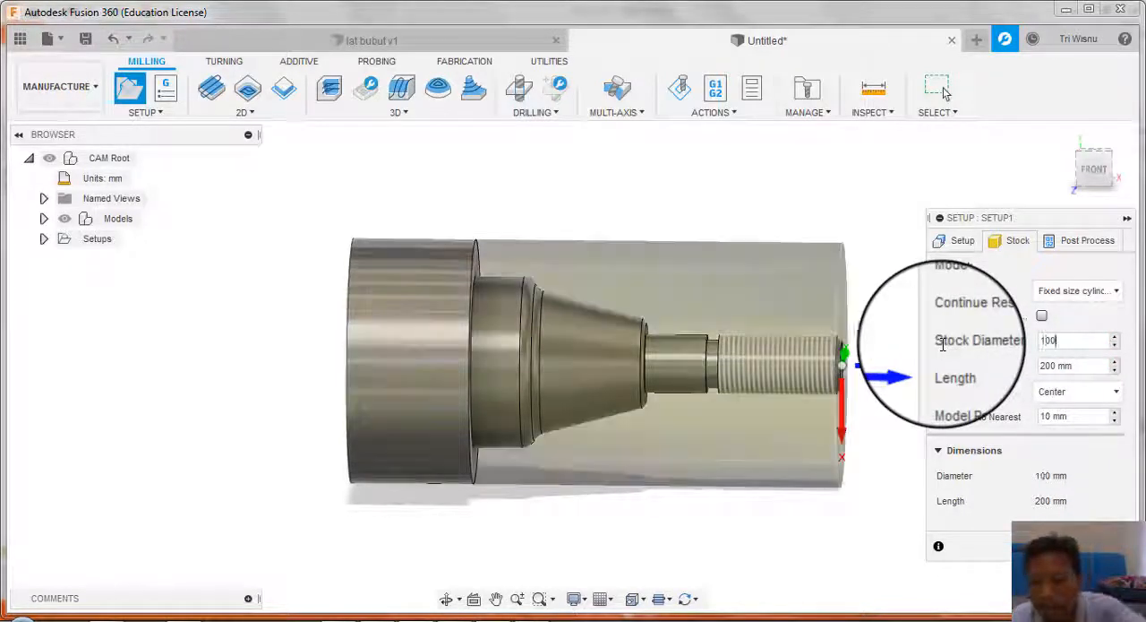
pyautogui.doubleClick(1084, 366)
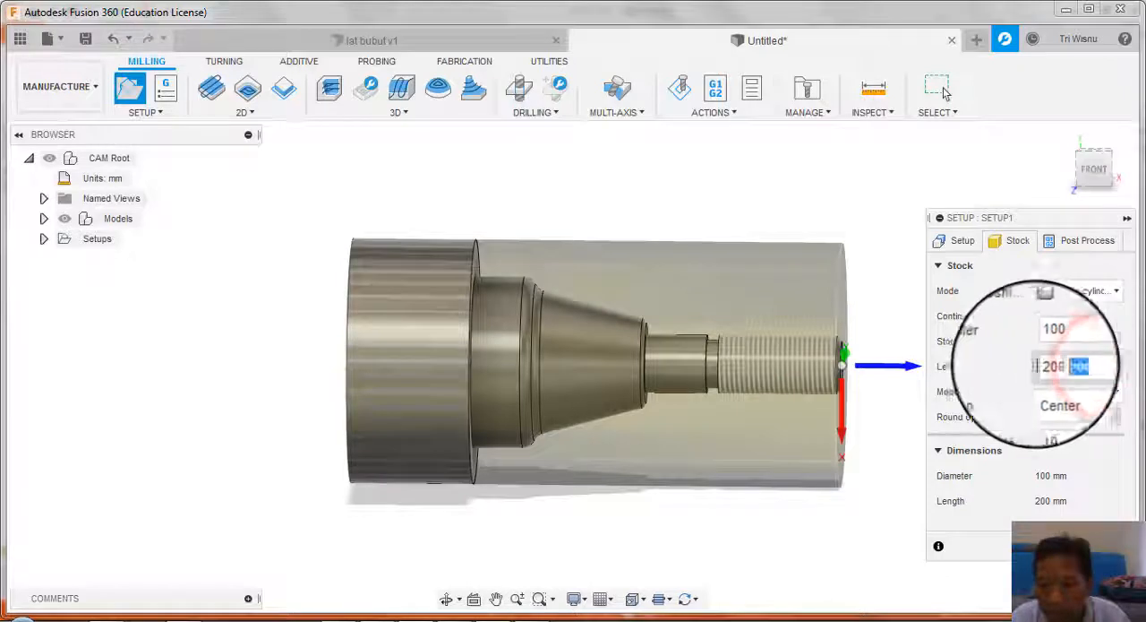
pyautogui.write('2')
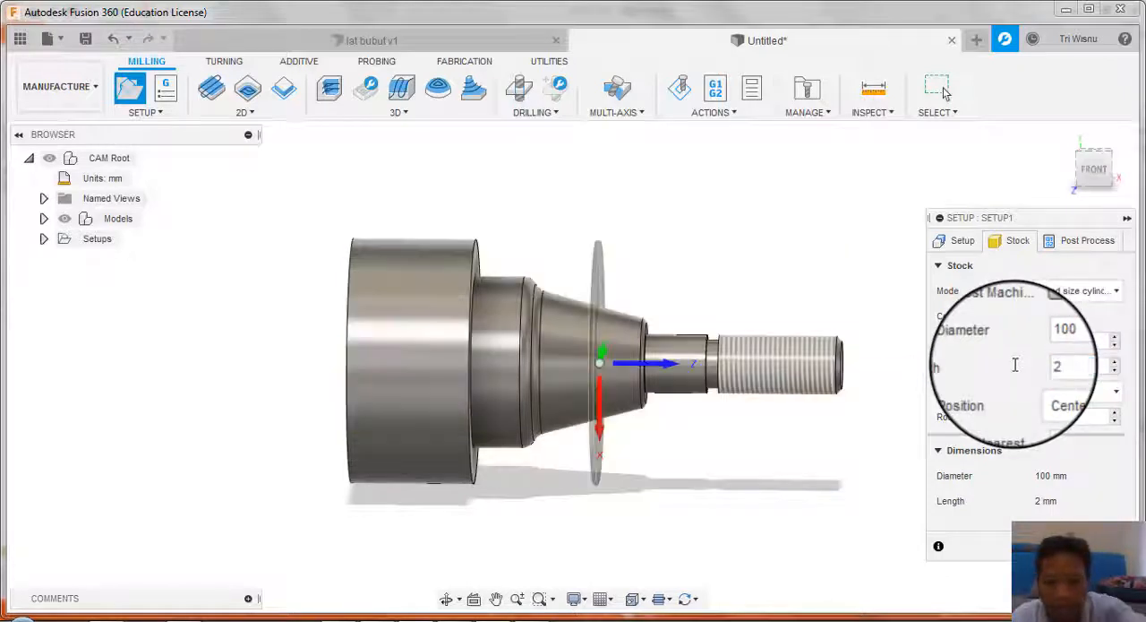
pyautogui.write('05')
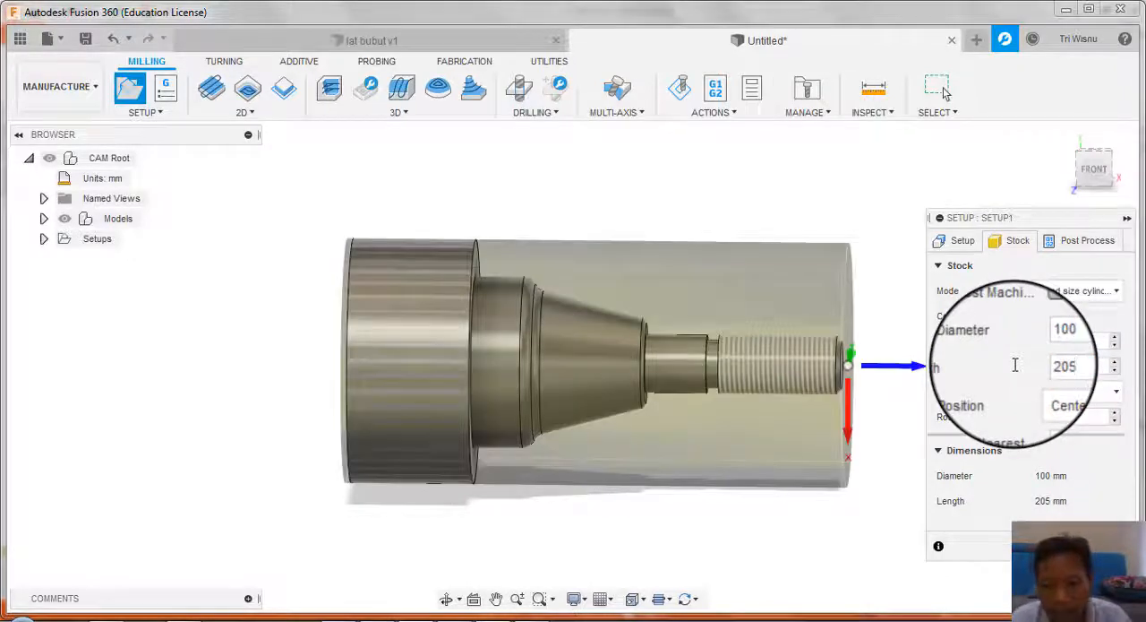
pyautogui.scroll(5, 846, 332)
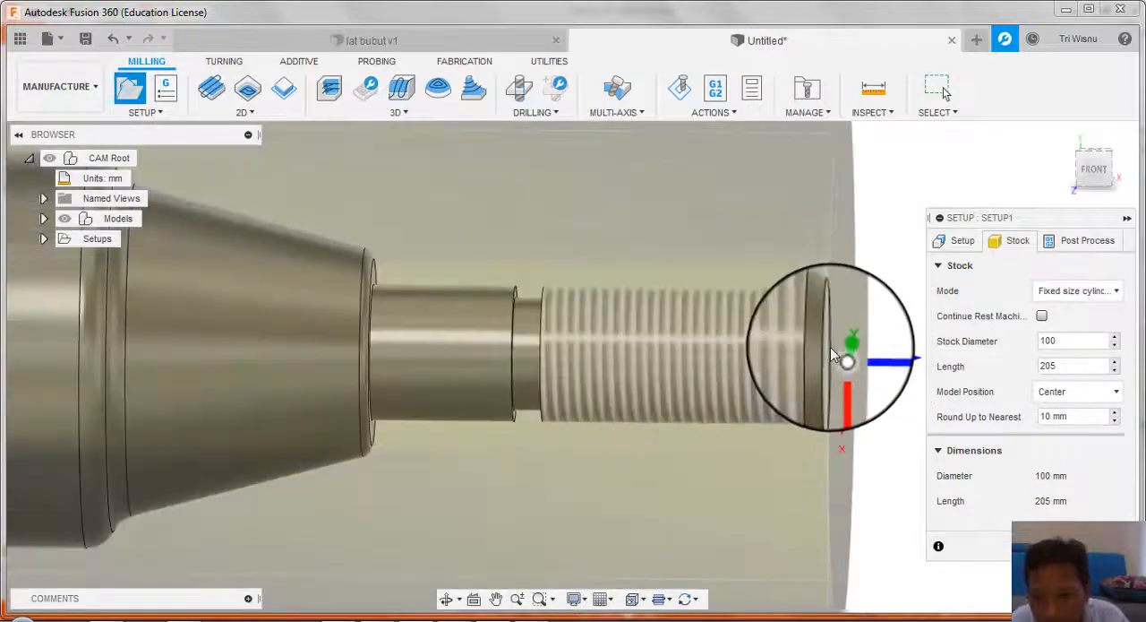
# Step: Keep the model centred in the cylindrical stock and finish the turning setup with its origin at the stock front
pyautogui.scroll(-5, 833, 354)
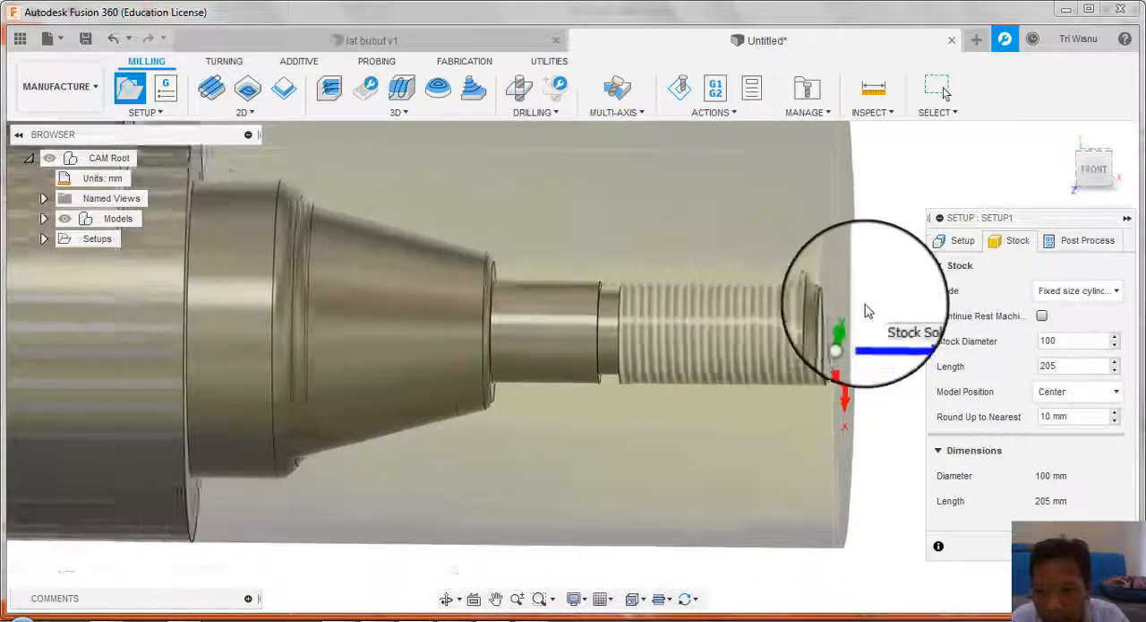
pyautogui.scroll(-2, 867, 311)
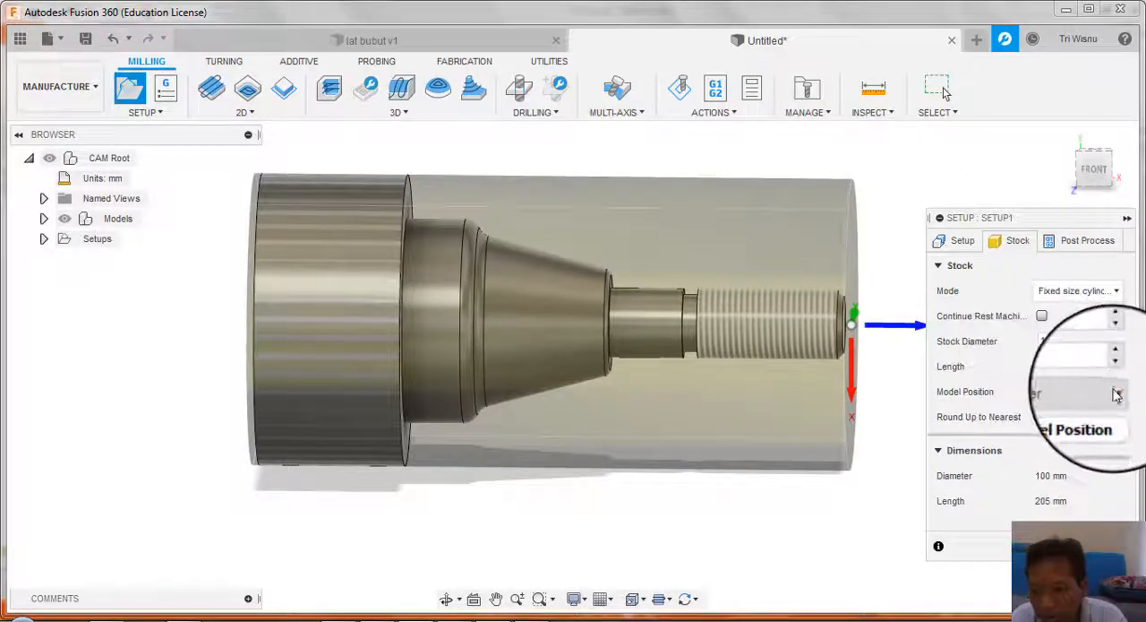
pyautogui.click(1116, 391)
pyautogui.click(1039, 392)
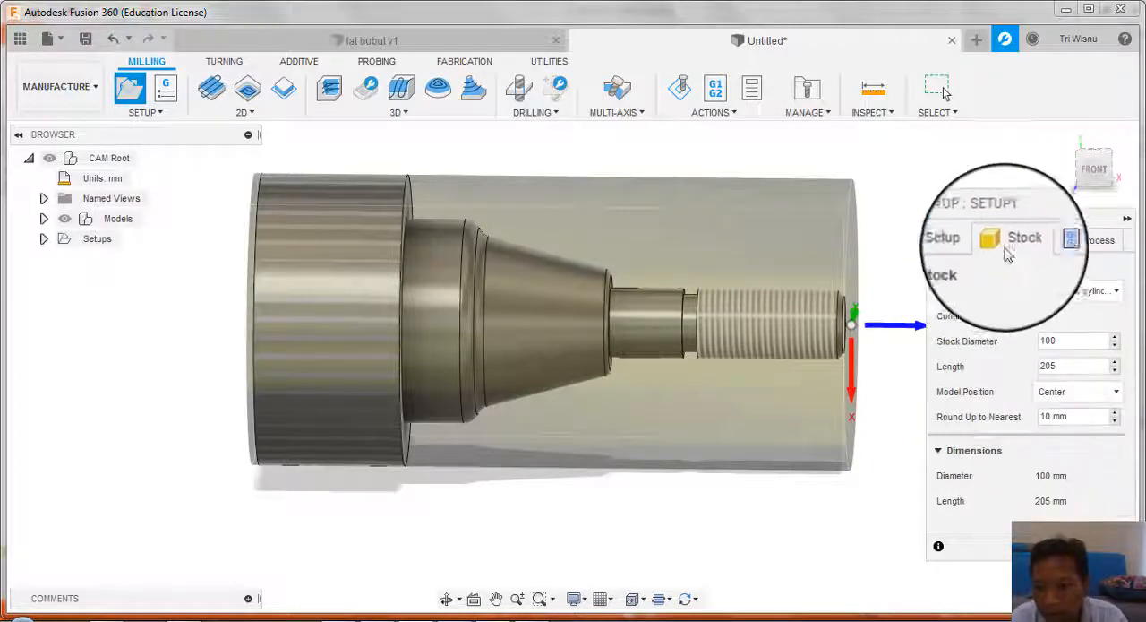
pyautogui.click(1061, 240)
pyautogui.click(954, 240)
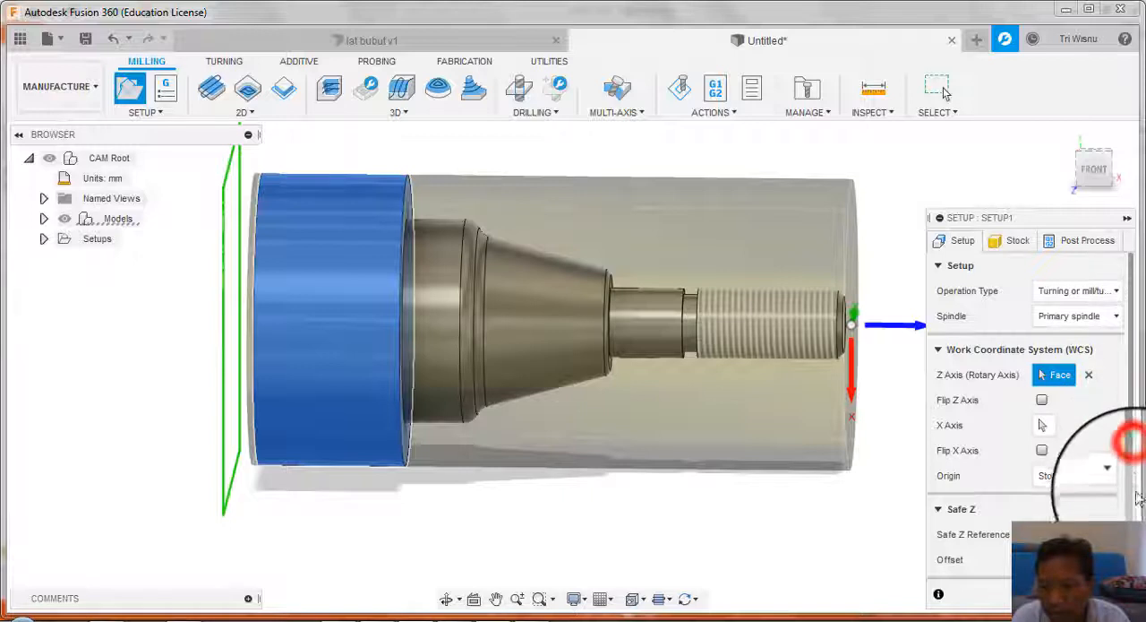
pyautogui.scroll(-4, 1131, 477)
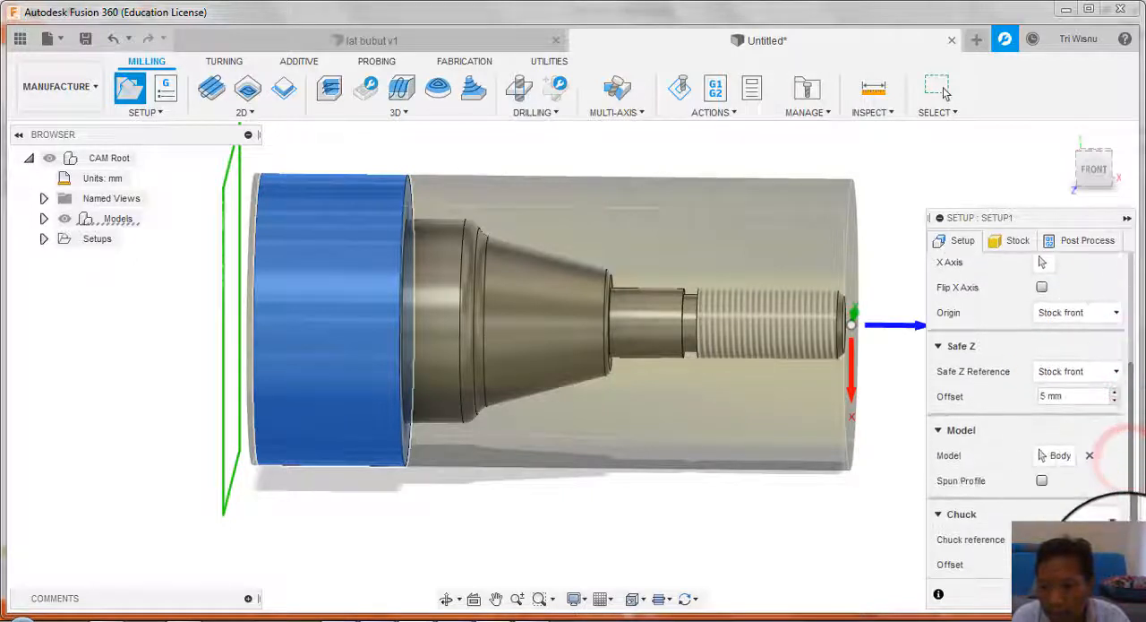
pyautogui.click(1025, 596)
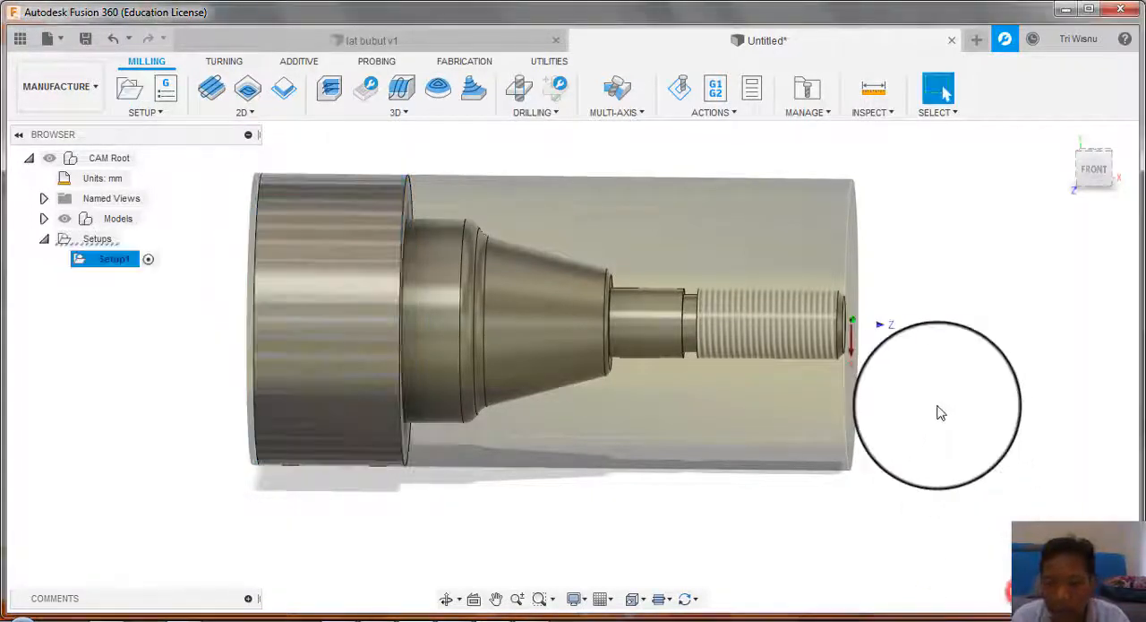
# Step: Examine the stock around the shaft and the position of the work origin at the threaded end
pyautogui.scroll(-3, 674, 309)
pyautogui.scroll(-2, 825, 262)
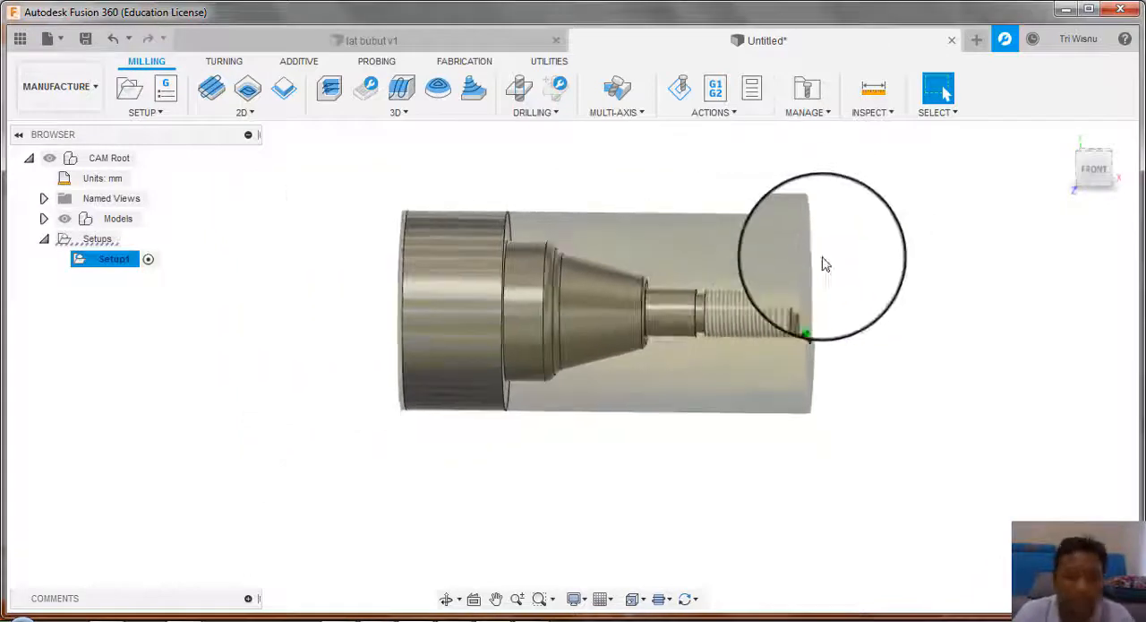
pyautogui.scroll(3, 790, 287)
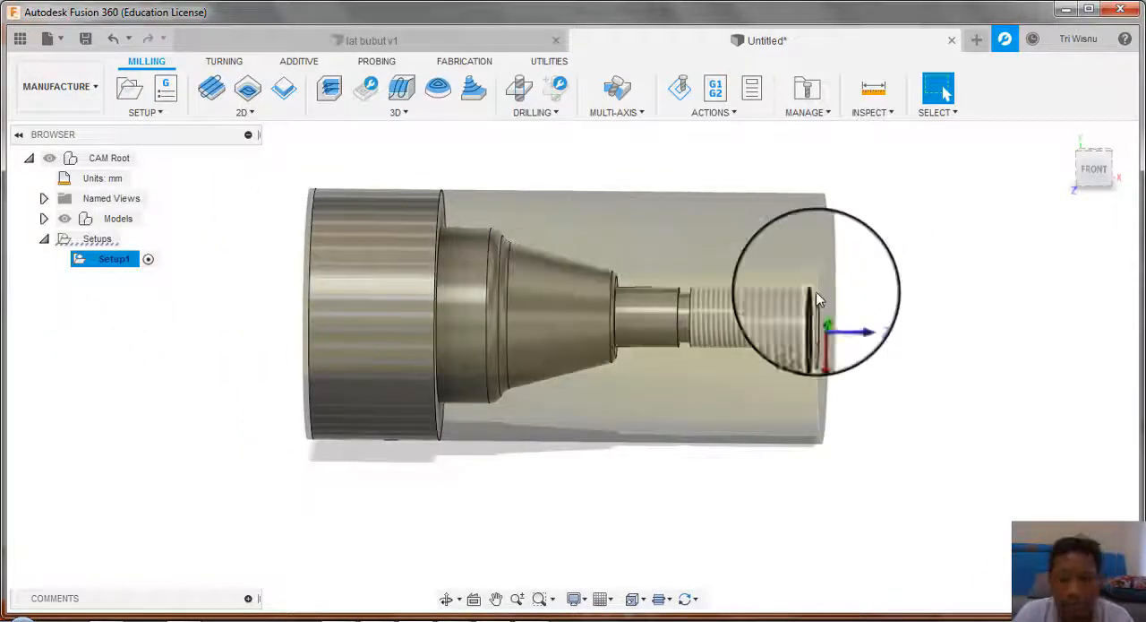
pyautogui.scroll(-1, 817, 299)
pyautogui.scroll(1, 817, 299)
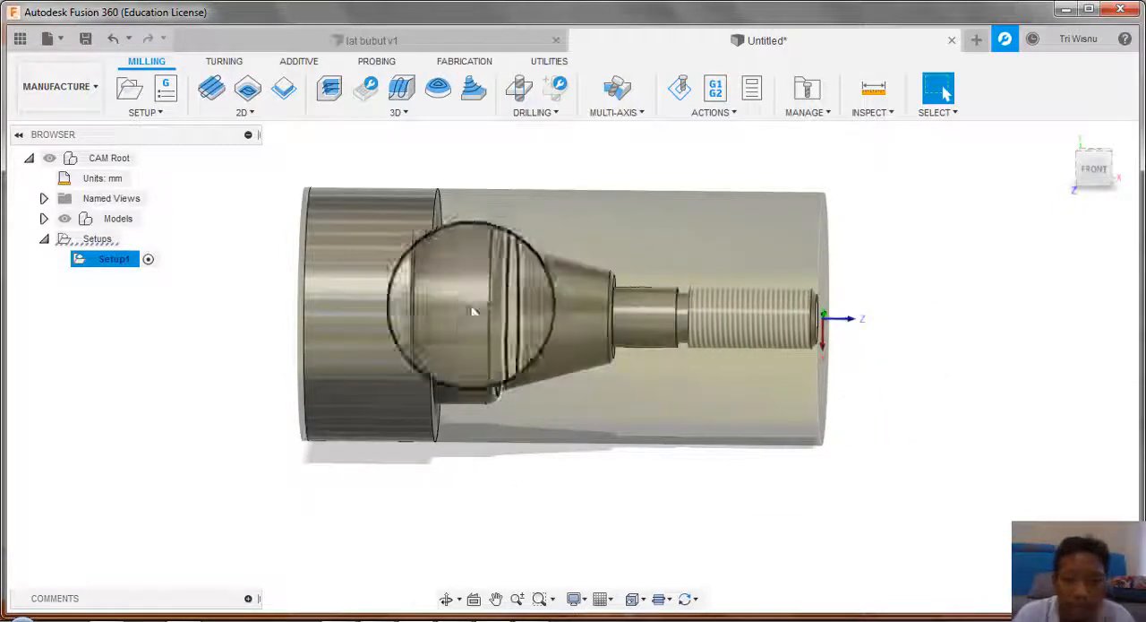
pyautogui.scroll(1, 813, 341)
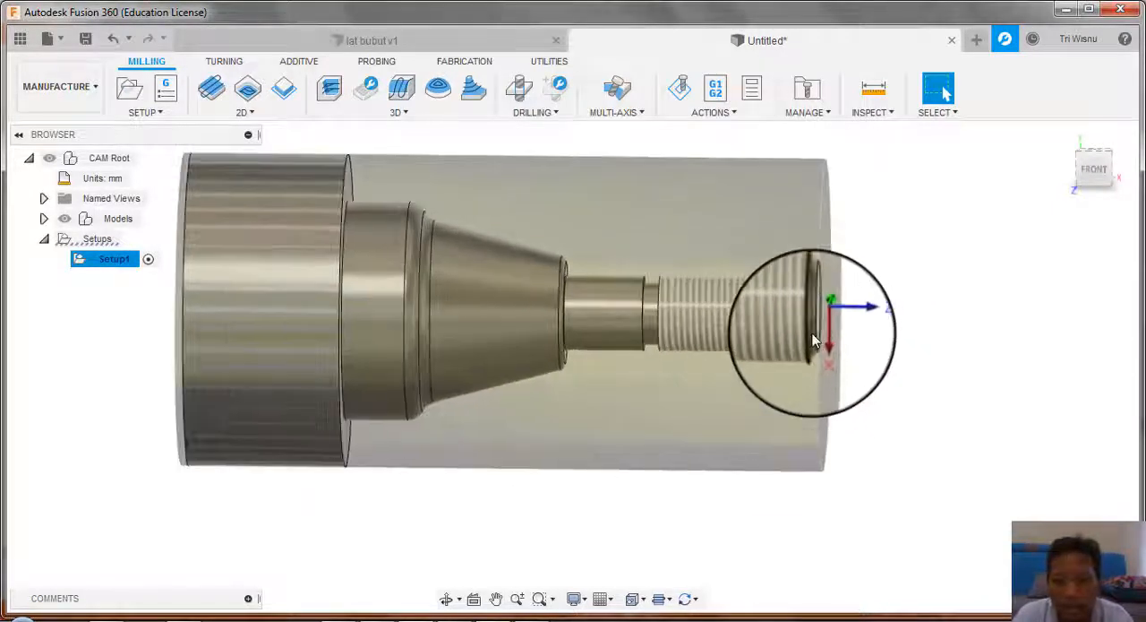
pyautogui.scroll(-1, 813, 340)
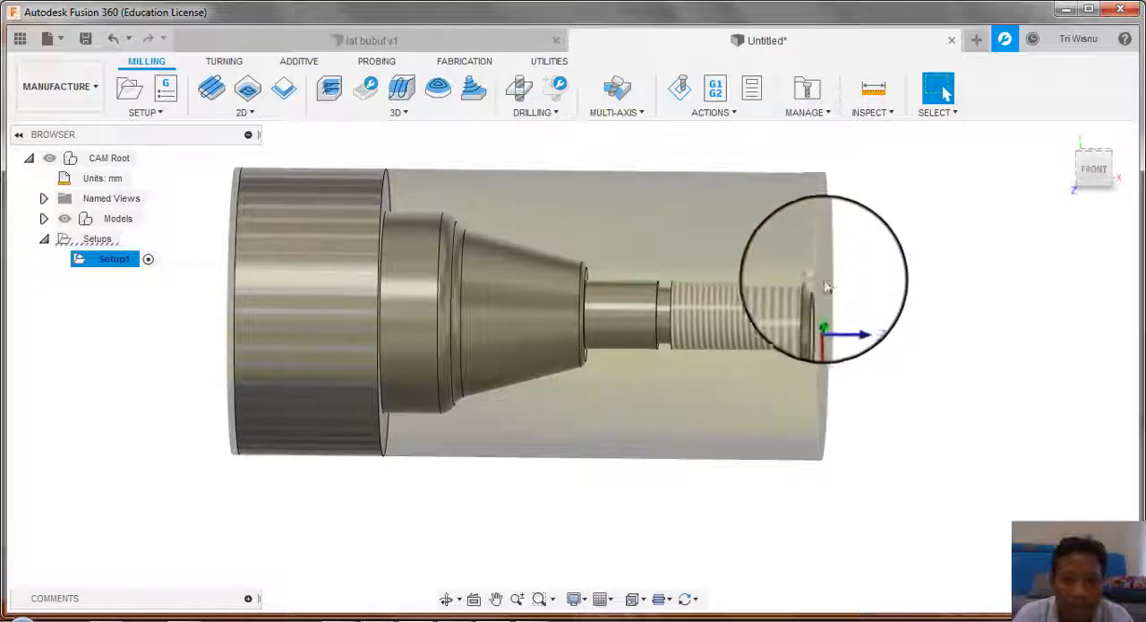
pyautogui.scroll(-1, 826, 305)
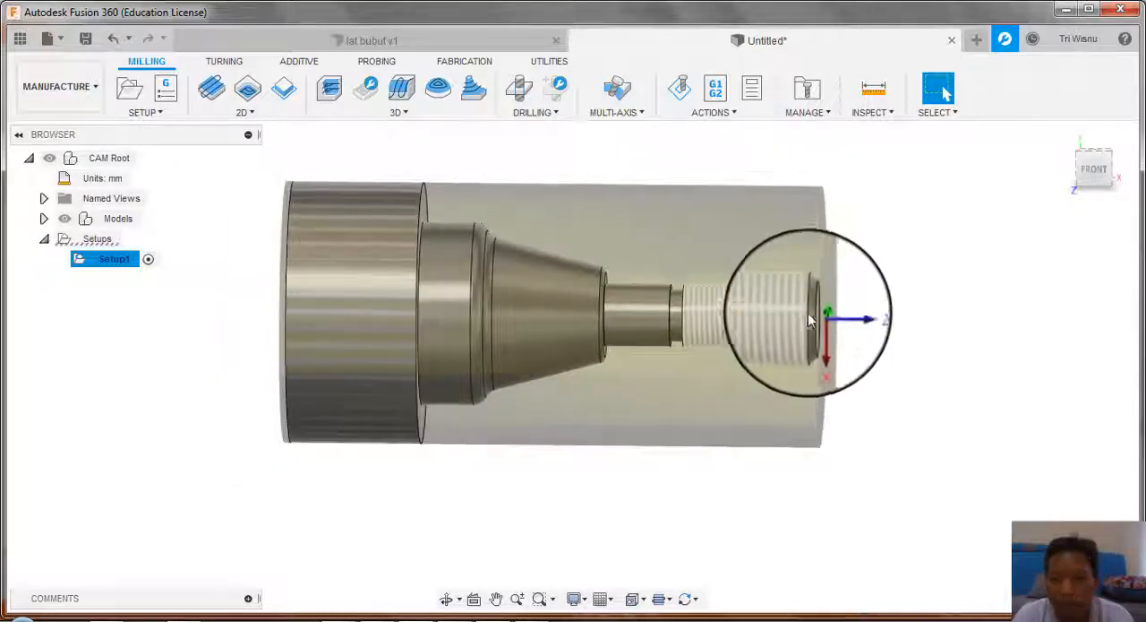
pyautogui.scroll(1, 826, 307)
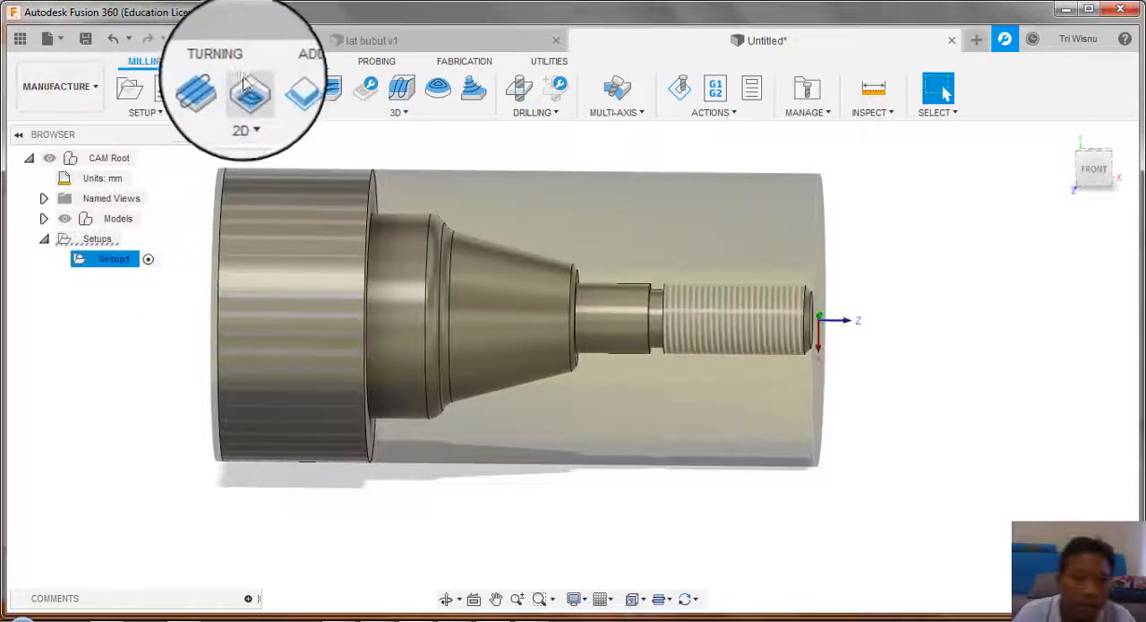
# Step: Start a turning Face operation and create a general turning tool for it with an 80-degree diamond carbide insert and 0.80 mm corner radius
pyautogui.click(219, 60)
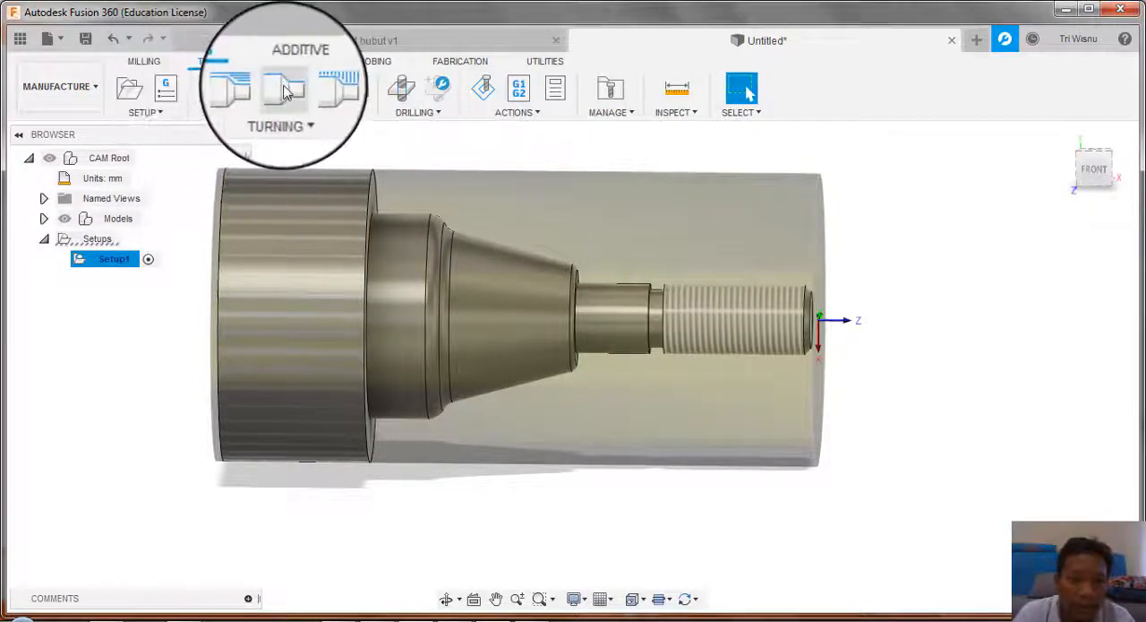
pyautogui.click(218, 93)
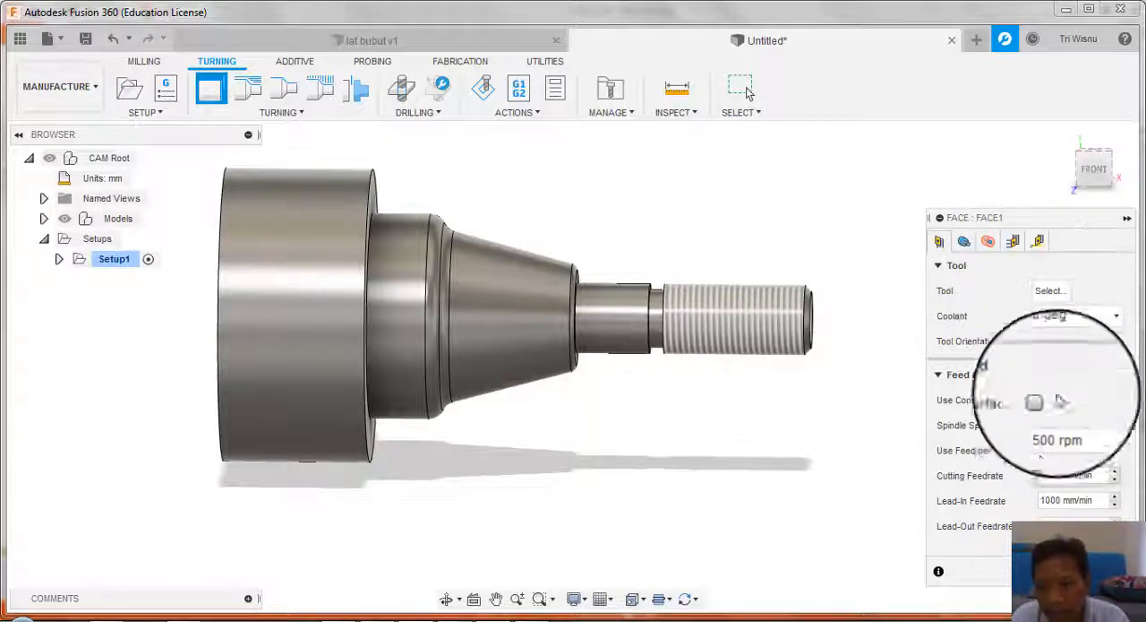
pyautogui.click(1059, 299)
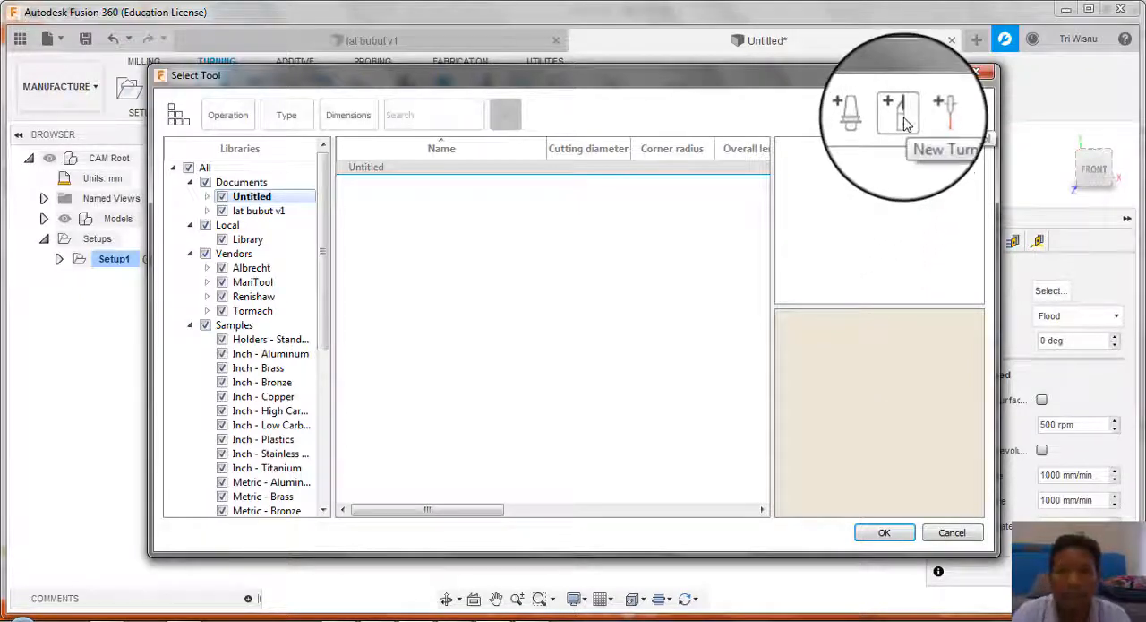
pyautogui.click(903, 118)
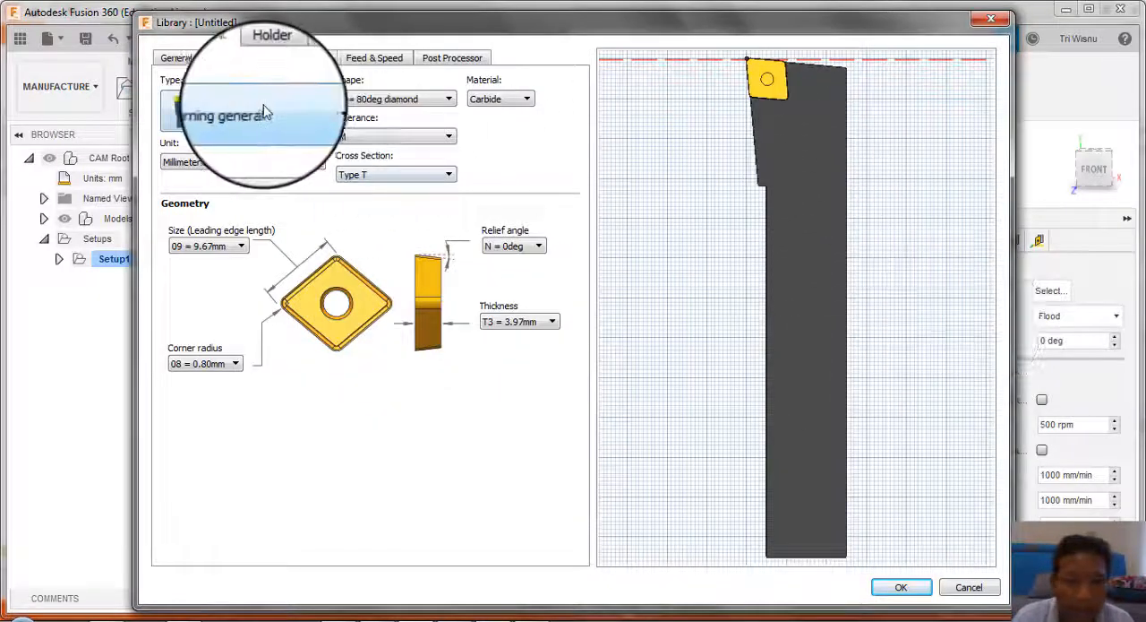
pyautogui.click(298, 114)
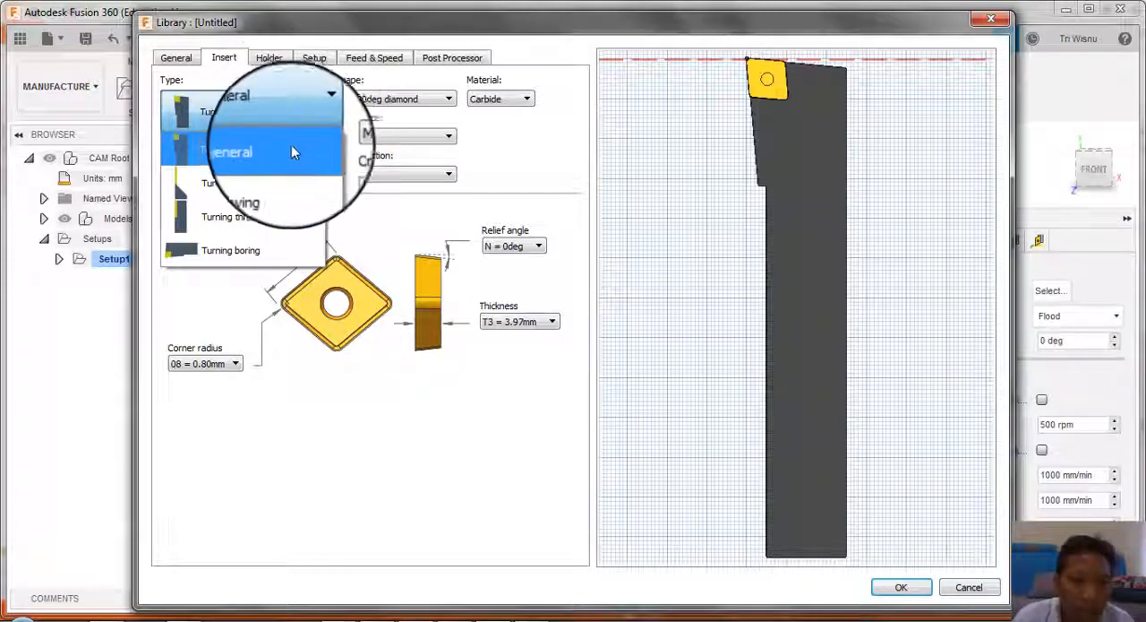
pyautogui.click(268, 148)
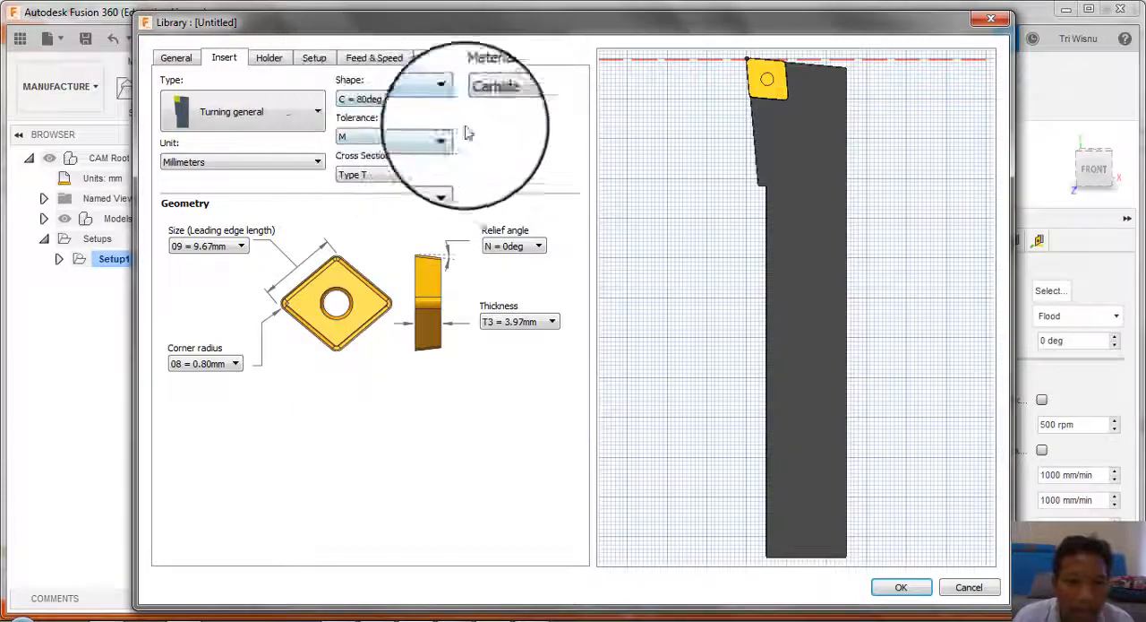
pyautogui.click(896, 590)
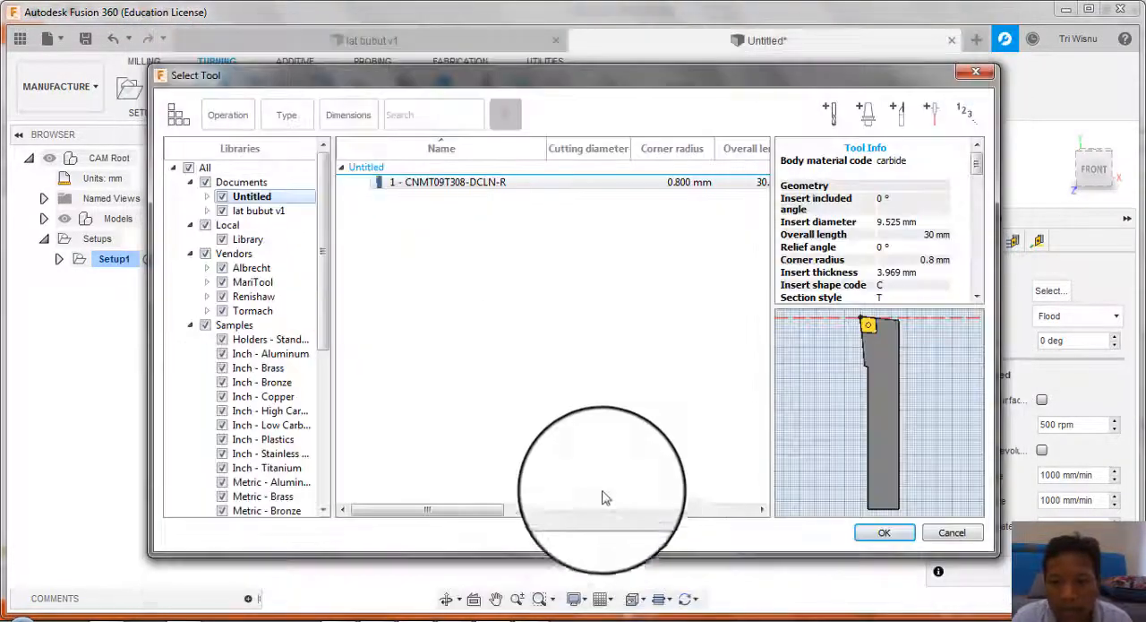
pyautogui.click(898, 535)
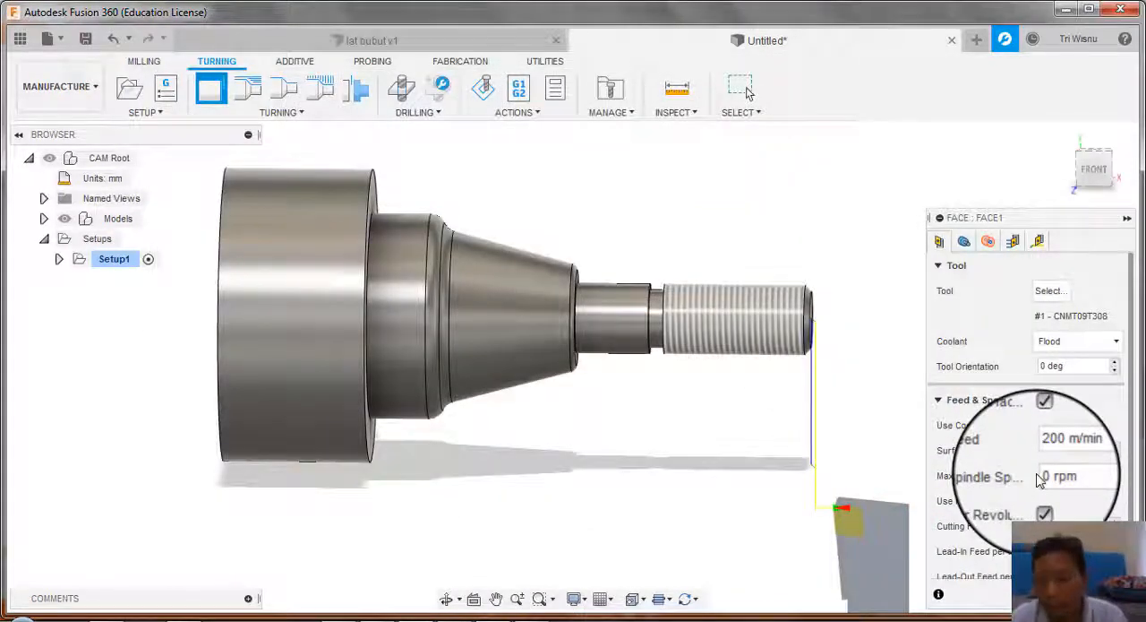
# Step: Set the Face operation's front offset to 2 mm from the model front
pyautogui.moveTo(1132, 324); pyautogui.dragTo(1138, 381)
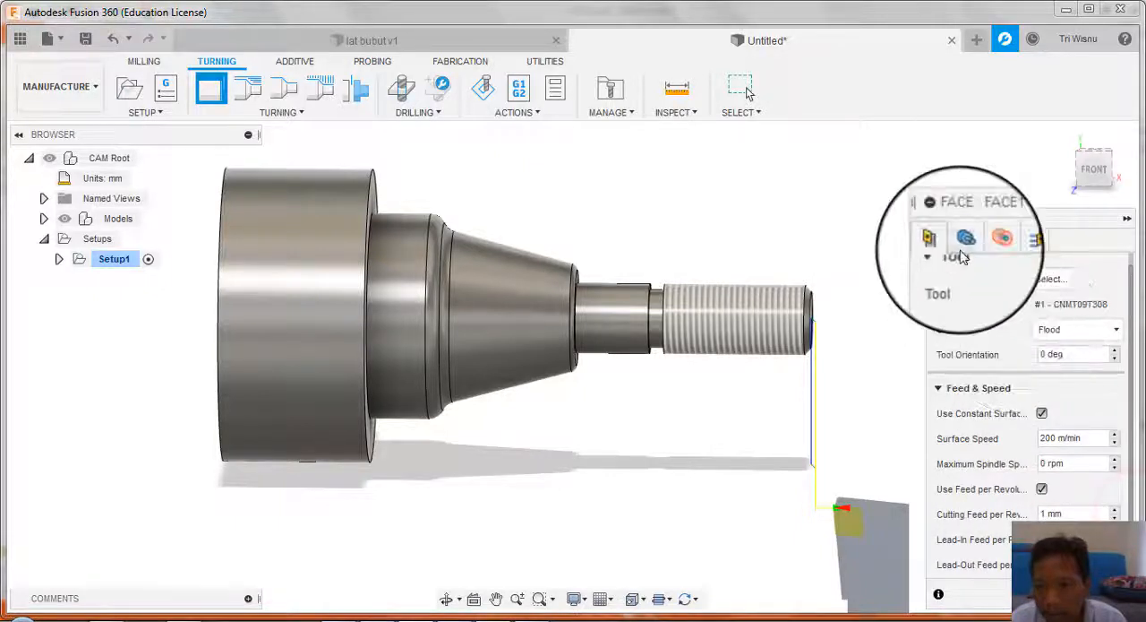
pyautogui.click(964, 241)
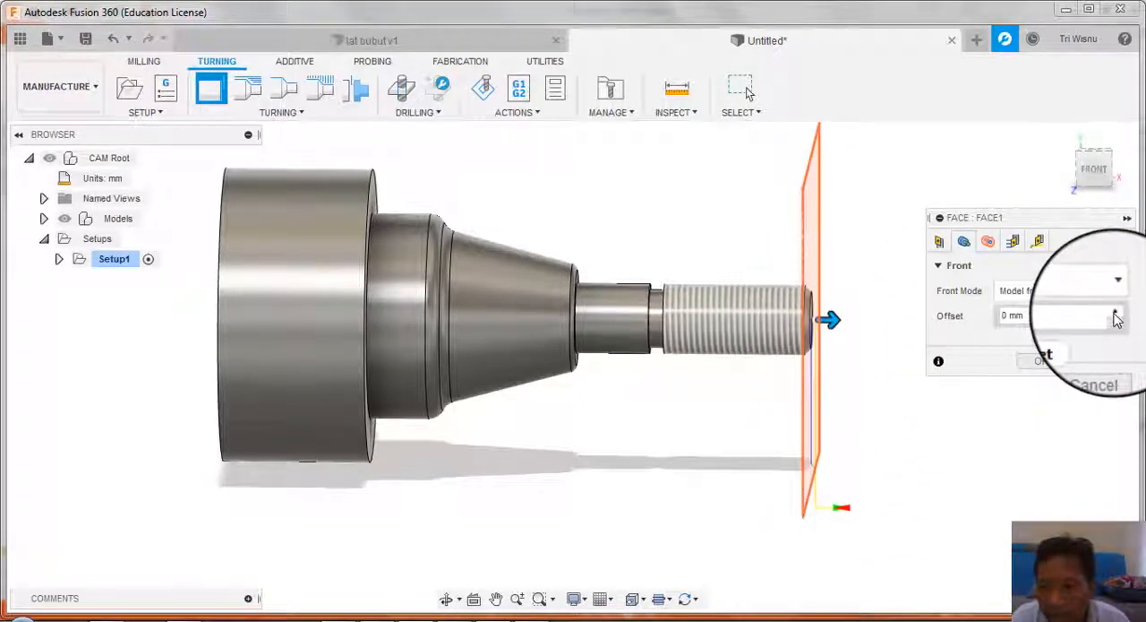
pyautogui.moveTo(1117, 320)
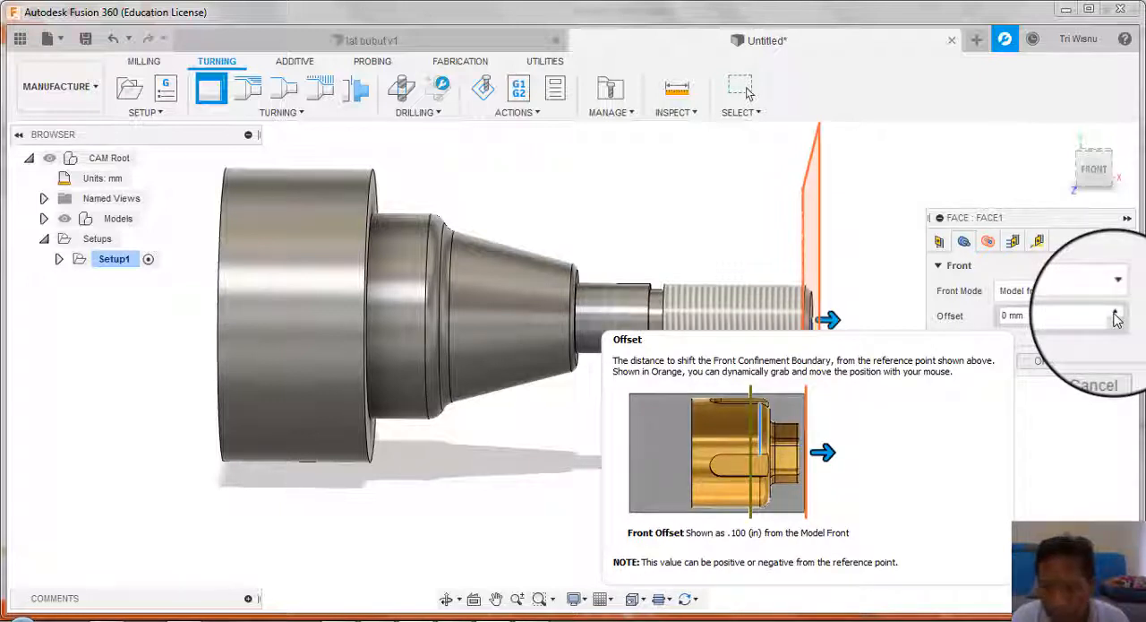
pyautogui.click(1115, 314)
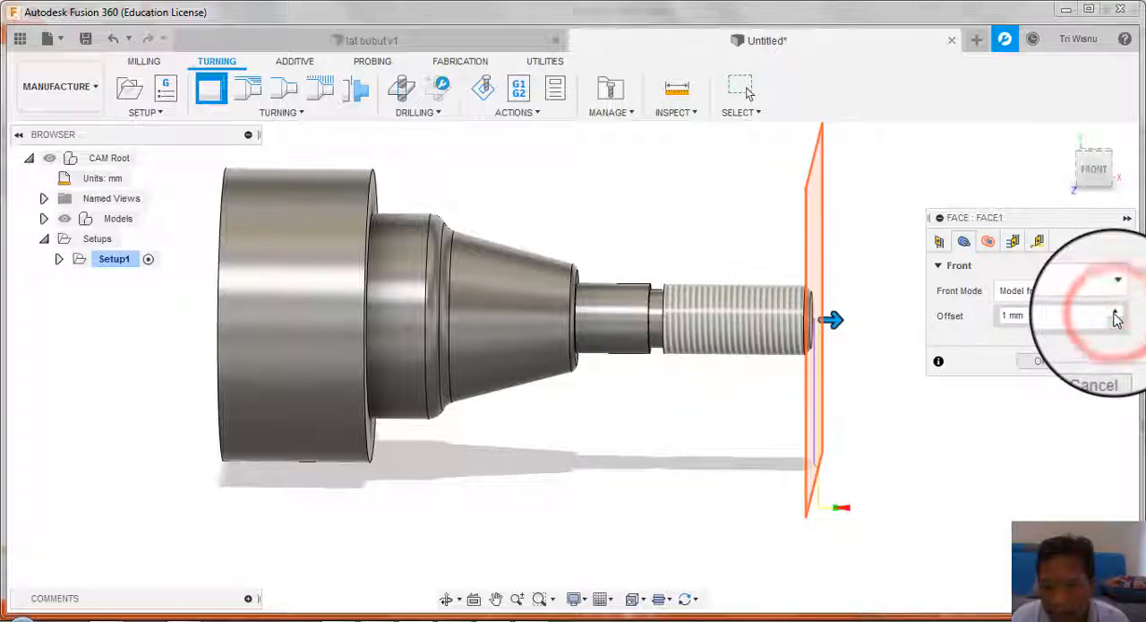
pyautogui.click(1115, 314)
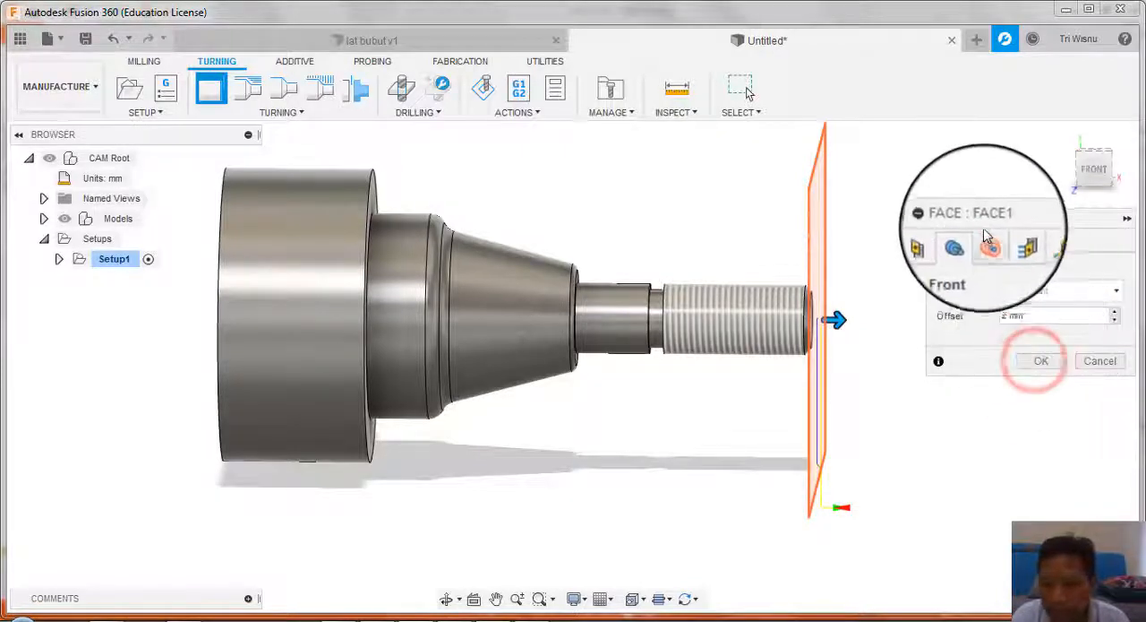
# Step: Check the Face operation's radii, passes and linking settings, keep them as they are, and create the toolpath
pyautogui.click(988, 241)
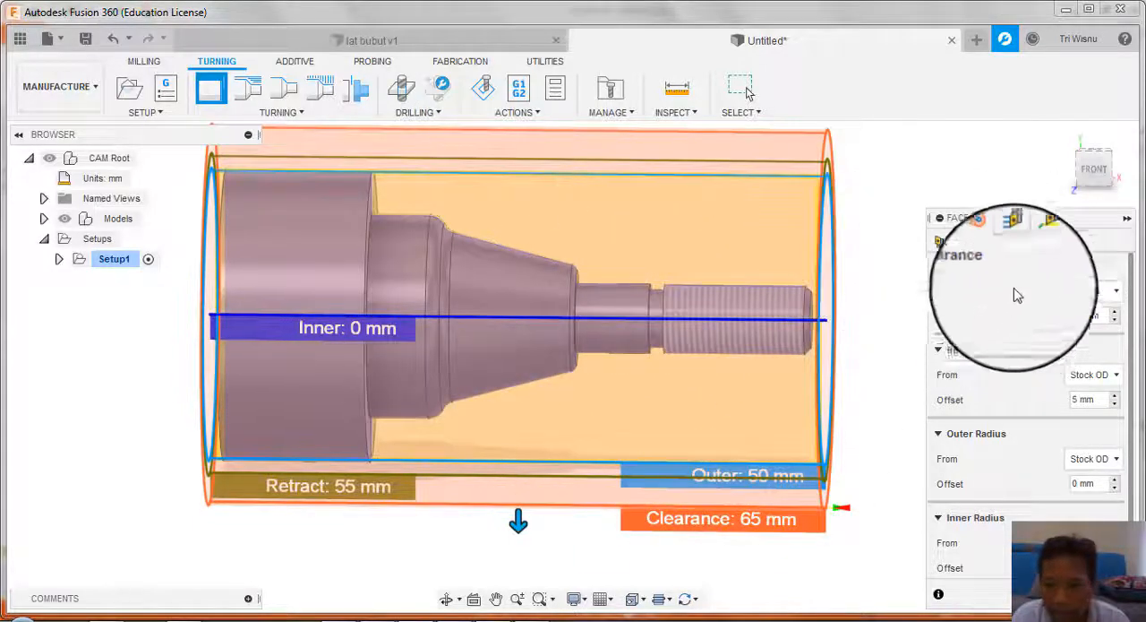
pyautogui.click(1012, 243)
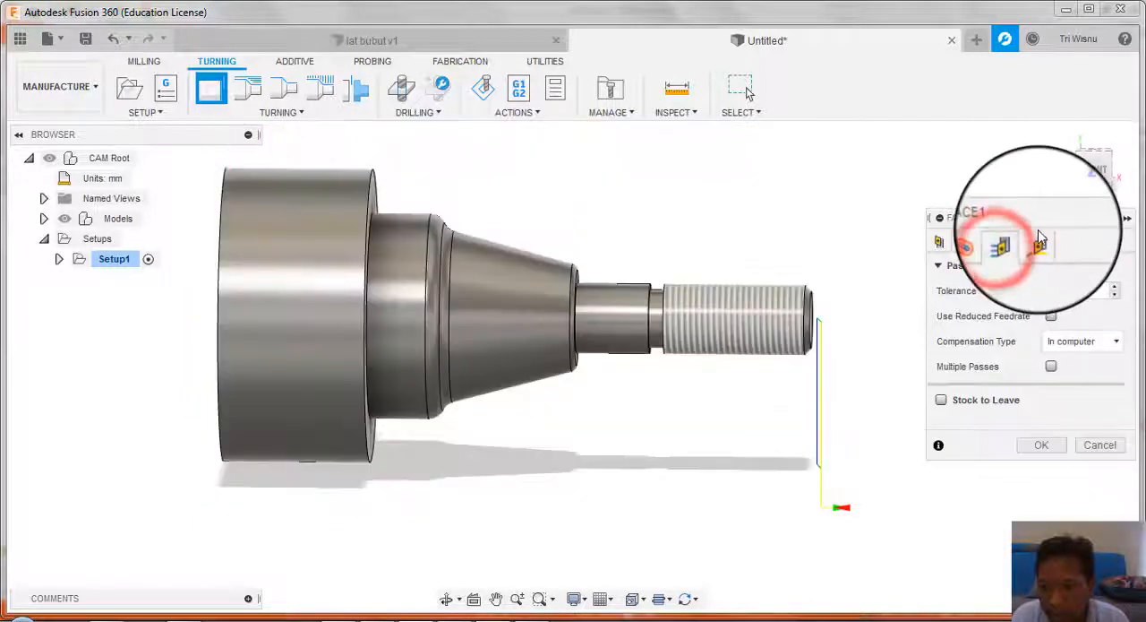
pyautogui.click(1040, 240)
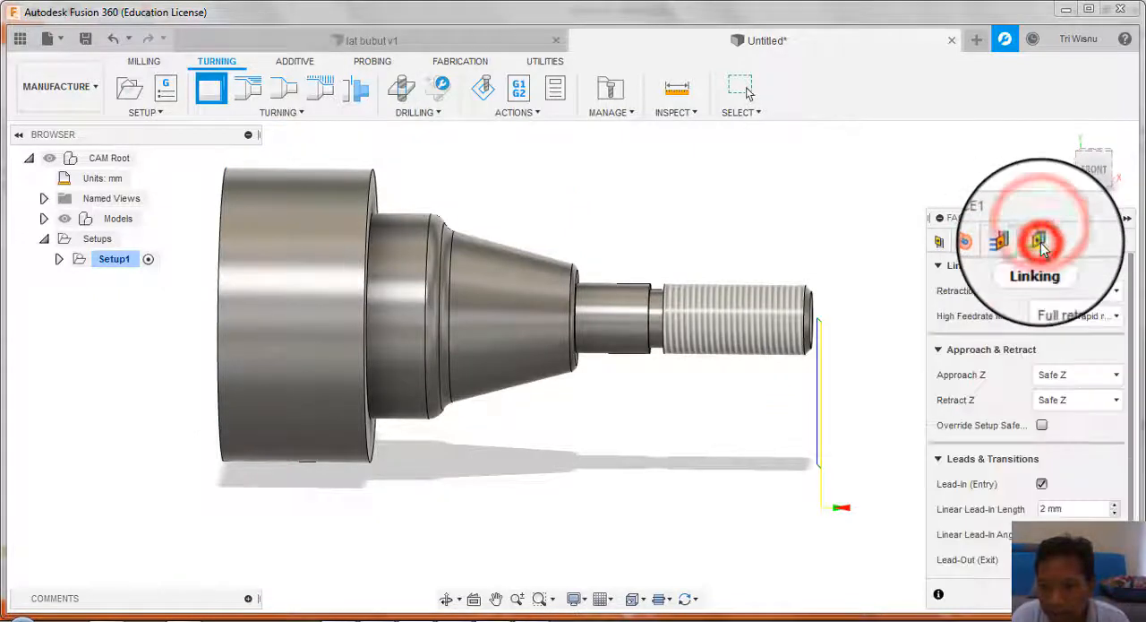
pyautogui.click(1011, 591)
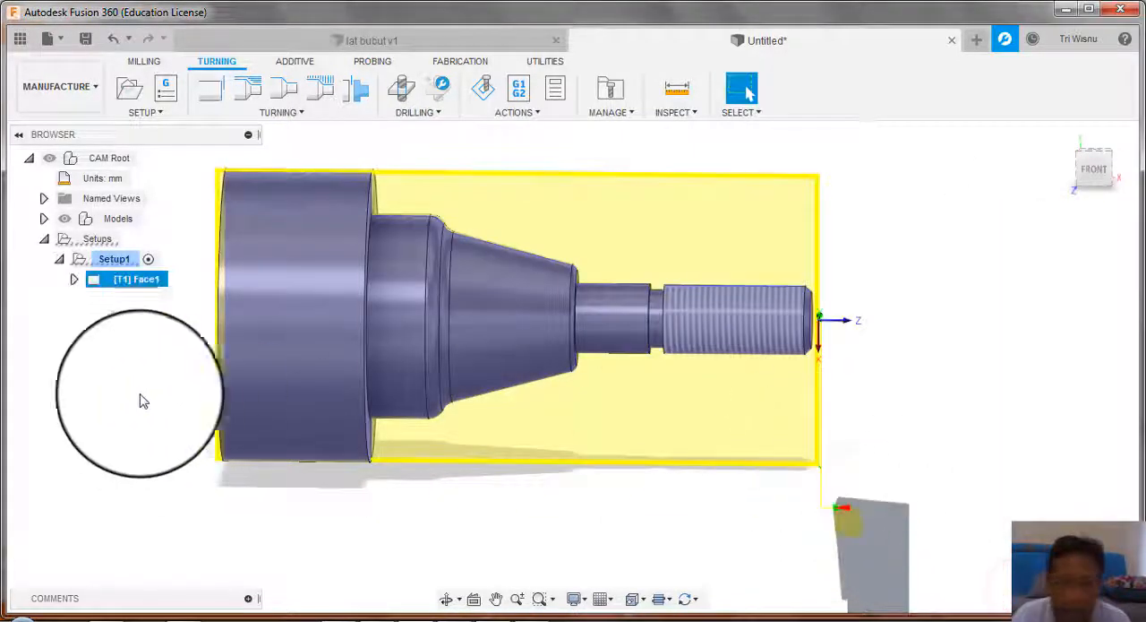
# Step: Simulate the facing toolpath and play the material removal at the stock's front end
pyautogui.rightClick(135, 280)
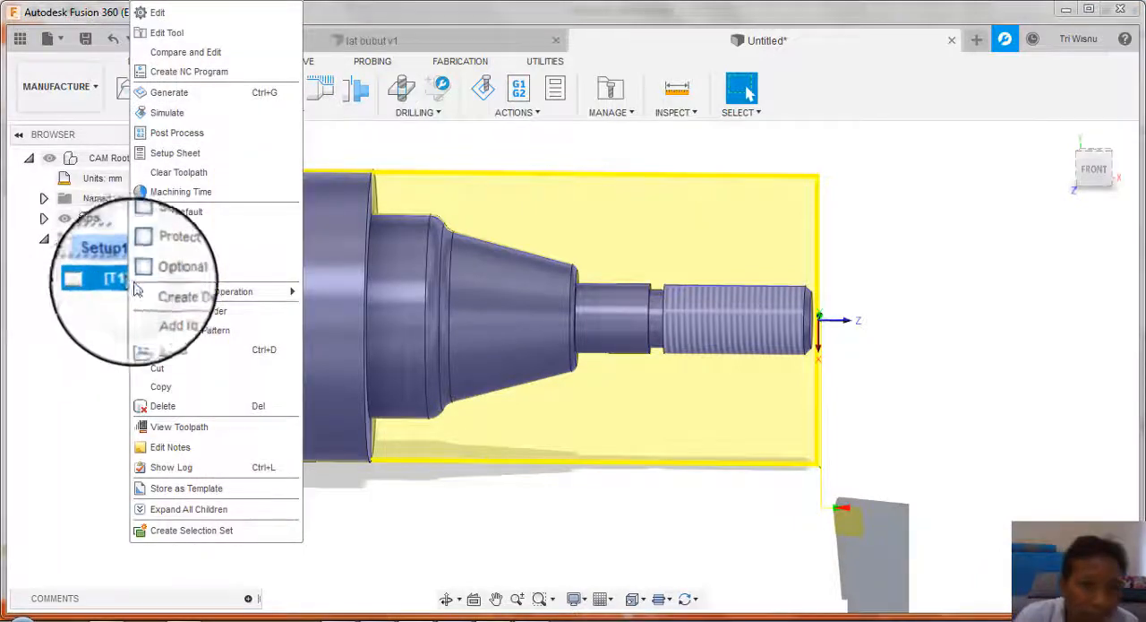
pyautogui.click(167, 113)
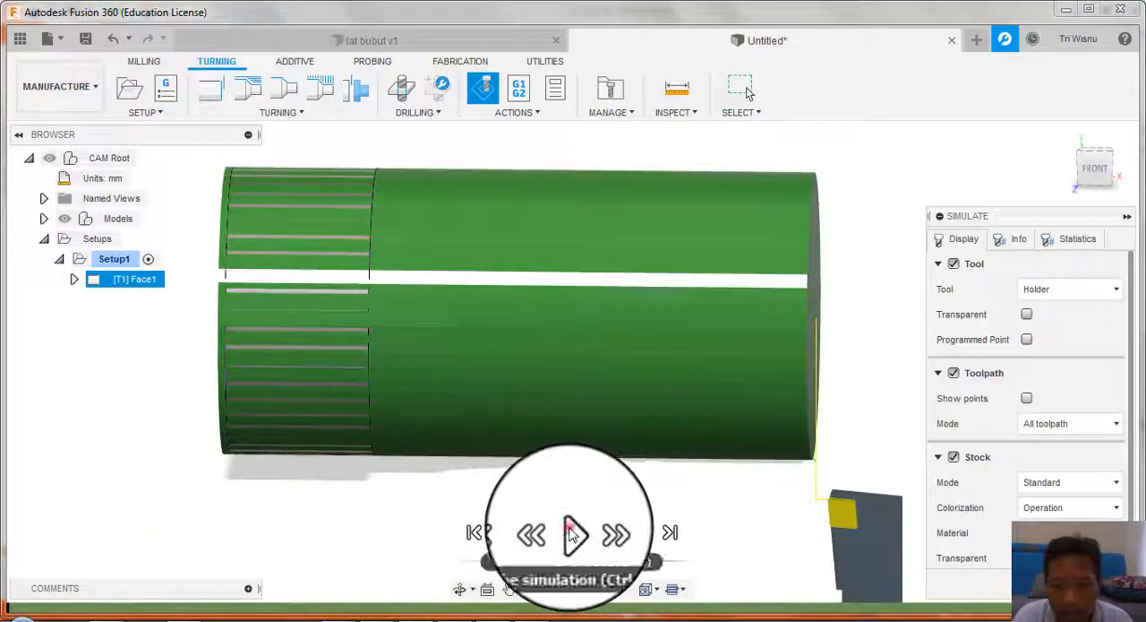
pyautogui.click(573, 533)
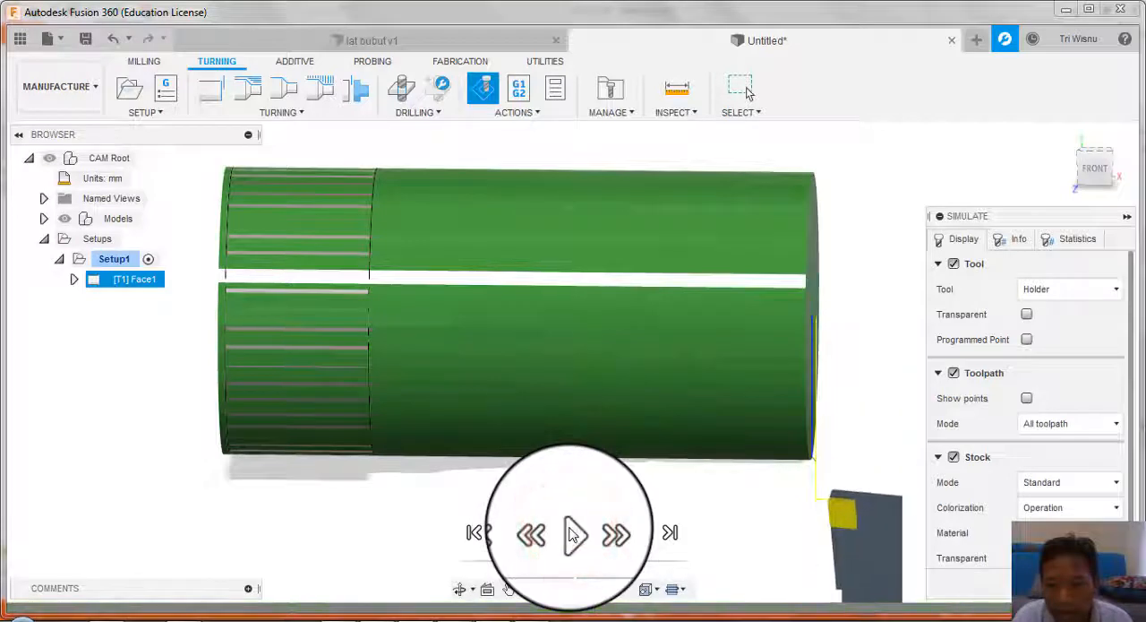
pyautogui.click(574, 548)
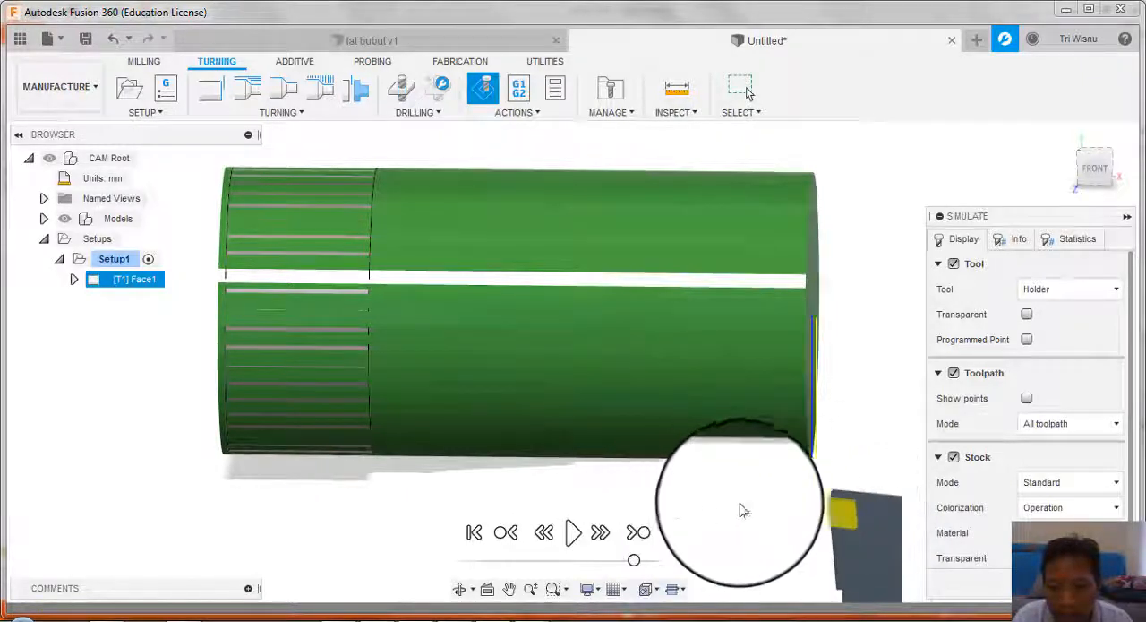
pyautogui.click(574, 543)
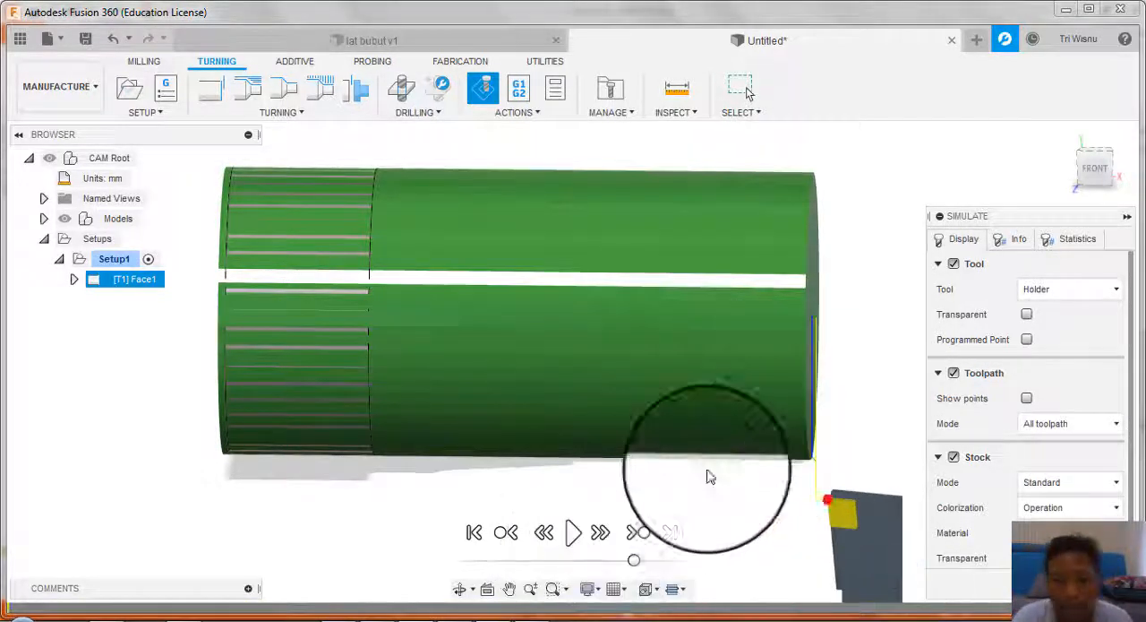
# Step: Exit the facing simulation, start a turning Profile Roughing operation and review its tool, outside profiling mode and feed and speed settings
pyautogui.click(1078, 578)
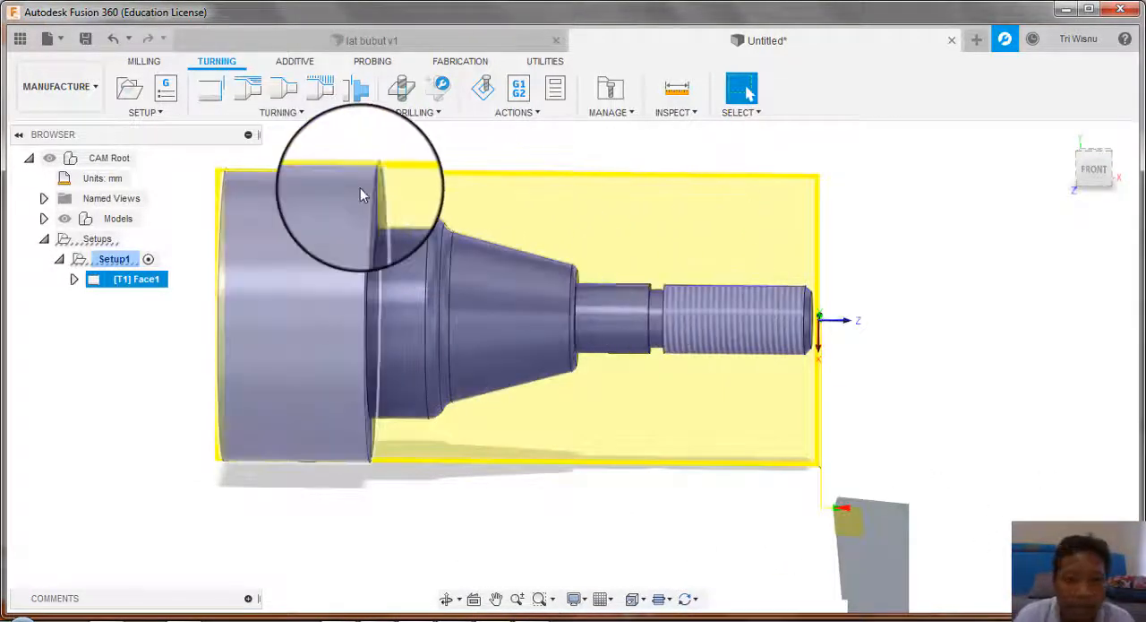
pyautogui.click(250, 89)
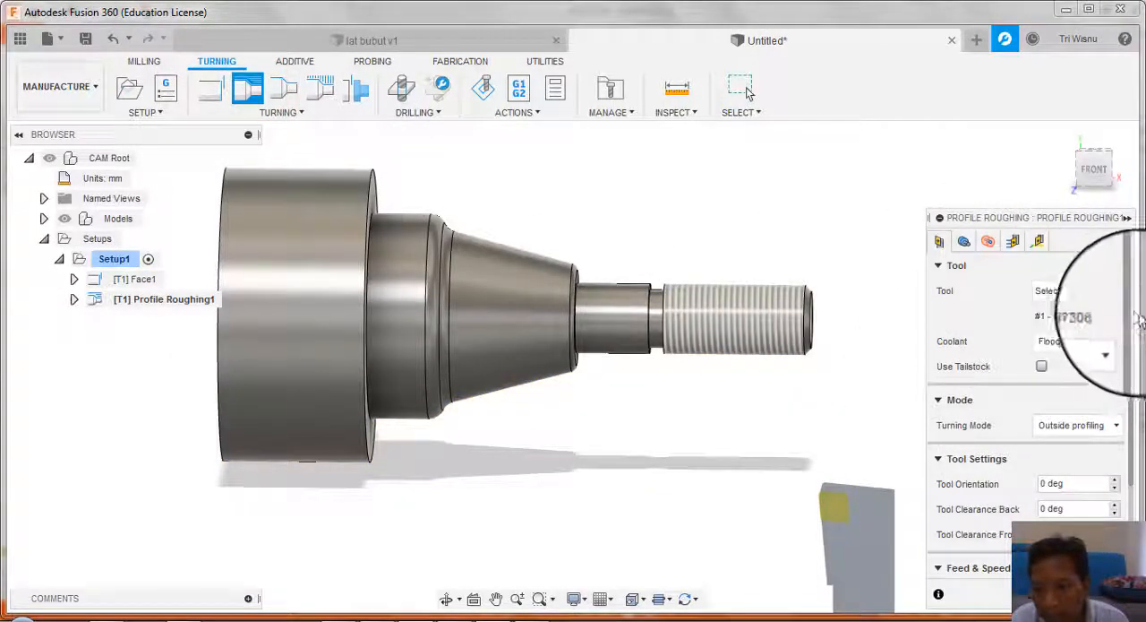
pyautogui.moveTo(1136, 309); pyautogui.dragTo(1132, 484)
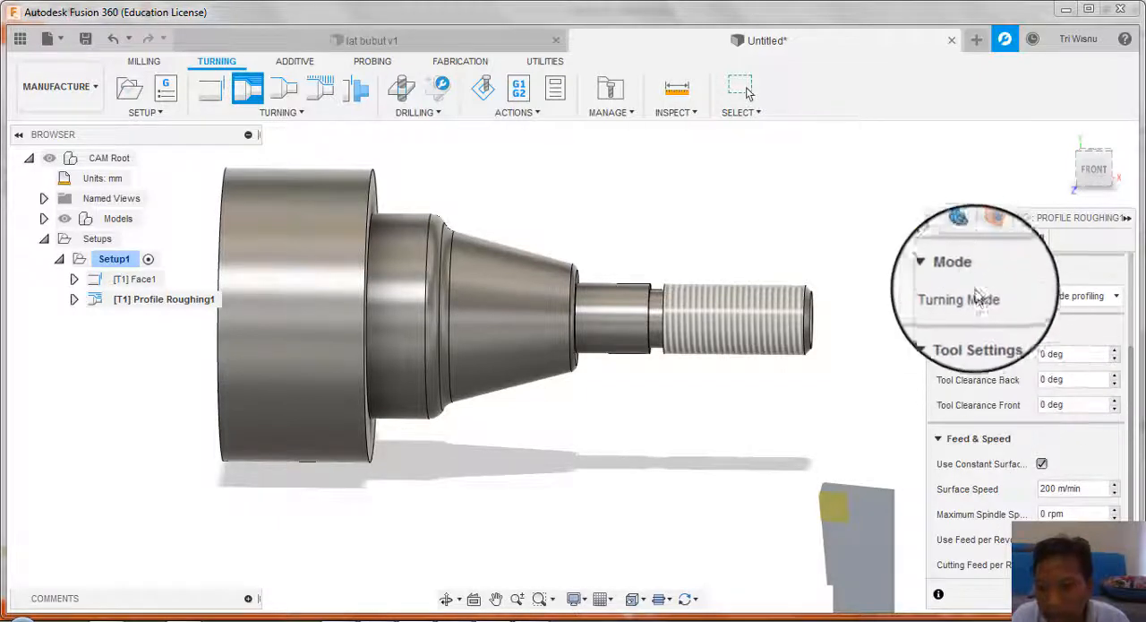
# Step: Check the Profile Roughing operation's geometry limits, radii and passes settings
pyautogui.click(964, 240)
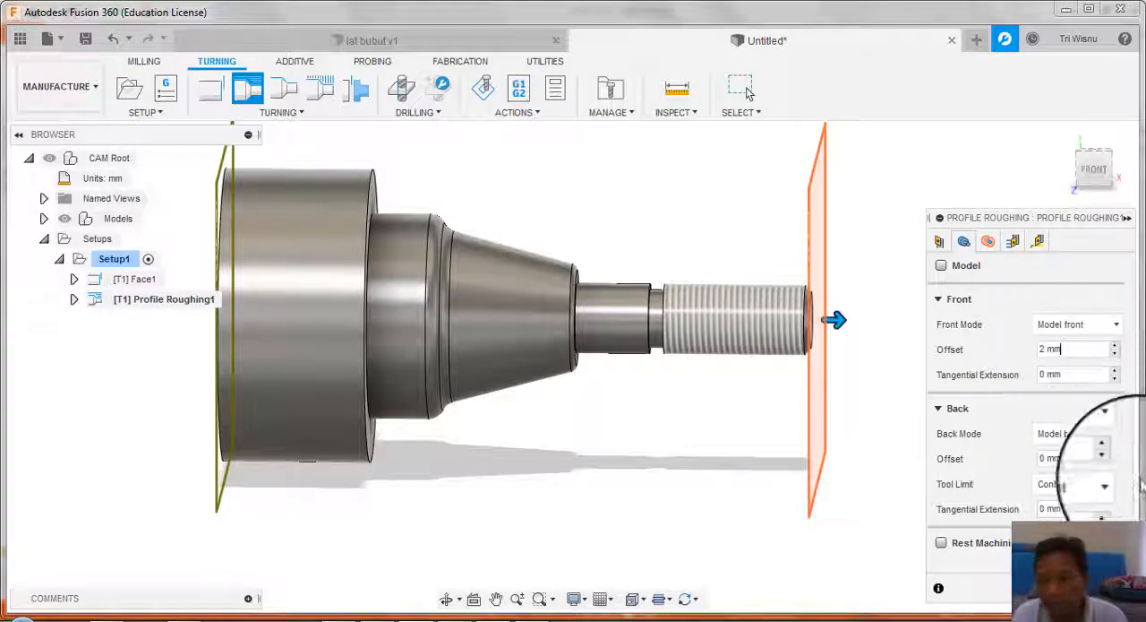
pyautogui.click(988, 244)
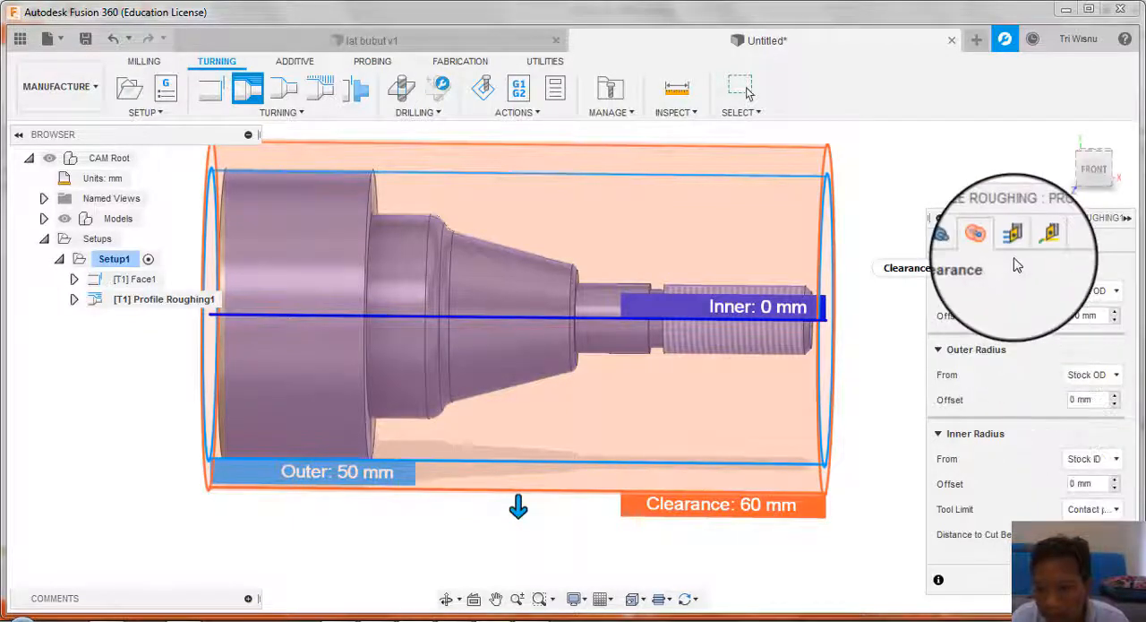
pyautogui.click(1013, 235)
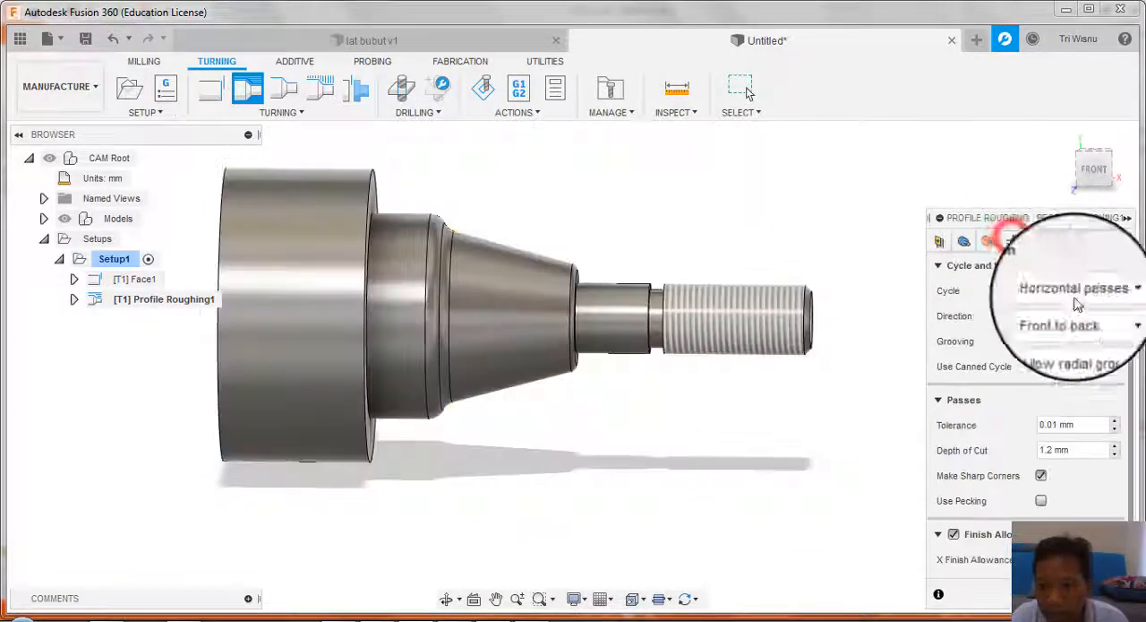
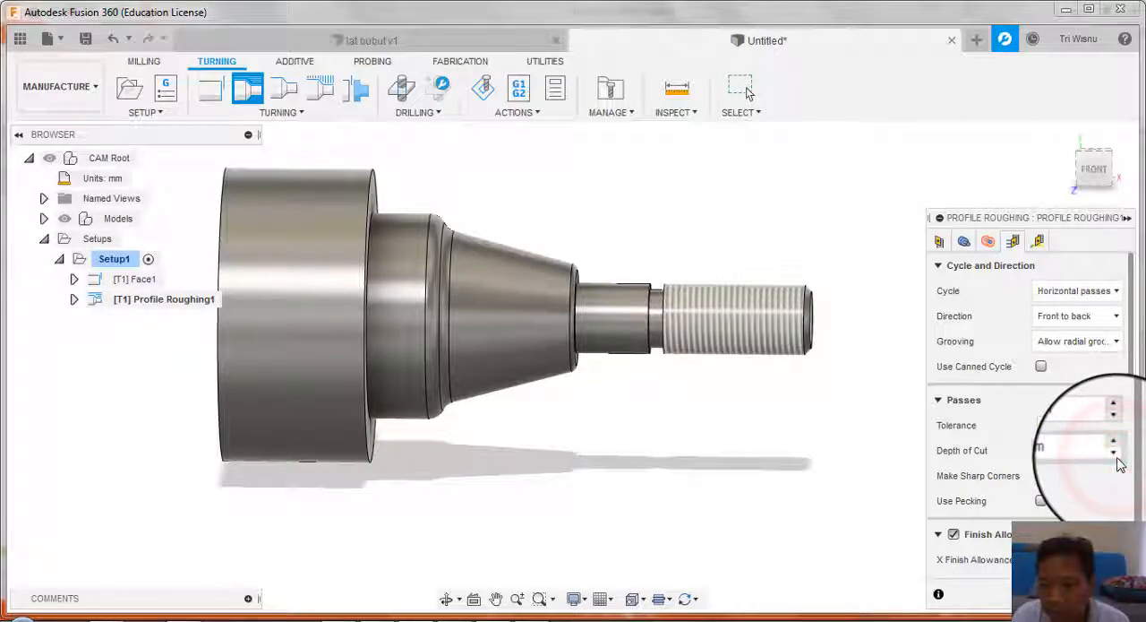
# Step: Set the Profile Roughing depth of cut to 1 mm, check the linking settings, and create the toolpath
pyautogui.click(1117, 458)
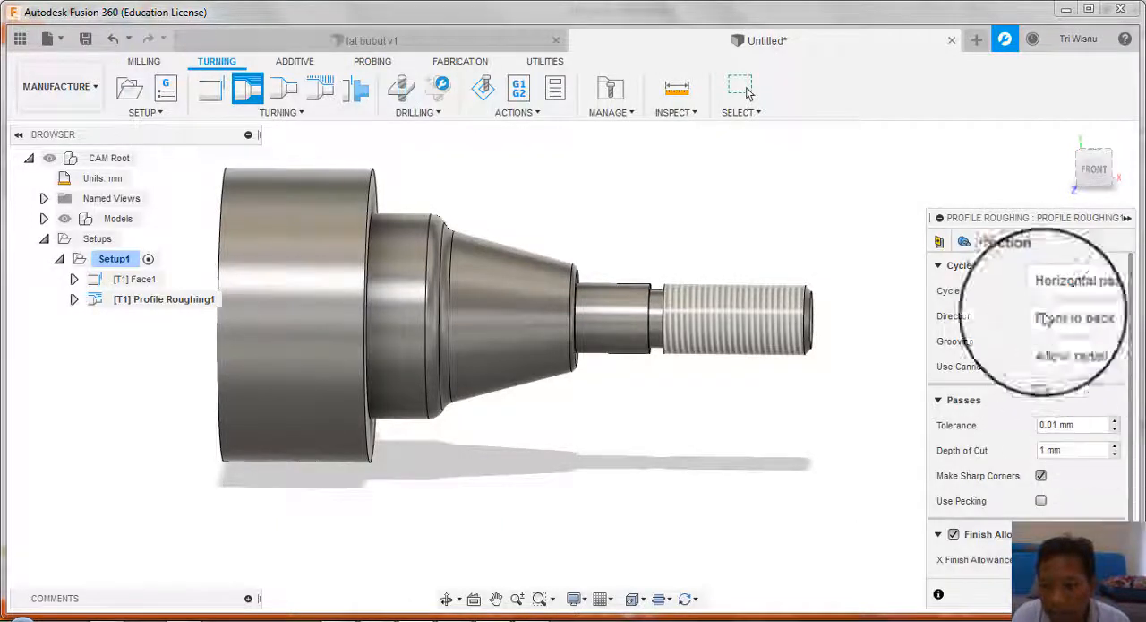
pyautogui.click(1038, 241)
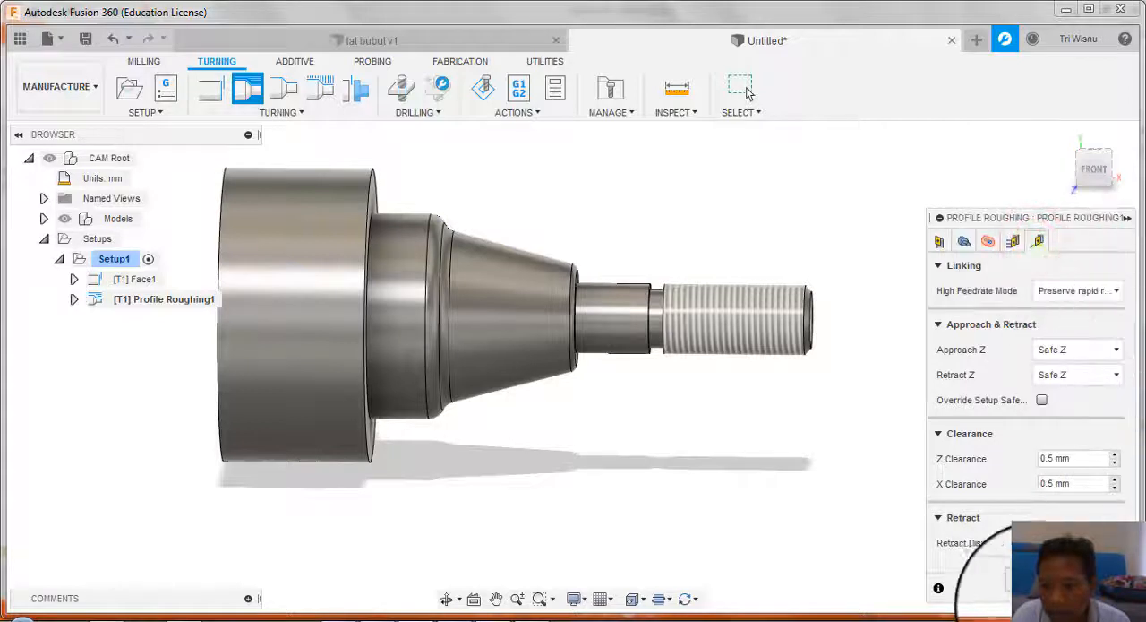
pyautogui.click(748, 93)
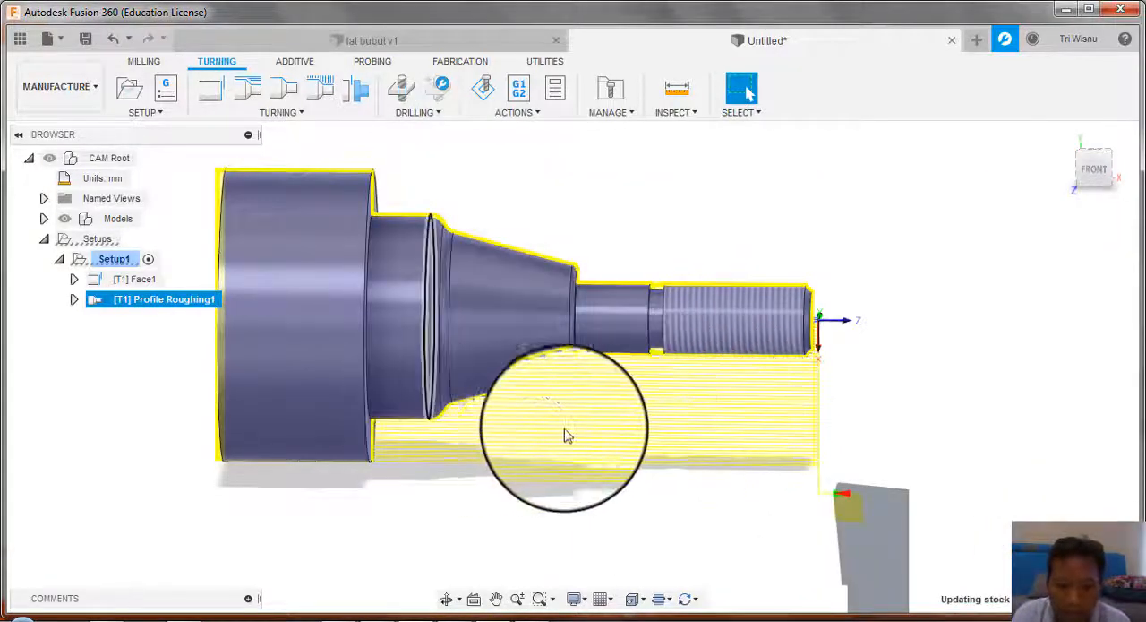
pyautogui.scroll(2, 682, 426)
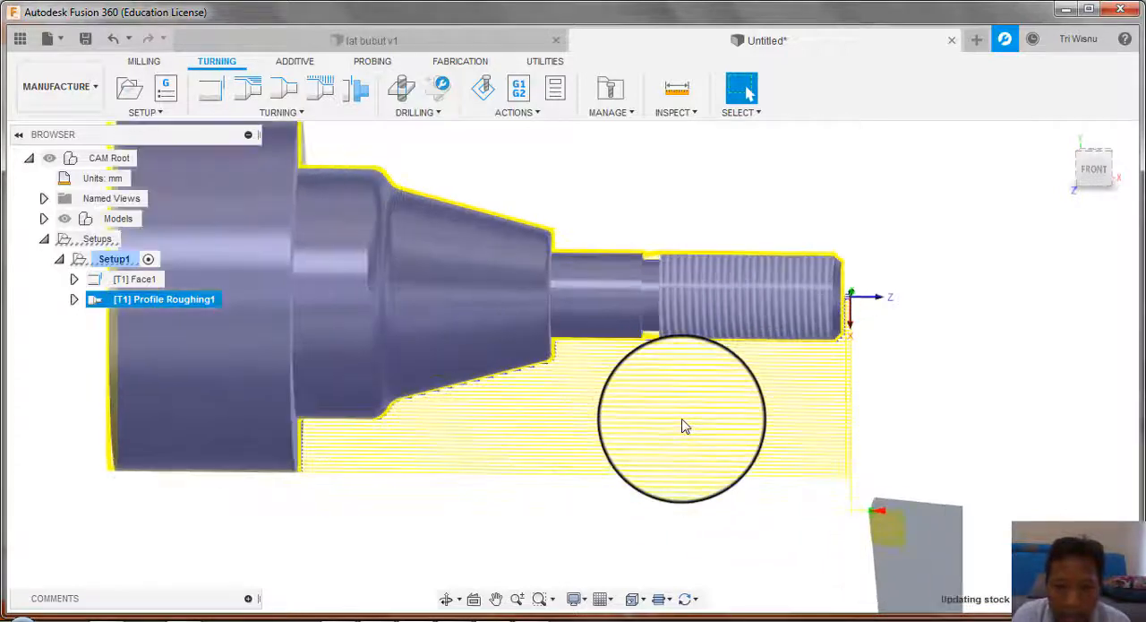
pyautogui.scroll(-1, 683, 426)
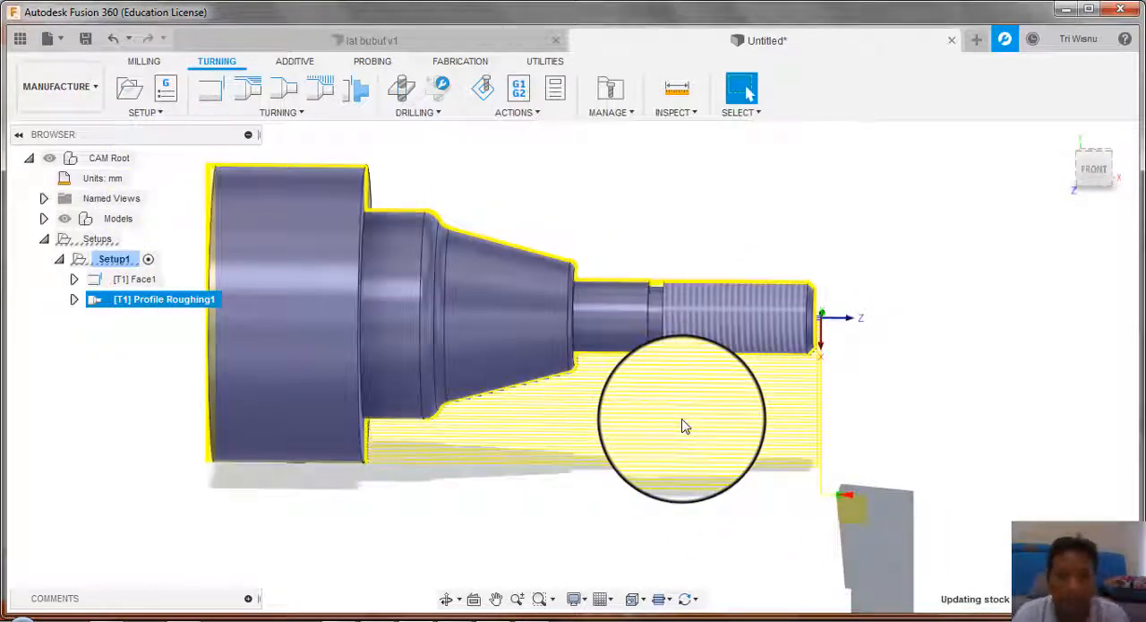
# Step: Simulate the Profile Roughing toolpath and play the material removal at increased speed
pyautogui.moveTo(164, 299); pyautogui.dragTo(130, 313)
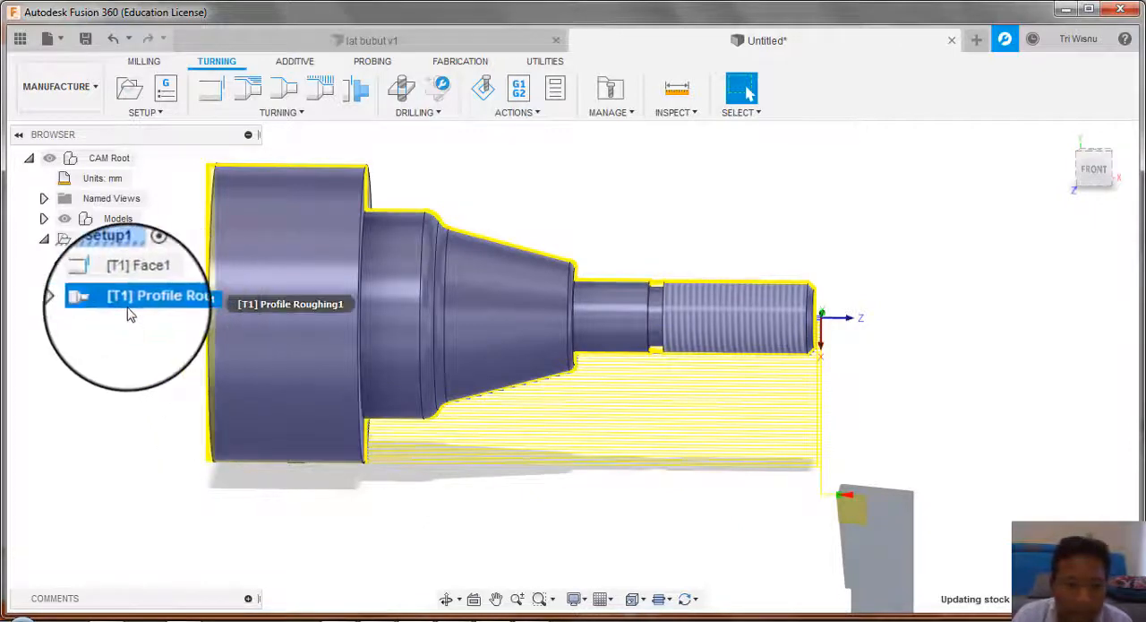
pyautogui.rightClick(129, 314)
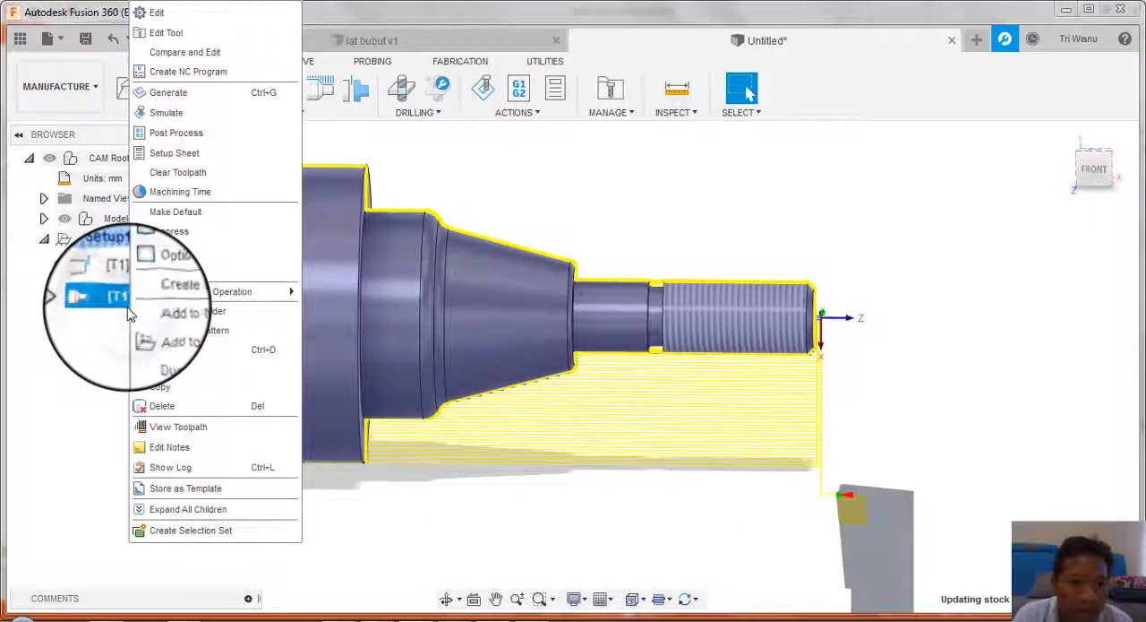
pyautogui.click(166, 112)
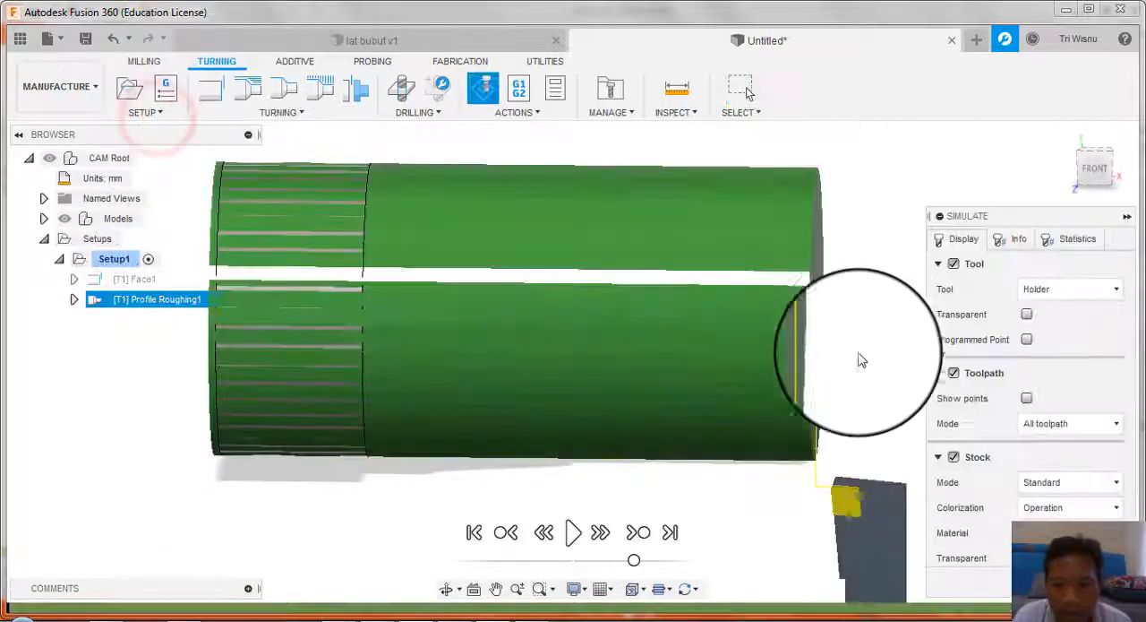
pyautogui.click(574, 534)
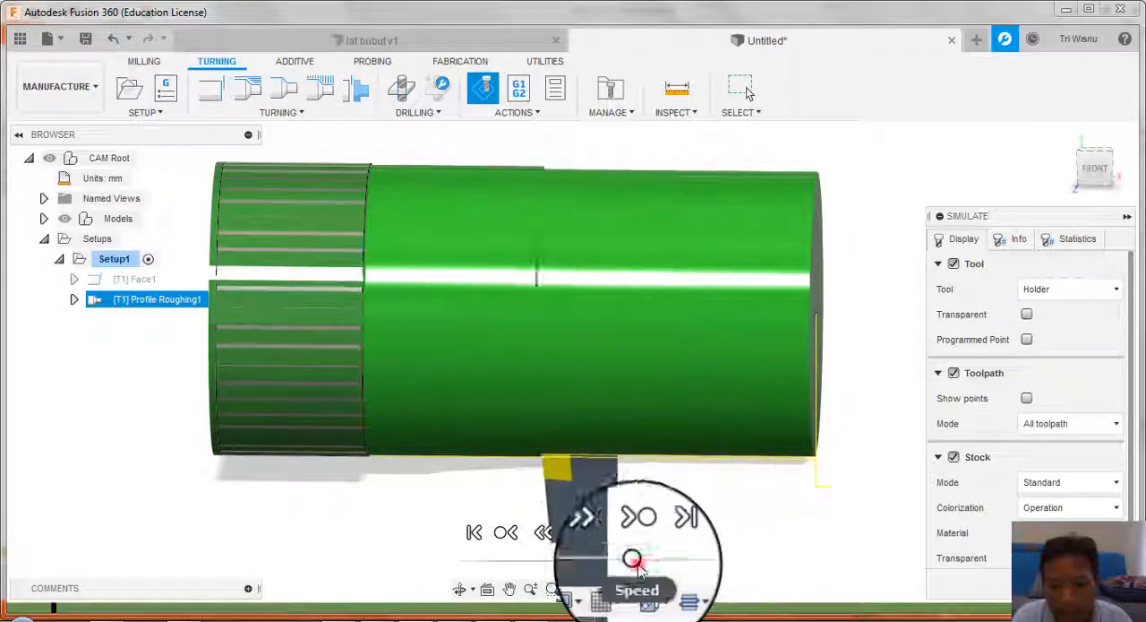
pyautogui.moveTo(633, 560); pyautogui.dragTo(674, 560)
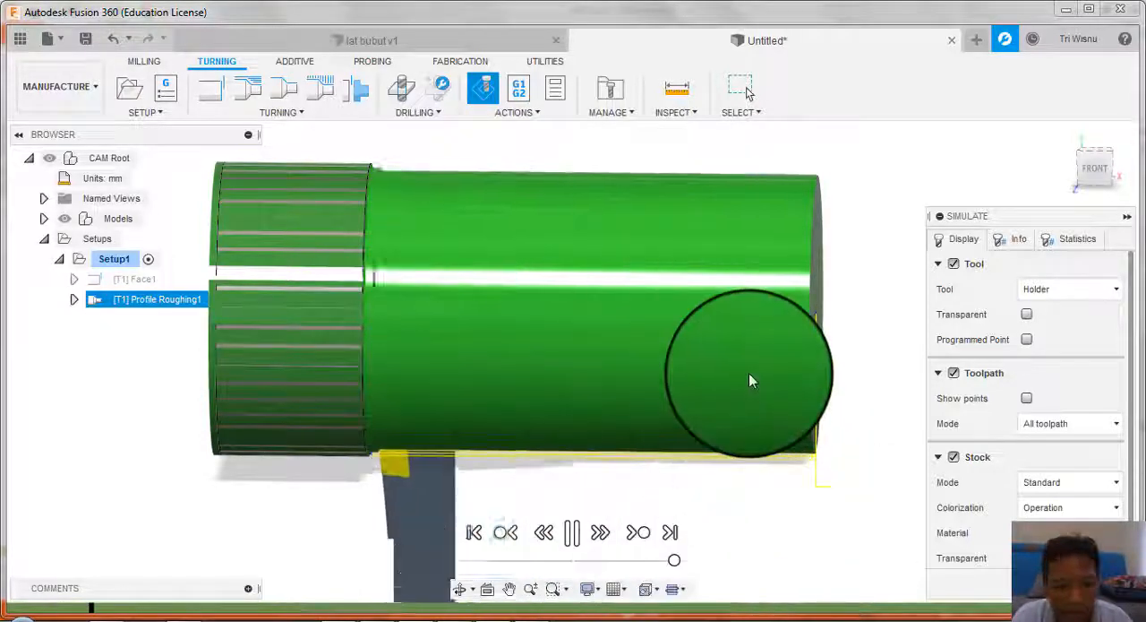
pyautogui.keyDown('shift'); pyautogui.moveTo(782, 341); pyautogui.dragTo(739, 320, button='middle'); pyautogui.keyUp('shift')
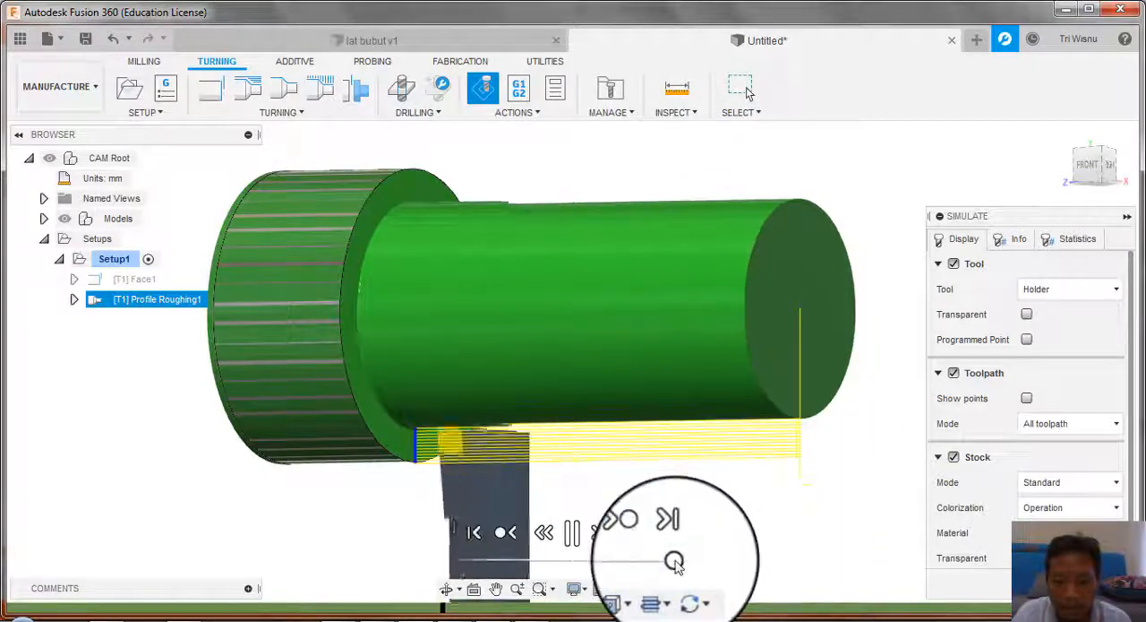
pyautogui.moveTo(675, 561); pyautogui.dragTo(692, 561)
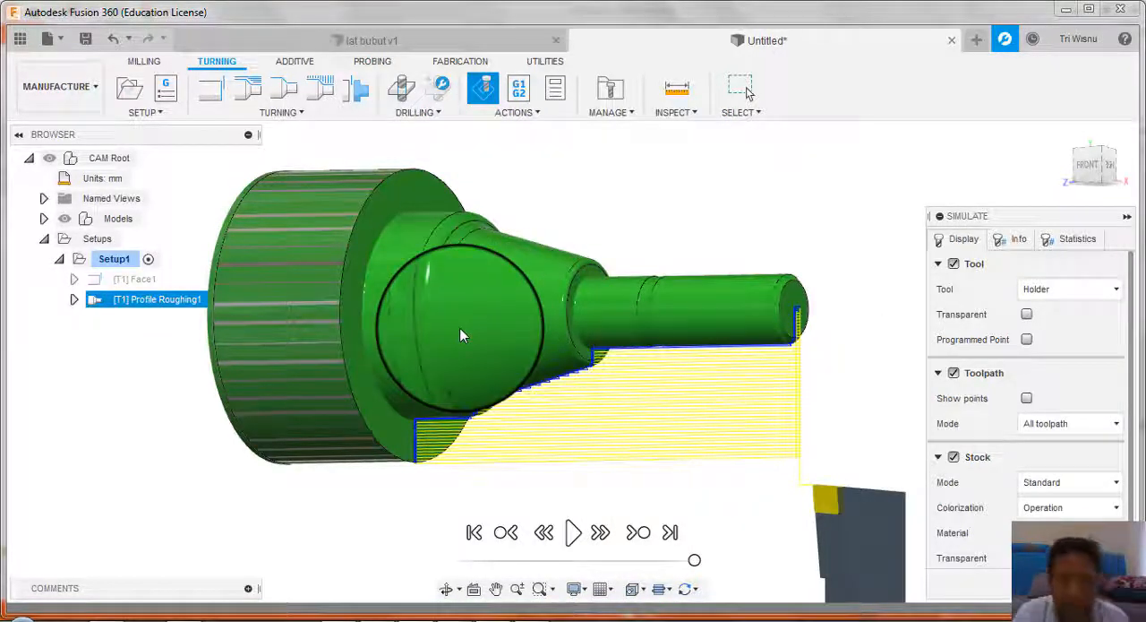
# Step: Examine the roughed shaft's taper and steps up close and exit the simulation
pyautogui.keyDown('shift'); pyautogui.moveTo(459, 335); pyautogui.dragTo(491, 337, button='middle'); pyautogui.keyUp('shift')
pyautogui.scroll(5, 492, 333)
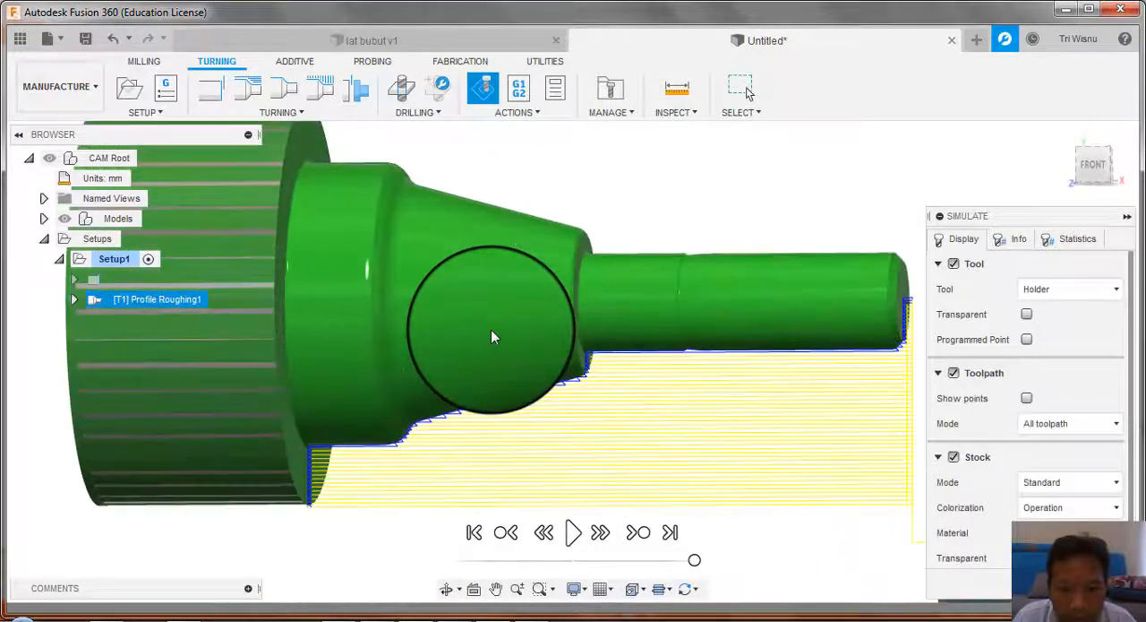
pyautogui.scroll(-2, 446, 222)
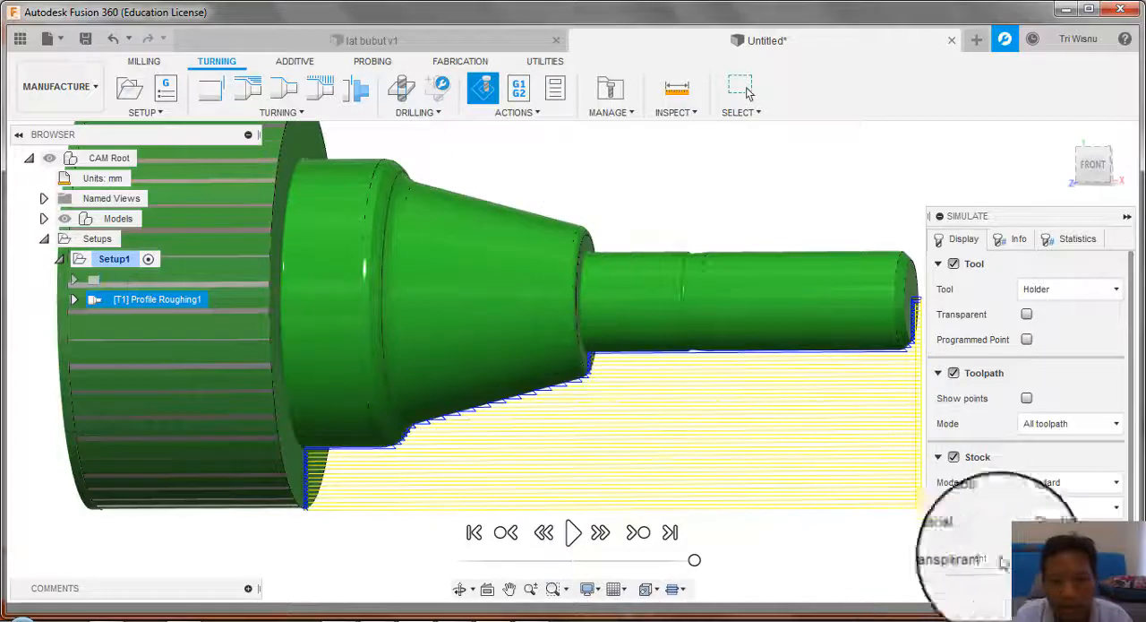
pyautogui.click(742, 89)
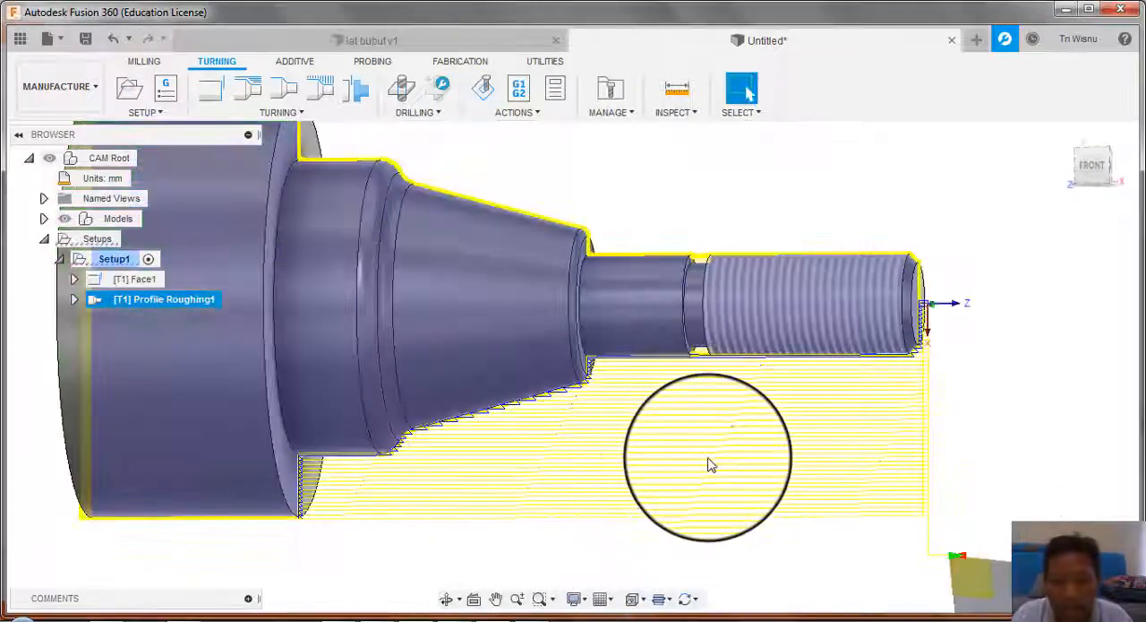
# Step: Start a turning Profile Finishing operation and review its tool, mode, tool clearance and feed and speed settings
pyautogui.scroll(-2, 583, 457)
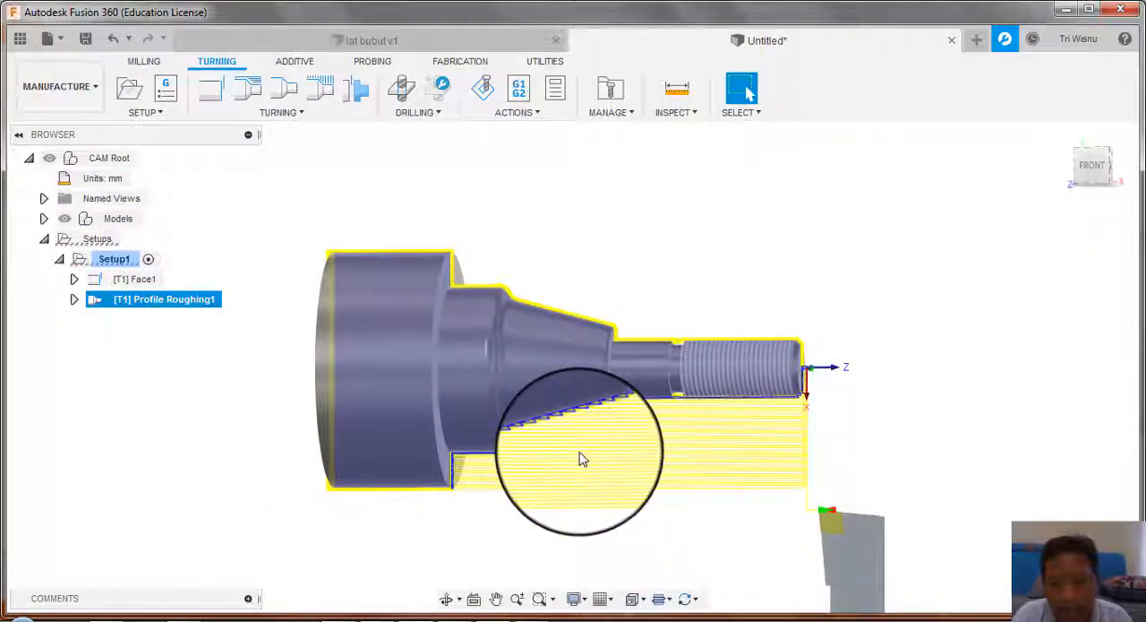
pyautogui.scroll(2, 583, 456)
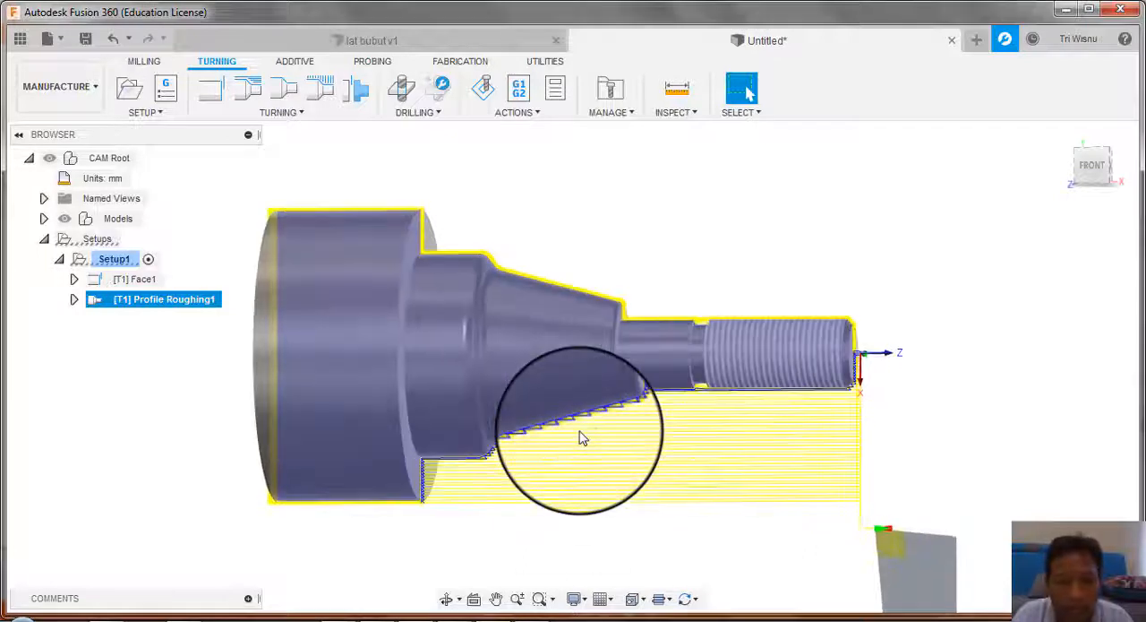
pyautogui.click(288, 90)
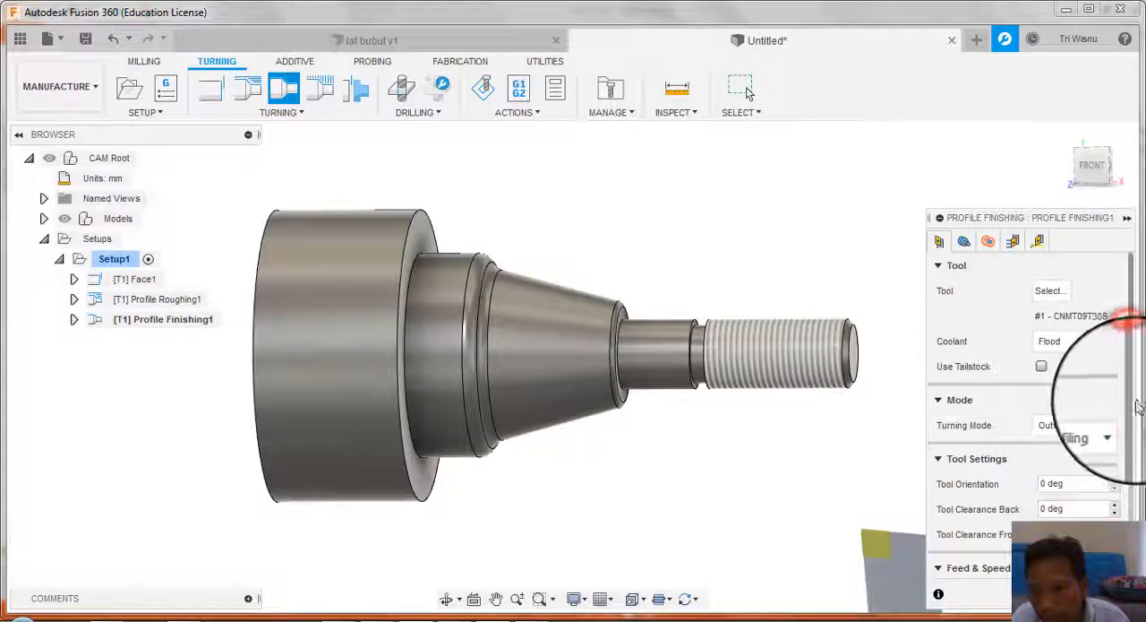
pyautogui.scroll(-5, 1131, 401)
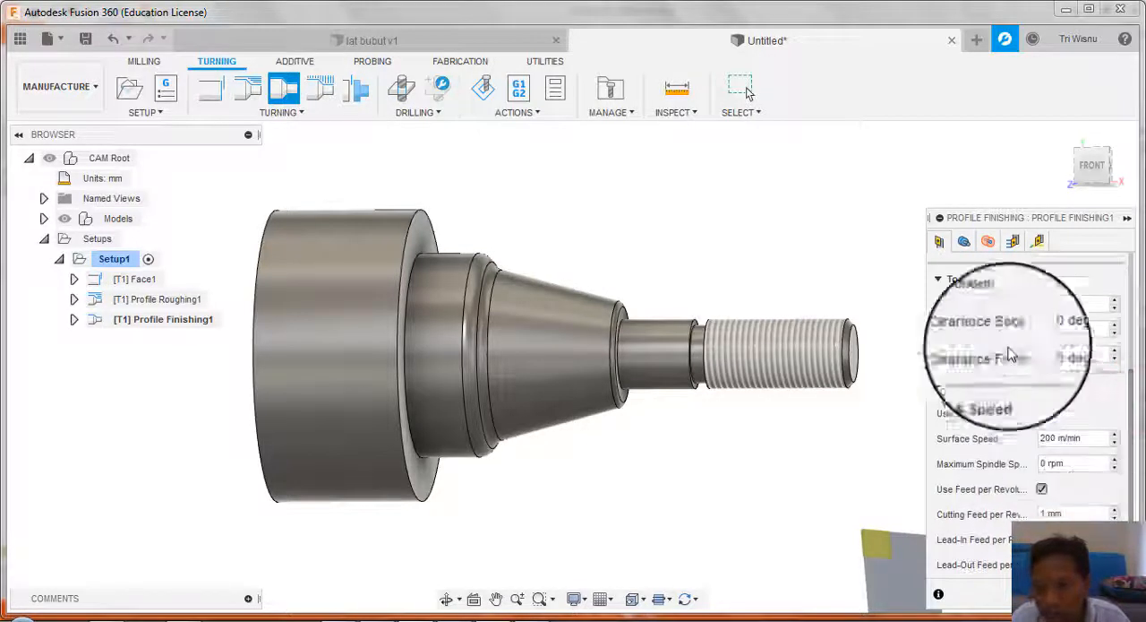
# Step: Check the Profile Finishing geometry, radii and passes settings, keep them as they are, and create the toolpath
pyautogui.click(973, 254)
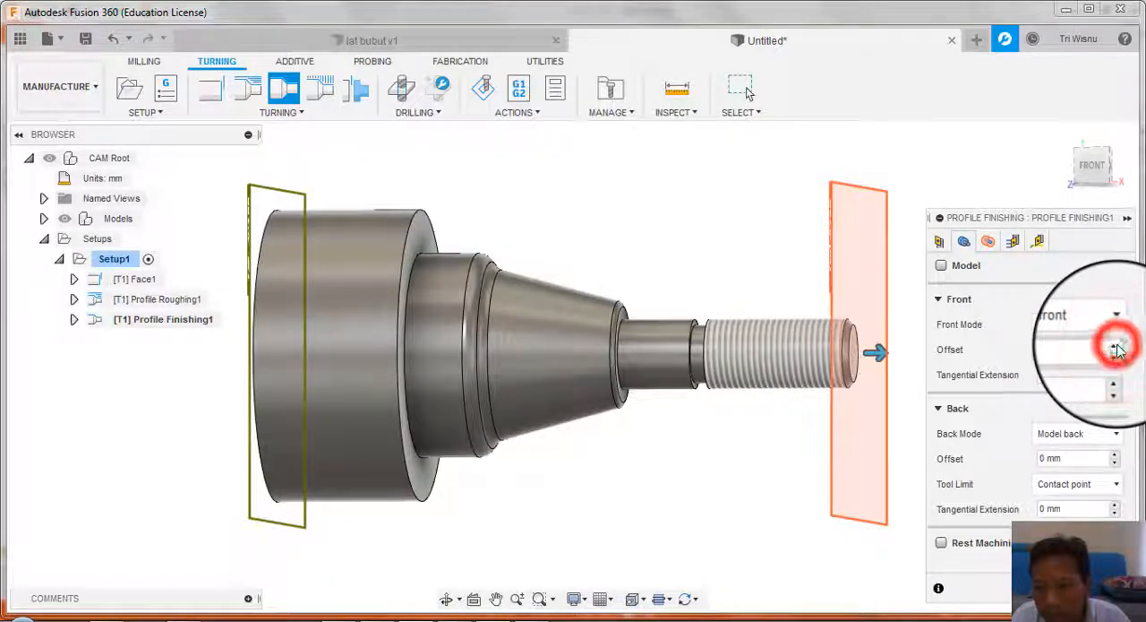
pyautogui.click(989, 245)
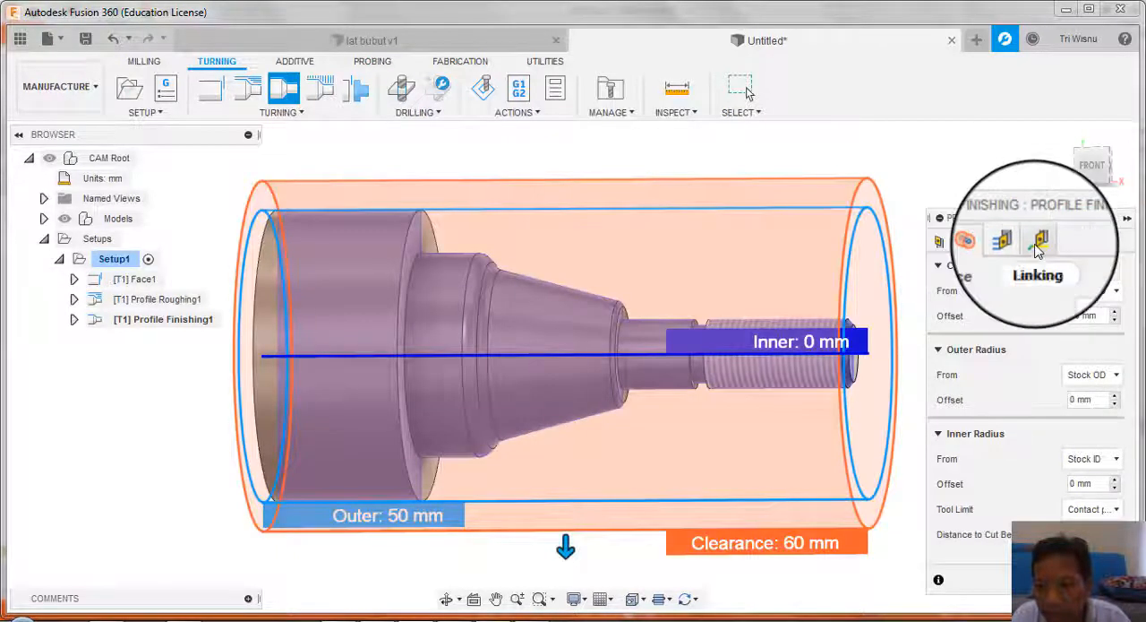
pyautogui.click(1013, 241)
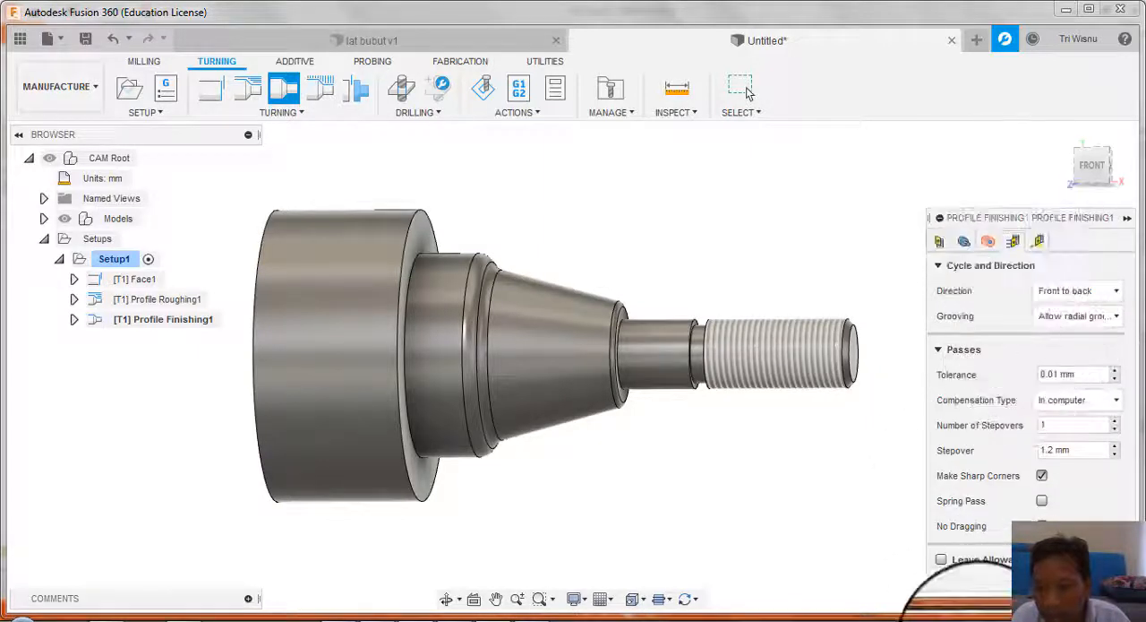
pyautogui.click(746, 89)
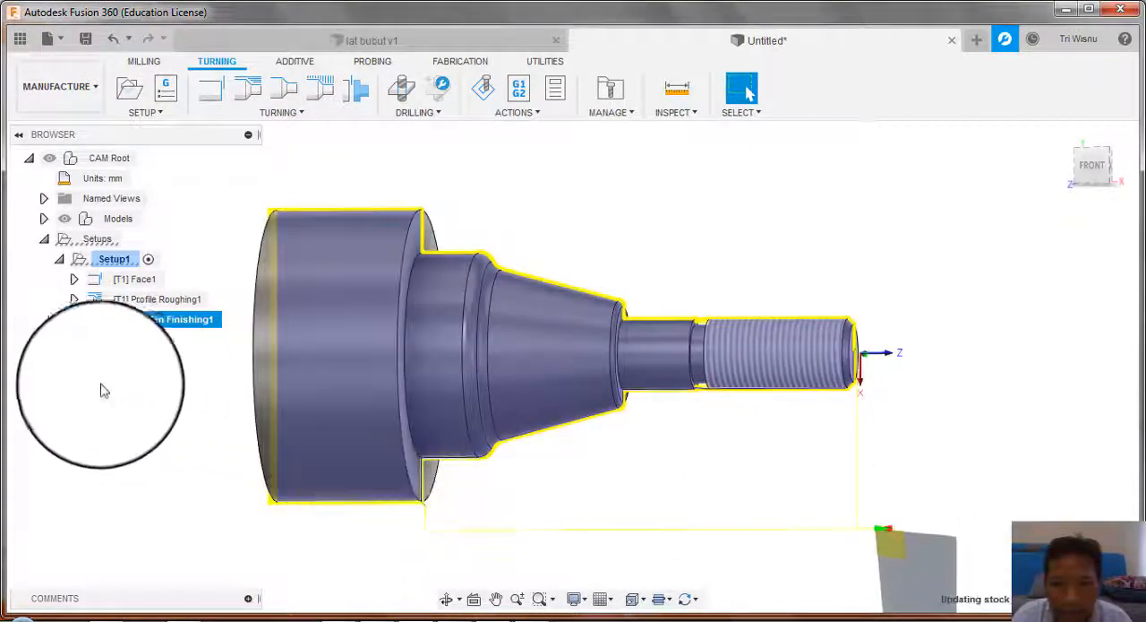
# Step: Simulate the Profile Finishing toolpath on its own, play the cut along the shaft, and exit the simulation
pyautogui.rightClick(140, 322)
pyautogui.click(179, 112)
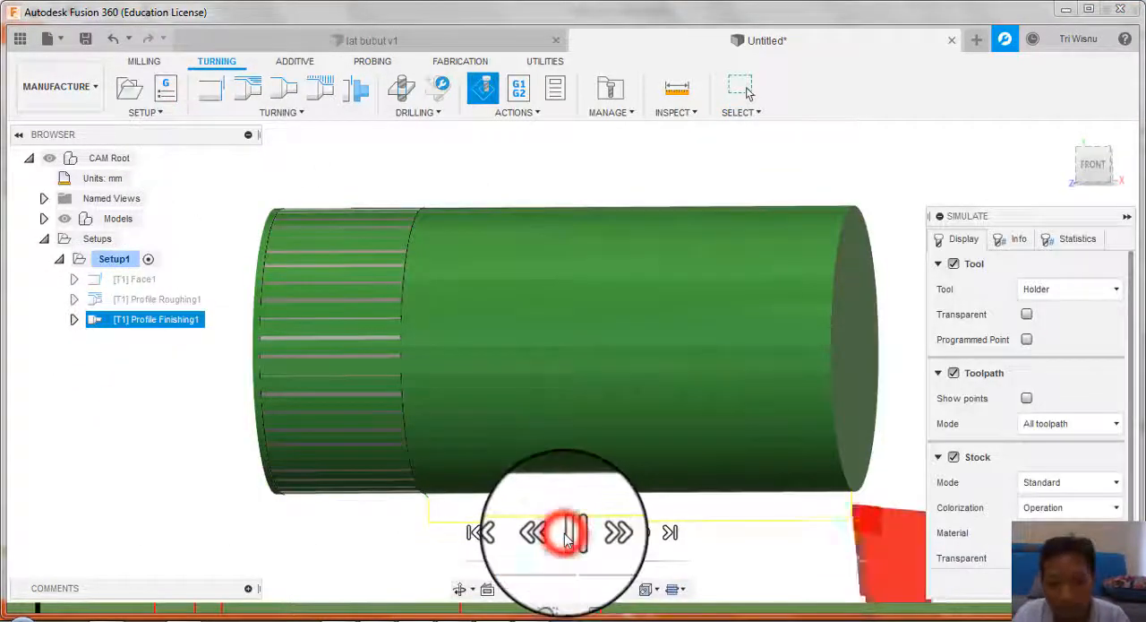
pyautogui.click(567, 534)
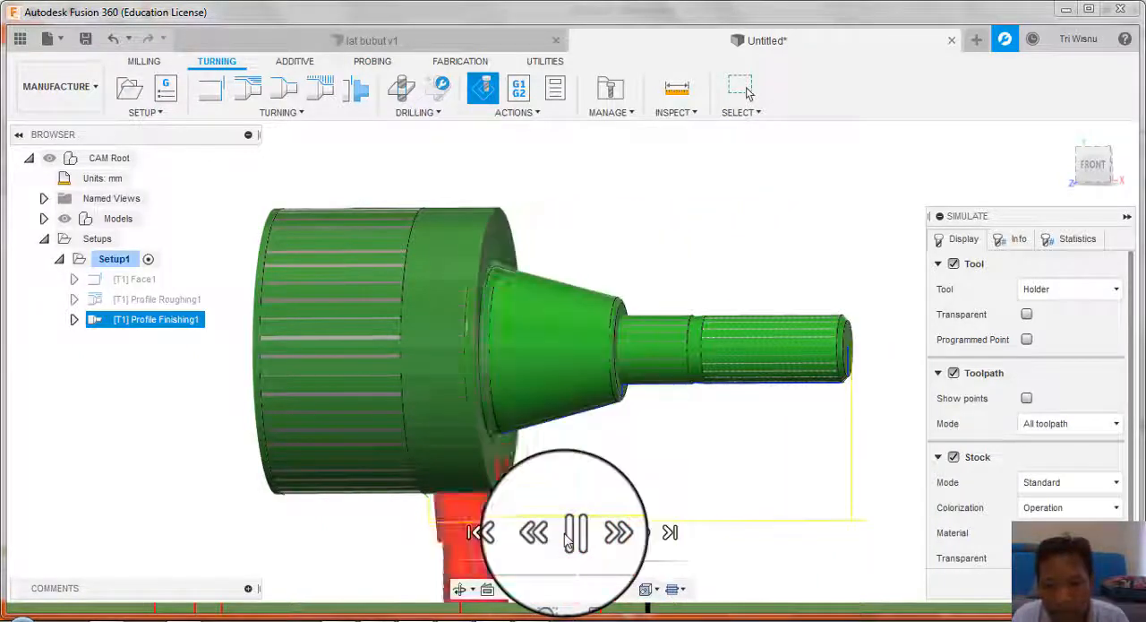
pyautogui.click(574, 534)
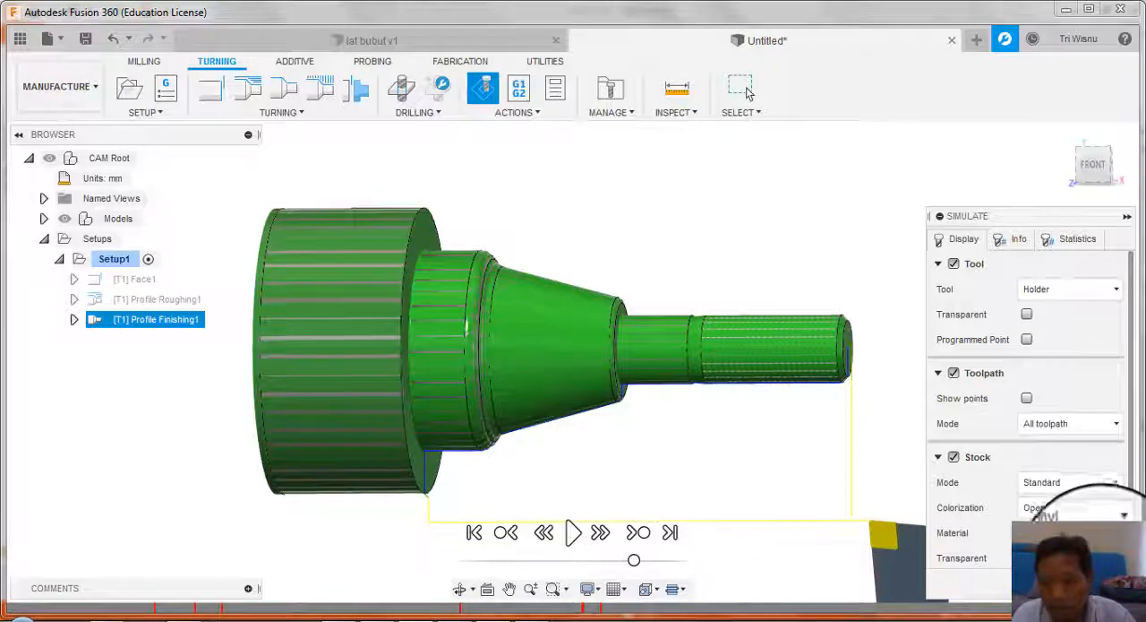
pyautogui.click(748, 92)
# Step: Simulate the Face, Profile Roughing and Profile Finishing operations together and play them at increased speed
pyautogui.click(135, 279)
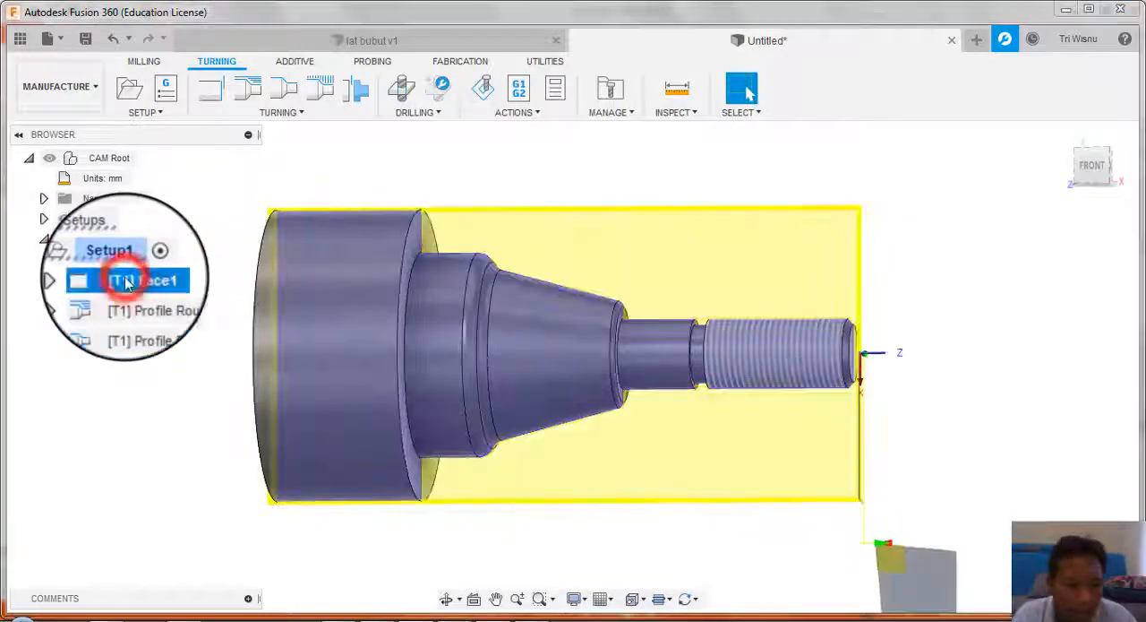
pyautogui.keyDown('shift'); pyautogui.click(132, 324); pyautogui.keyUp('shift')
pyautogui.rightClick(131, 323)
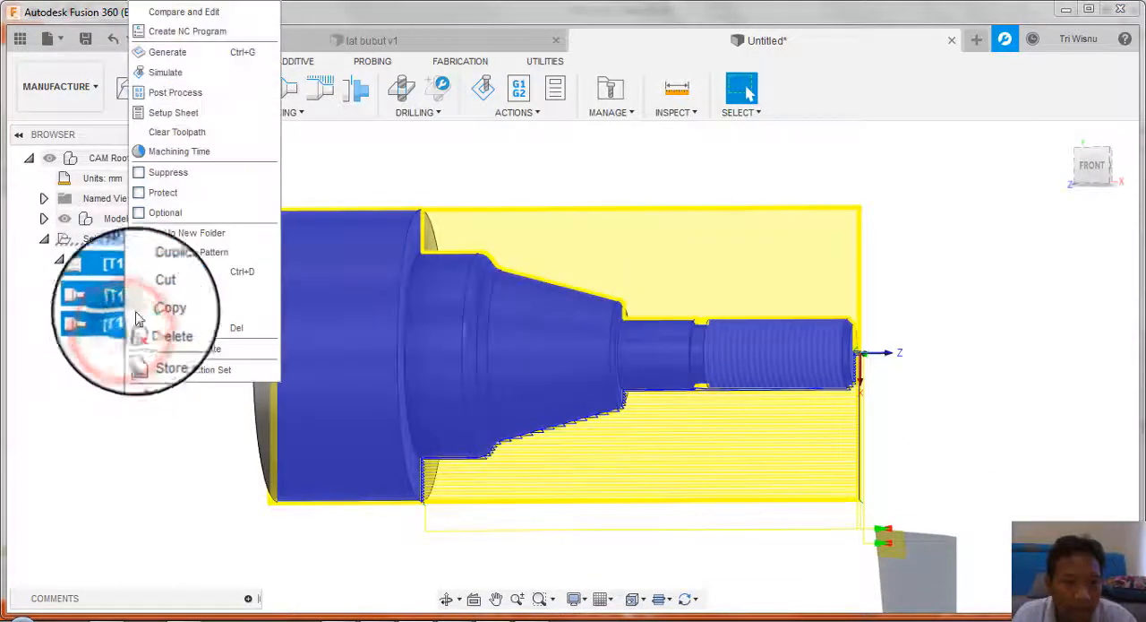
pyautogui.click(201, 77)
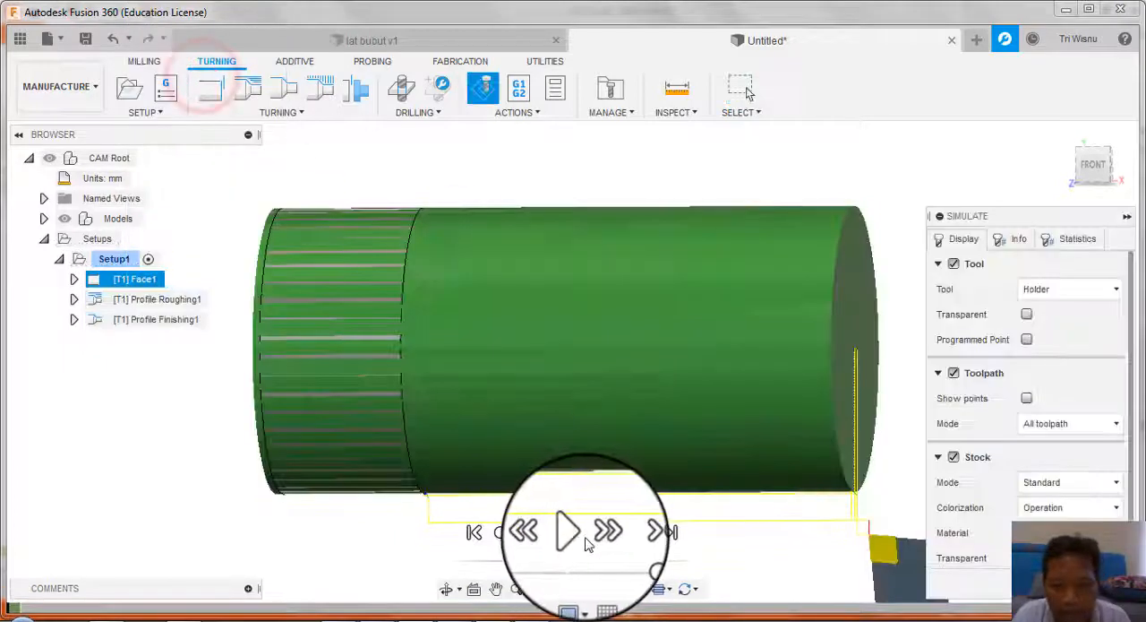
pyautogui.click(562, 531)
pyautogui.moveTo(634, 560); pyautogui.dragTo(696, 559)
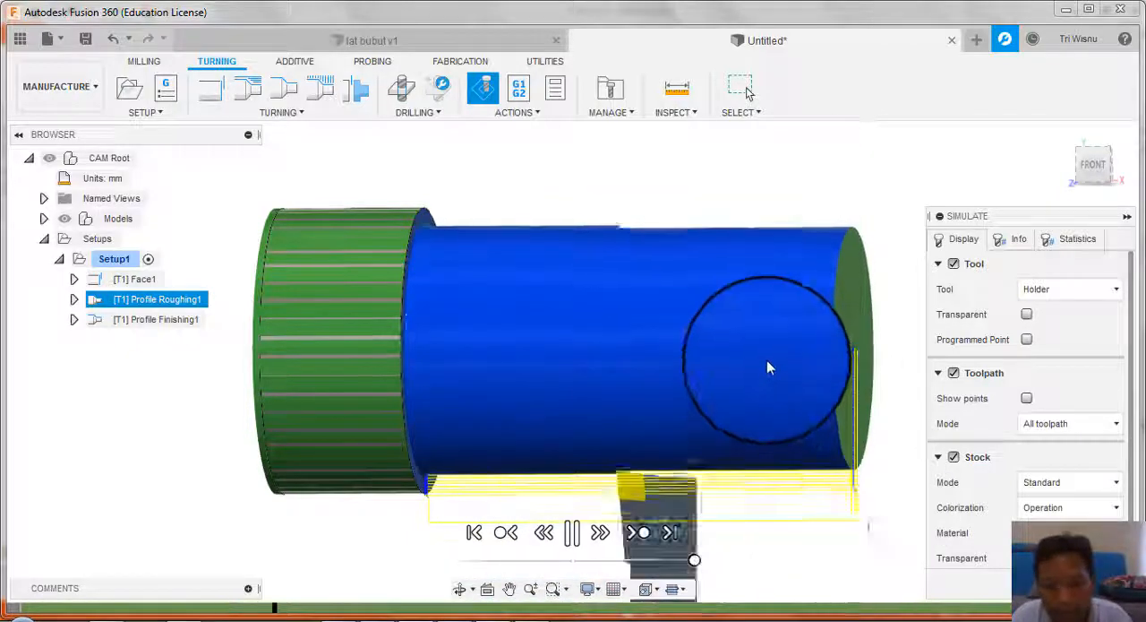
# Step: Examine the machined shaft from several angles after the combined operations and exit the simulation
pyautogui.scroll(-1, 767, 360)
pyautogui.keyDown('shift'); pyautogui.moveTo(735, 360); pyautogui.dragTo(698, 413, button='middle'); pyautogui.keyUp('shift')
pyautogui.scroll(1, 697, 413)
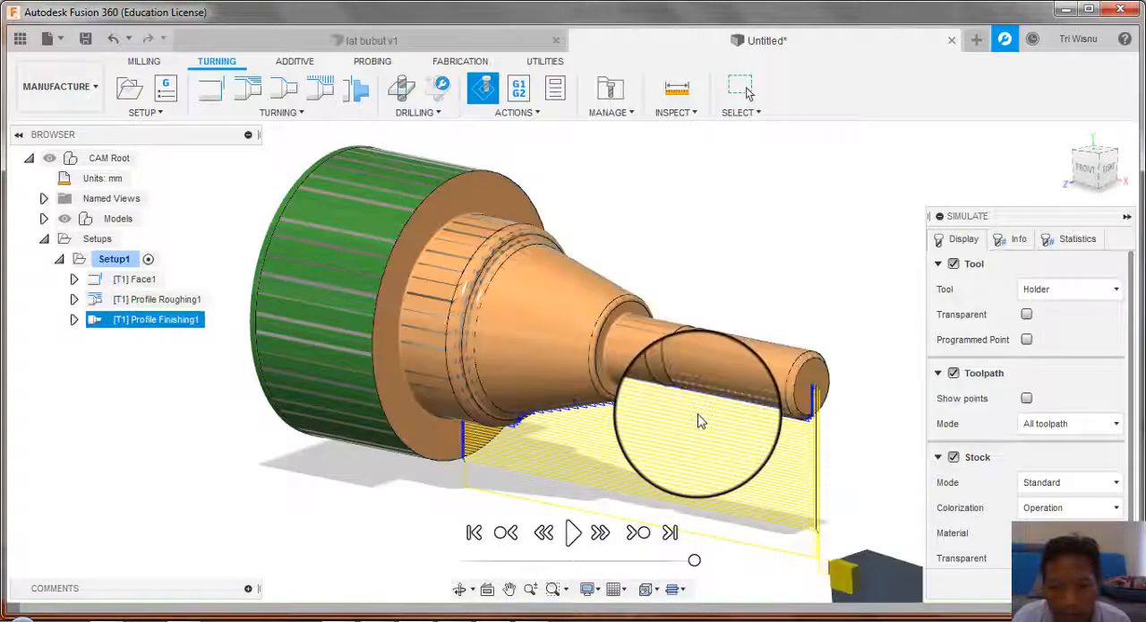
pyautogui.moveTo(619, 409); pyautogui.dragTo(670, 409, button='middle')
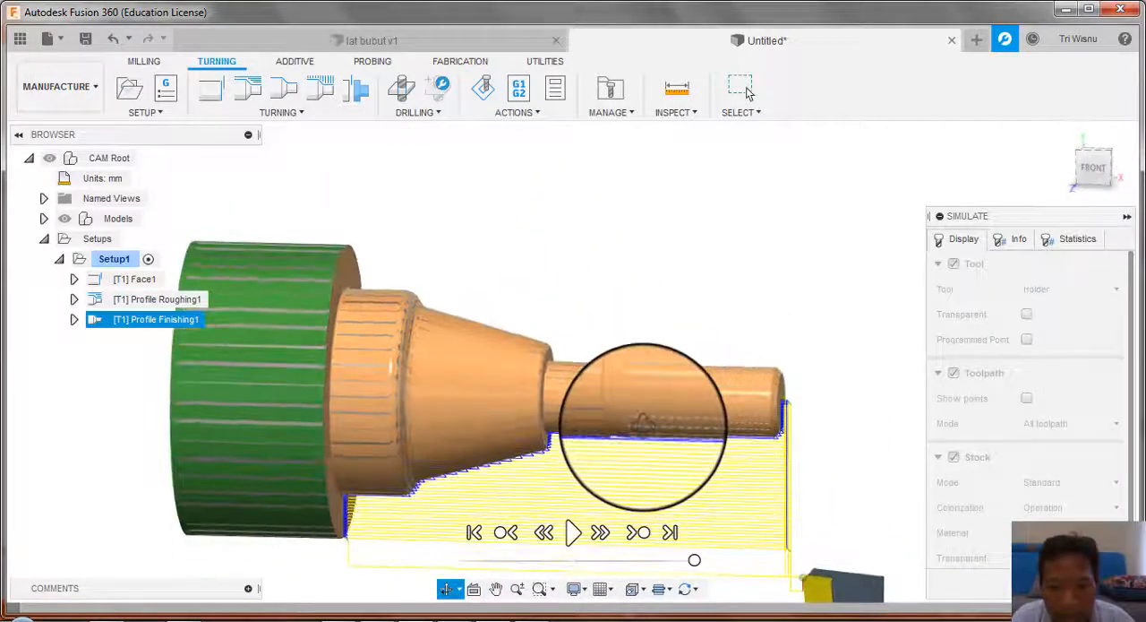
pyautogui.click(1103, 587)
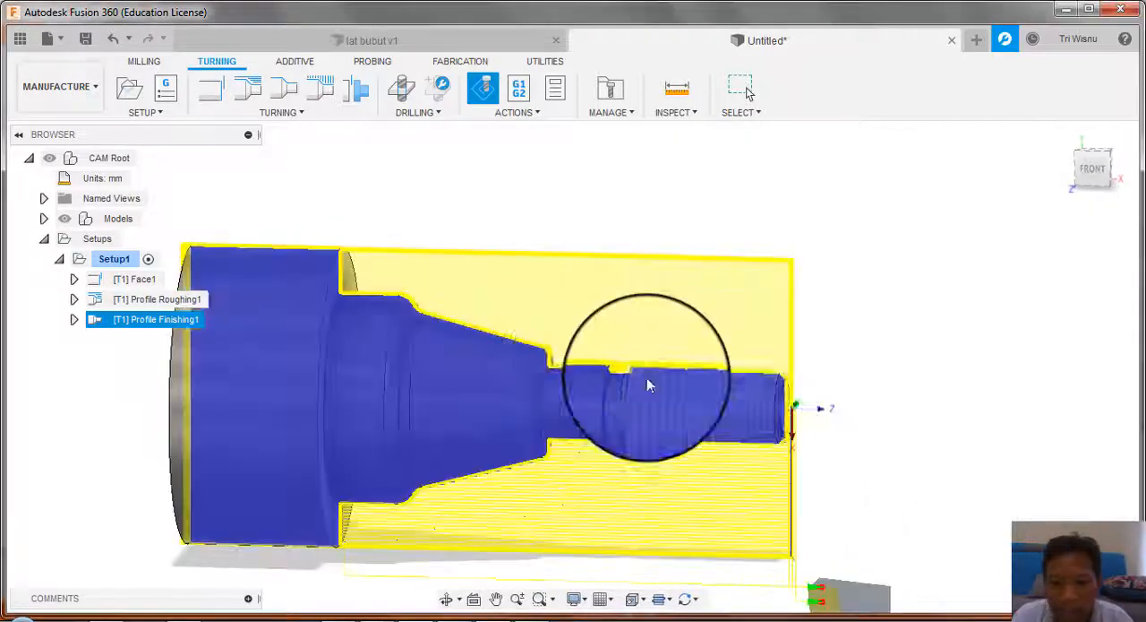
# Step: Start a Turning Groove operation for the shaft's undercut and add a new tool of type Turning grooving
pyautogui.scroll(3, 645, 440)
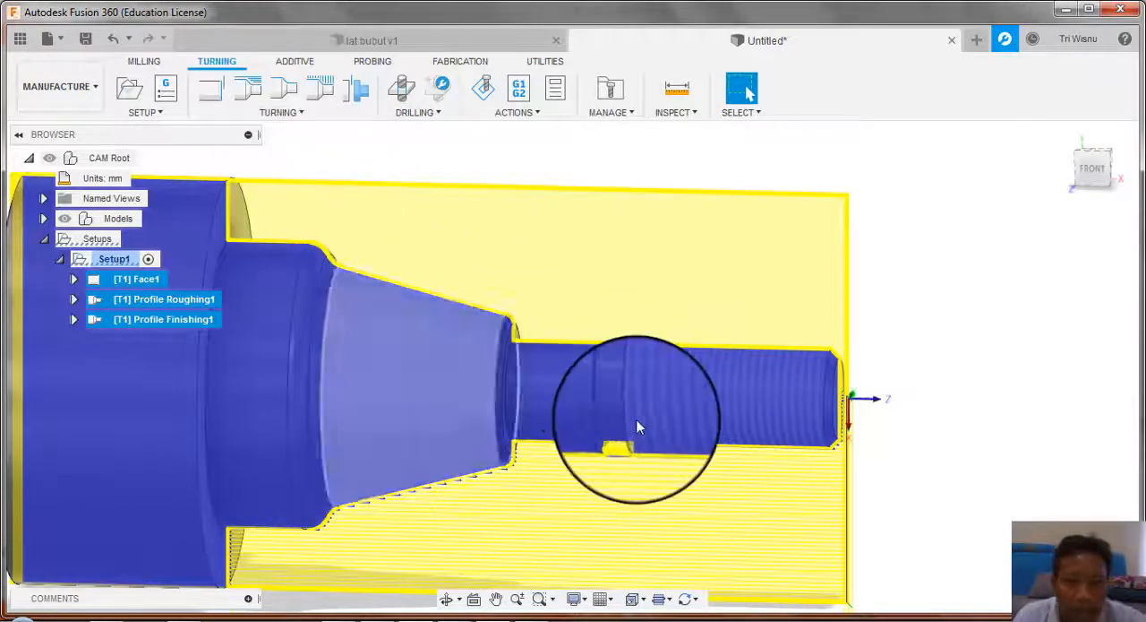
pyautogui.click(317, 87)
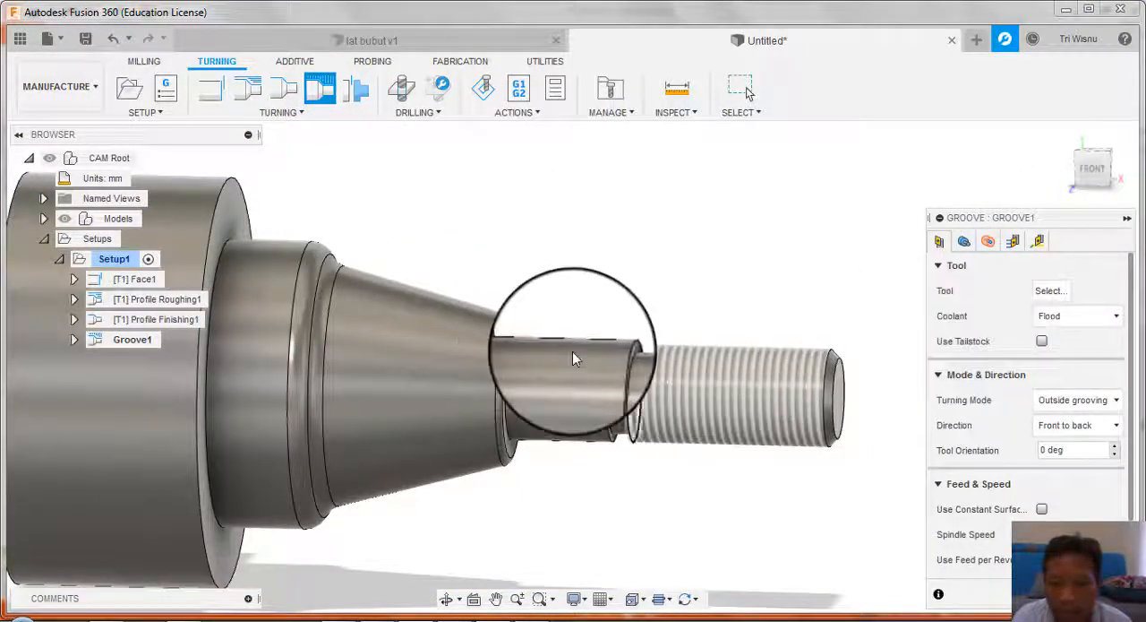
pyautogui.click(1047, 291)
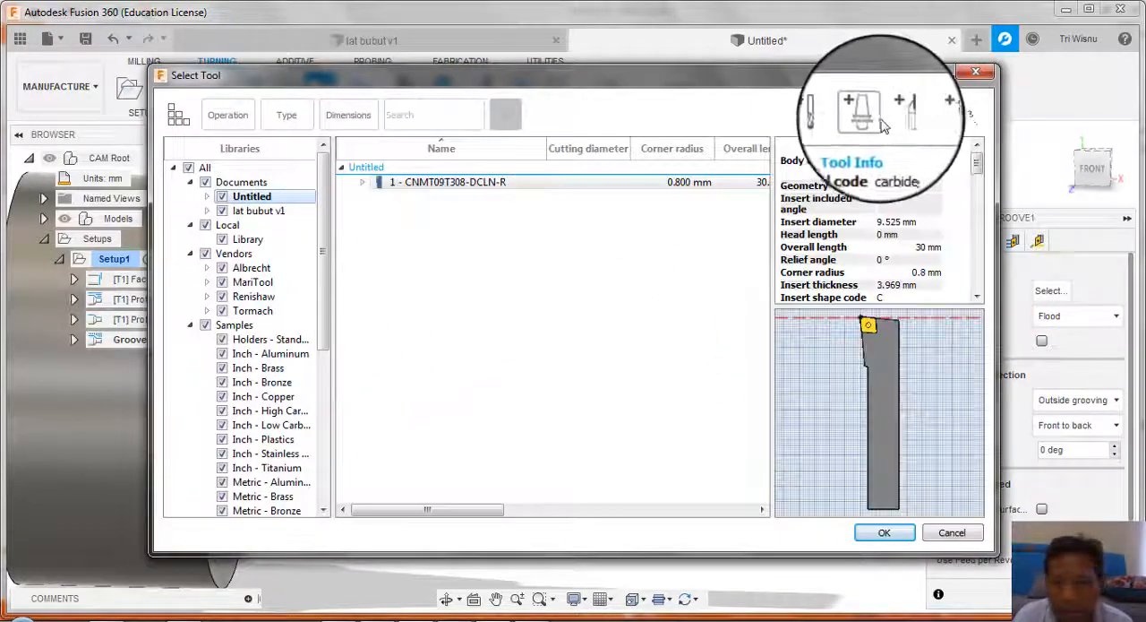
pyautogui.click(899, 112)
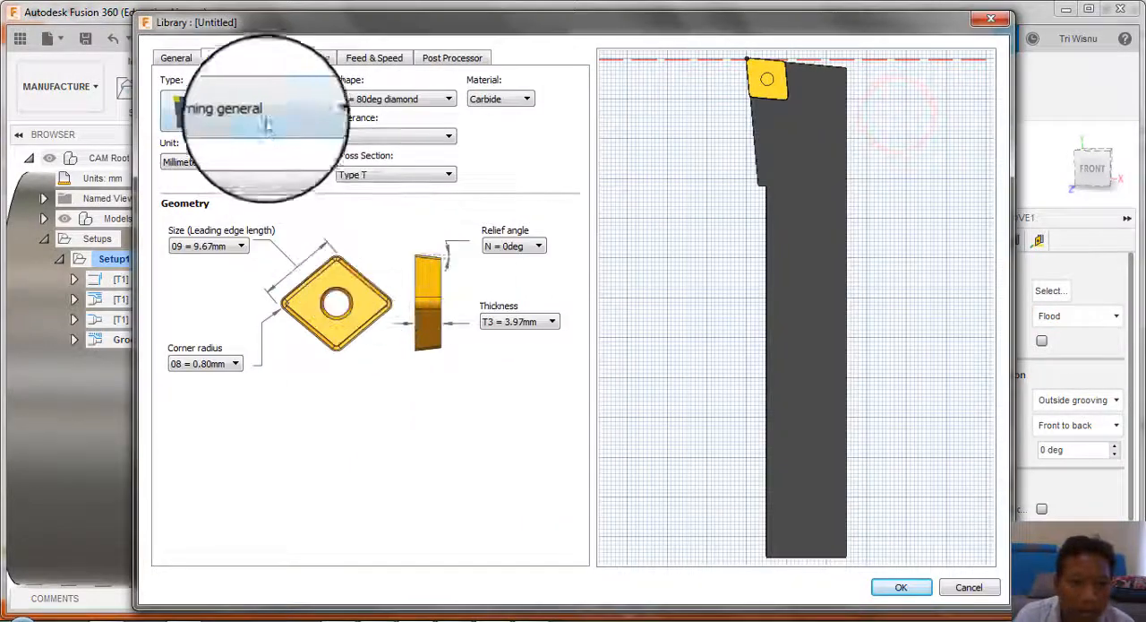
pyautogui.click(279, 114)
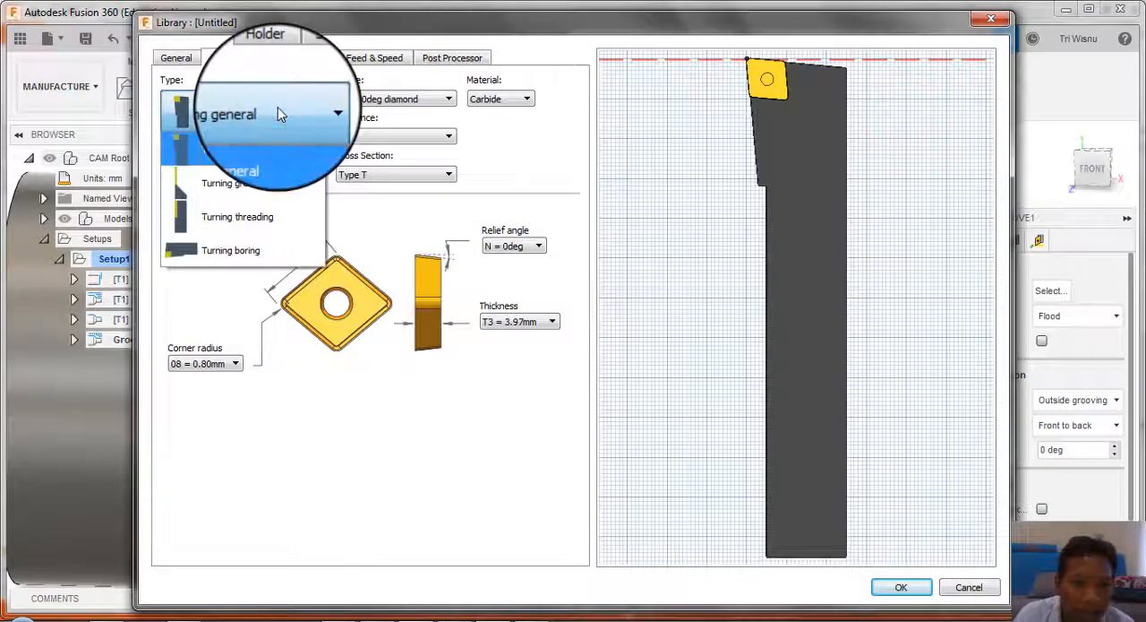
pyautogui.click(269, 186)
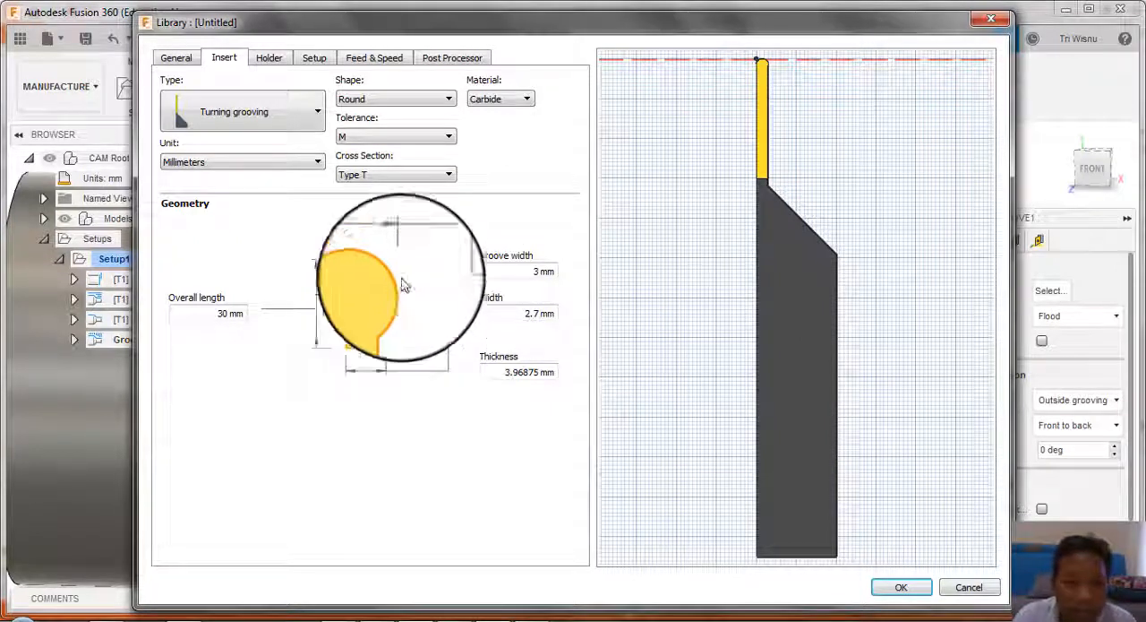
# Step: Set the grooving insert's shape to Square and assign the new tool to the groove operation
pyautogui.click(423, 101)
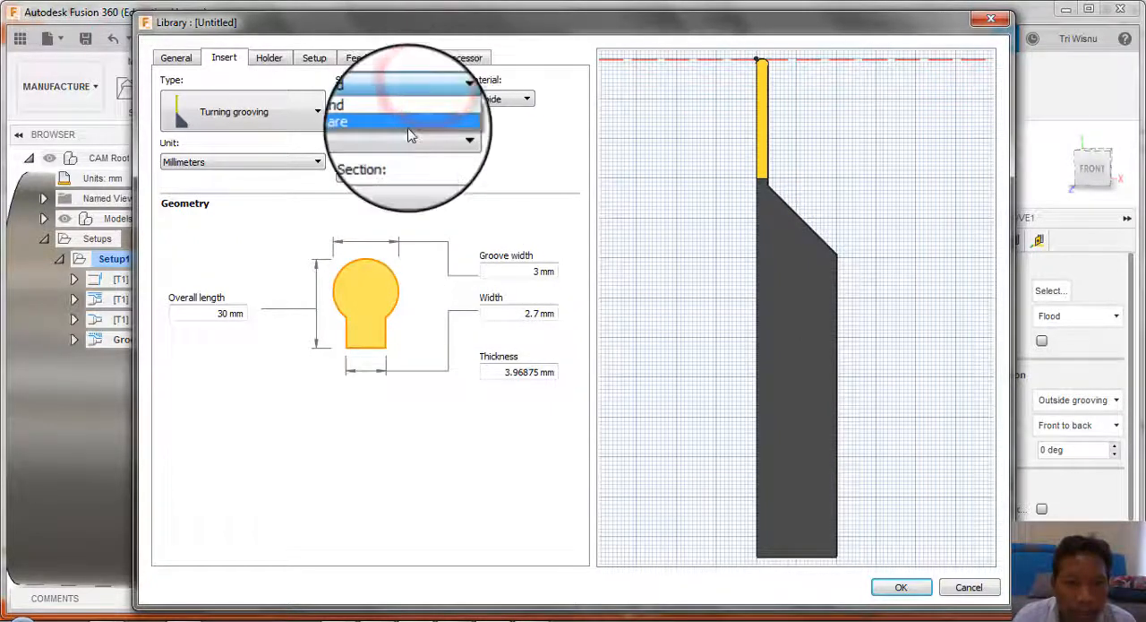
pyautogui.click(409, 132)
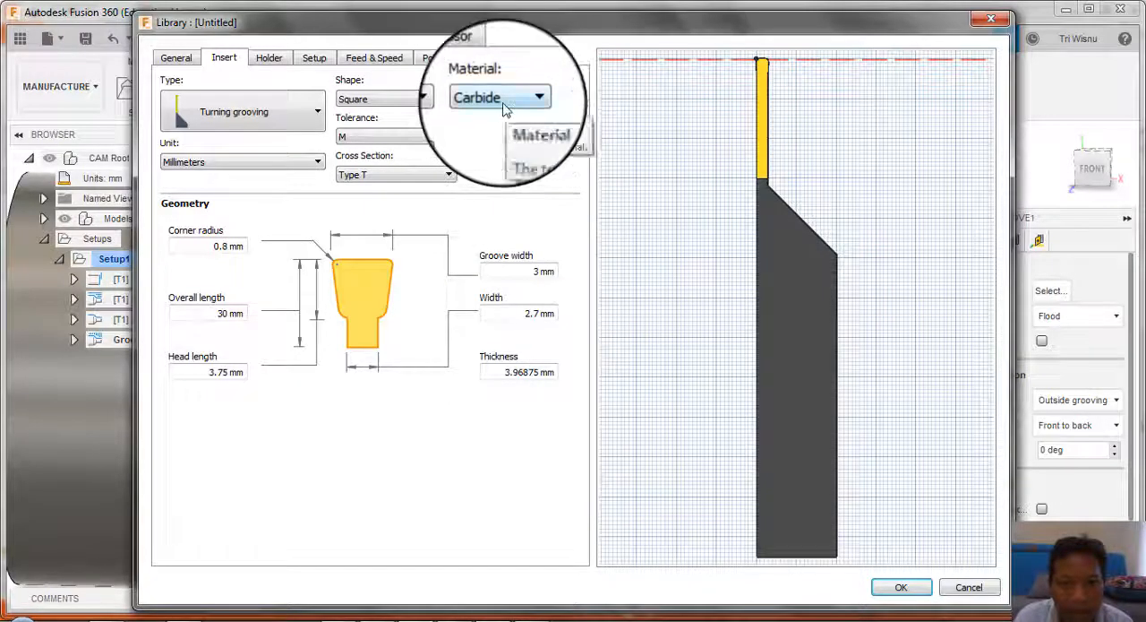
pyautogui.click(901, 586)
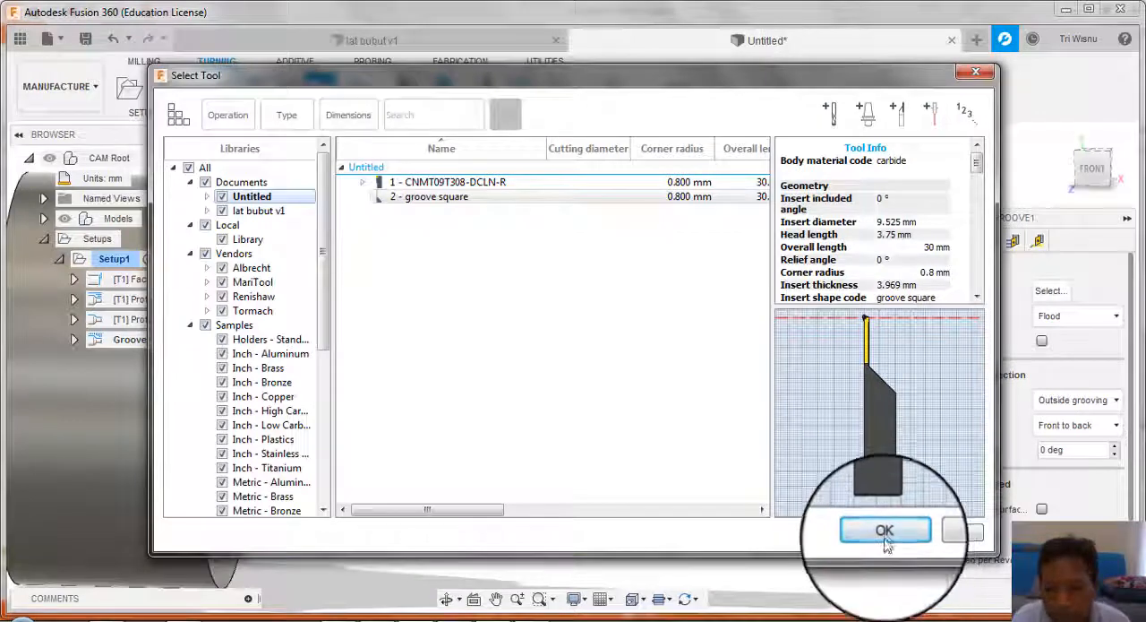
pyautogui.click(885, 533)
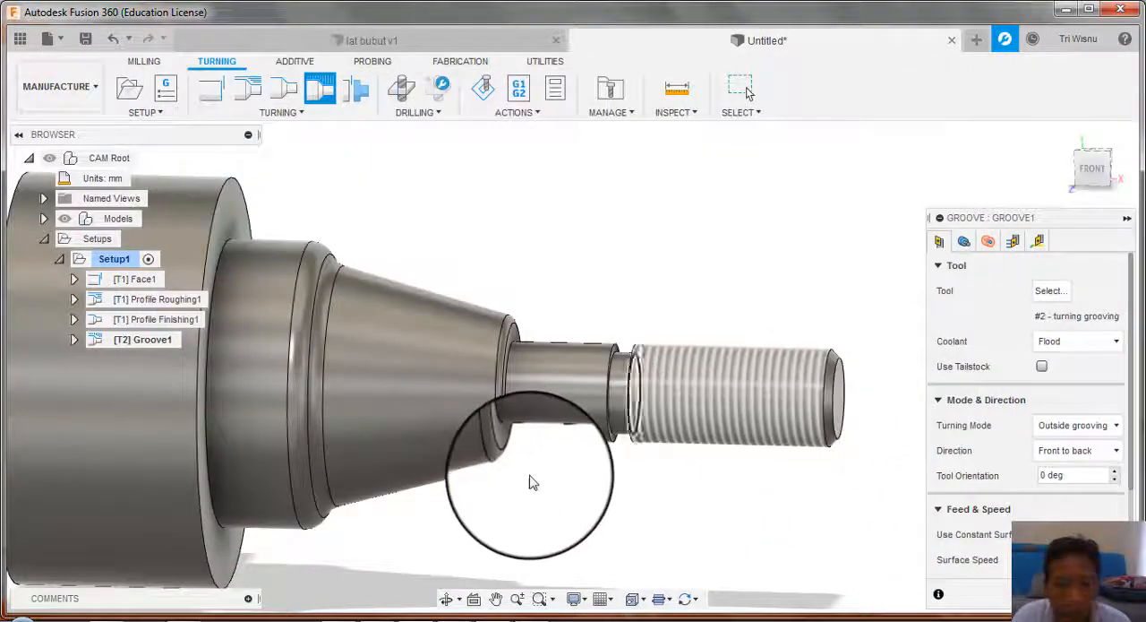
# Step: Limit the groove operation by selection, from the thread's inner end edge at the front to the adjacent shoulder edge at the back
pyautogui.scroll(-1, 529, 482)
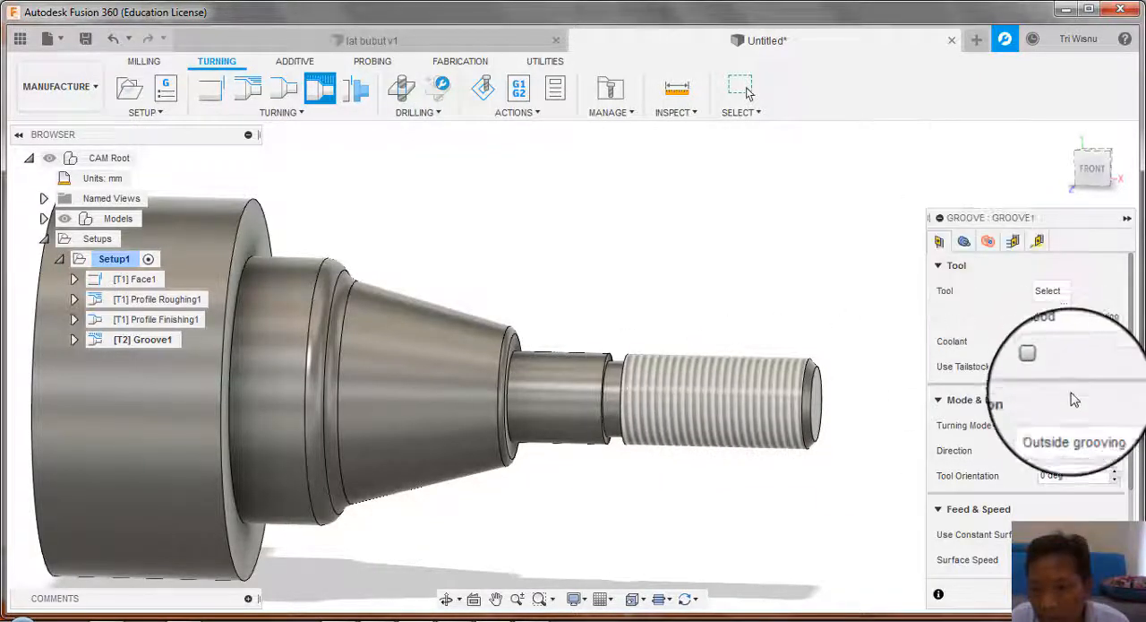
pyautogui.scroll(-1, 1069, 396)
pyautogui.scroll(-2, 1129, 461)
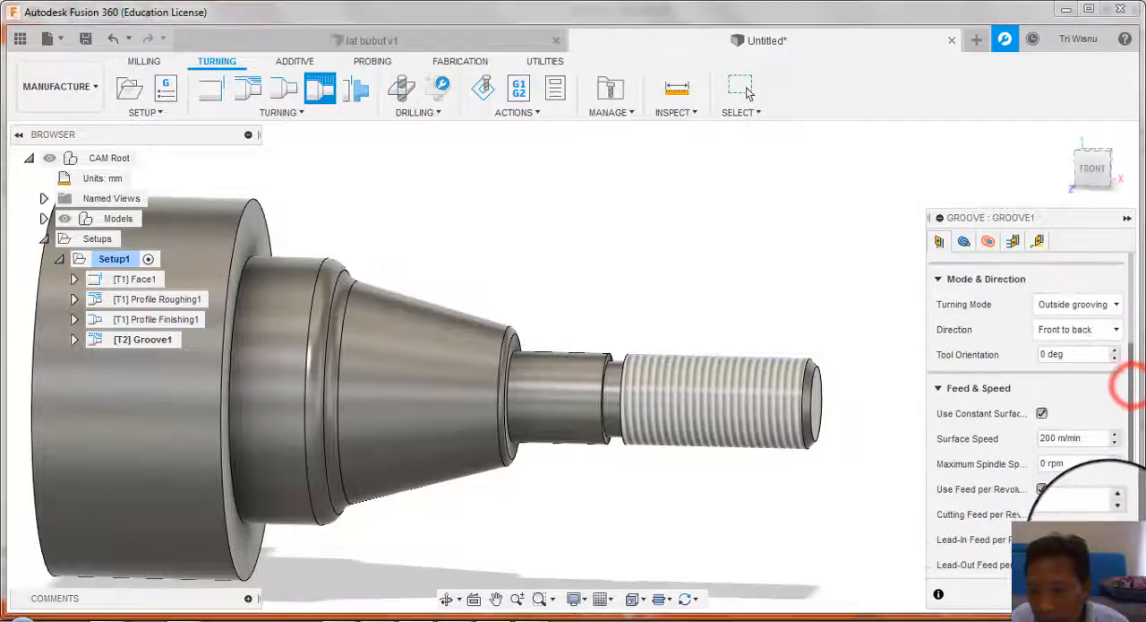
pyautogui.click(963, 242)
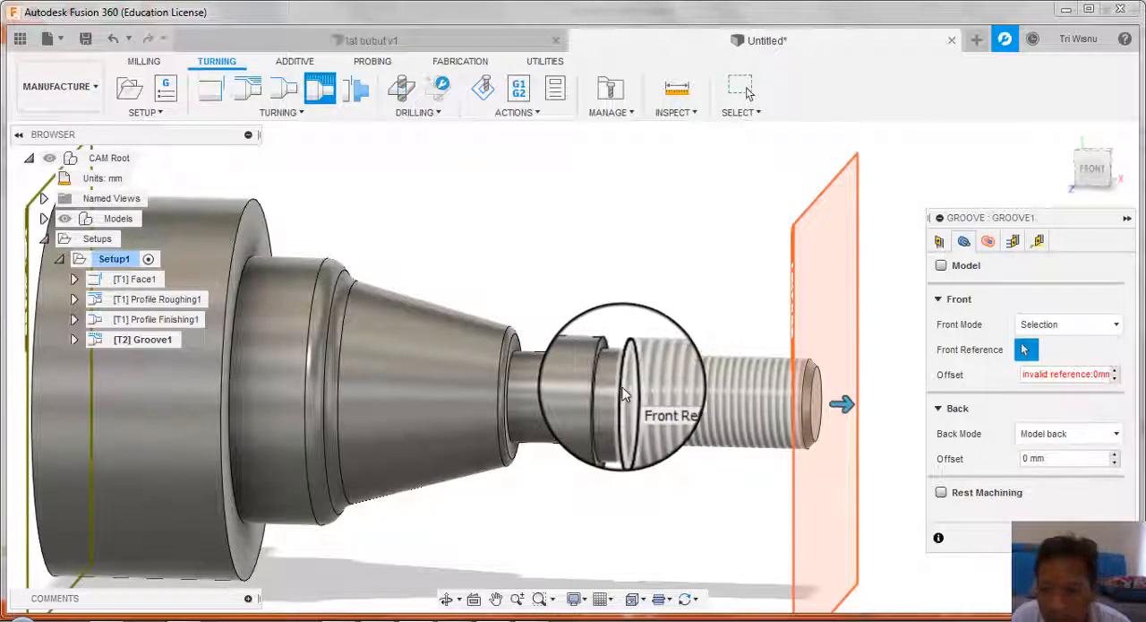
pyautogui.click(625, 395)
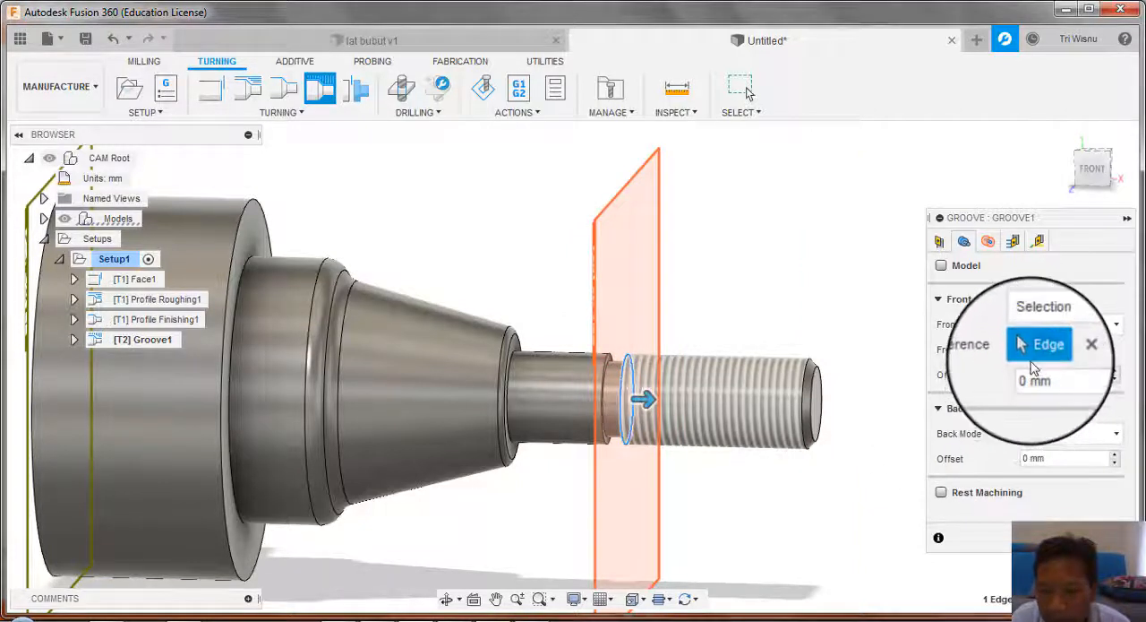
pyautogui.click(1104, 433)
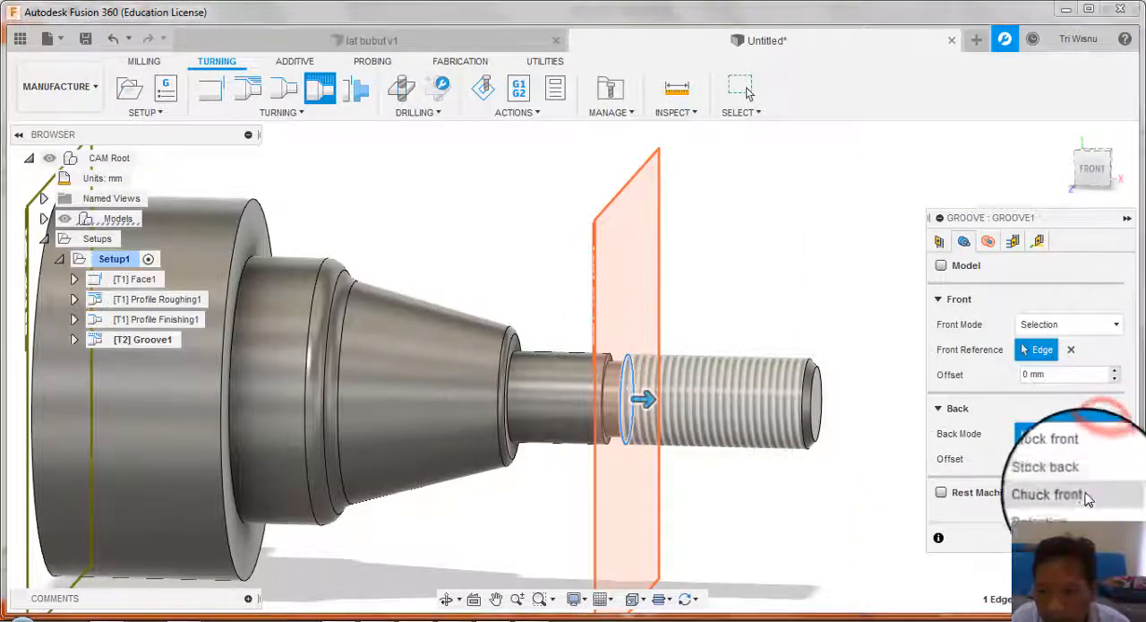
pyautogui.click(1070, 453)
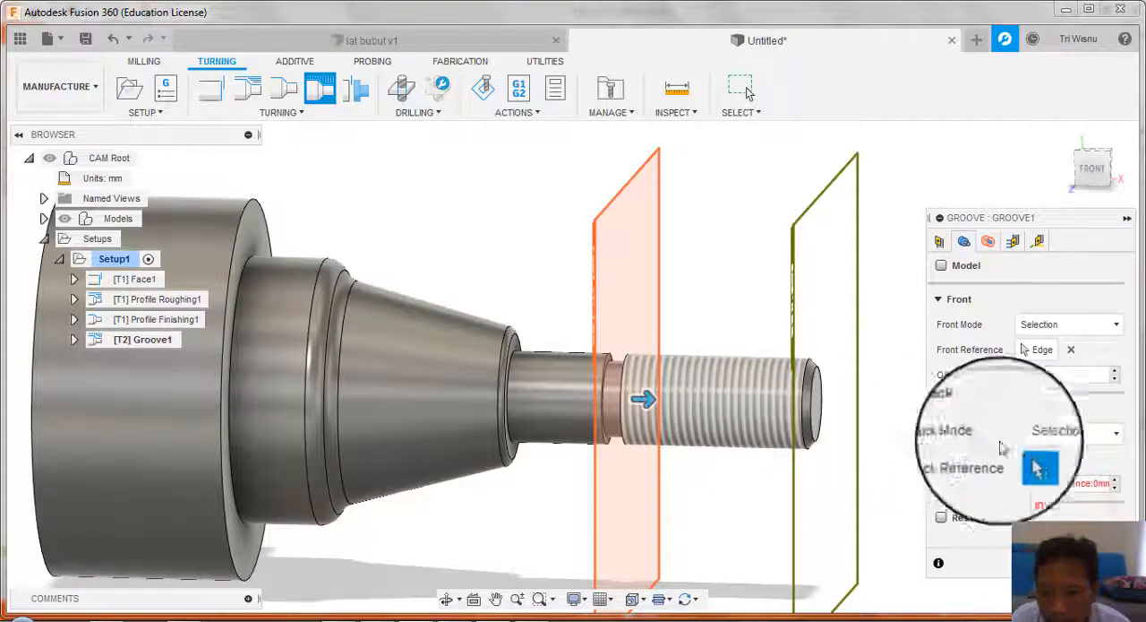
pyautogui.click(600, 405)
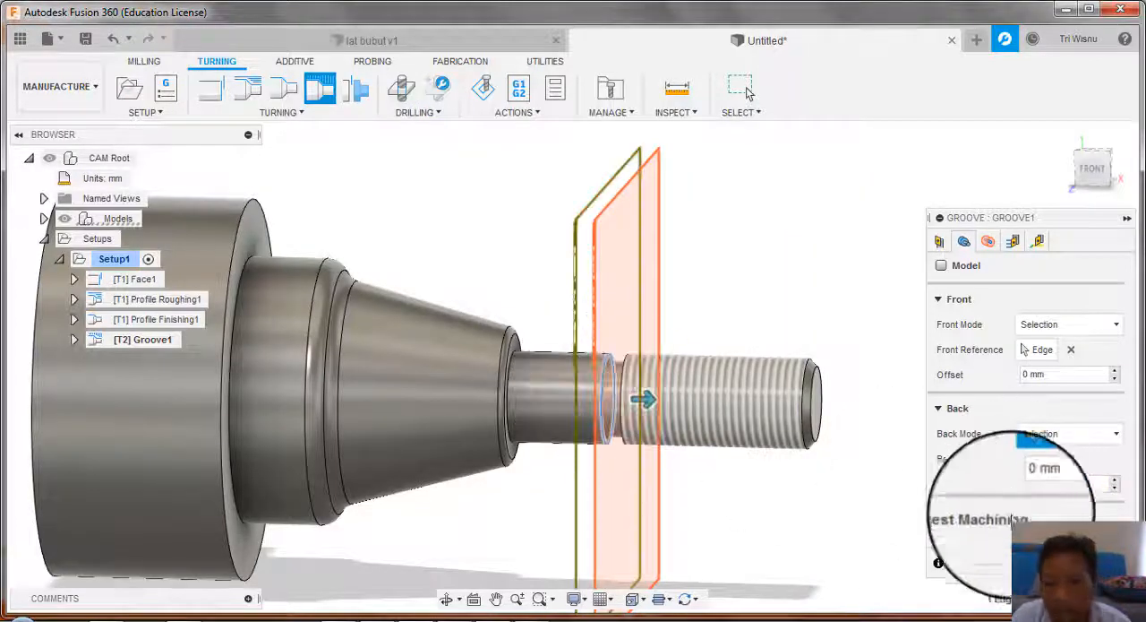
# Step: Check the groove's radii, passes and linking settings, keep them as they are, and create the toolpath
pyautogui.click(988, 249)
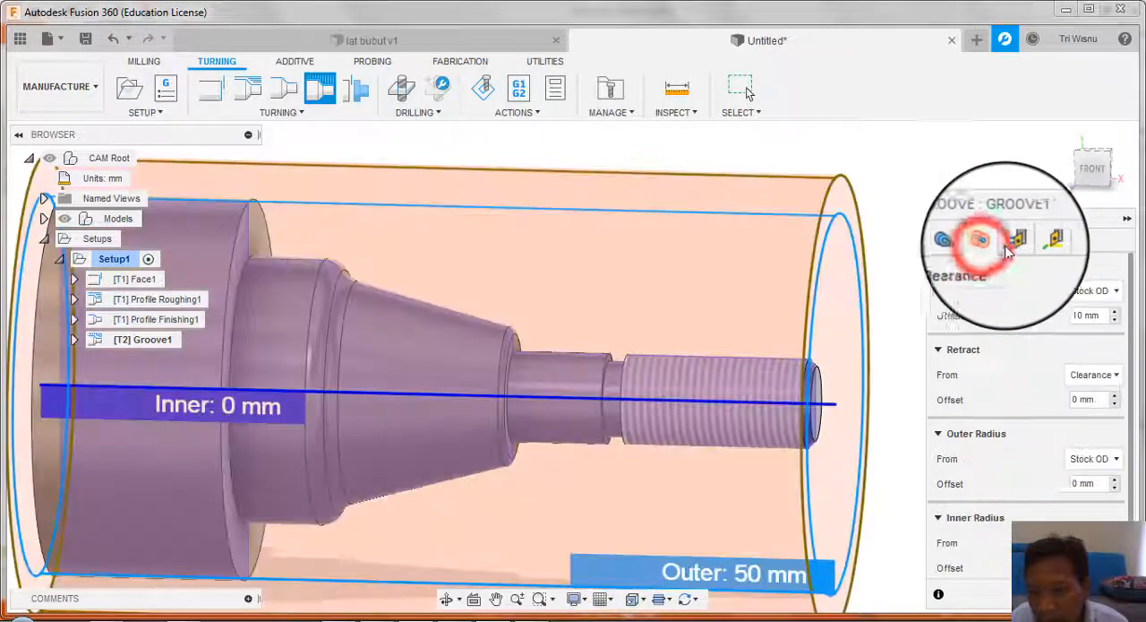
pyautogui.click(1005, 242)
pyautogui.click(1038, 240)
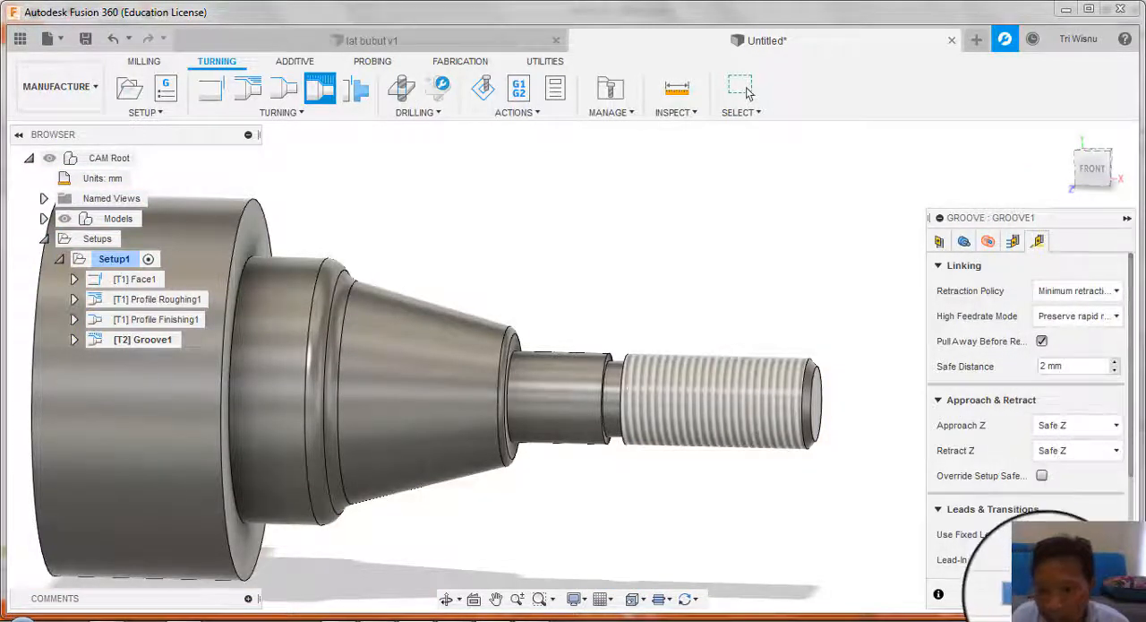
pyautogui.click(1030, 593)
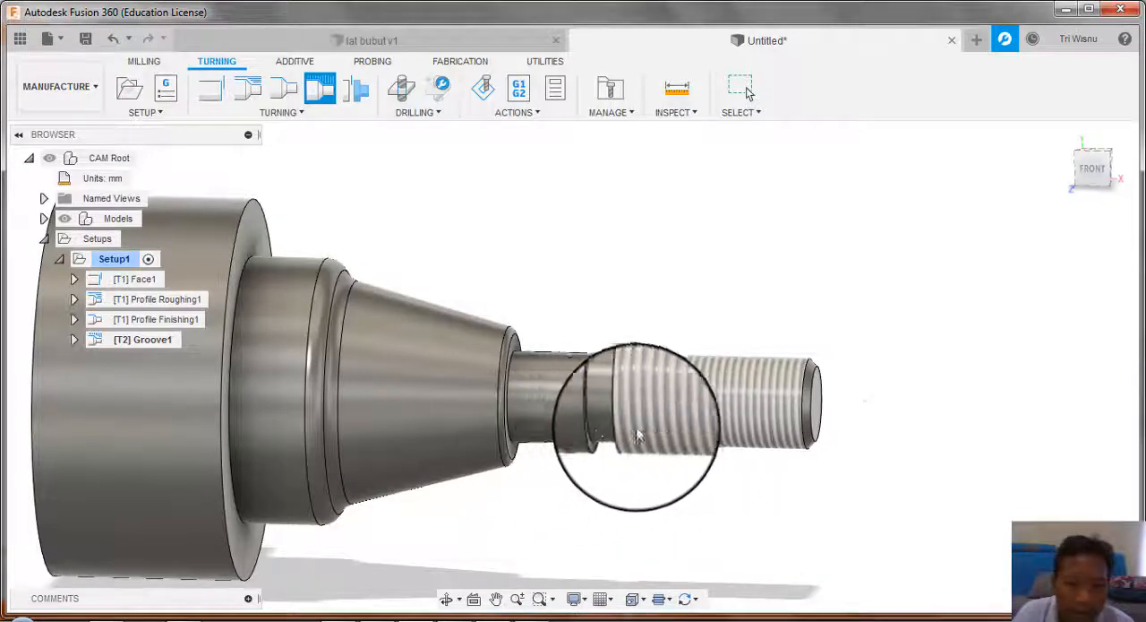
# Step: Simulate the Groove toolpath on its own, play the cut into the stock, and exit the simulation
pyautogui.scroll(-3, 752, 294)
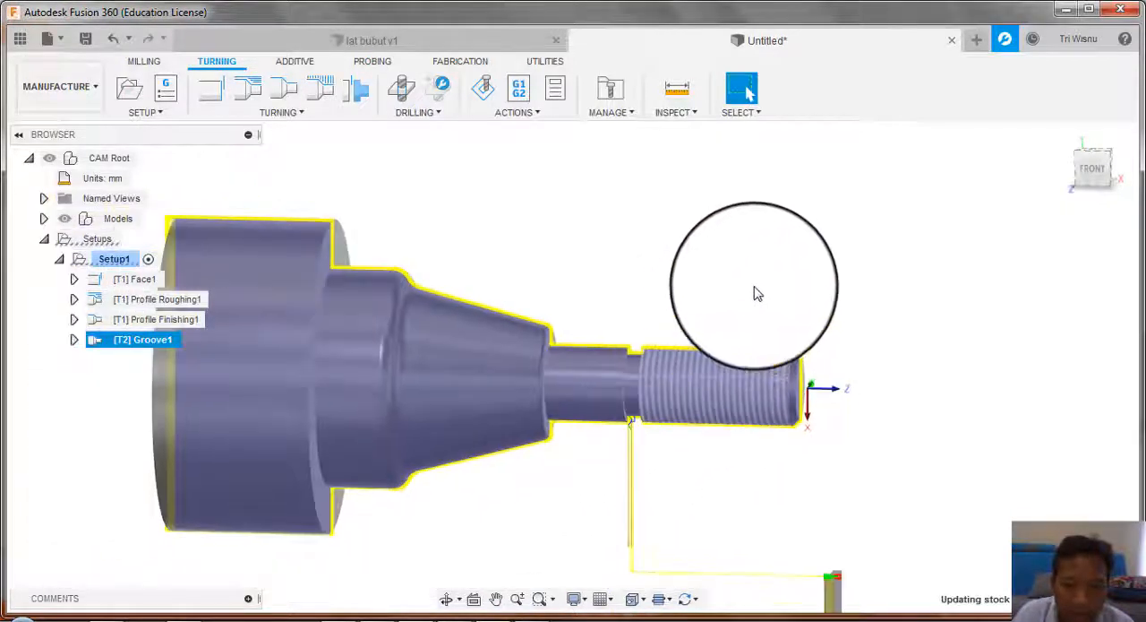
pyautogui.rightClick(130, 340)
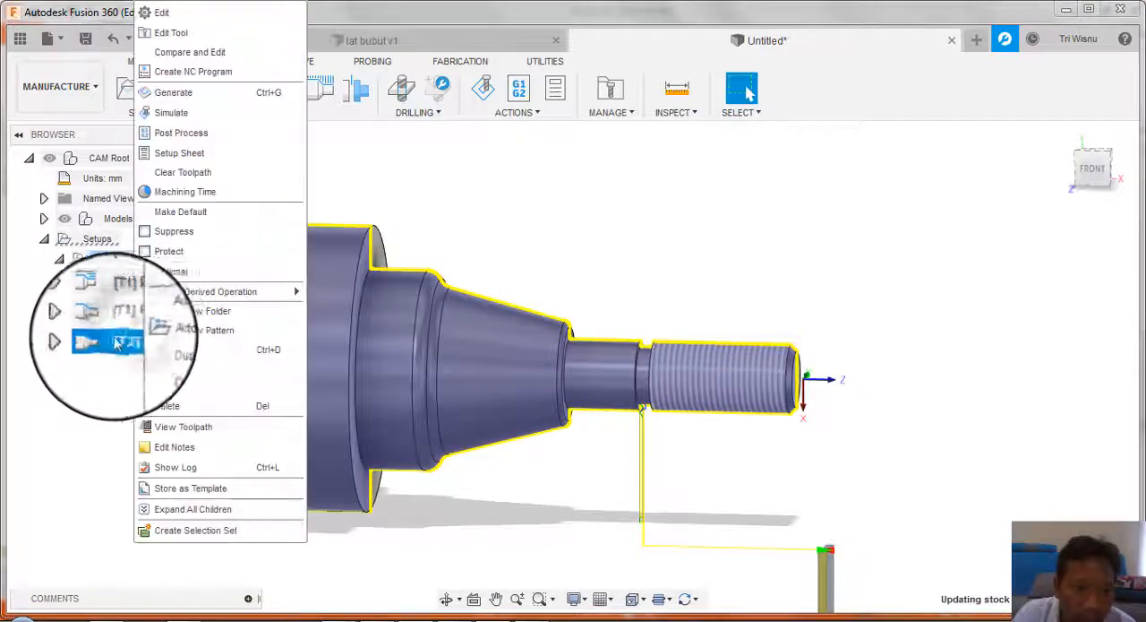
pyautogui.click(206, 120)
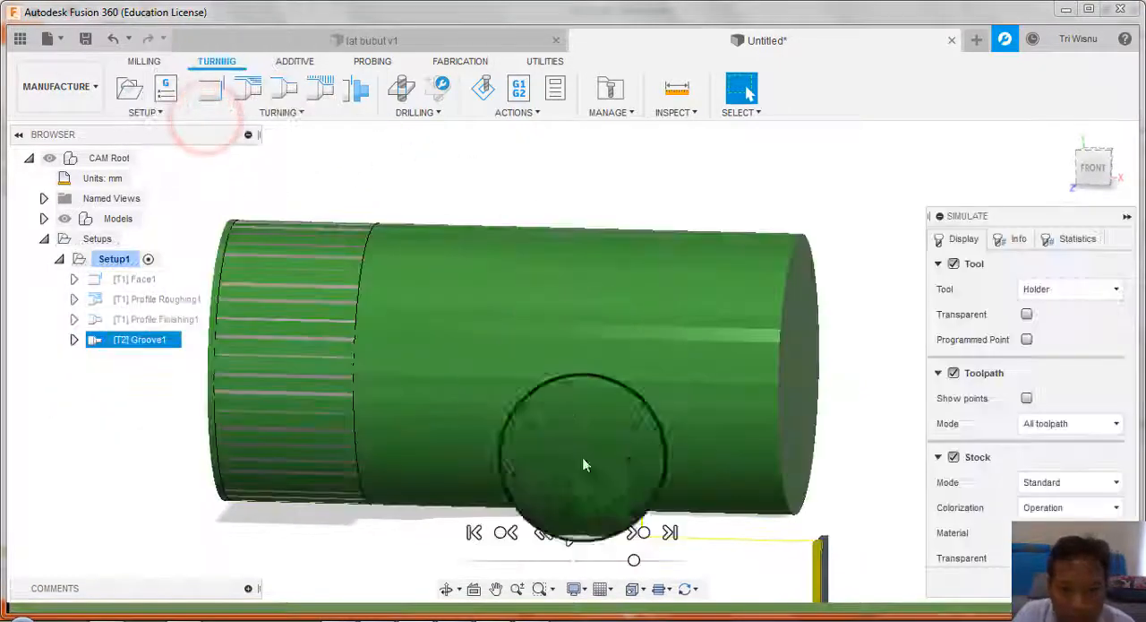
pyautogui.click(571, 529)
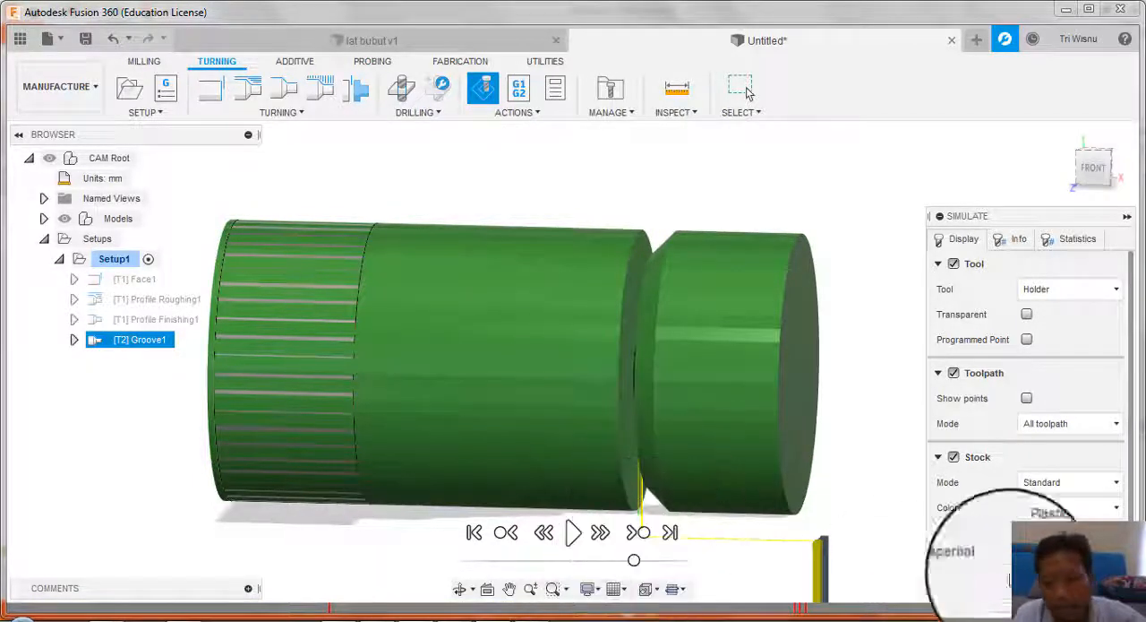
pyautogui.click(1085, 581)
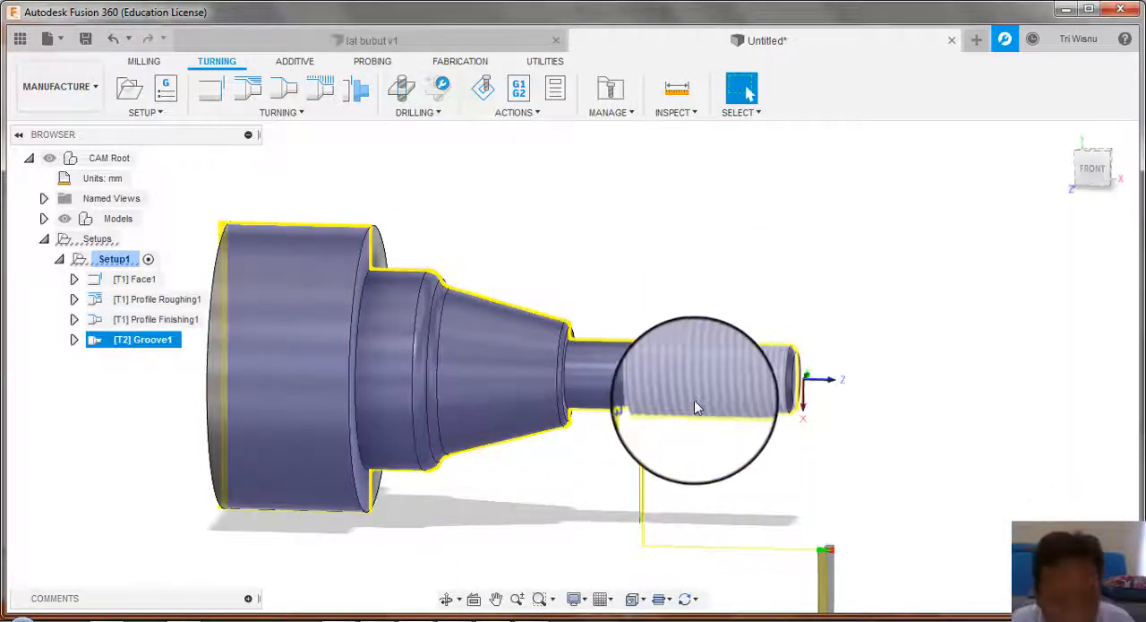
# Step: Start a Turning Thread operation on the shaft and add a new tool of type Turning threading to the document's tool library
pyautogui.scroll(2, 694, 408)
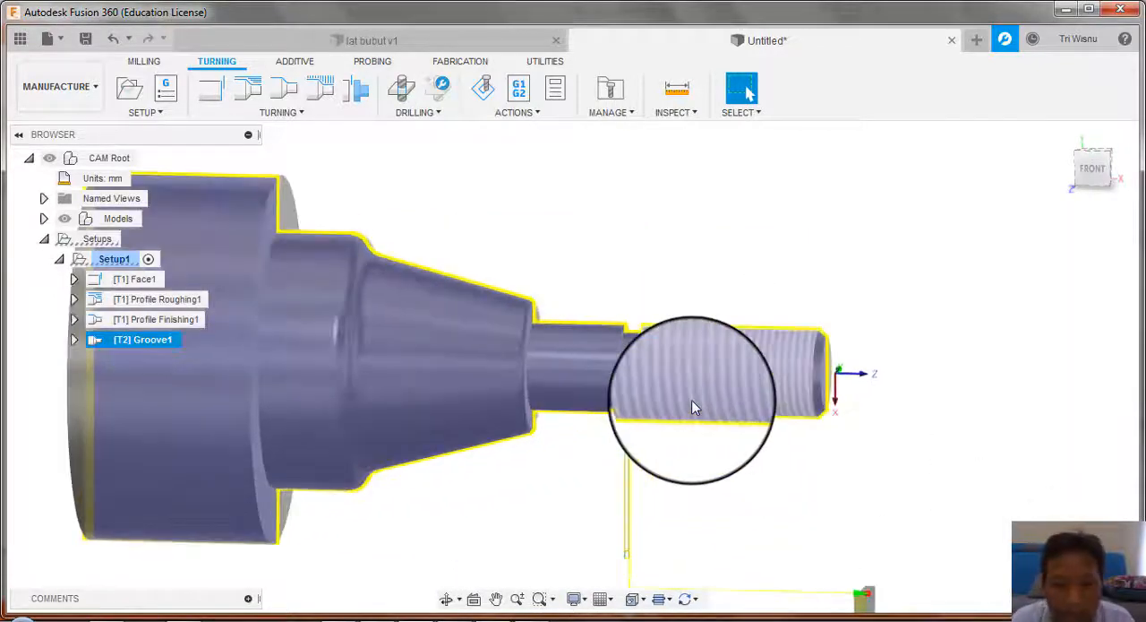
pyautogui.scroll(-2, 695, 407)
pyautogui.scroll(1, 694, 407)
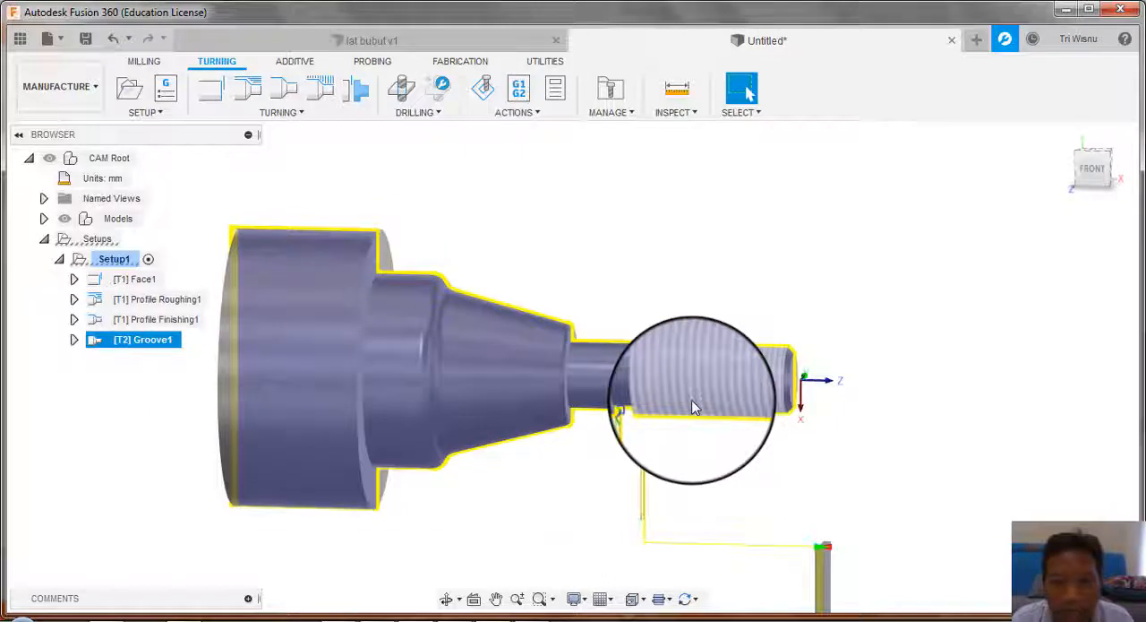
pyautogui.scroll(1, 711, 405)
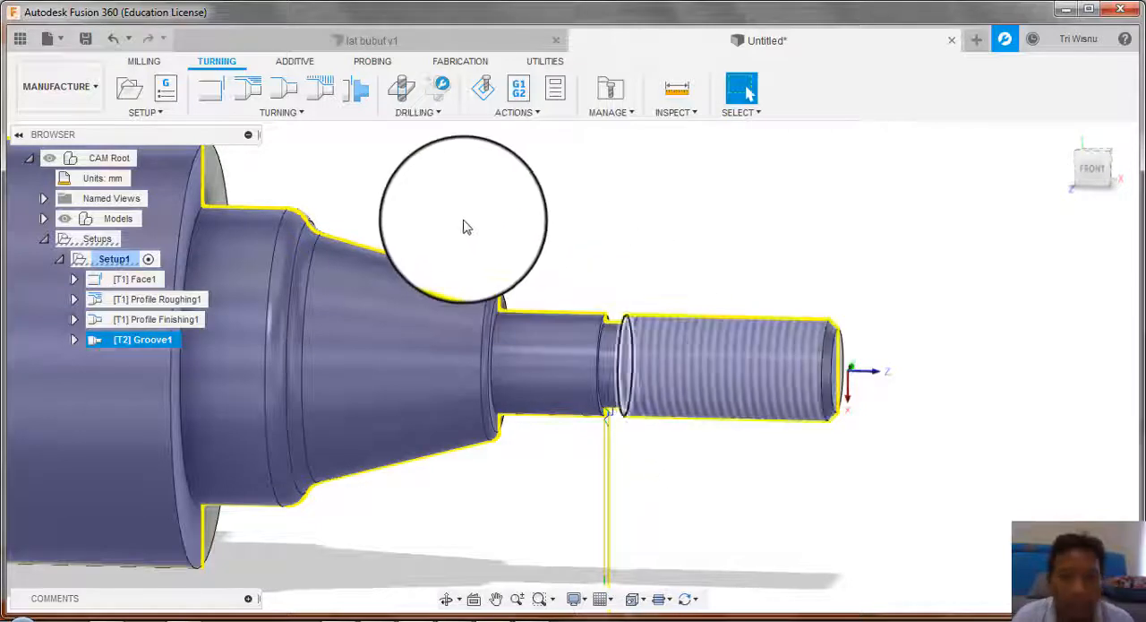
pyautogui.click(280, 112)
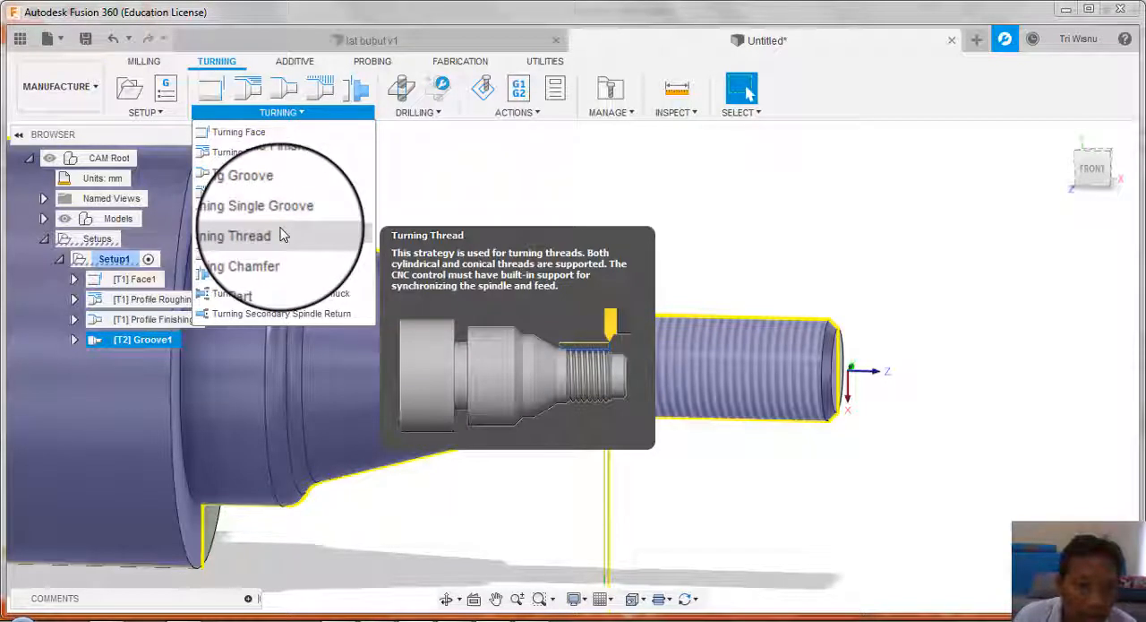
pyautogui.click(268, 233)
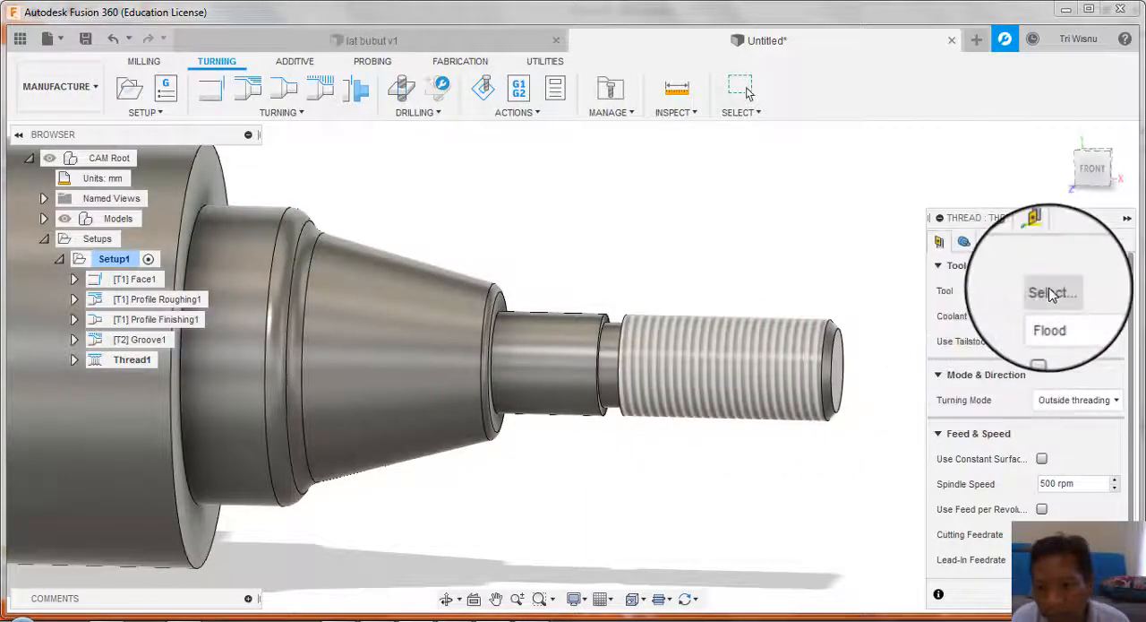
pyautogui.click(1052, 292)
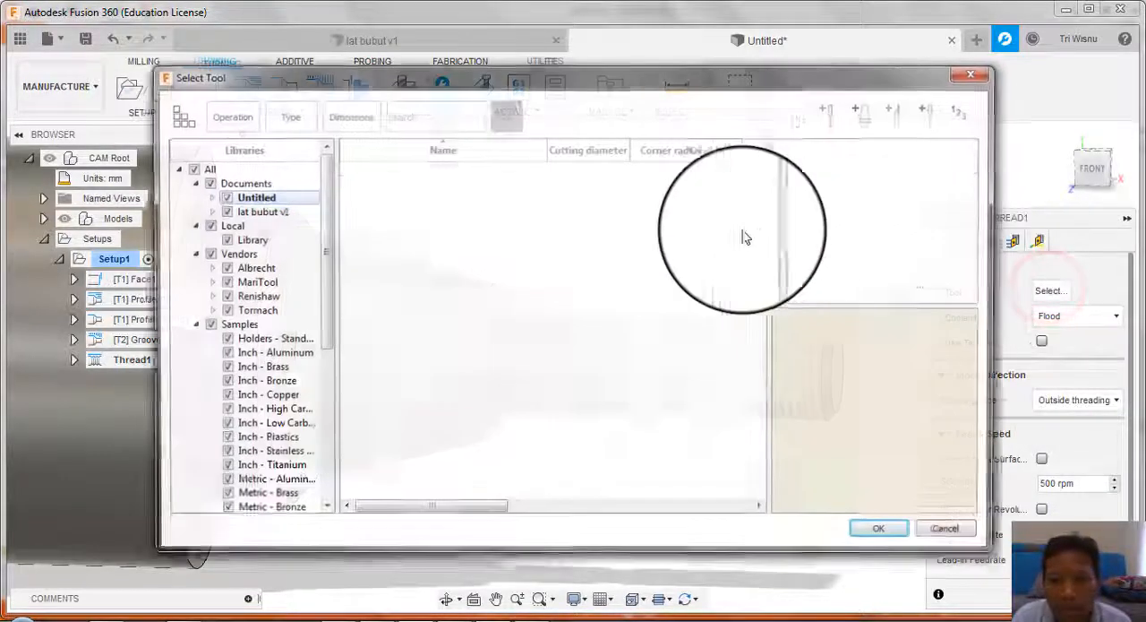
pyautogui.click(900, 113)
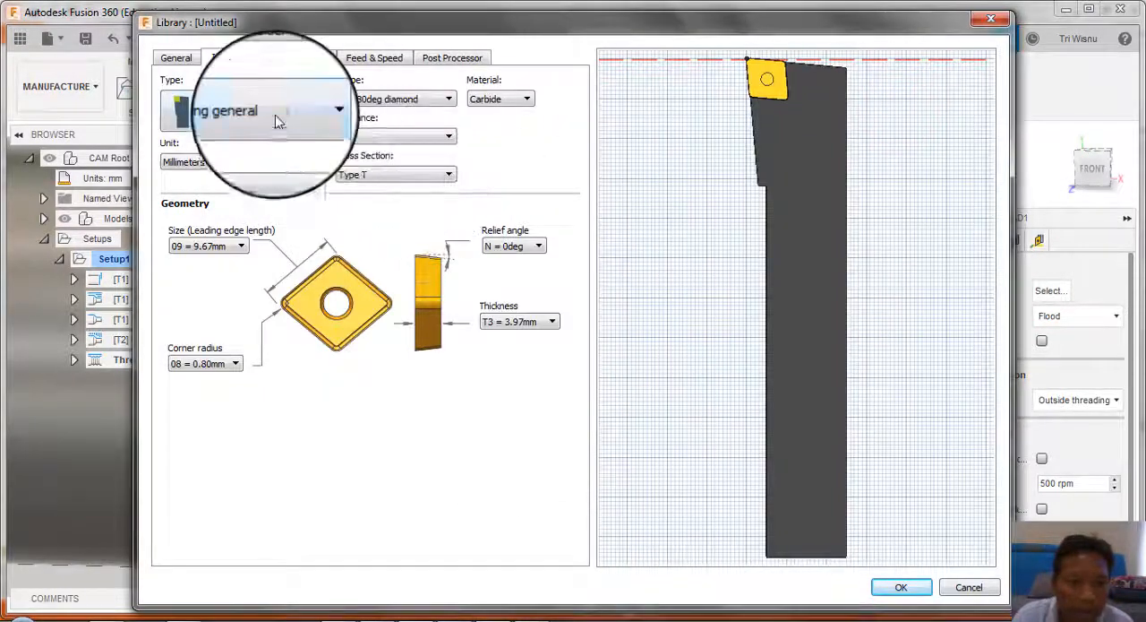
pyautogui.click(275, 115)
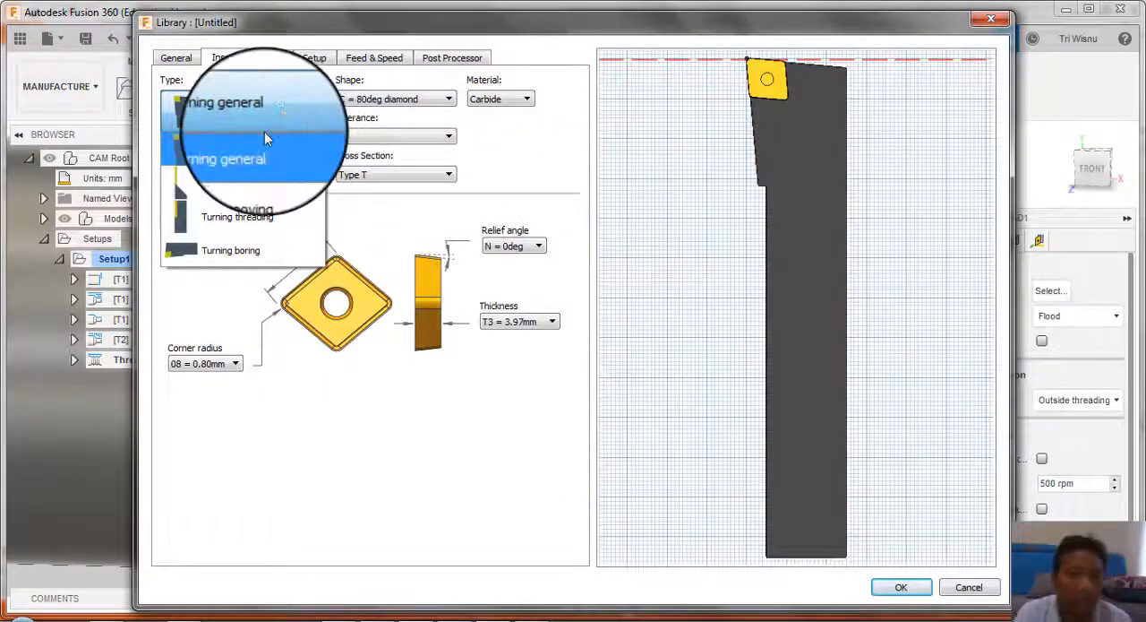
pyautogui.click(271, 229)
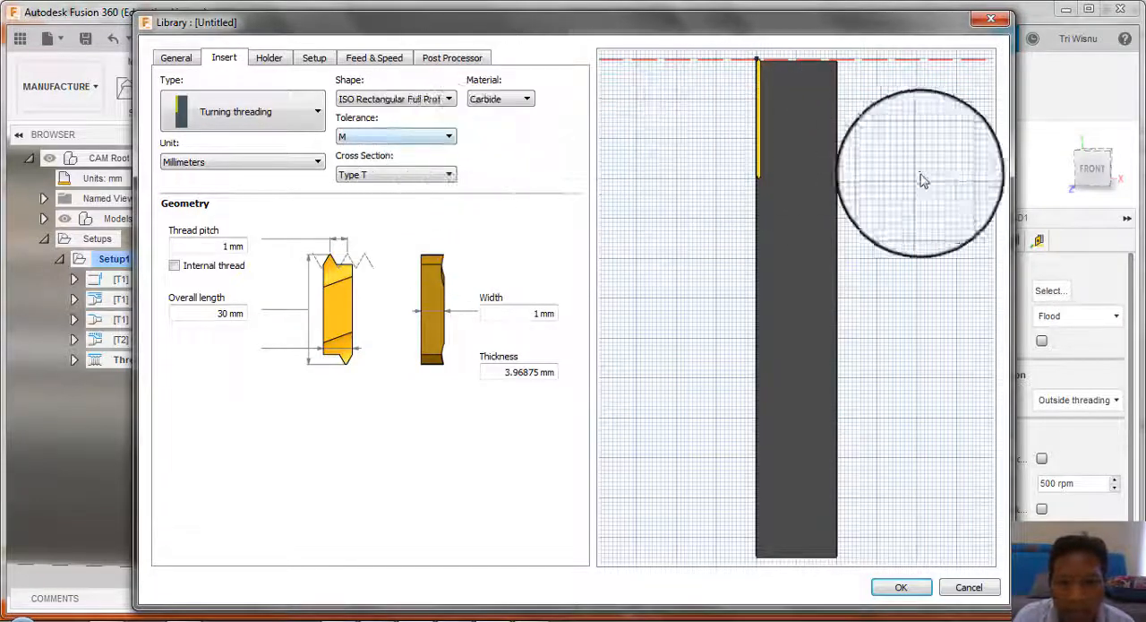
# Step: Compare the rectangular and triangular threading insert shapes and set the insert's shape to ISO Triangular Full Profile
pyautogui.click(432, 98)
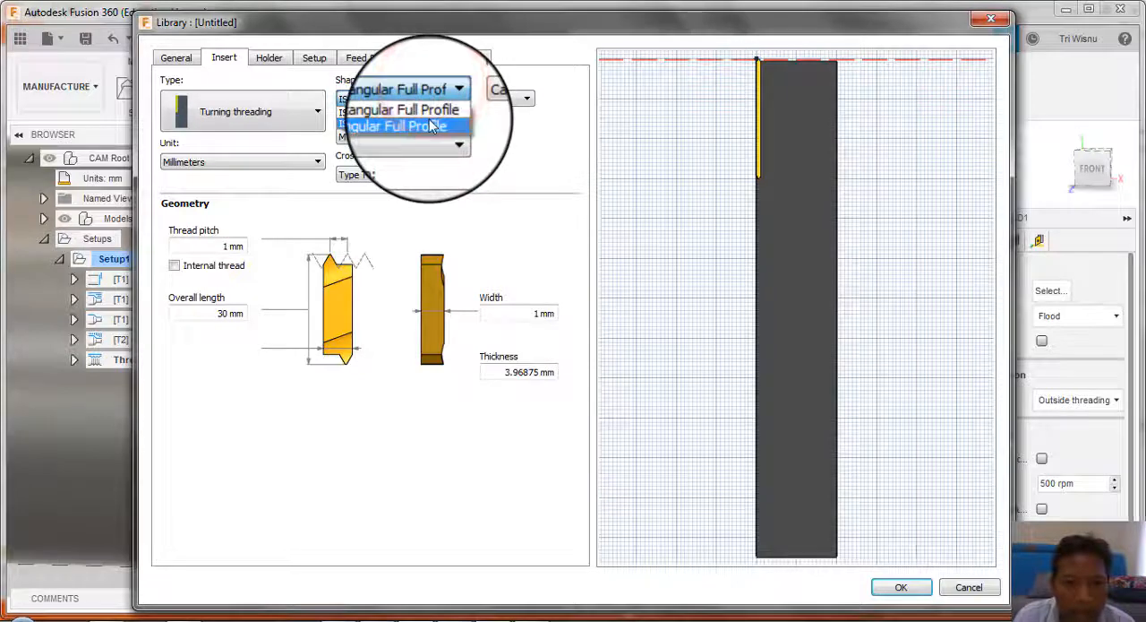
pyautogui.click(429, 120)
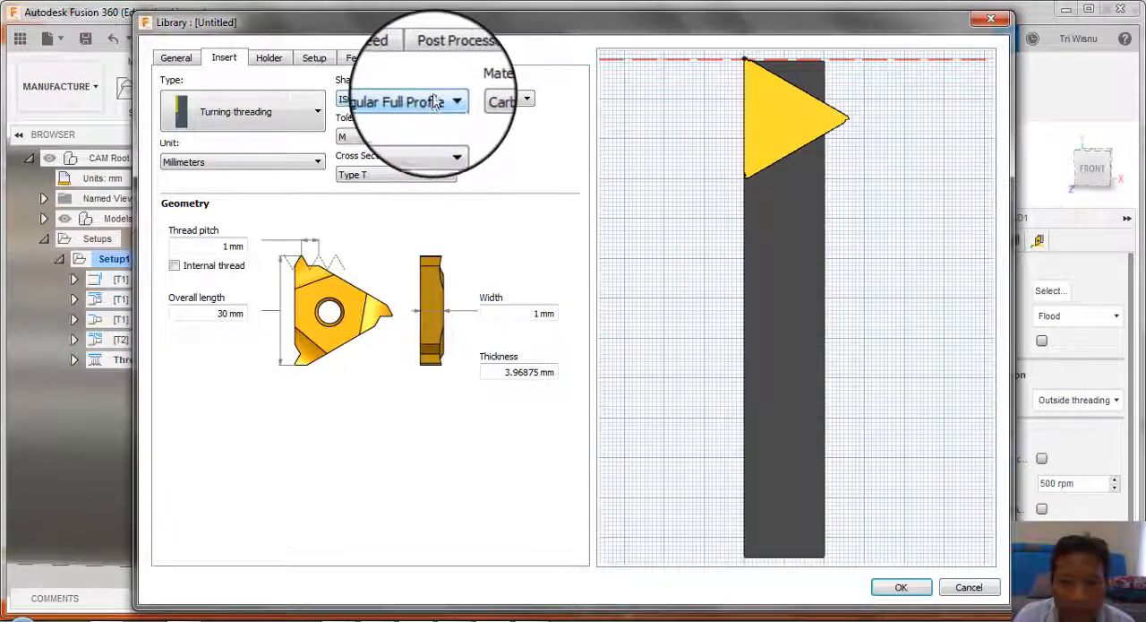
pyautogui.click(434, 102)
pyautogui.click(430, 113)
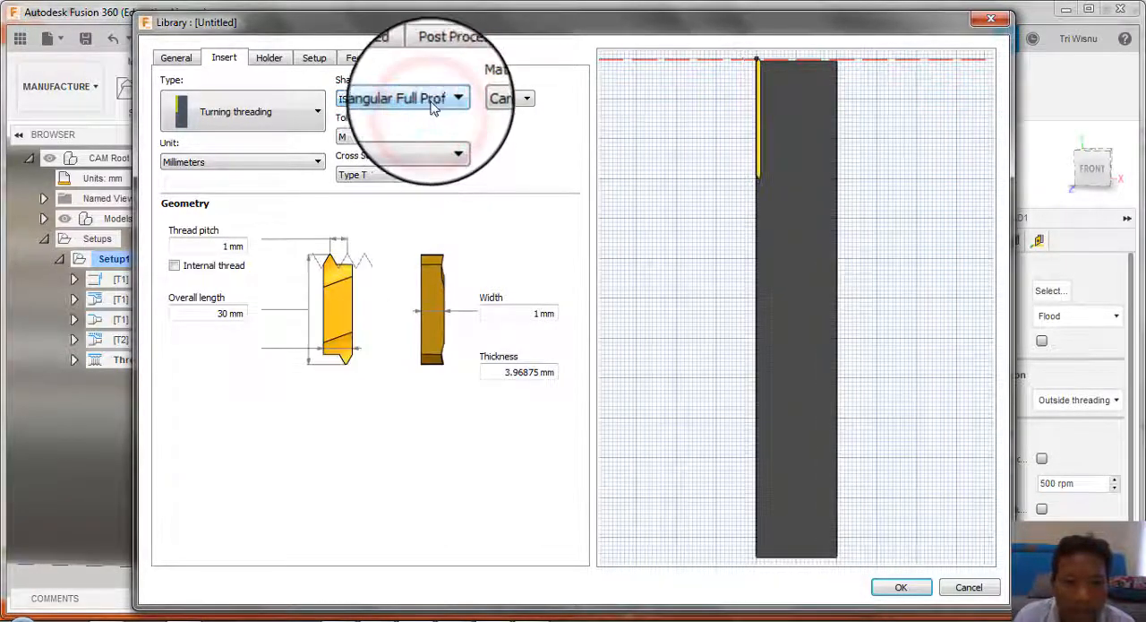
pyautogui.click(433, 99)
pyautogui.click(430, 120)
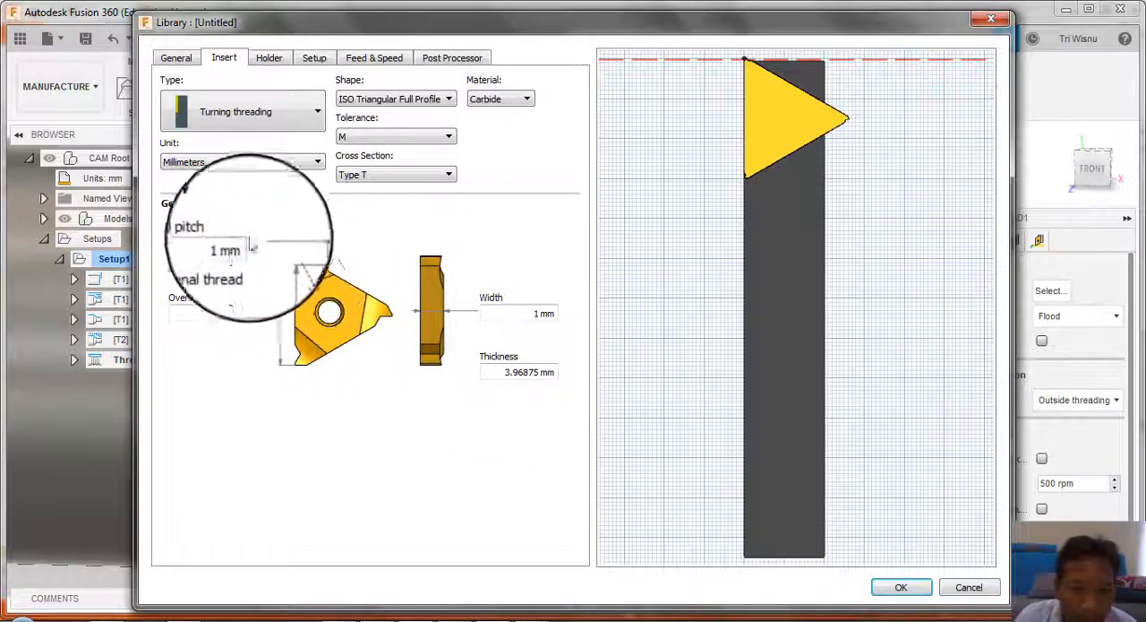
# Step: Set the threading insert's thread pitch to 2 mm and assign the new tool to the thread operation
pyautogui.click(222, 246)
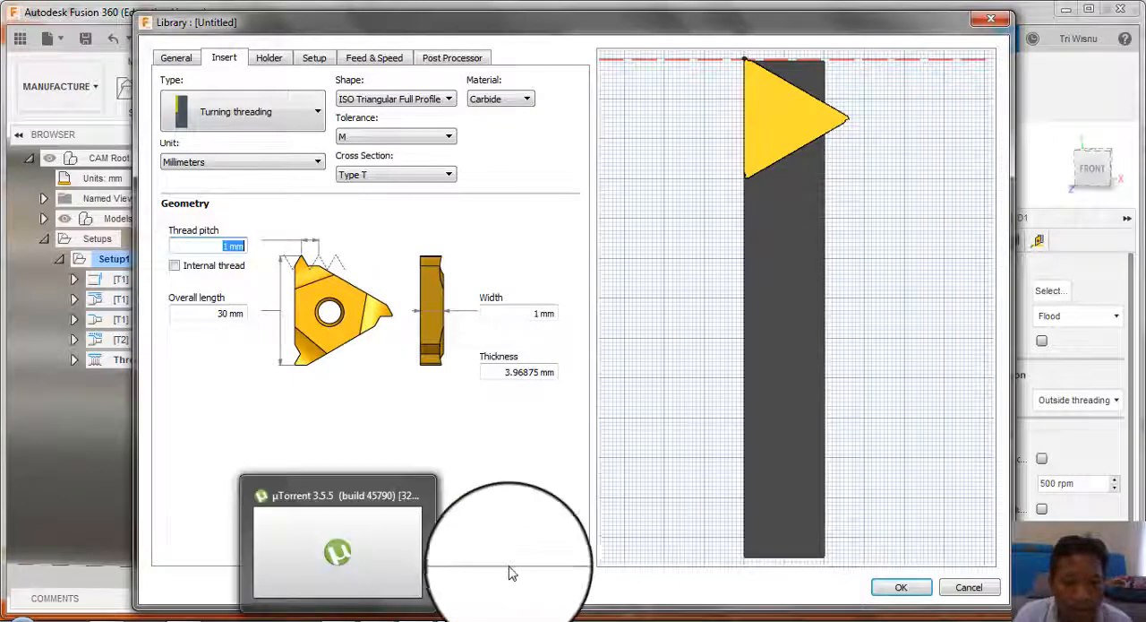
pyautogui.moveTo(409, 616)
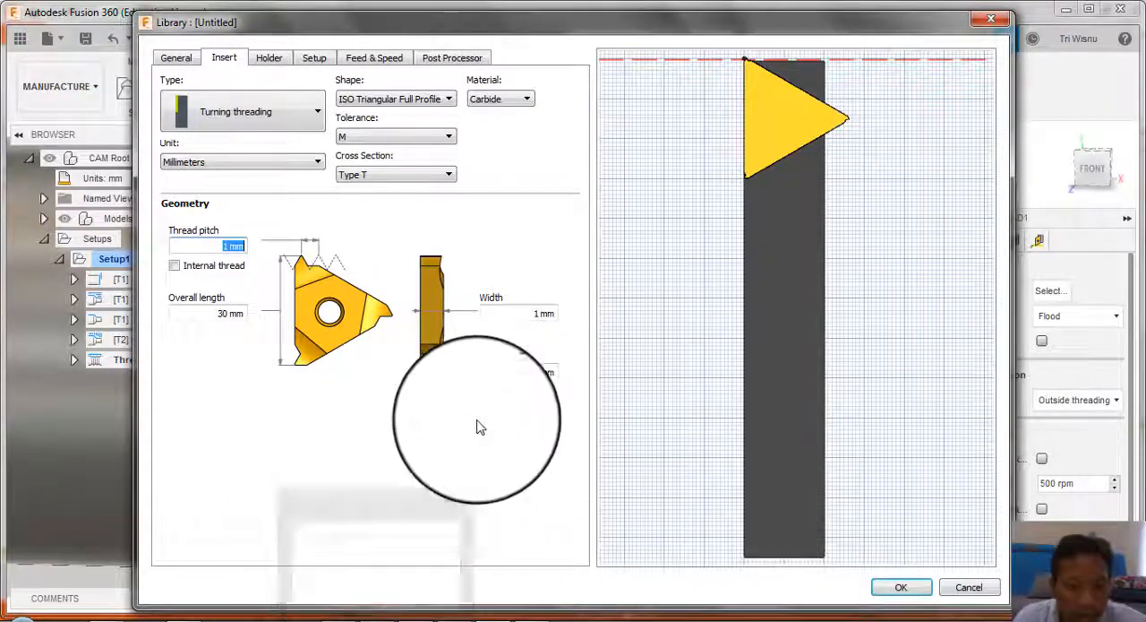
pyautogui.write('2')
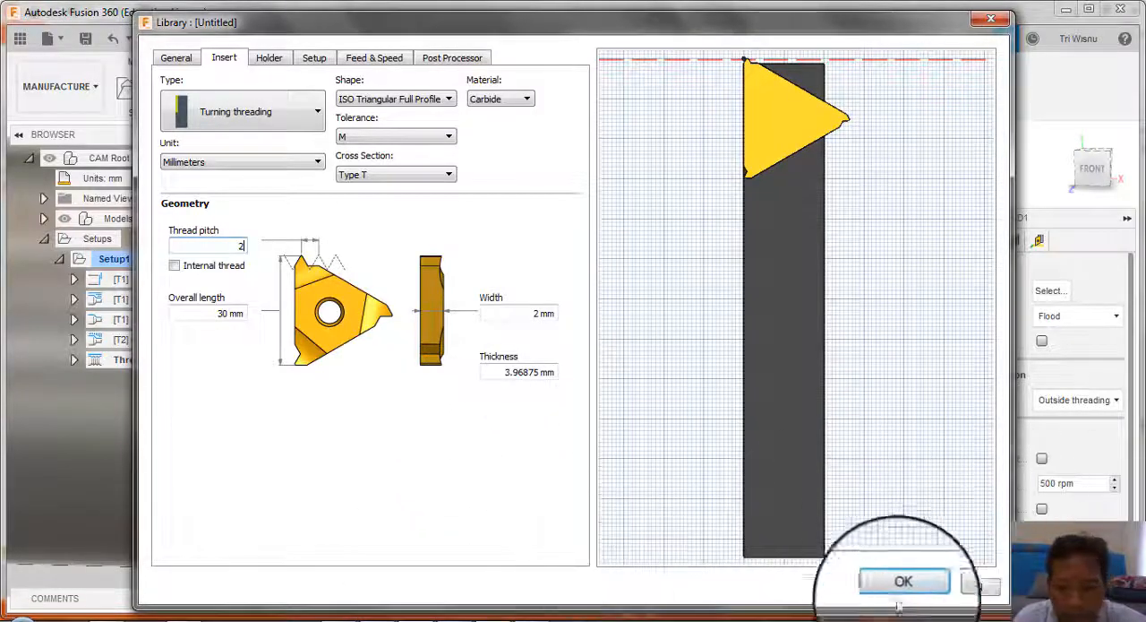
pyautogui.click(879, 590)
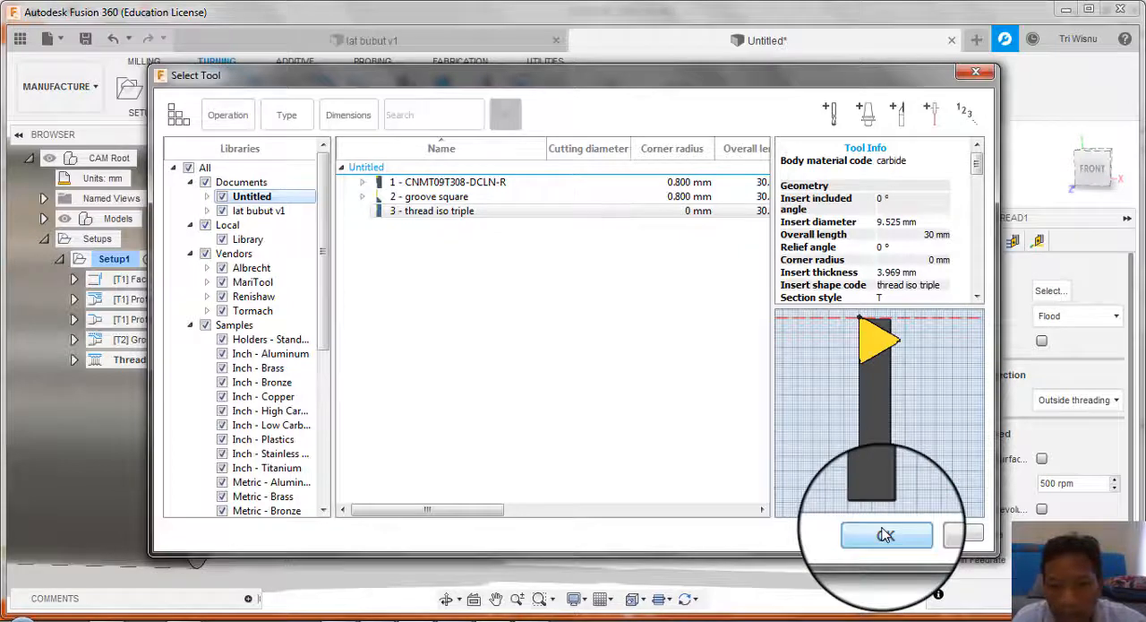
pyautogui.click(886, 534)
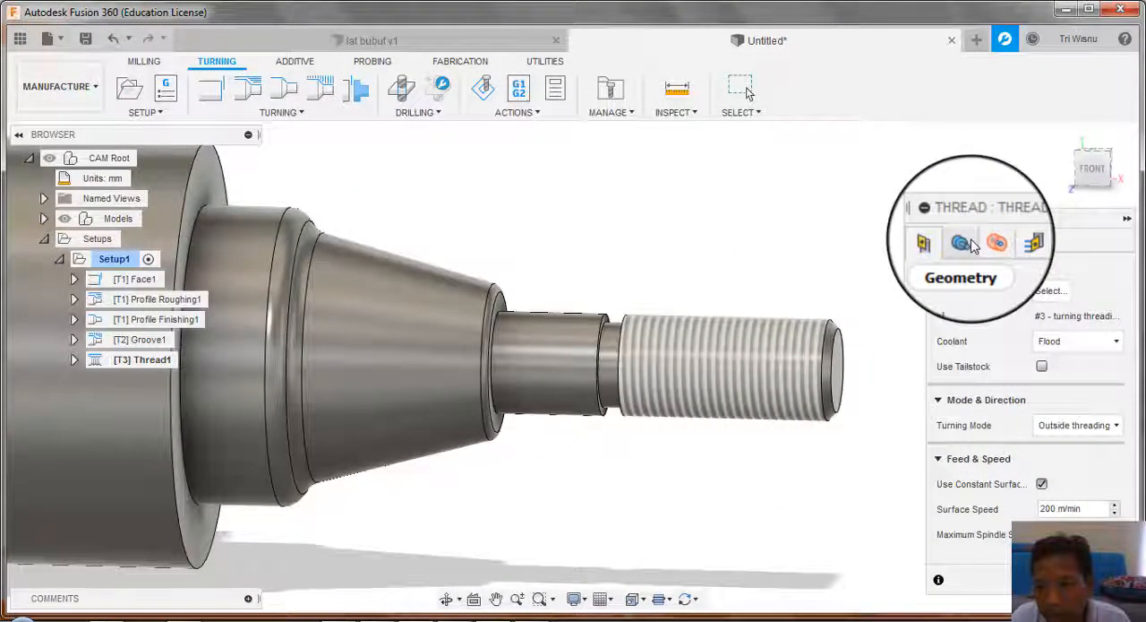
# Step: Select the shaft's threaded cylindrical face as the thread face, check the radii and passes settings, and create the toolpath
pyautogui.click(964, 240)
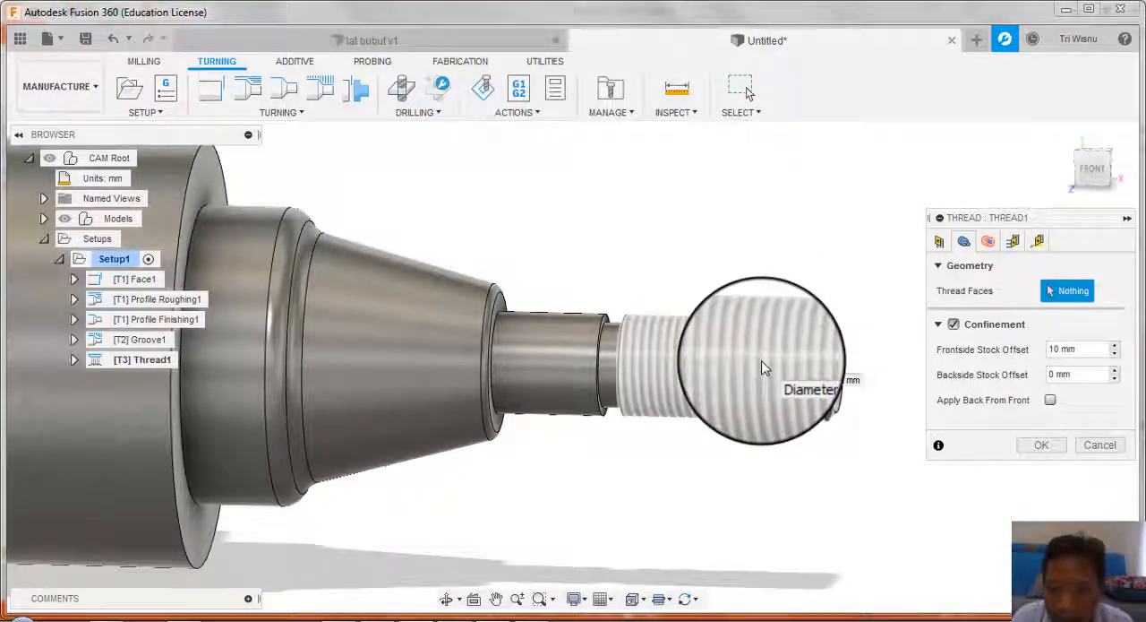
pyautogui.click(760, 358)
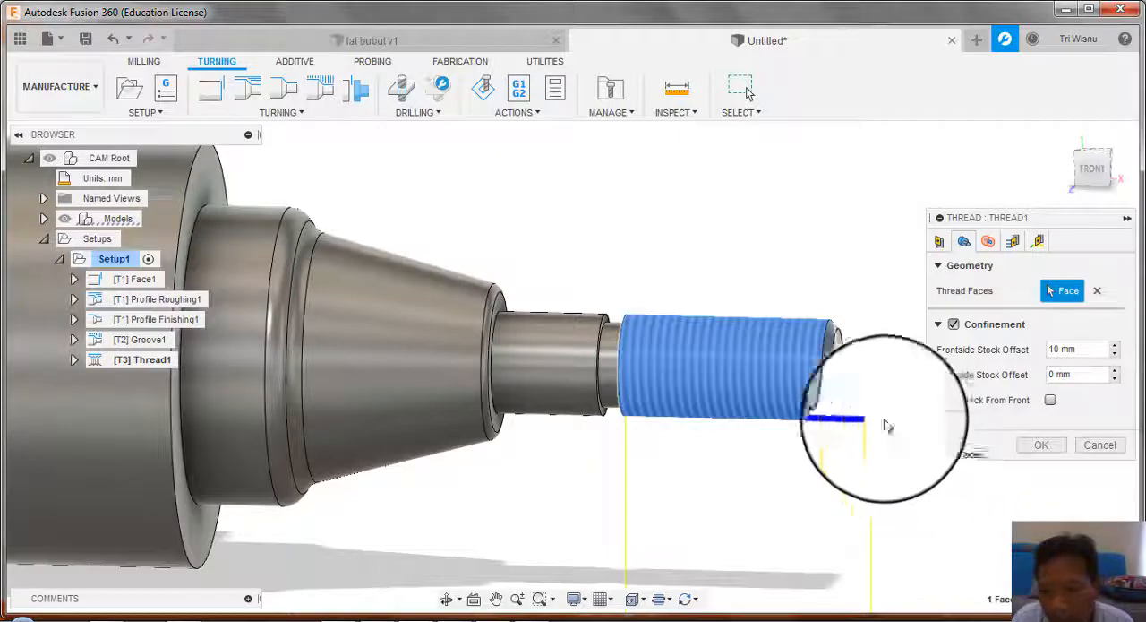
pyautogui.click(988, 244)
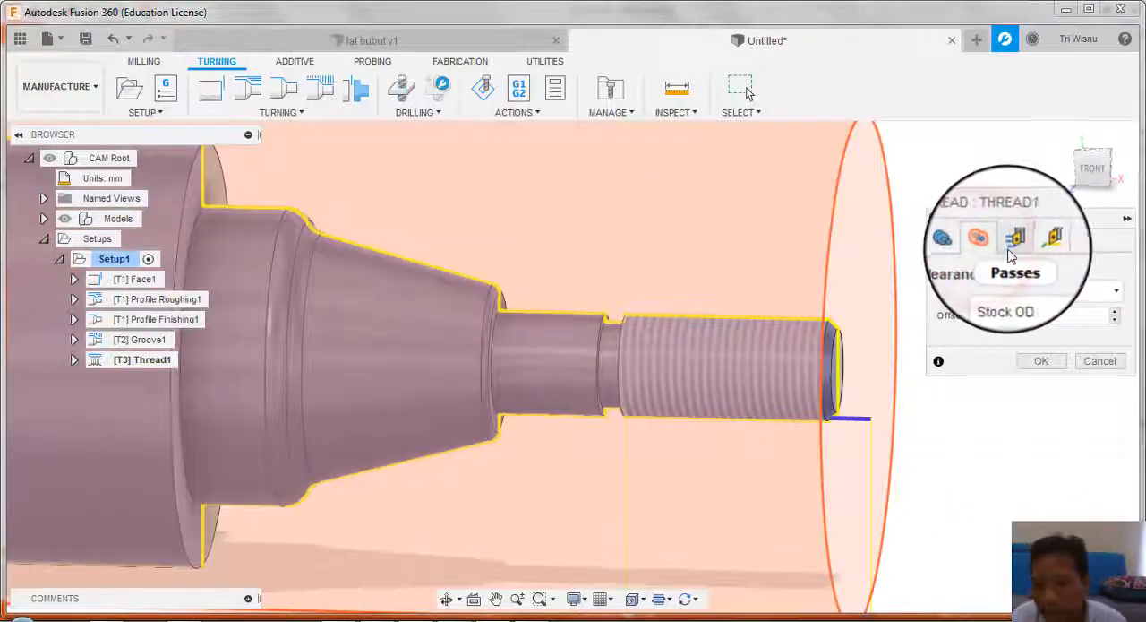
pyautogui.click(1013, 240)
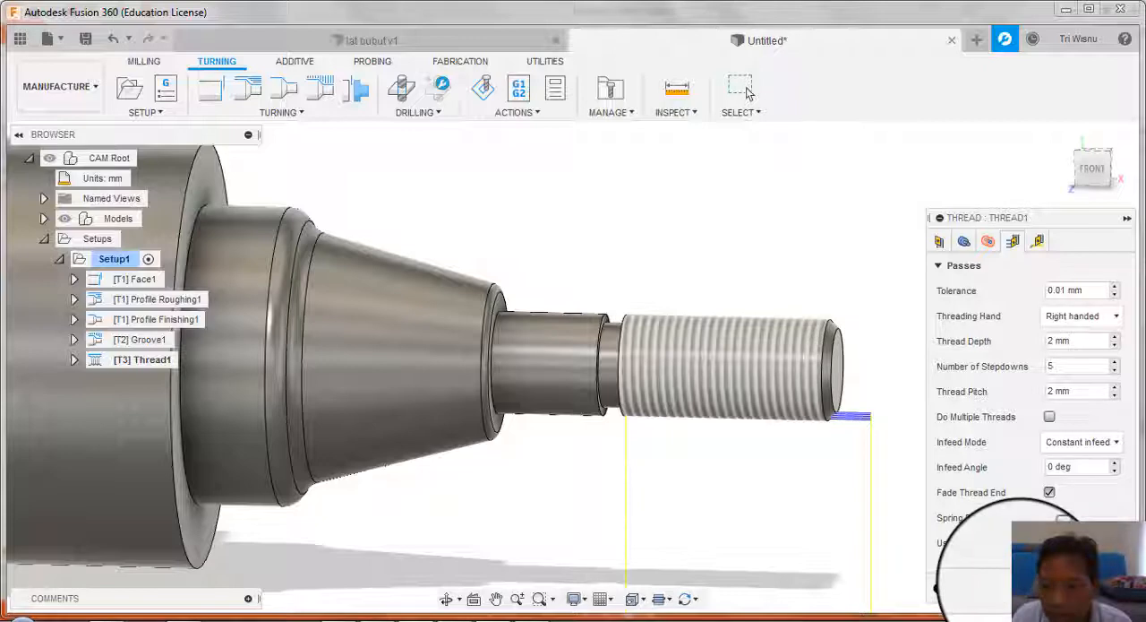
pyautogui.click(746, 87)
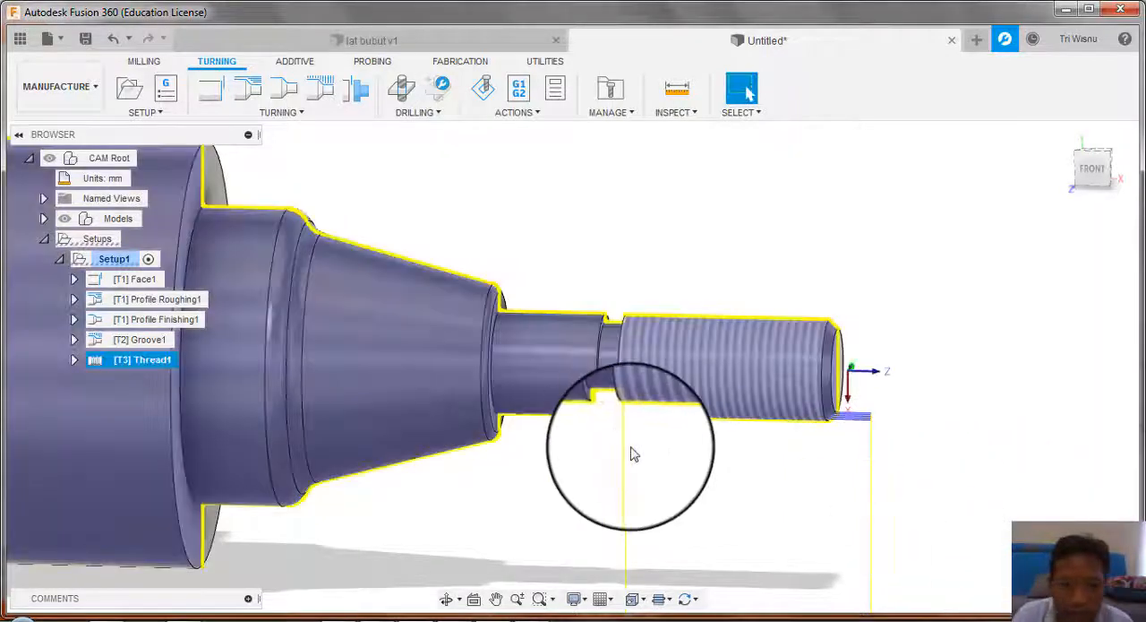
# Step: Simulate the Thread toolpath on its own and play the threading cut into the stock
pyautogui.rightClick(106, 363)
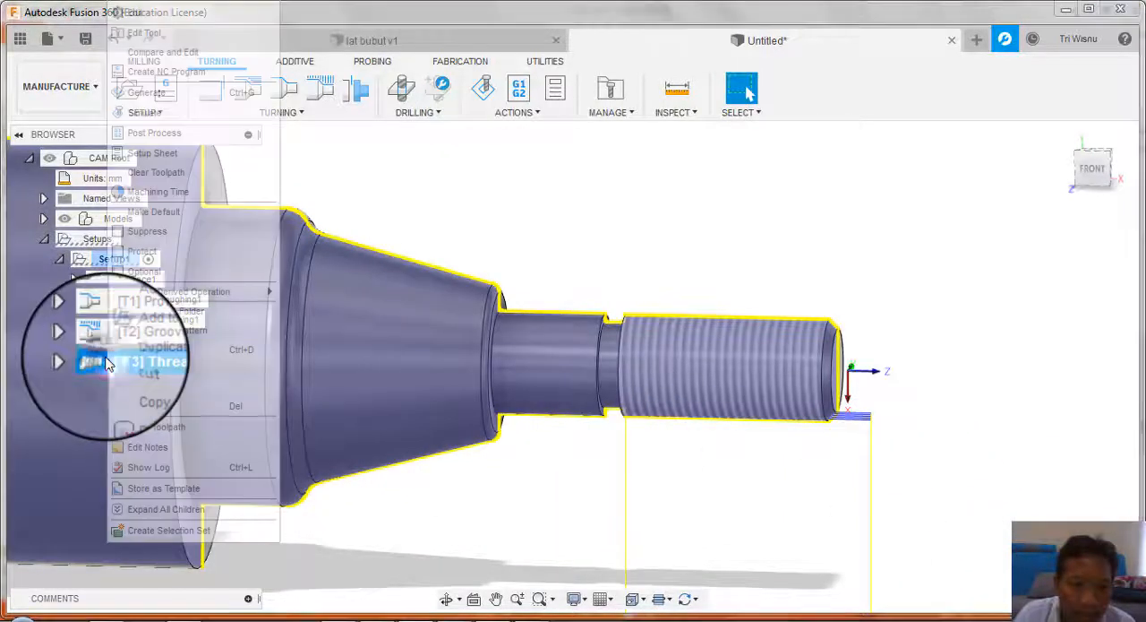
pyautogui.click(158, 117)
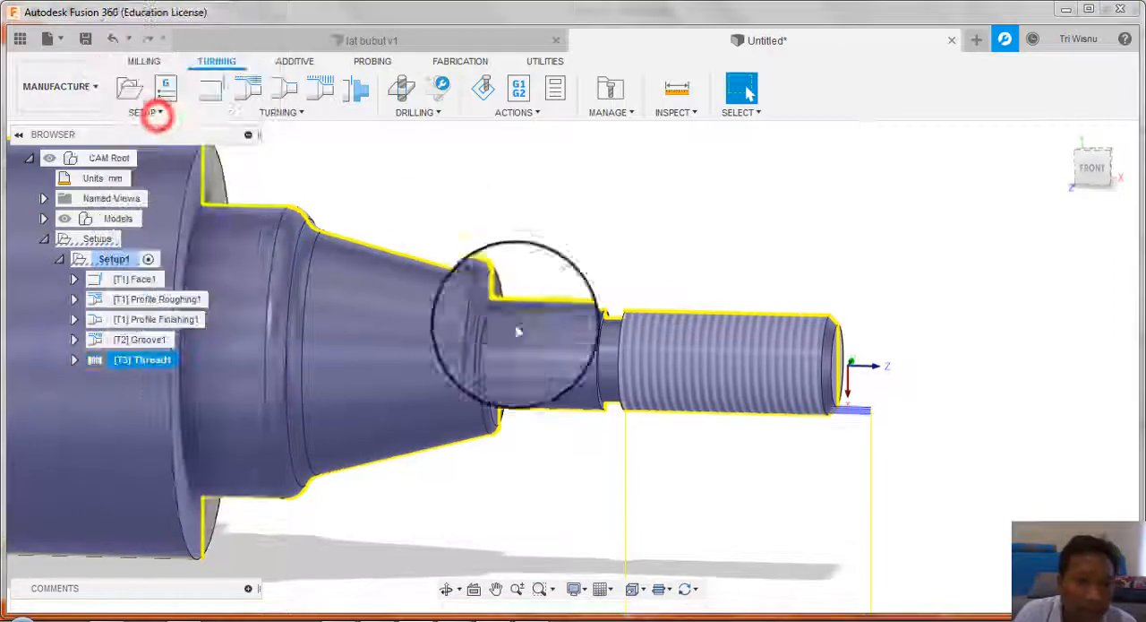
pyautogui.click(573, 532)
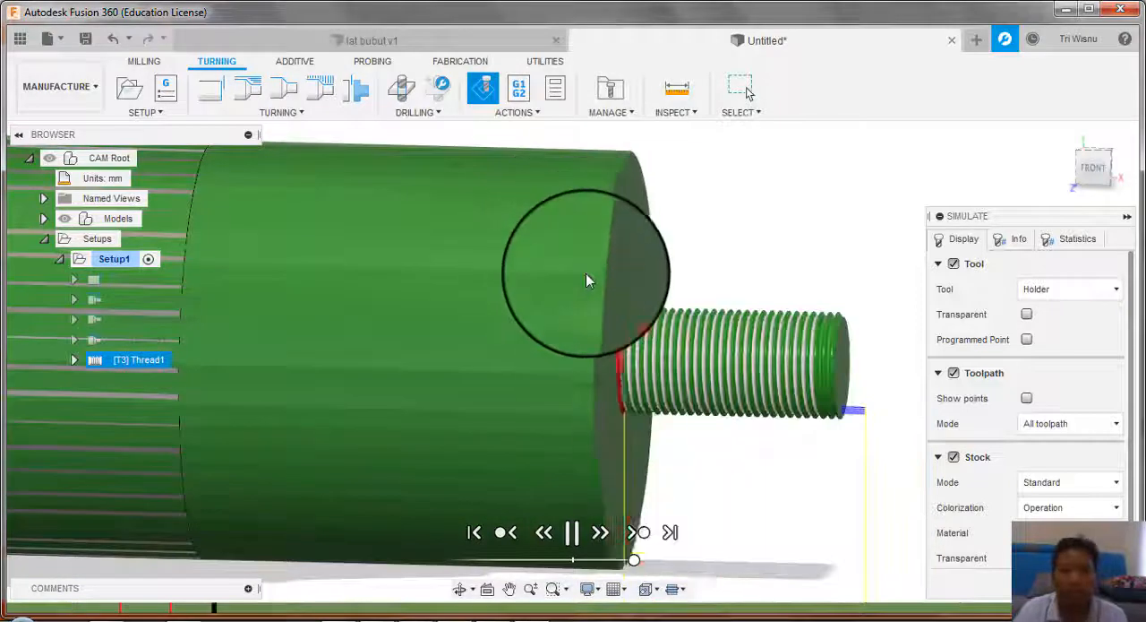
pyautogui.scroll(-2, 587, 287)
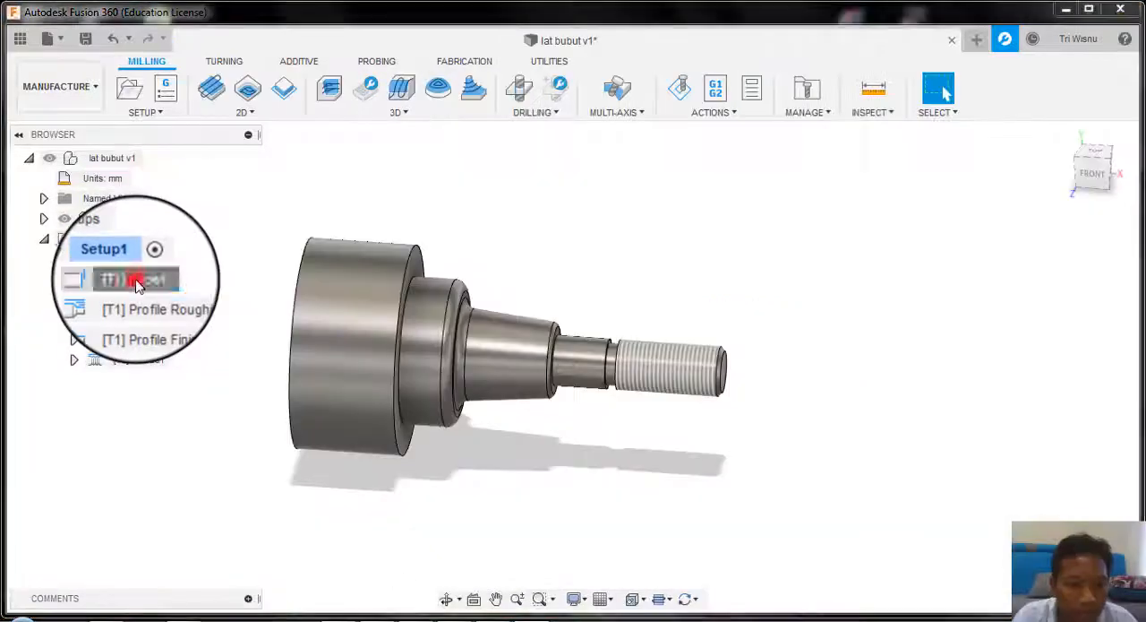
# Step: Select all five operations from Face1 to Thread1 in the lat bubut v1 document and play their combined simulation
pyautogui.keyDown('shift'); pyautogui.click(130, 367); pyautogui.keyUp('shift')
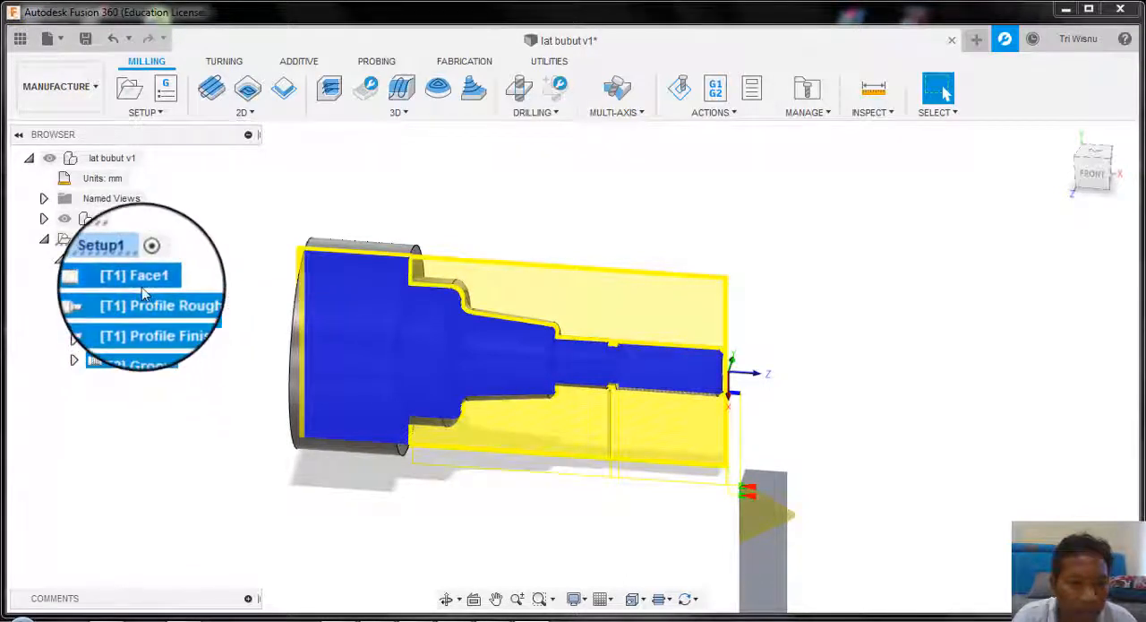
pyautogui.rightClick(143, 285)
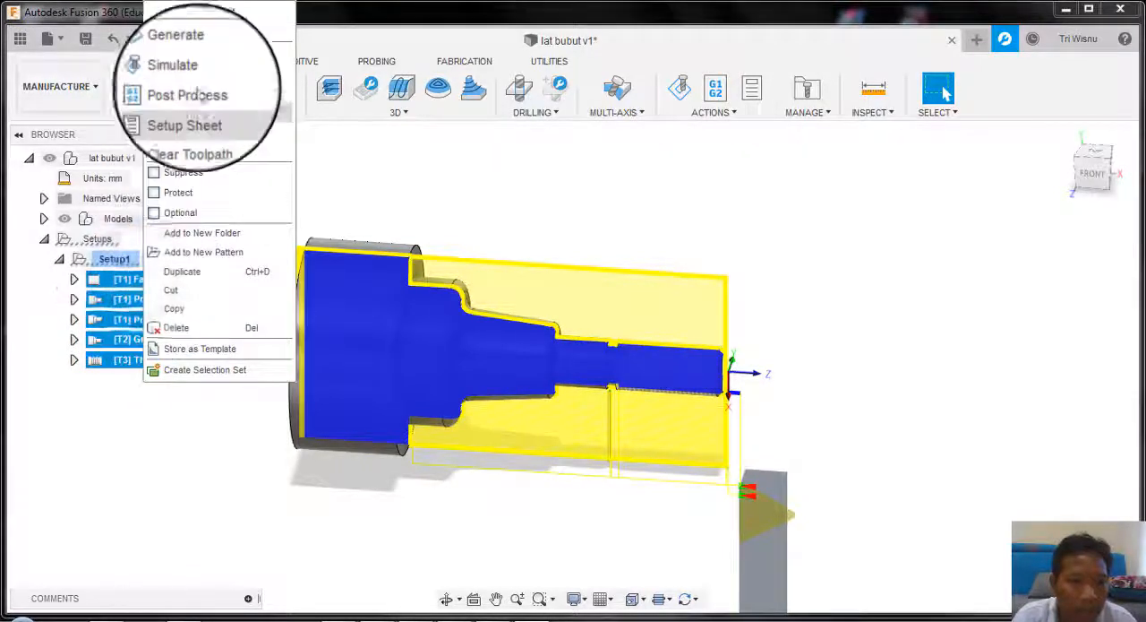
pyautogui.click(198, 73)
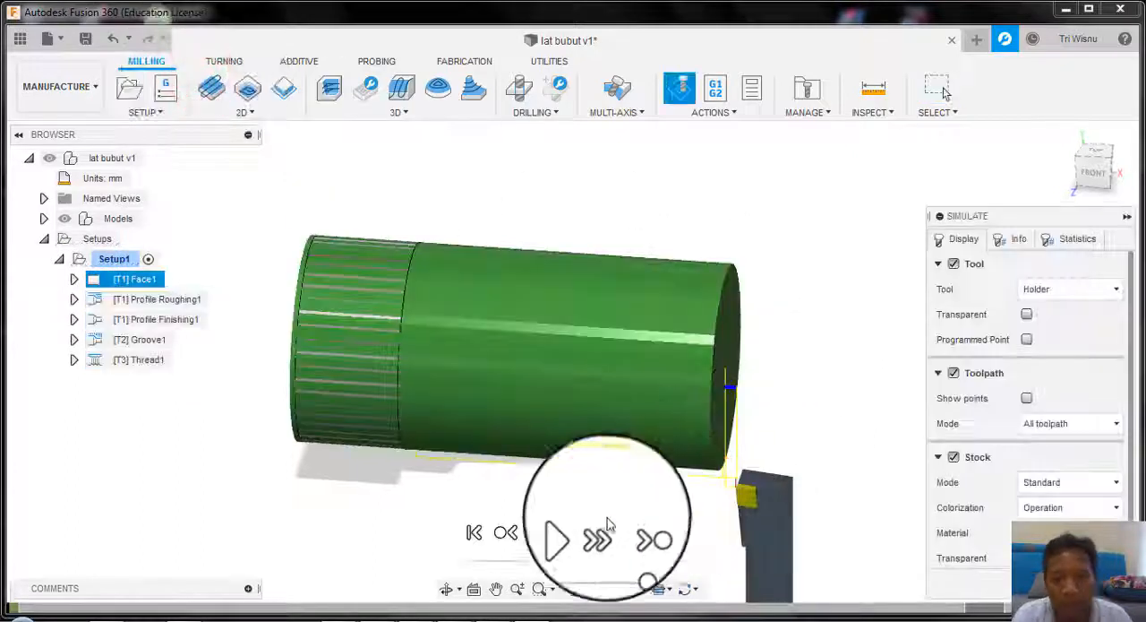
pyautogui.click(576, 532)
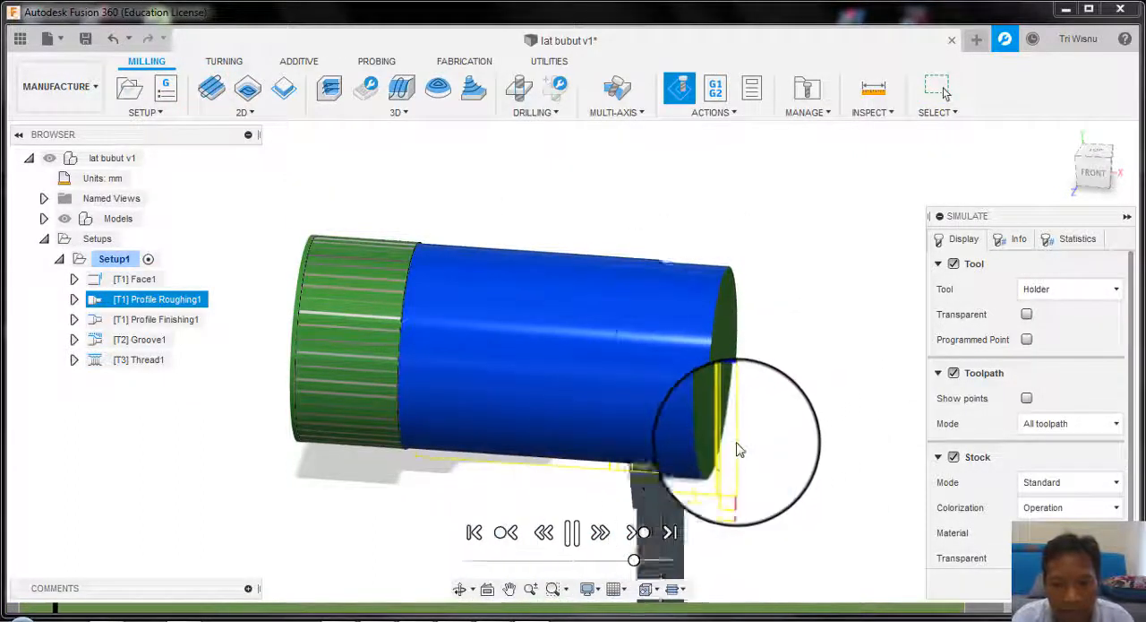
# Step: Raise the simulation speed to its maximum and watch the roughing through threading cuts from different angles
pyautogui.keyDown('shift'); pyautogui.moveTo(721, 405); pyautogui.dragTo(667, 460, button='middle'); pyautogui.keyUp('shift')
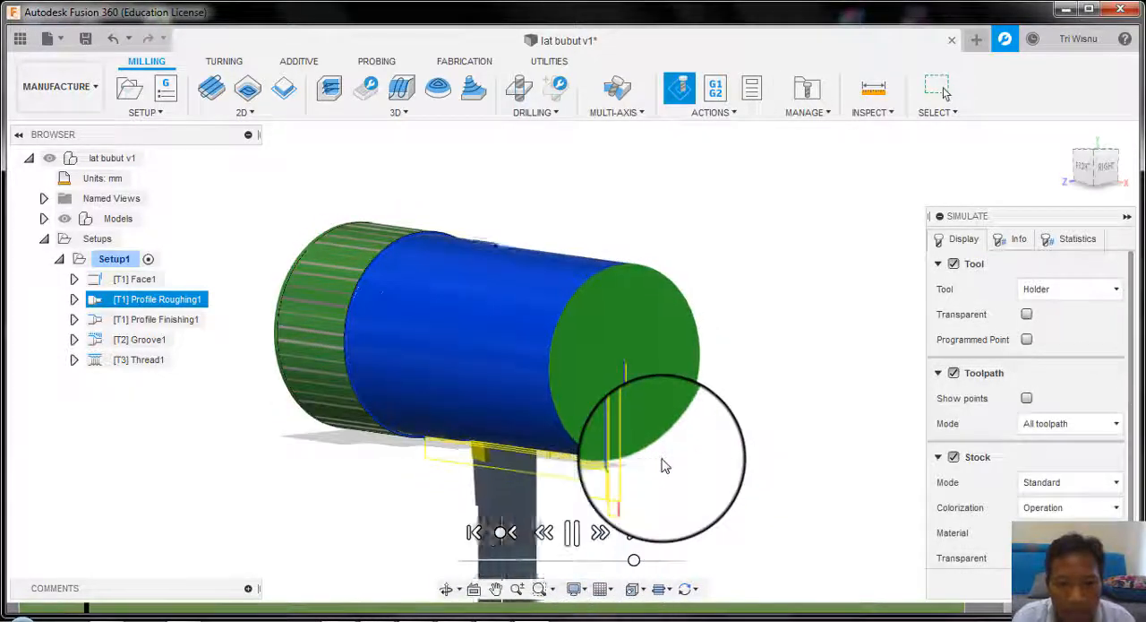
pyautogui.moveTo(631, 428); pyautogui.dragTo(706, 447, button='middle')
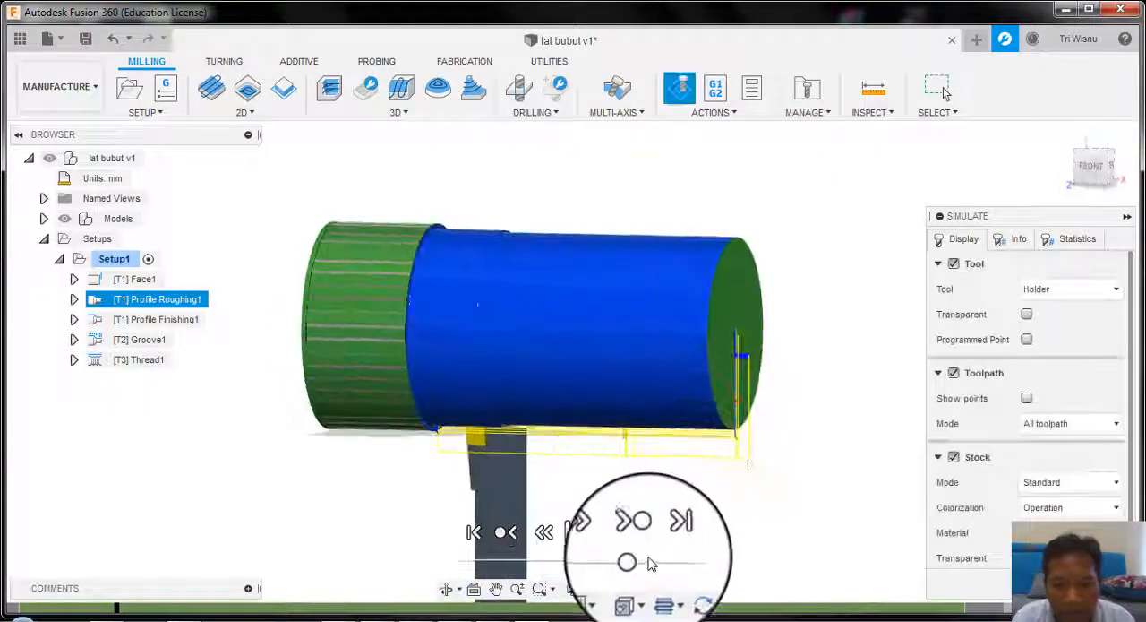
pyautogui.moveTo(636, 559); pyautogui.dragTo(684, 560)
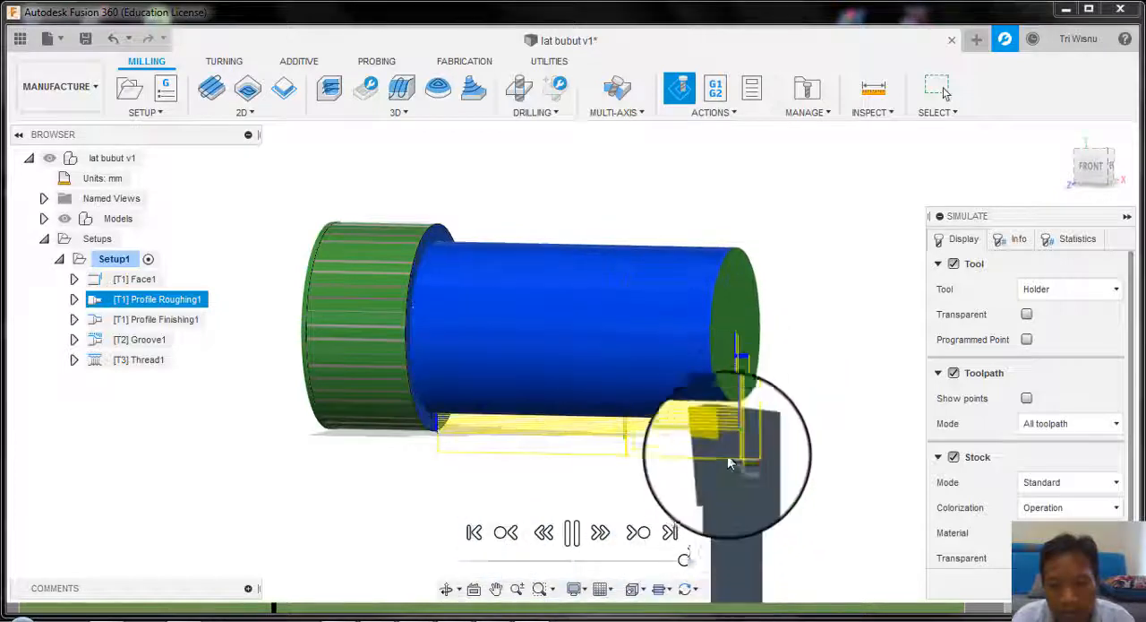
pyautogui.keyDown('shift'); pyautogui.moveTo(730, 463); pyautogui.dragTo(707, 367, button='middle'); pyautogui.keyUp('shift')
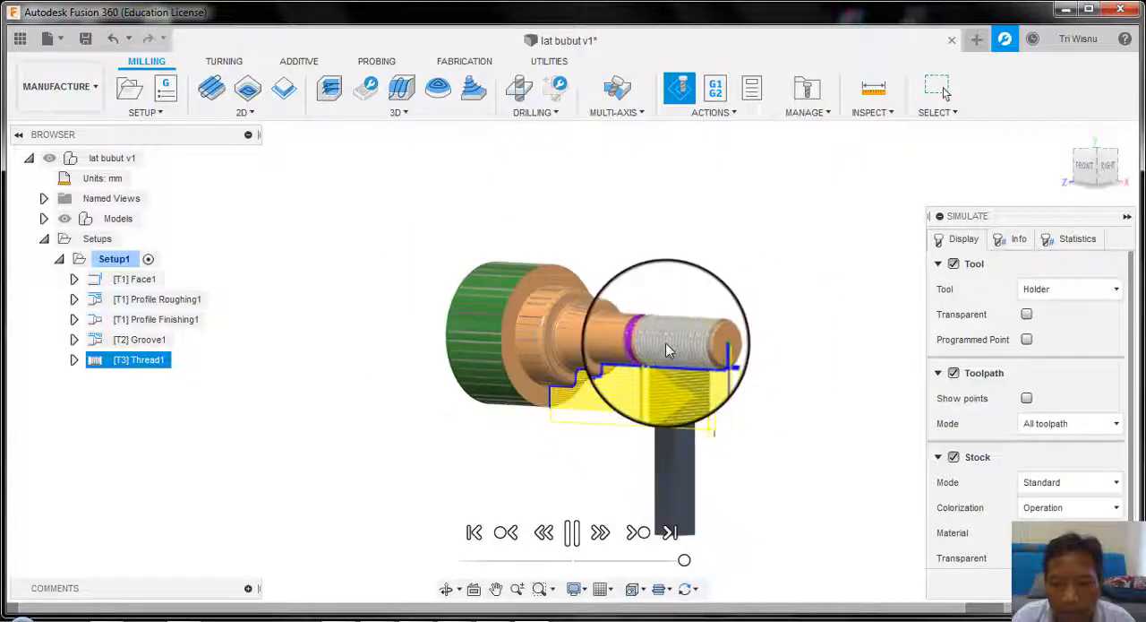
# Step: Inspect the simulated thread and groove cuts up close from different angles, and exit the simulation with no operations selected
pyautogui.scroll(3, 670, 348)
pyautogui.scroll(3, 668, 346)
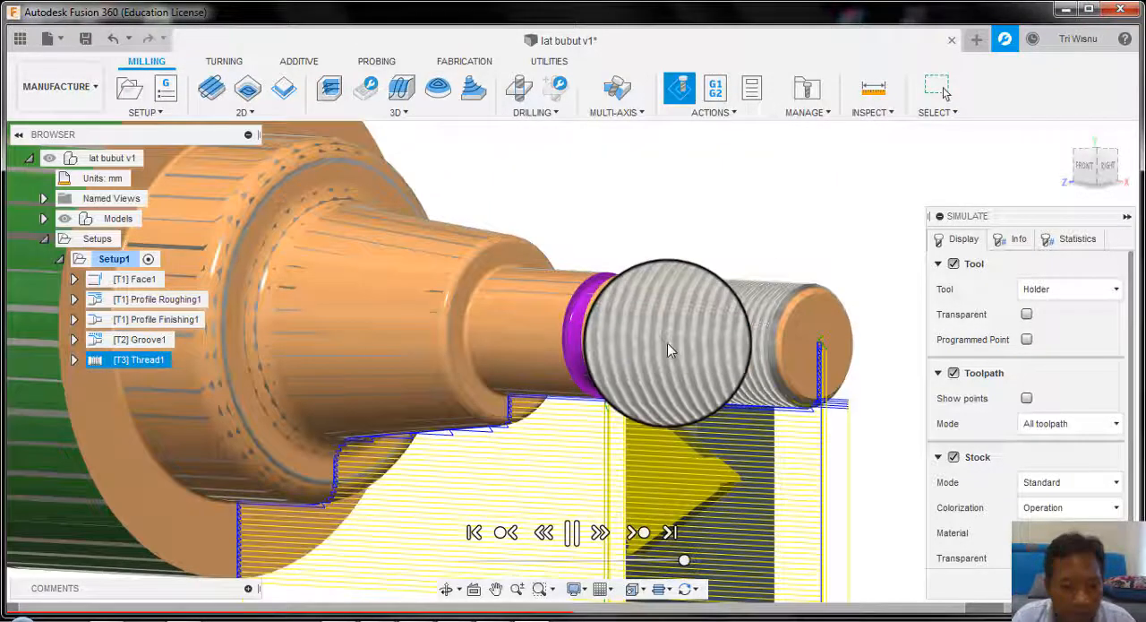
pyautogui.keyDown('shift'); pyautogui.moveTo(669, 347); pyautogui.dragTo(625, 335, button='middle'); pyautogui.keyUp('shift')
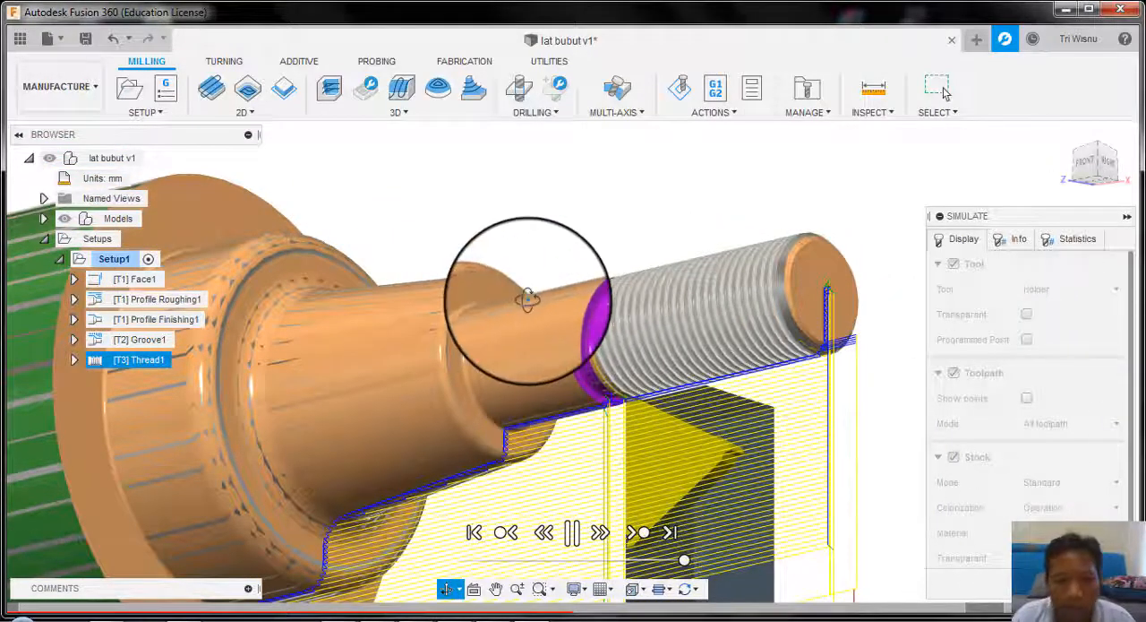
pyautogui.keyDown('shift'); pyautogui.moveTo(527, 300); pyautogui.dragTo(538, 216, button='middle'); pyautogui.keyUp('shift')
pyautogui.scroll(-1, 441, 426)
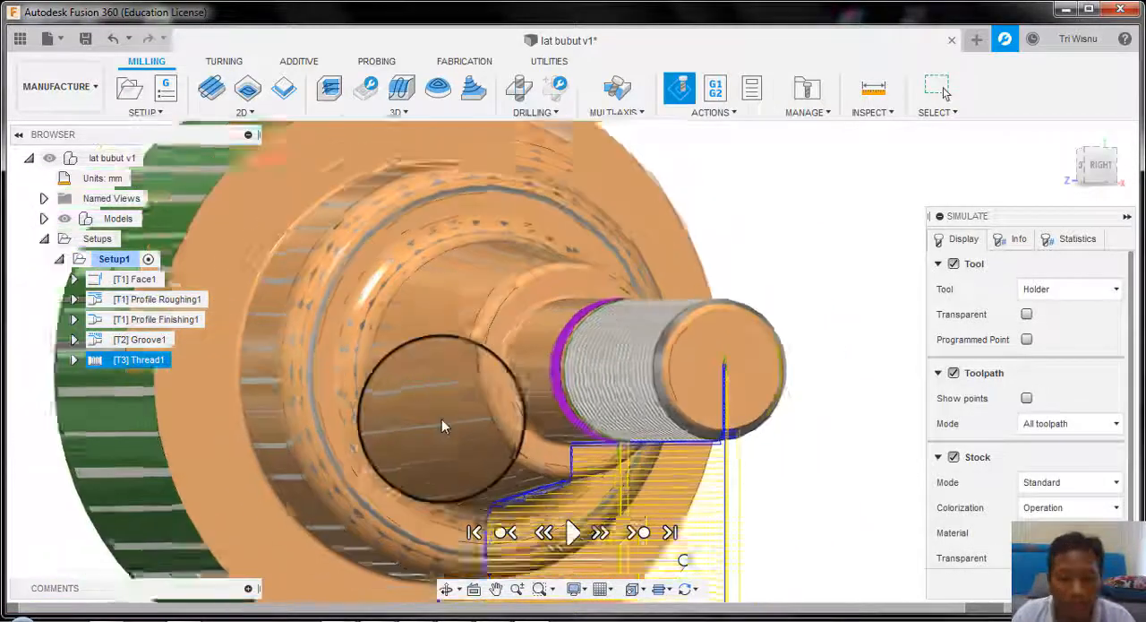
pyautogui.scroll(-1, 441, 426)
pyautogui.click(1105, 583)
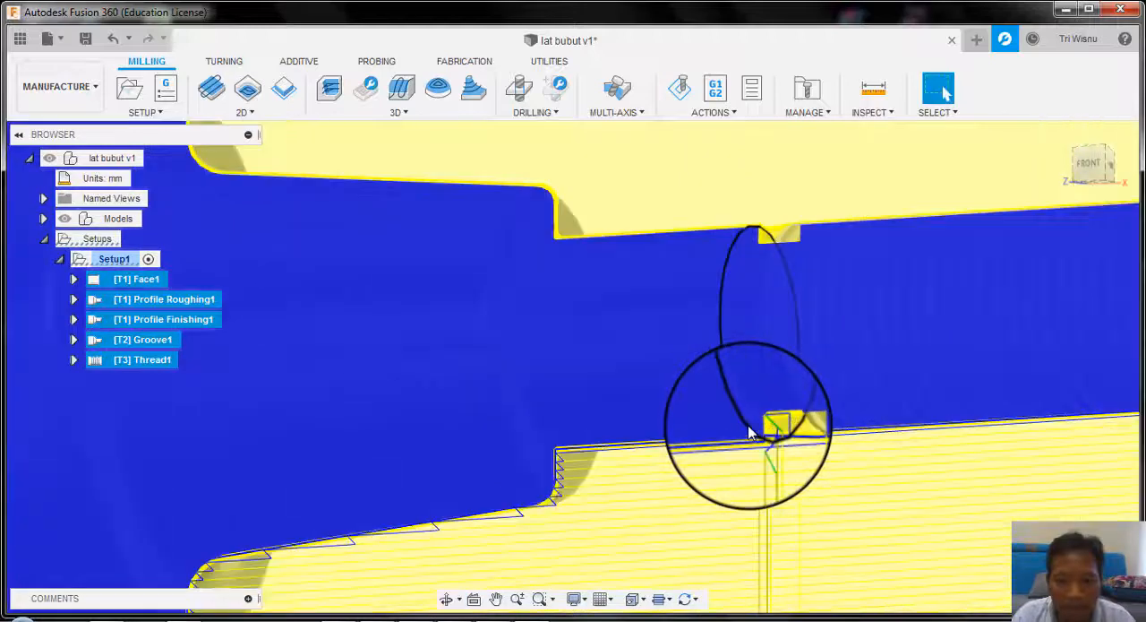
pyautogui.scroll(-6, 749, 432)
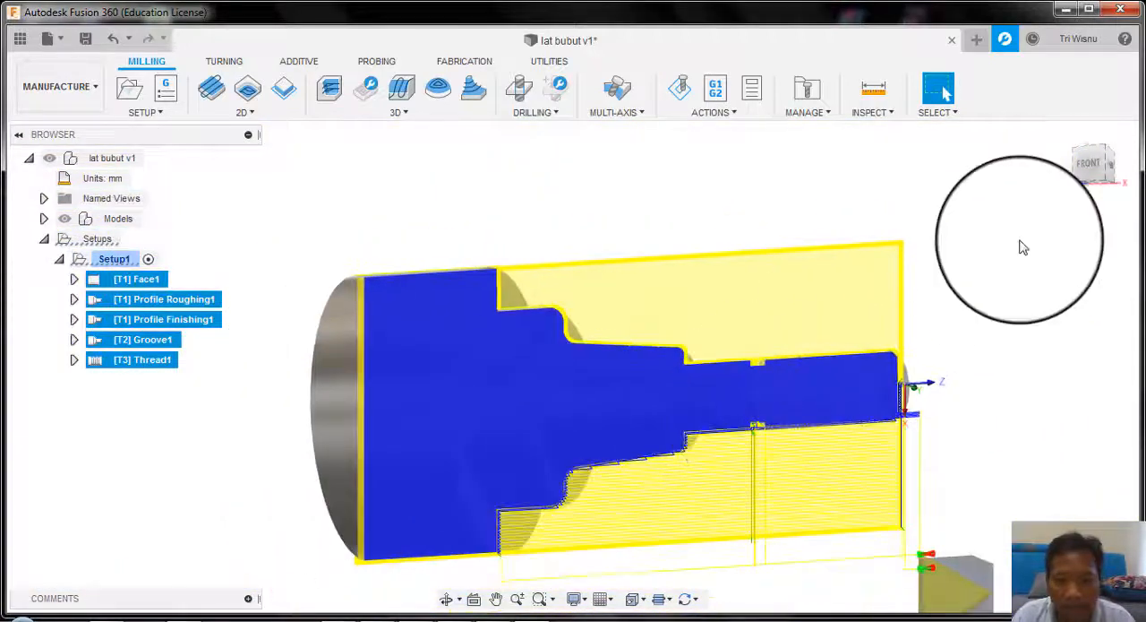
pyautogui.click(984, 357)
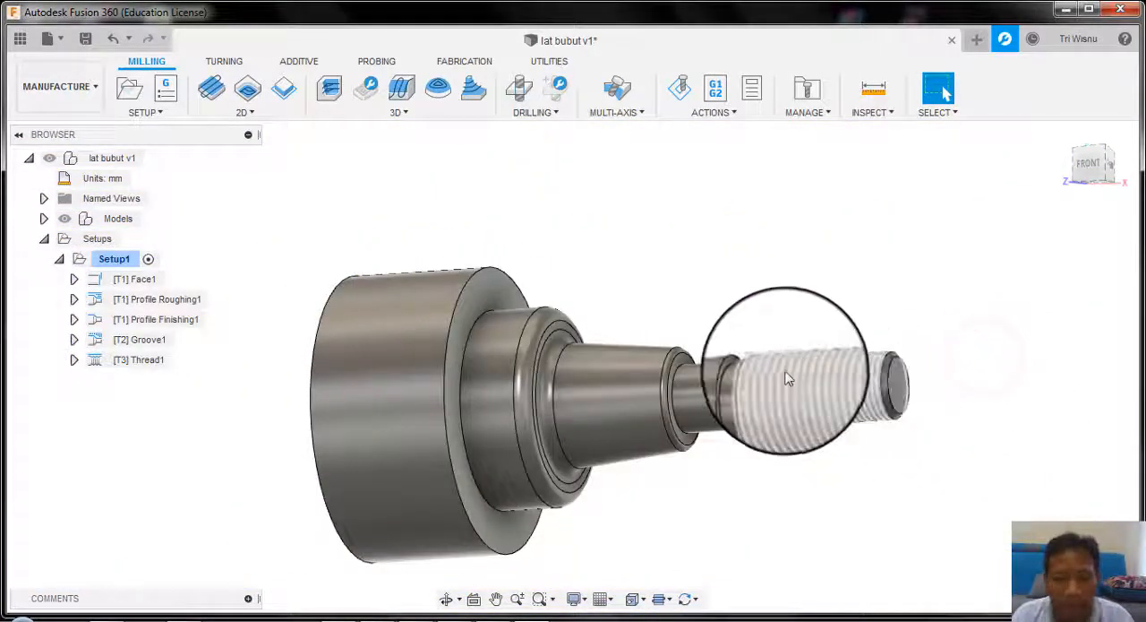
# Step: Start Post Process for Setup1 and choose the Fanuc vendor with the FANUC Turning / fanuc turning post configuration
pyautogui.scroll(2, 564, 373)
pyautogui.scroll(-3, 564, 373)
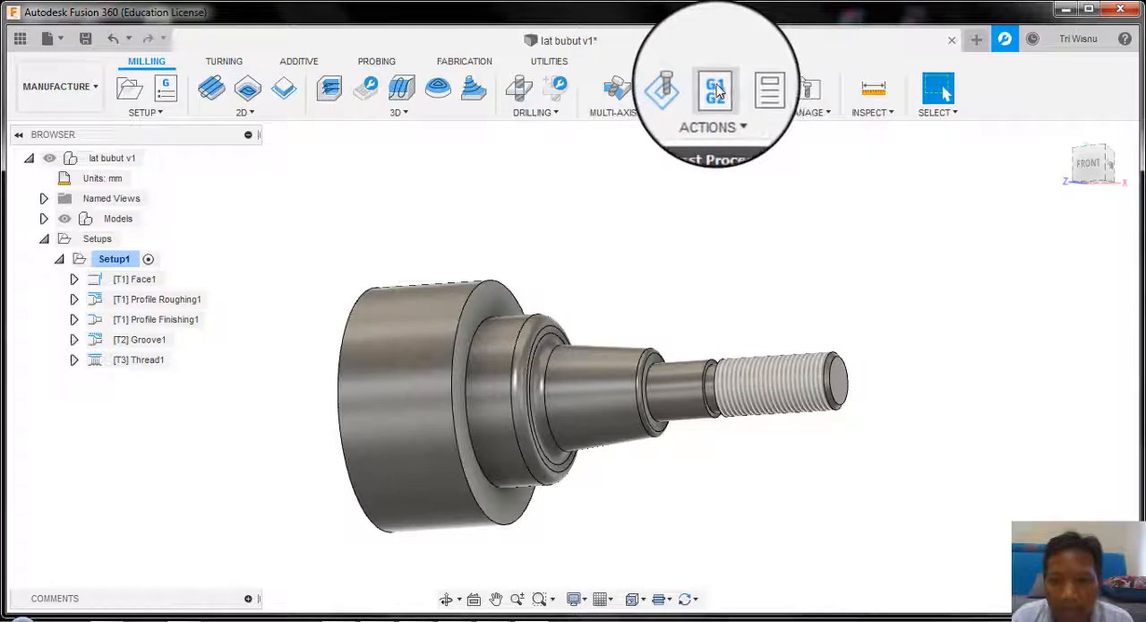
pyautogui.click(716, 90)
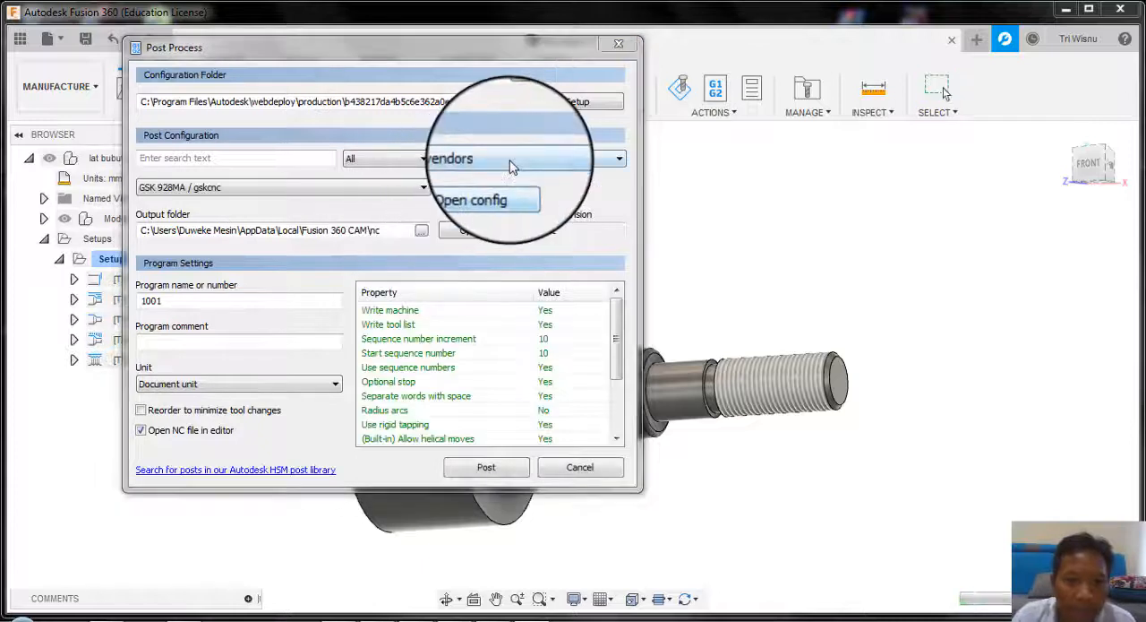
pyautogui.click(511, 159)
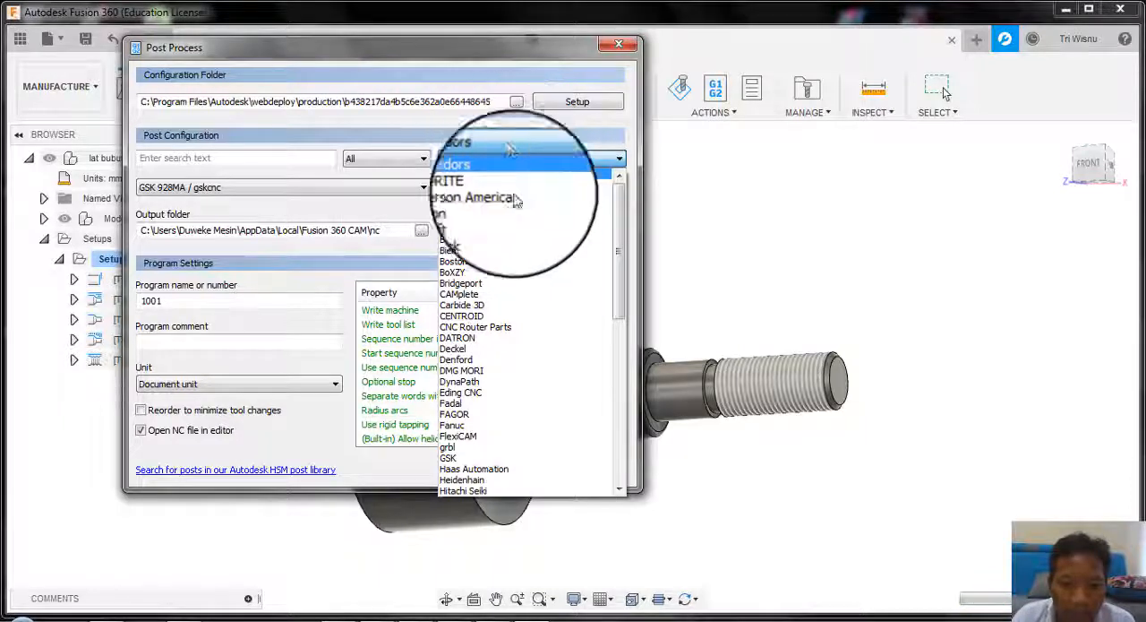
pyautogui.click(506, 428)
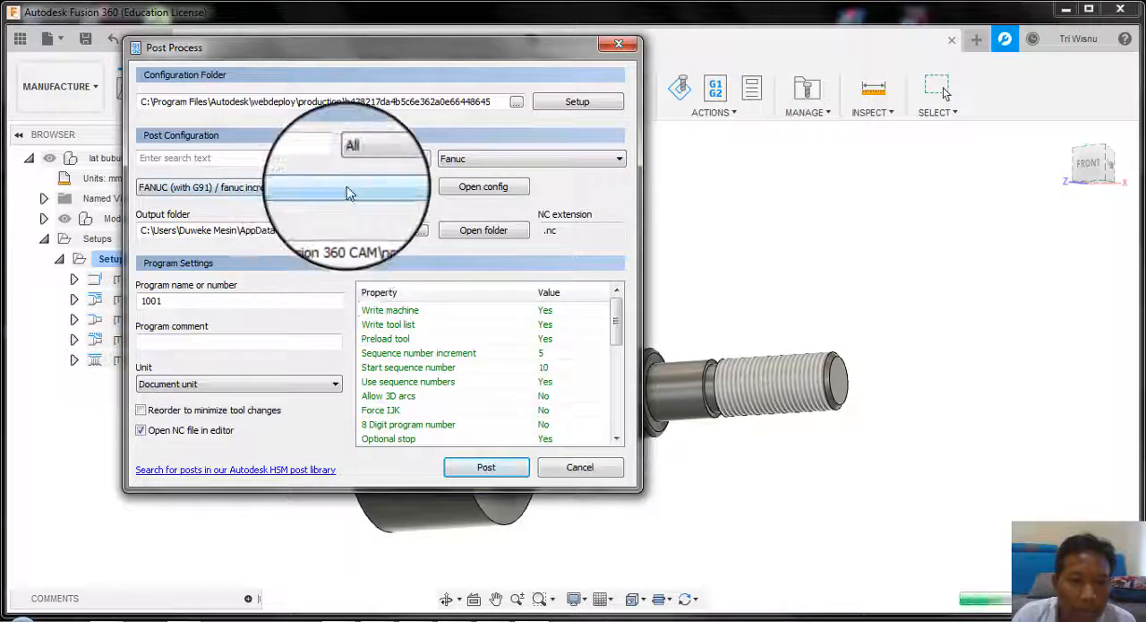
pyautogui.click(349, 188)
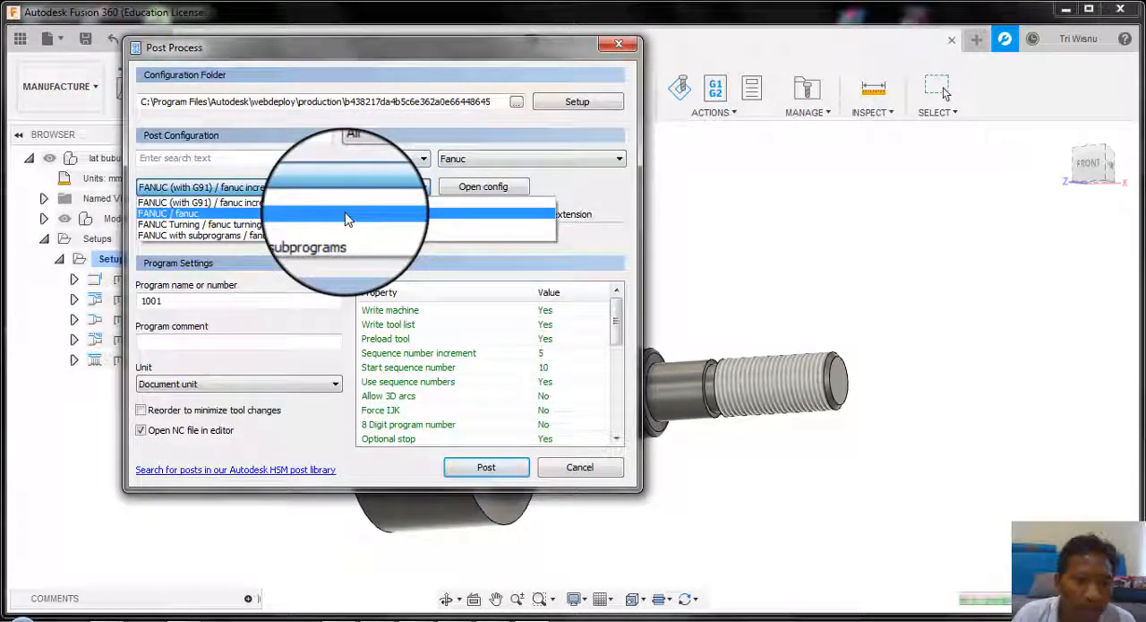
pyautogui.click(343, 225)
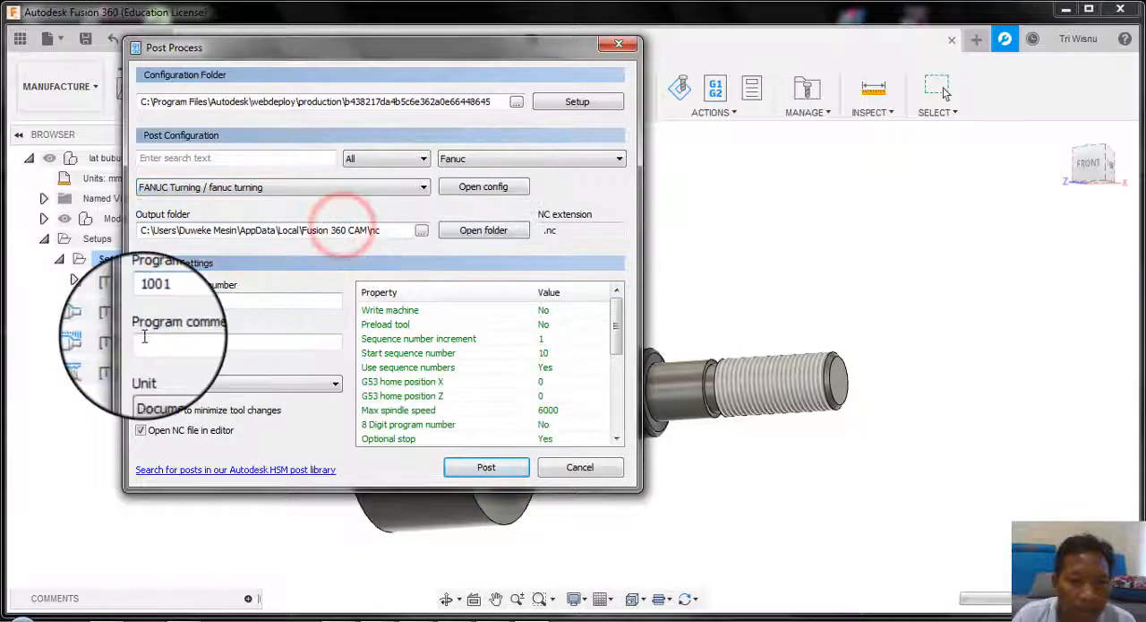
# Step: Post the program and save the NC file as lat turning in the nc folder
pyautogui.click(486, 467)
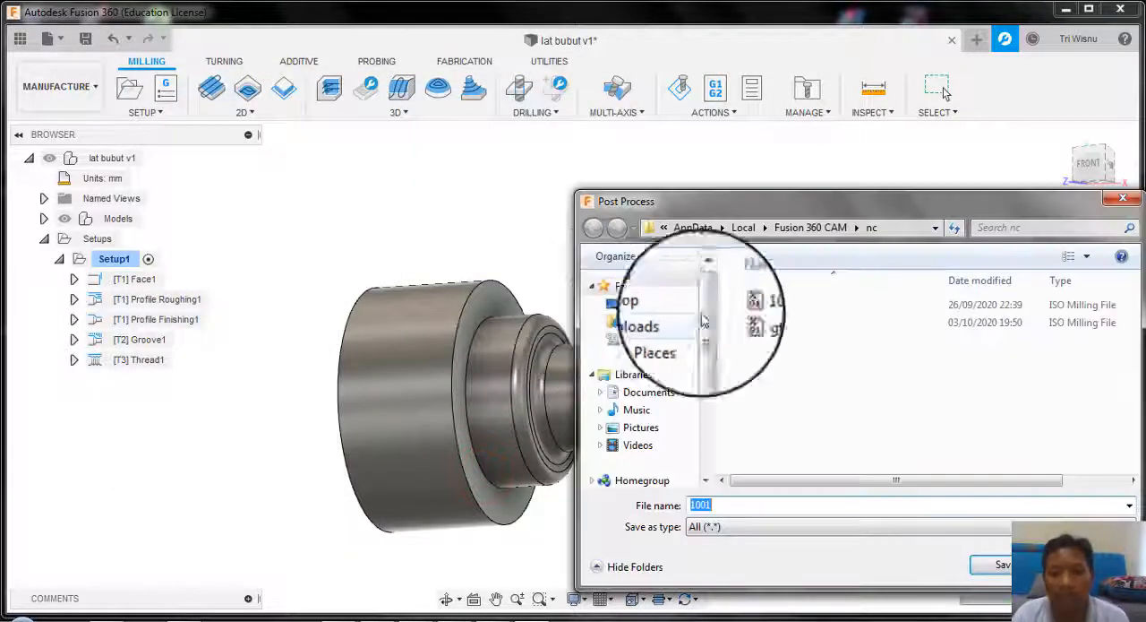
pyautogui.moveTo(846, 205); pyautogui.dragTo(589, 170)
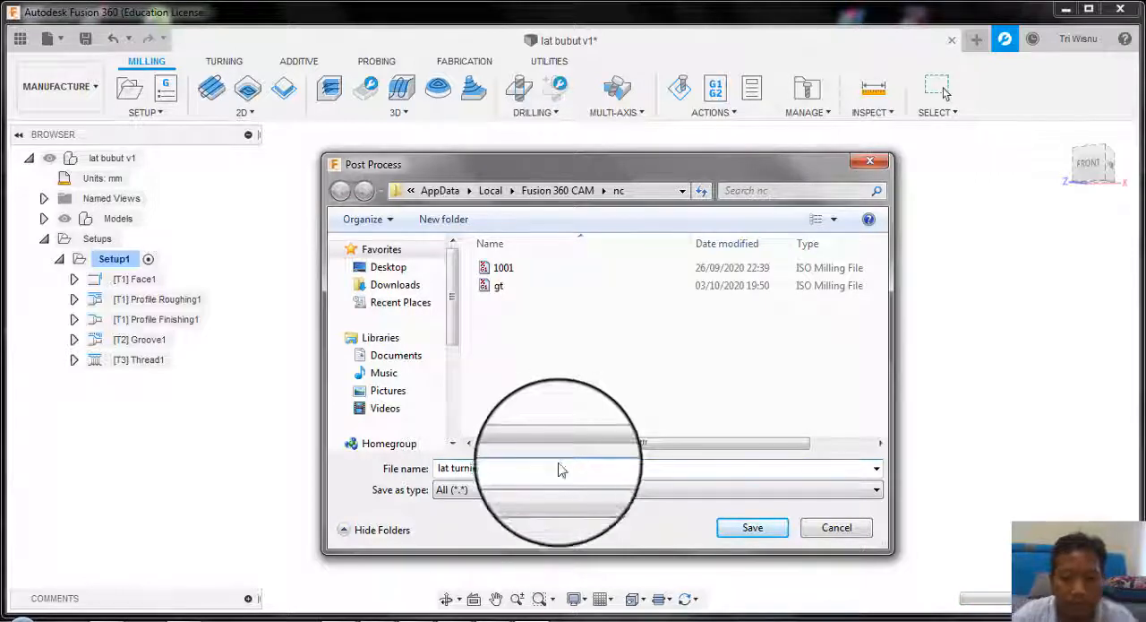
pyautogui.click(766, 528)
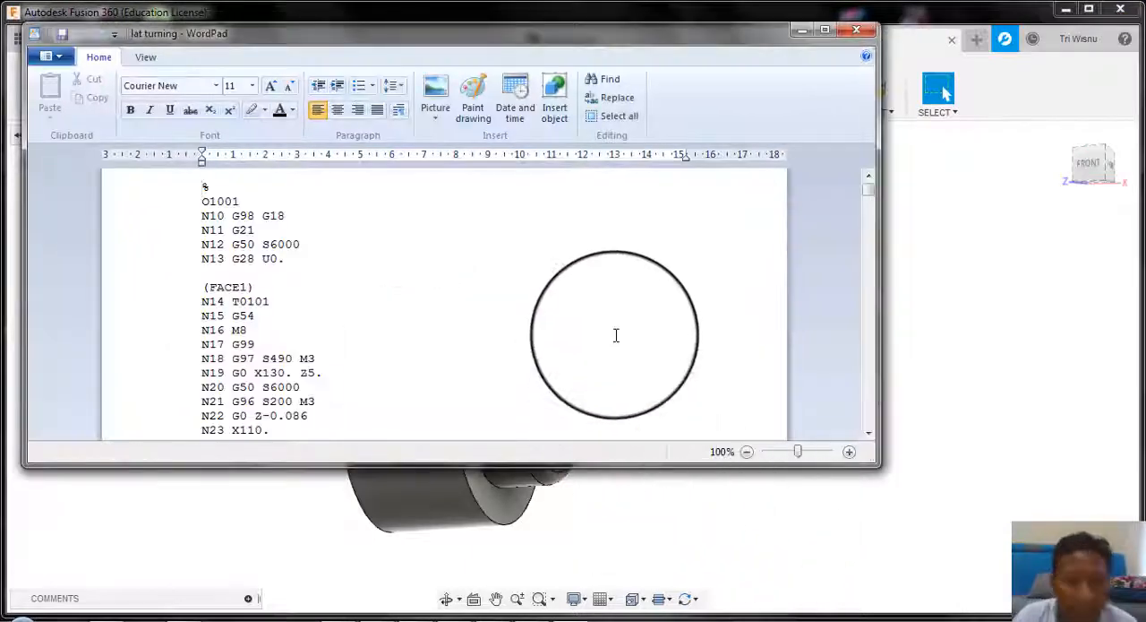
# Step: Review the generated lat turning G-code in WordPad and return to the Fusion 360 window
pyautogui.scroll(-20, 655, 357)
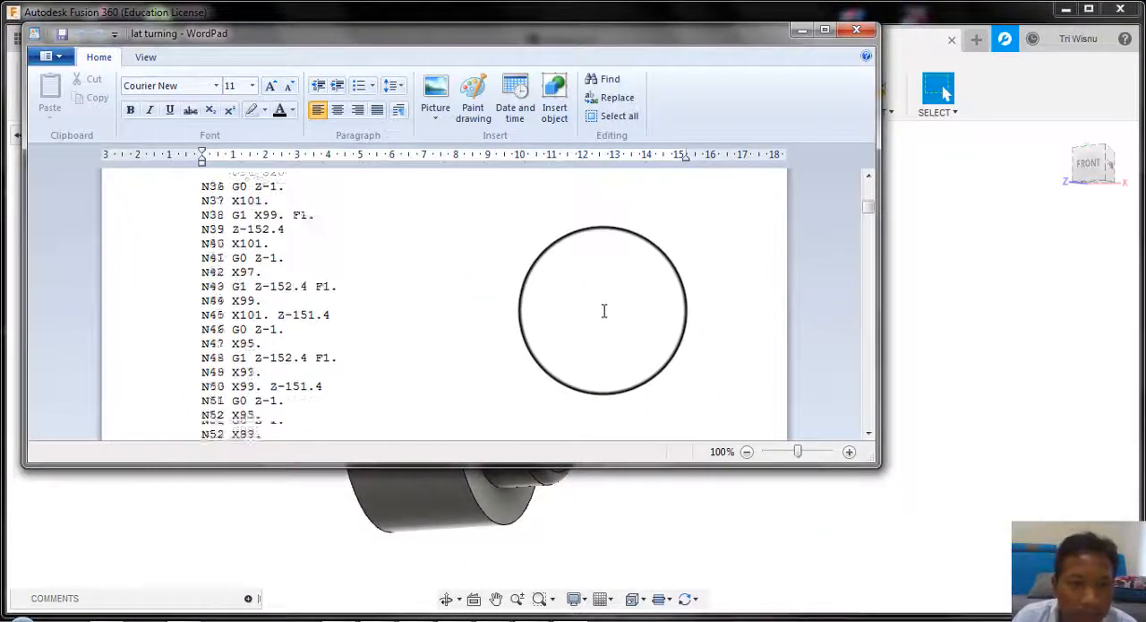
pyautogui.scroll(-20, 259, 315)
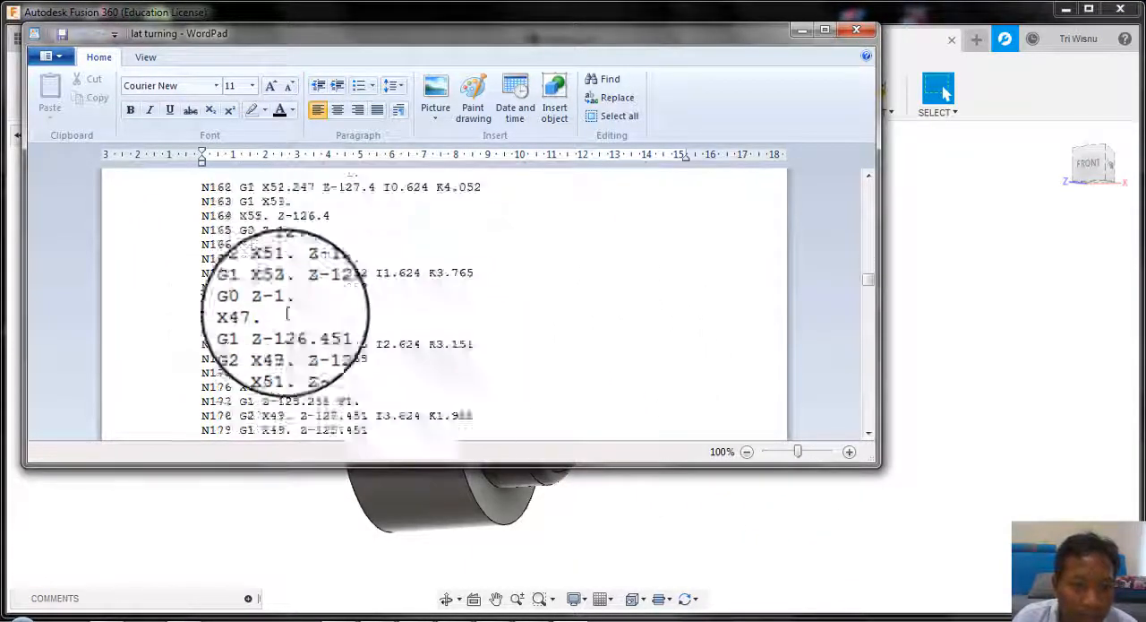
pyautogui.scroll(-20, 348, 336)
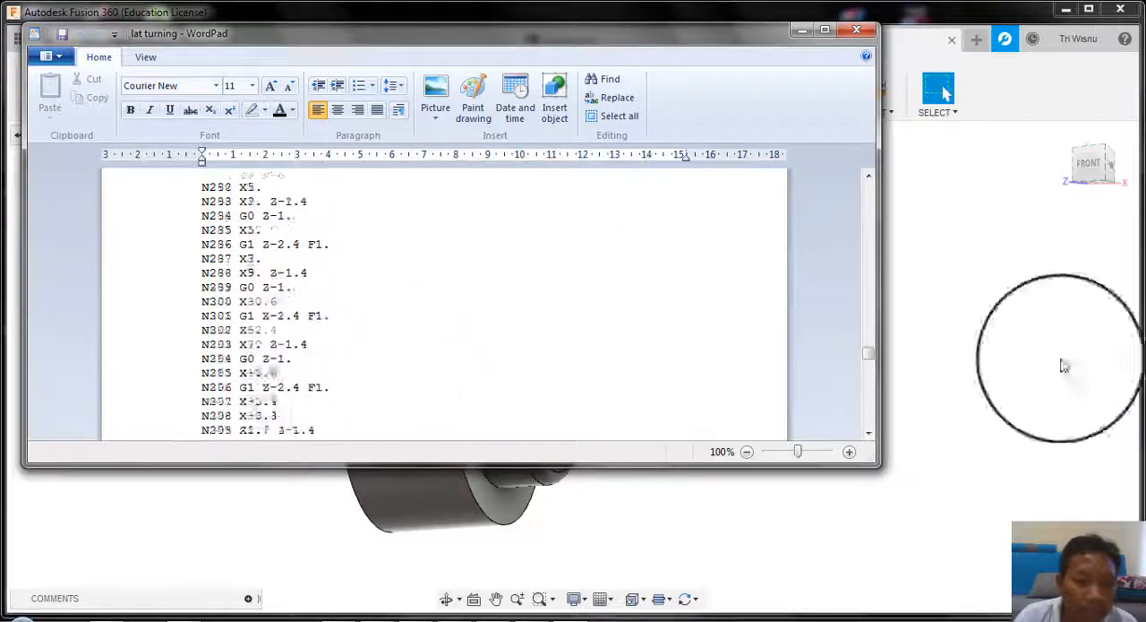
pyautogui.moveTo(870, 363); pyautogui.dragTo(867, 173)
pyautogui.click(955, 303)
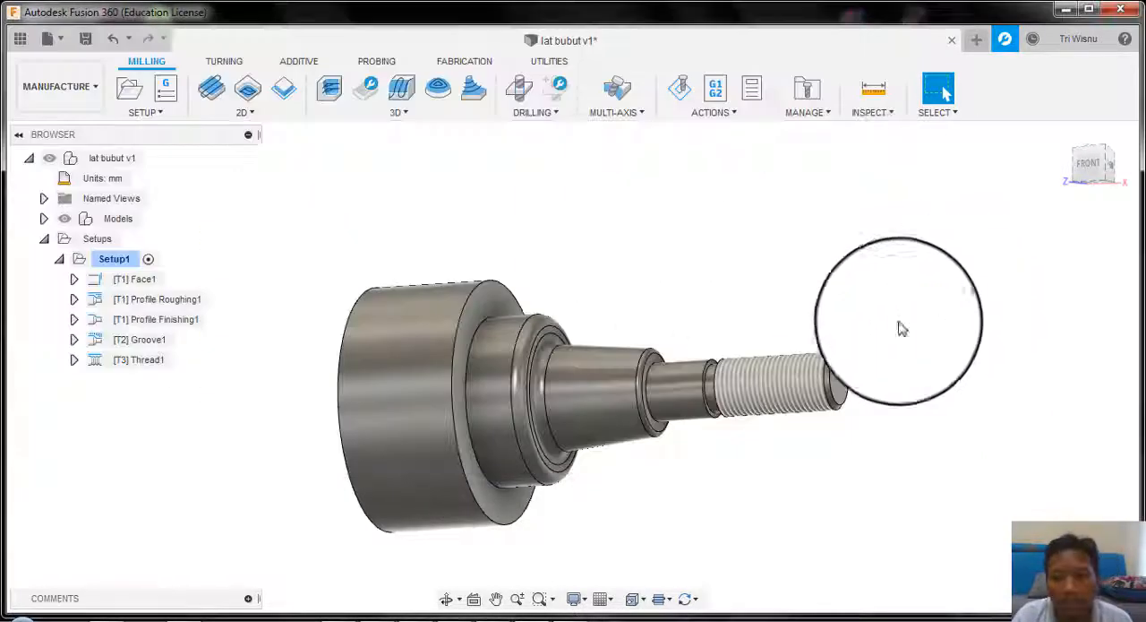
pyautogui.keyDown('shift'); pyautogui.moveTo(658, 401); pyautogui.dragTo(682, 348, button='middle'); pyautogui.keyUp('shift')
pyautogui.scroll(1, 683, 352)
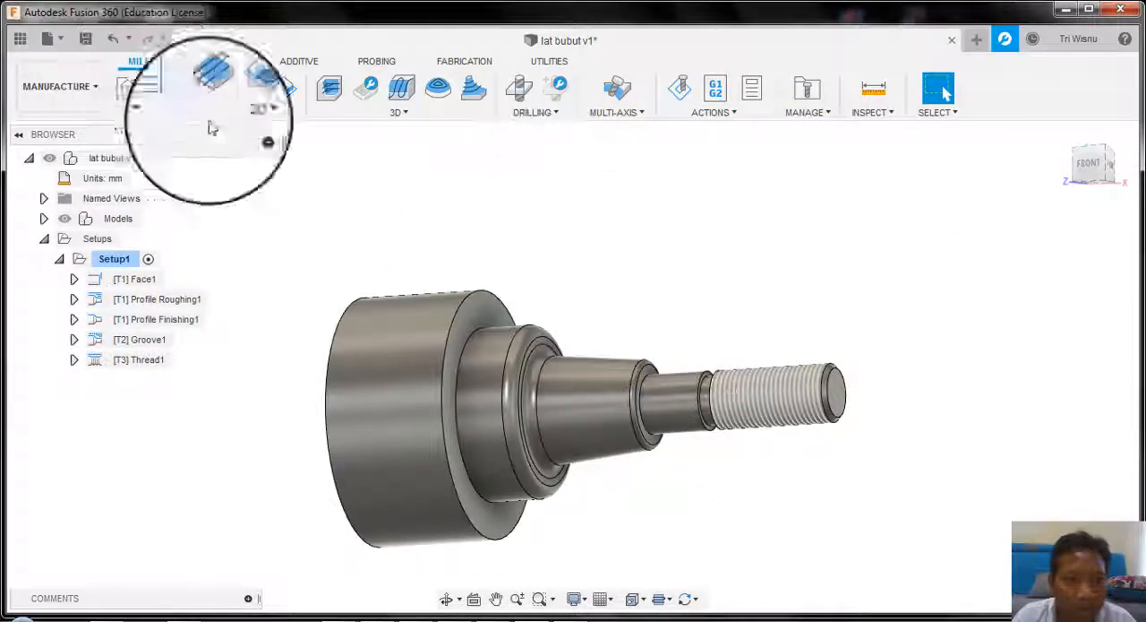
pyautogui.scroll(3, 605, 328)
pyautogui.scroll(-4, 606, 328)
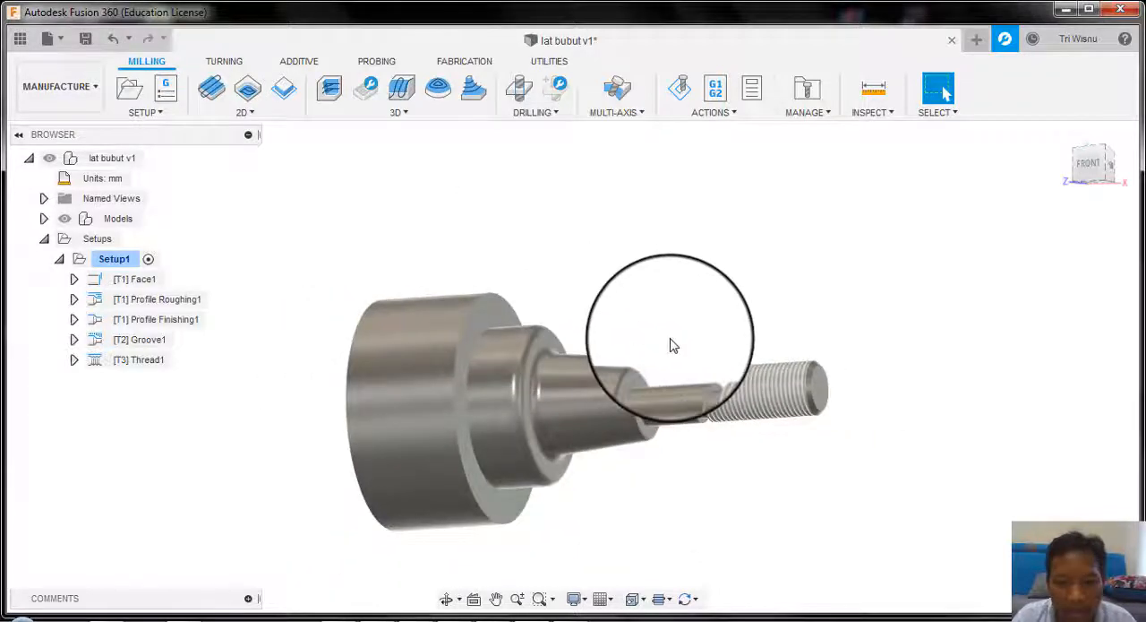
pyautogui.moveTo(684, 319); pyautogui.dragTo(651, 292, button='middle')
pyautogui.press('Escape')
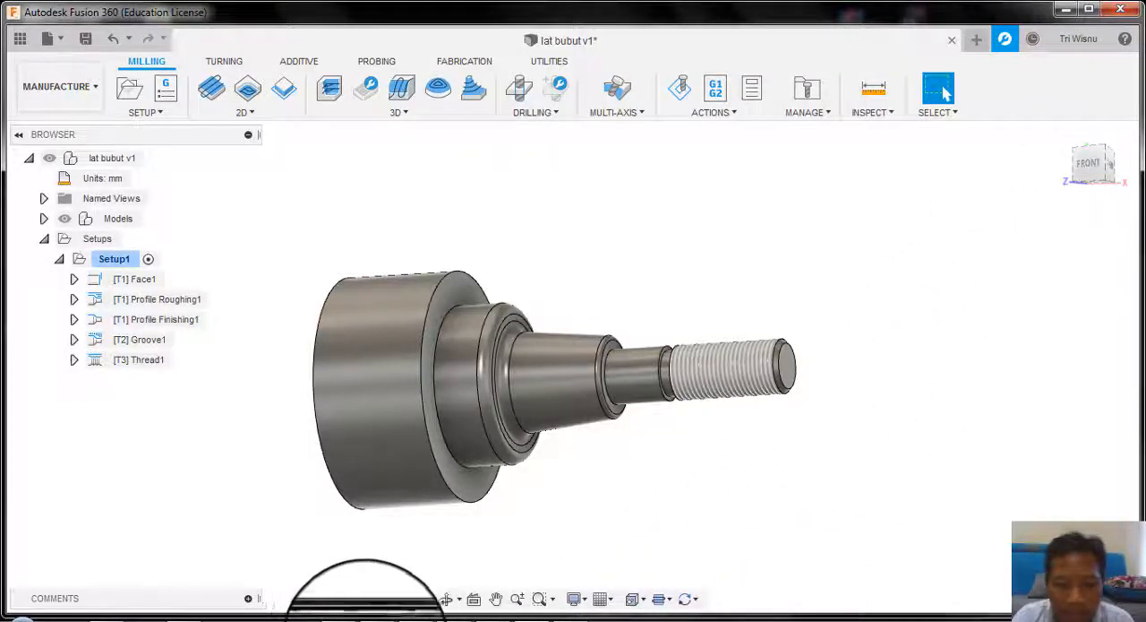
pyautogui.click(191, 619)
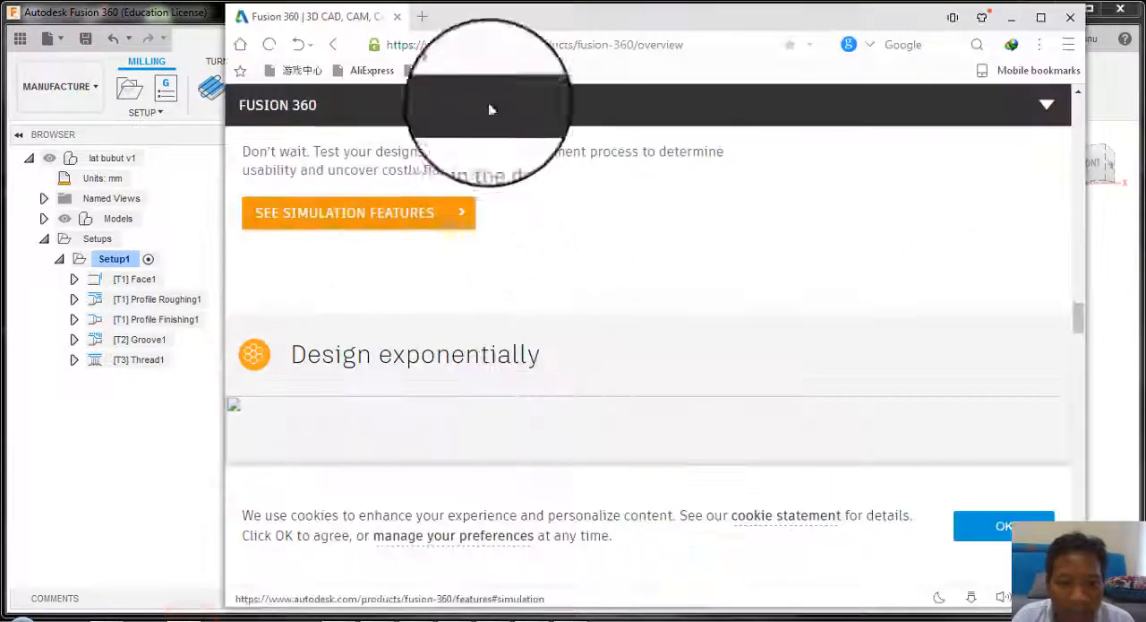
pyautogui.click(180, 618)
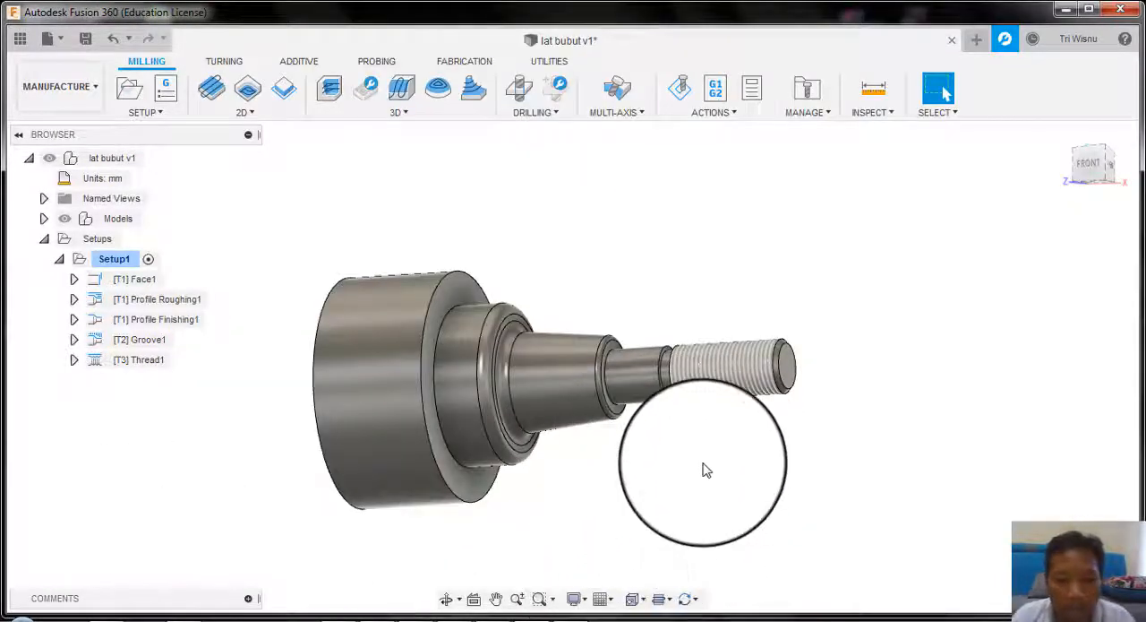
pyautogui.scroll(2, 703, 469)
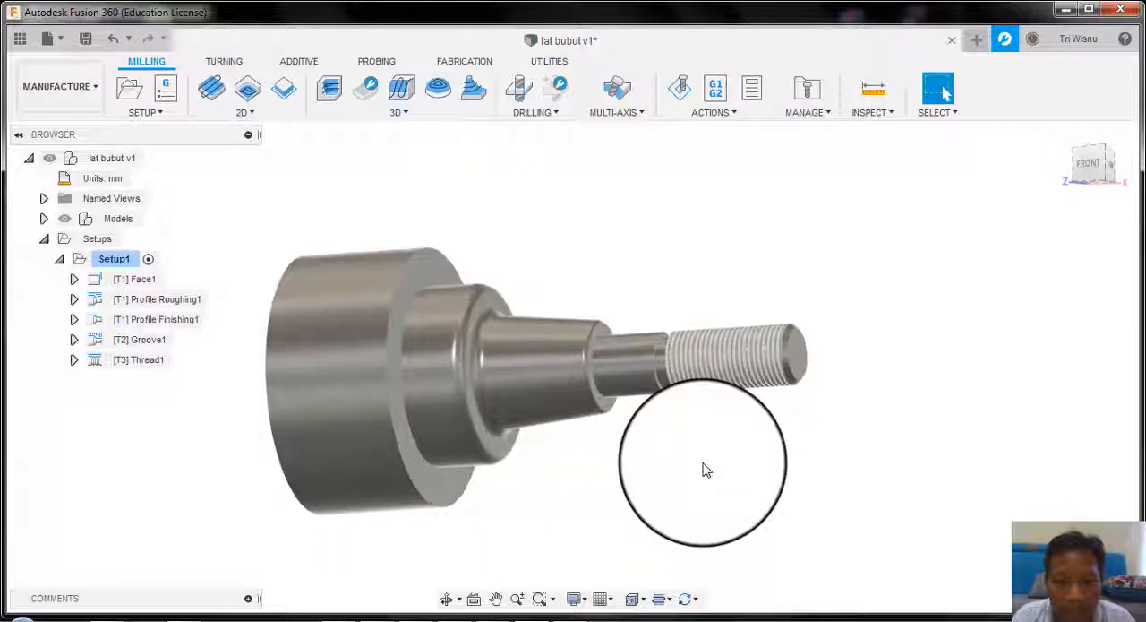
pyautogui.scroll(-2, 703, 469)
pyautogui.scroll(3, 703, 468)
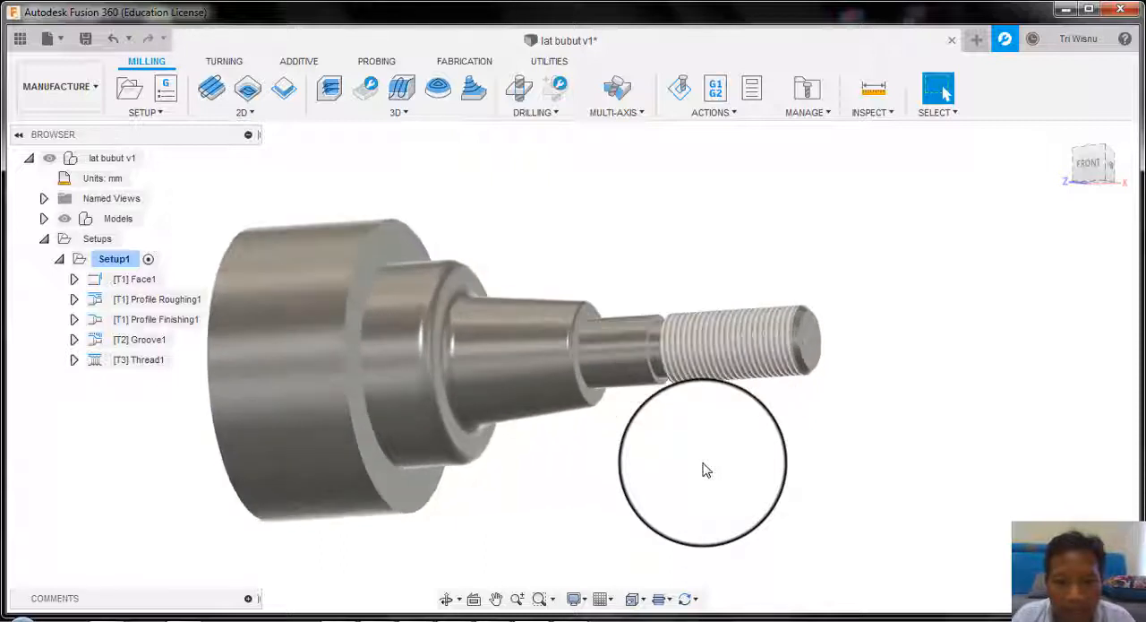
pyautogui.scroll(-2, 703, 468)
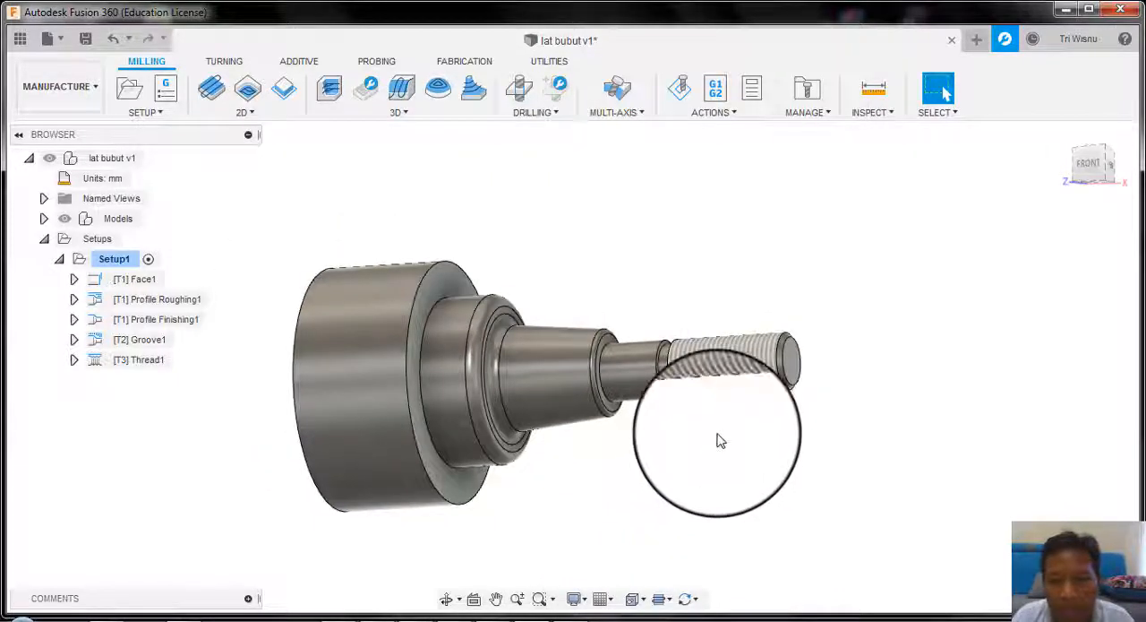
pyautogui.keyDown('shift'); pyautogui.moveTo(819, 344); pyautogui.dragTo(771, 380, button='middle'); pyautogui.keyUp('shift')
pyautogui.moveTo(720, 368)
pyautogui.mouseDown(button='middle')
pyautogui.moveTo(755, 314)
pyautogui.moveTo(727, 349)
pyautogui.mouseUp(button='middle')
pyautogui.moveTo(677, 216); pyautogui.dragTo(701, 233, button='middle')
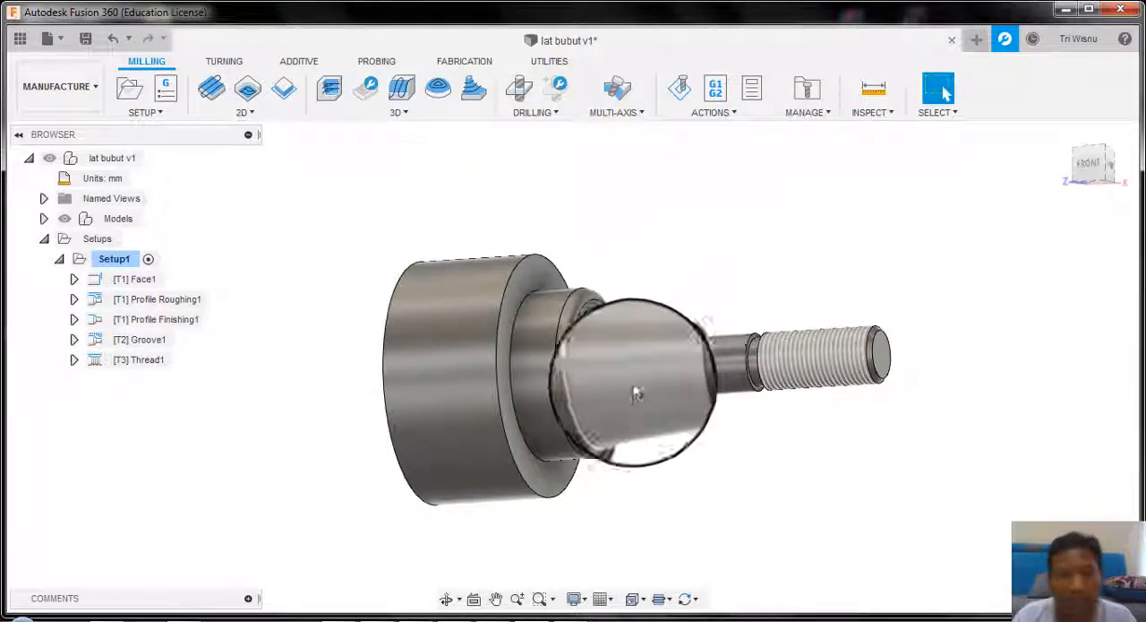
pyautogui.scroll(2, 667, 491)
pyautogui.scroll(-2, 667, 490)
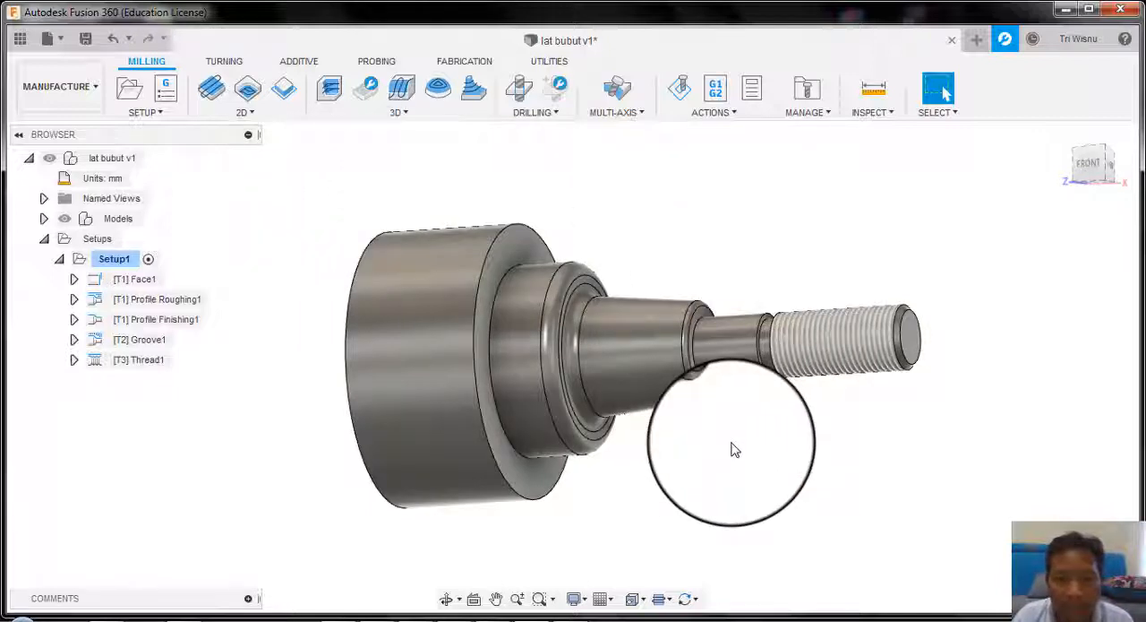
pyautogui.scroll(2, 694, 451)
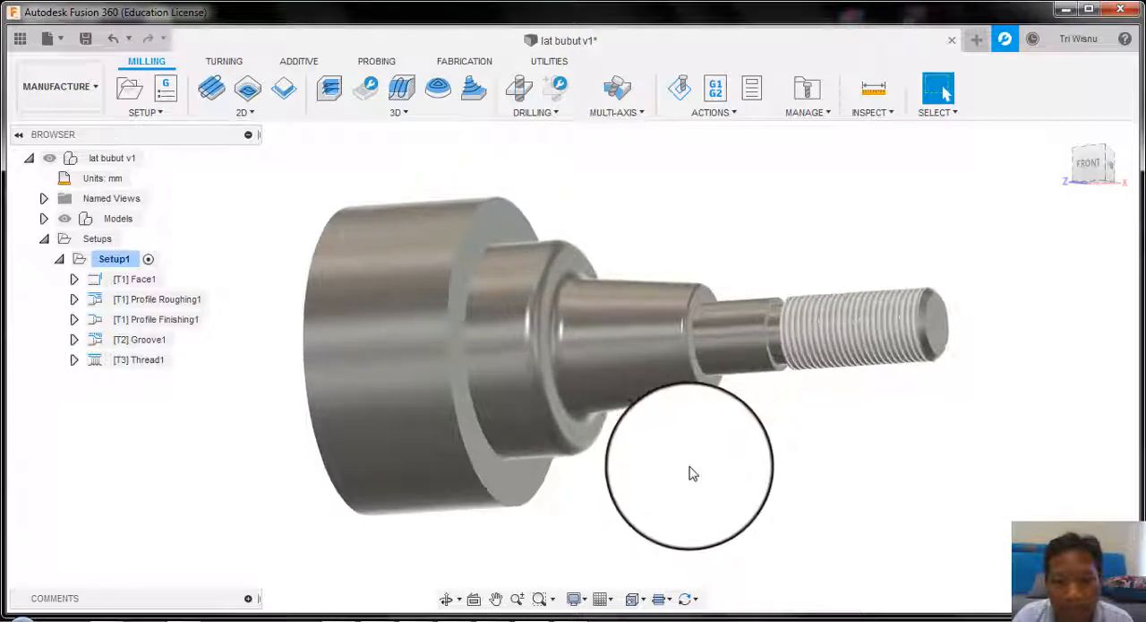
pyautogui.keyDown('shift'); pyautogui.moveTo(689, 471); pyautogui.dragTo(401, 231, button='middle'); pyautogui.keyUp('shift')
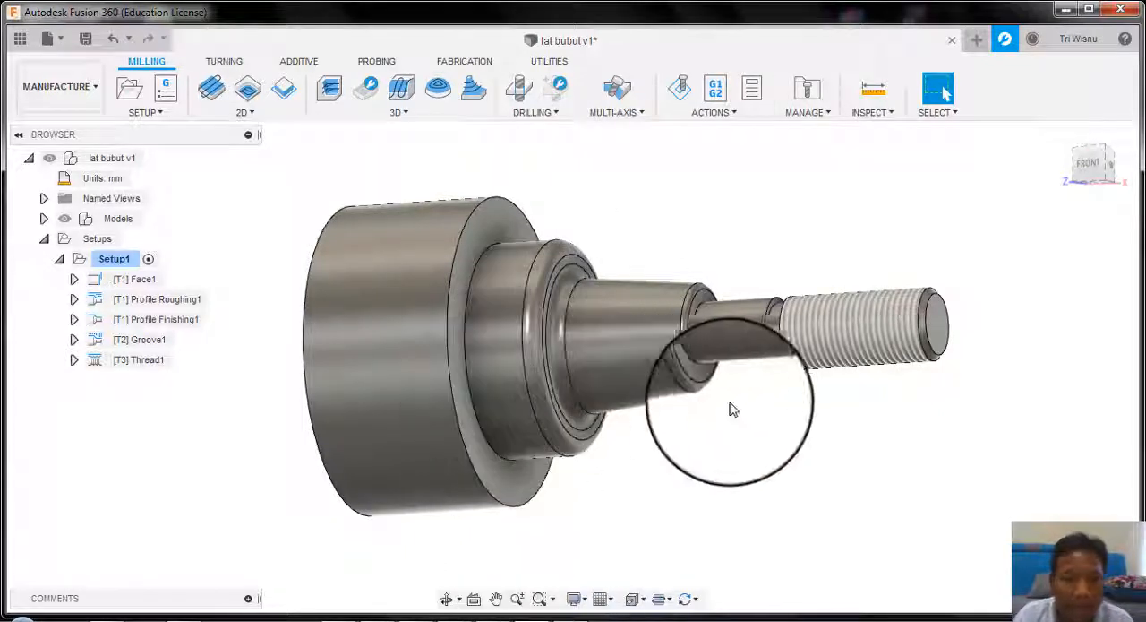
pyautogui.scroll(-2, 788, 423)
pyautogui.scroll(1, 787, 423)
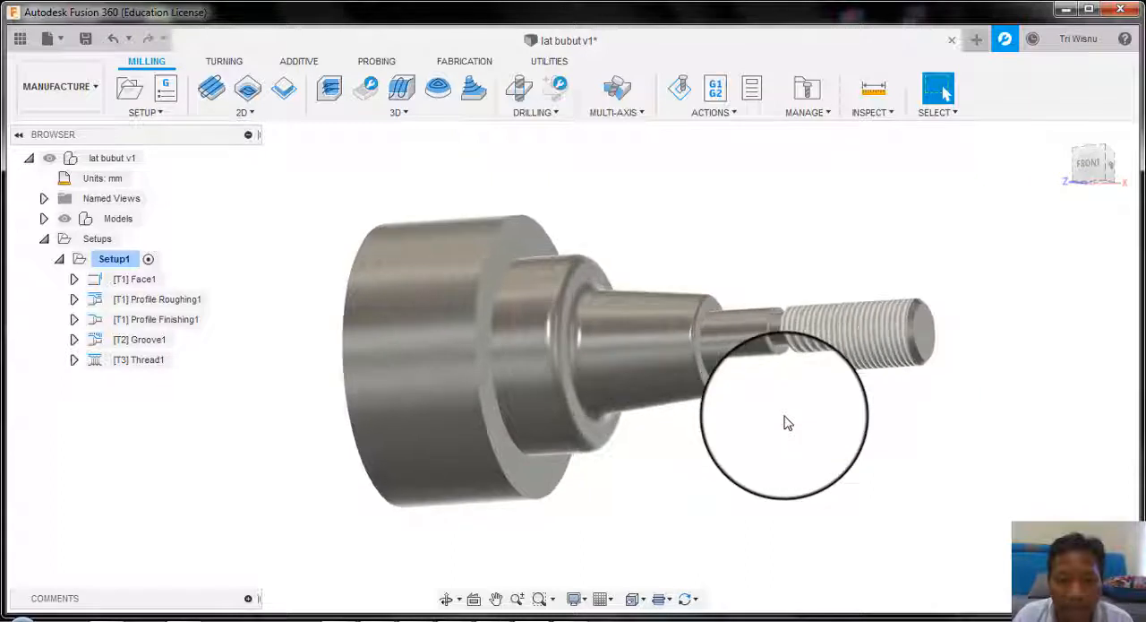